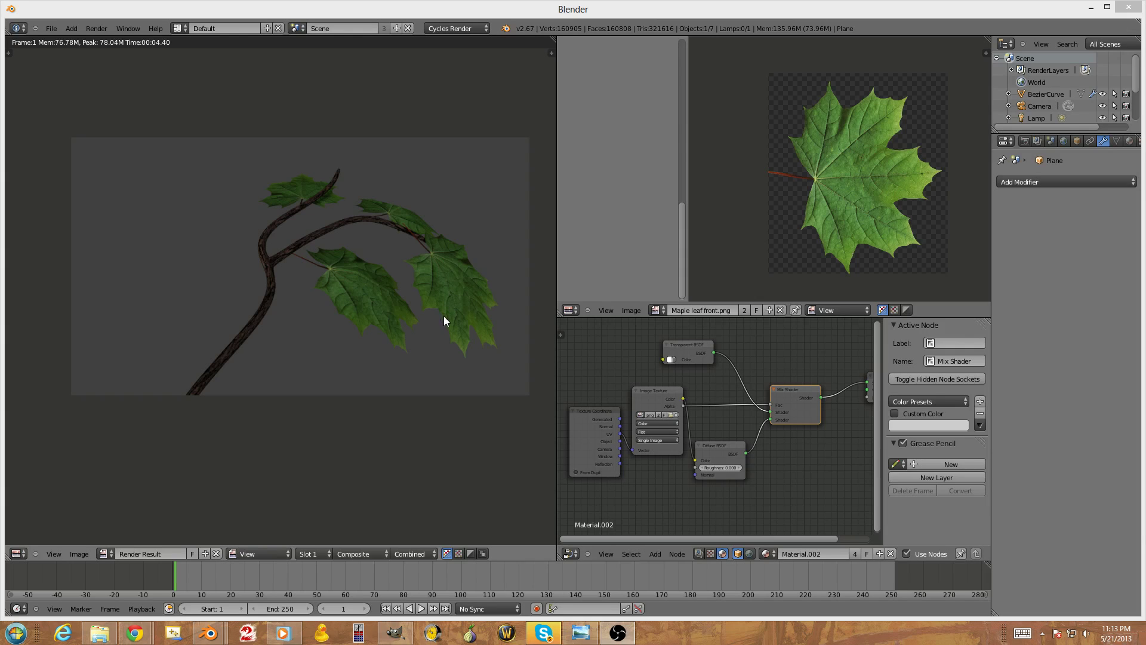
Switch to the Blender window with the default scene and delete the default cube
{"action": "mouse_move", "coordinate": [209, 633]}
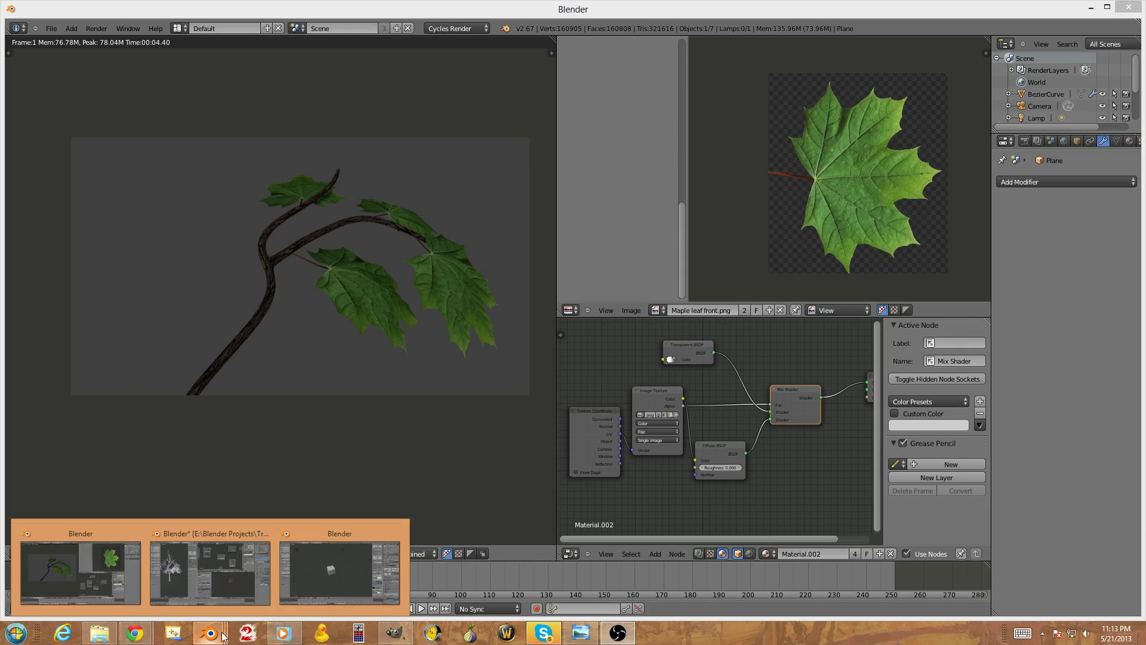
{"action": "left_click", "coordinate": [317, 571]}
{"action": "middle_click_drag", "start_coordinate": [536, 418], "coordinate": [562, 408]}
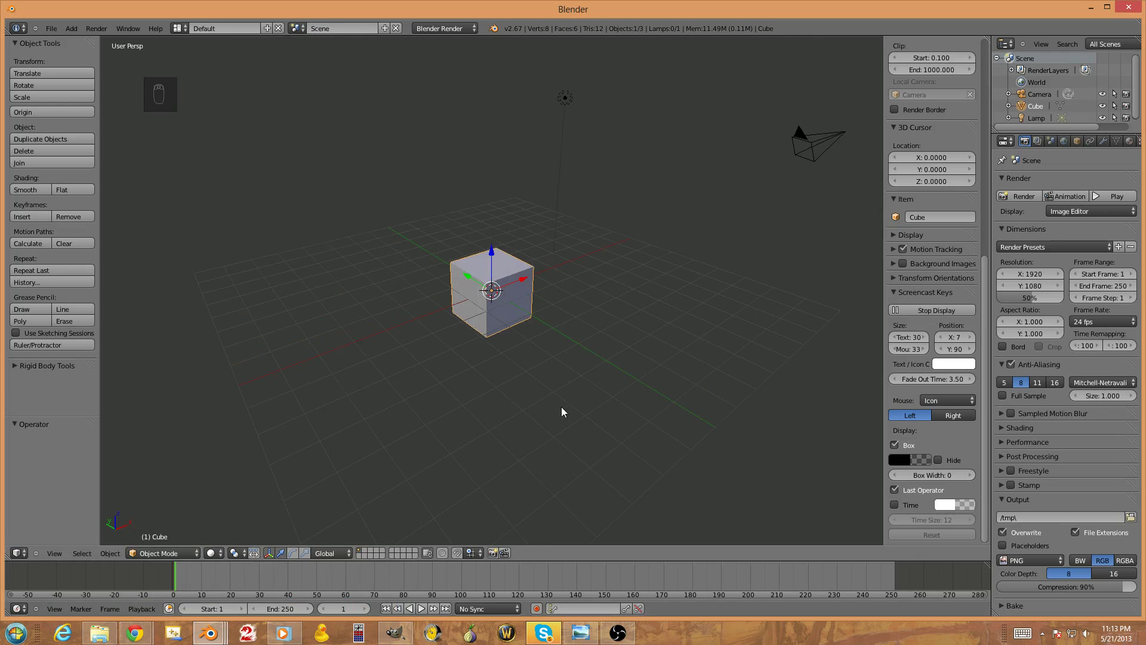
{"action": "key", "text": "x"}
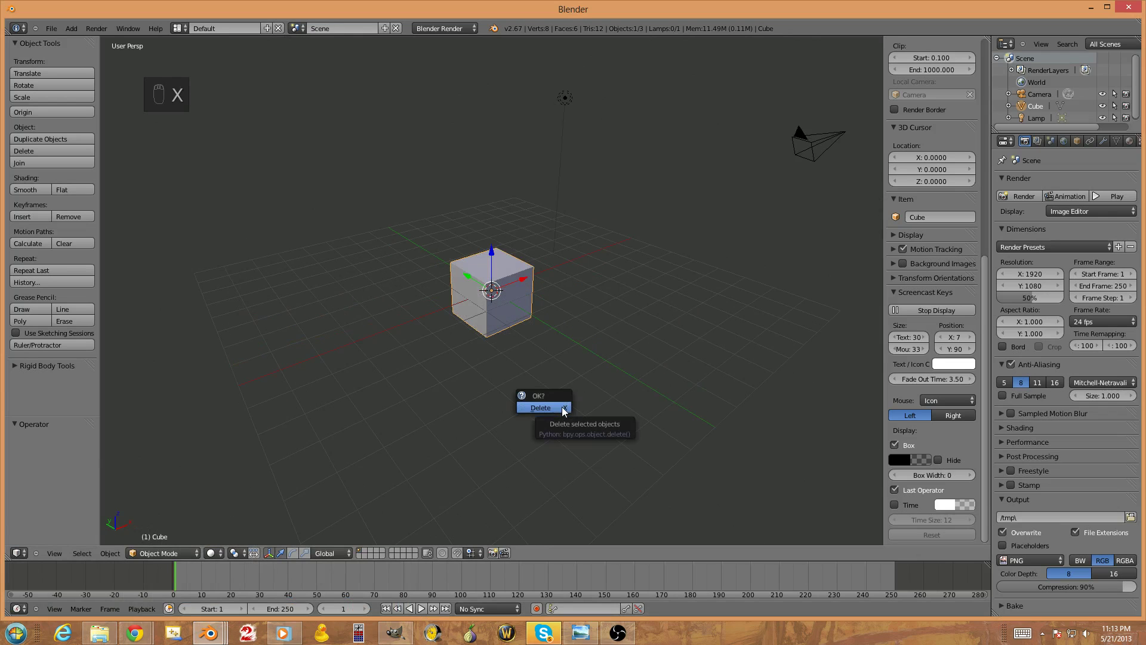
{"action": "left_click", "coordinate": [561, 407]}
{"action": "middle_click_drag", "start_coordinate": [574, 405], "coordinate": [581, 385]}
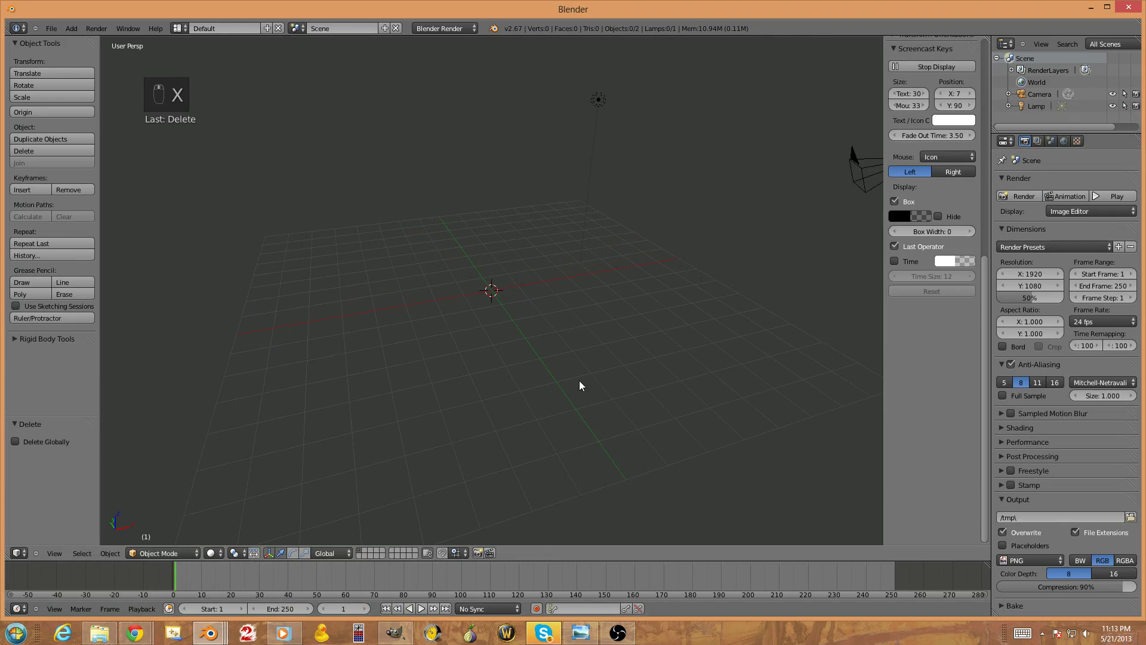
Add a Bezier curve at the origin and frame it in top orthographic view
{"action": "key", "text": "shift+a"}
{"action": "mouse_move", "coordinate": [579, 394]}
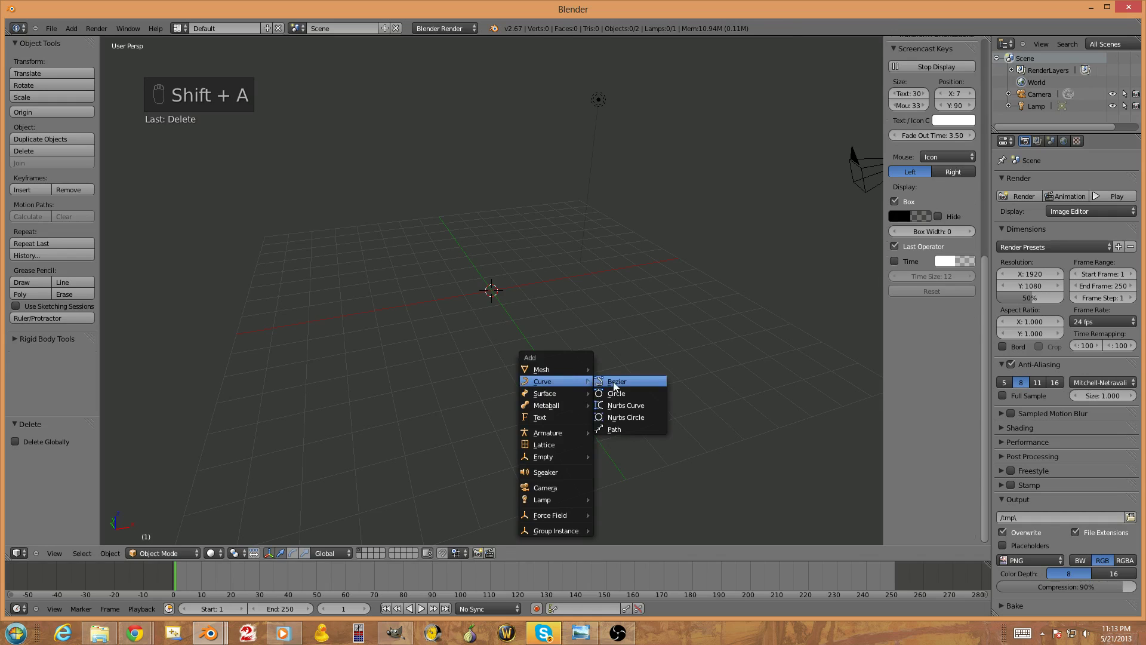
{"action": "left_click", "coordinate": [614, 381]}
{"action": "key", "text": "KP_7"}
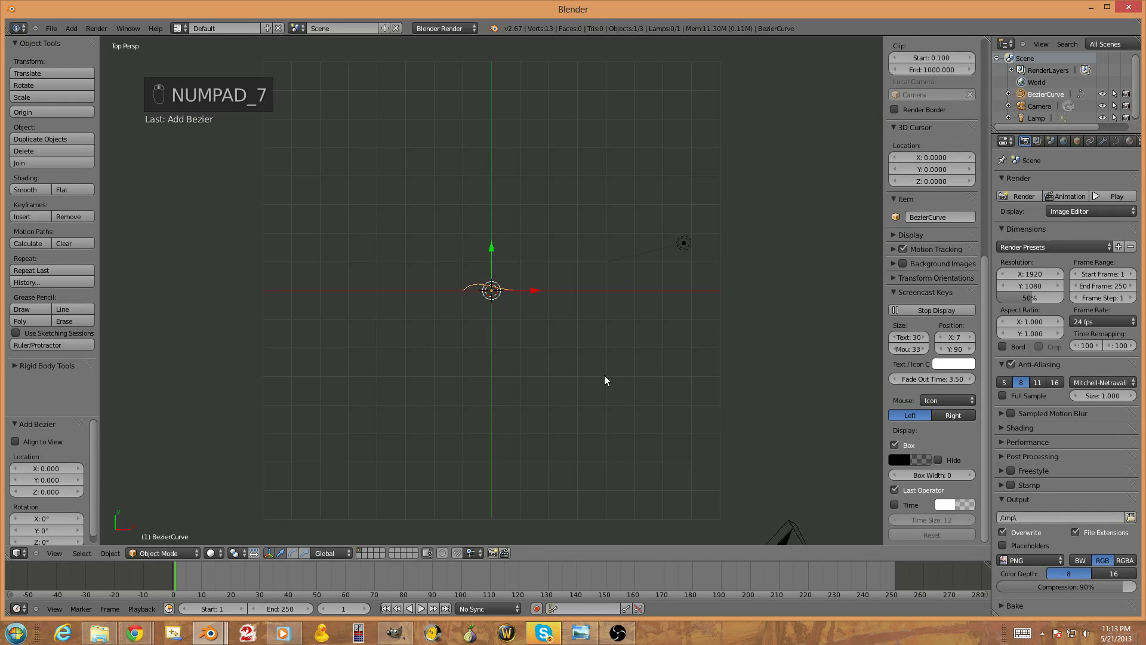
{"action": "key", "text": "KP_Decimal"}
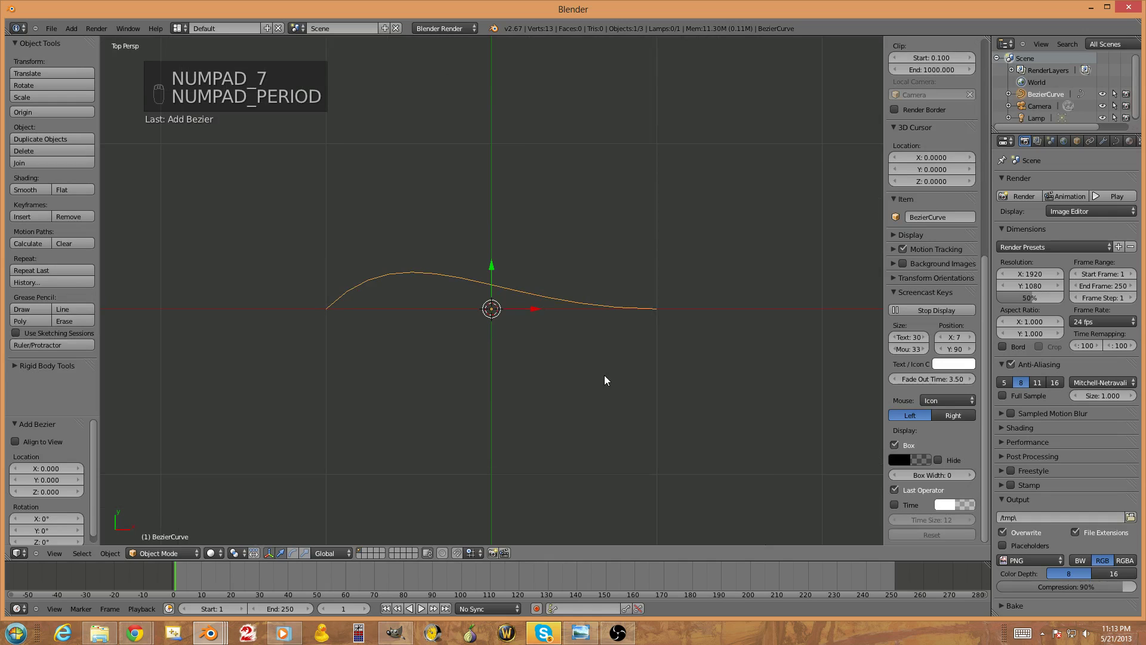
{"action": "key", "text": "KP_5"}
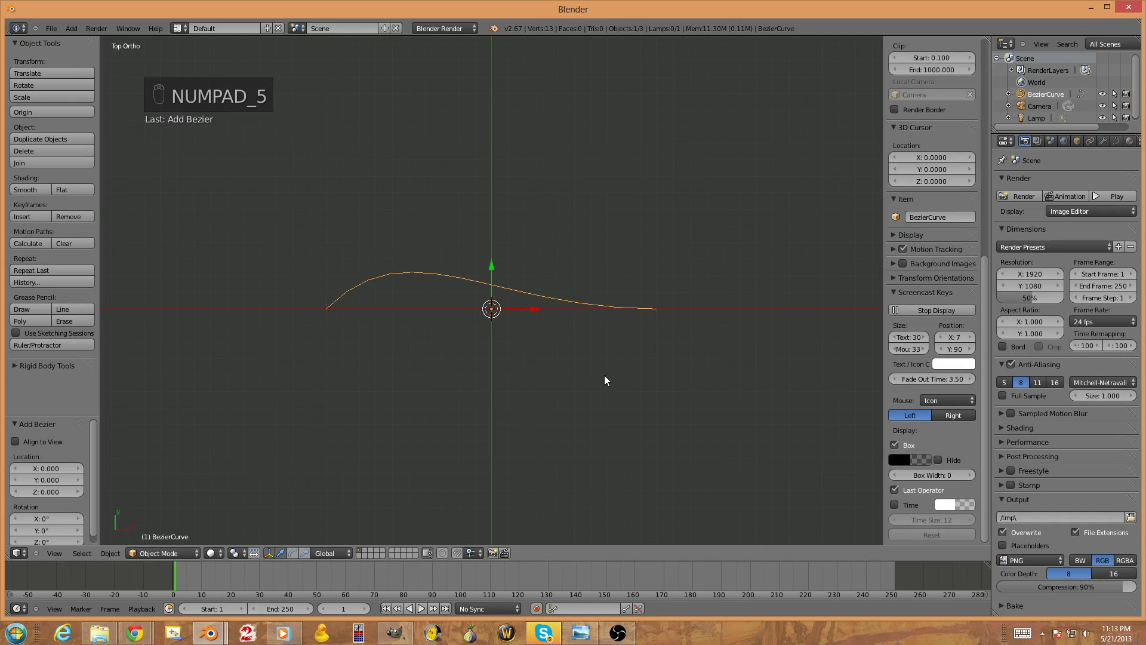
Enter Edit Mode and move the curve's left control point about -0.52 units along Y
{"action": "key", "text": "Tab"}
{"action": "right_click", "coordinate": [340, 306]}
{"action": "key", "text": "g"}
{"action": "right_click", "coordinate": [461, 341]}
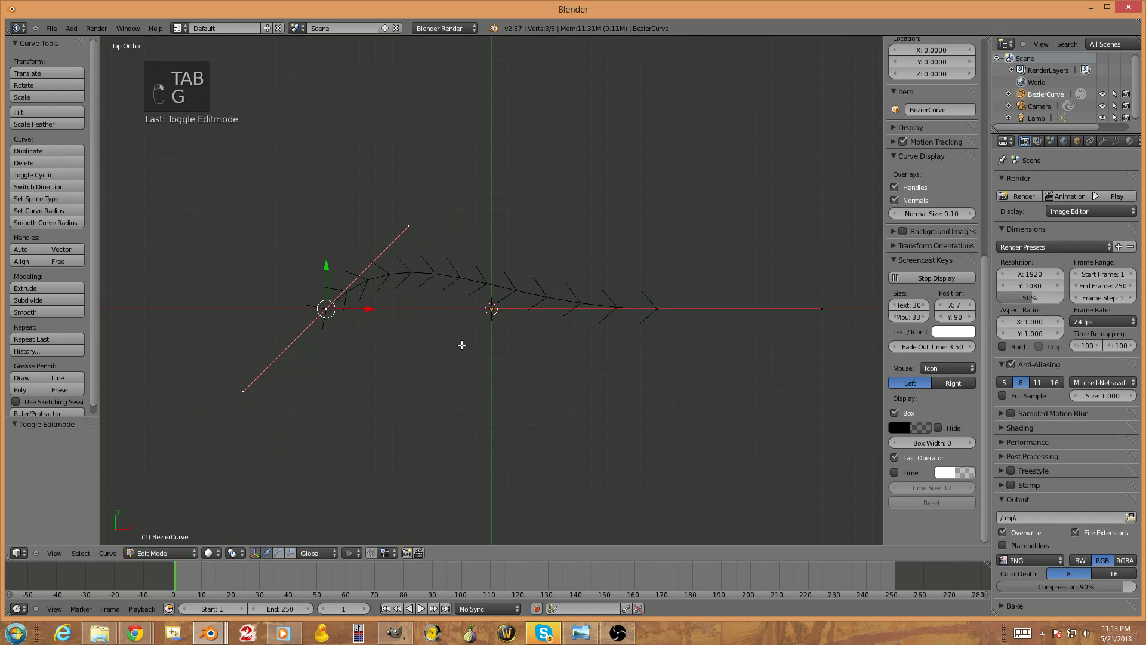
{"action": "right_click", "coordinate": [688, 312]}
{"action": "right_click", "coordinate": [406, 294]}
{"action": "key", "text": "g"}
{"action": "left_click", "coordinate": [548, 421]}
{"action": "middle_click_drag", "start_coordinate": [547, 422], "coordinate": [617, 323], "text": "shift"}
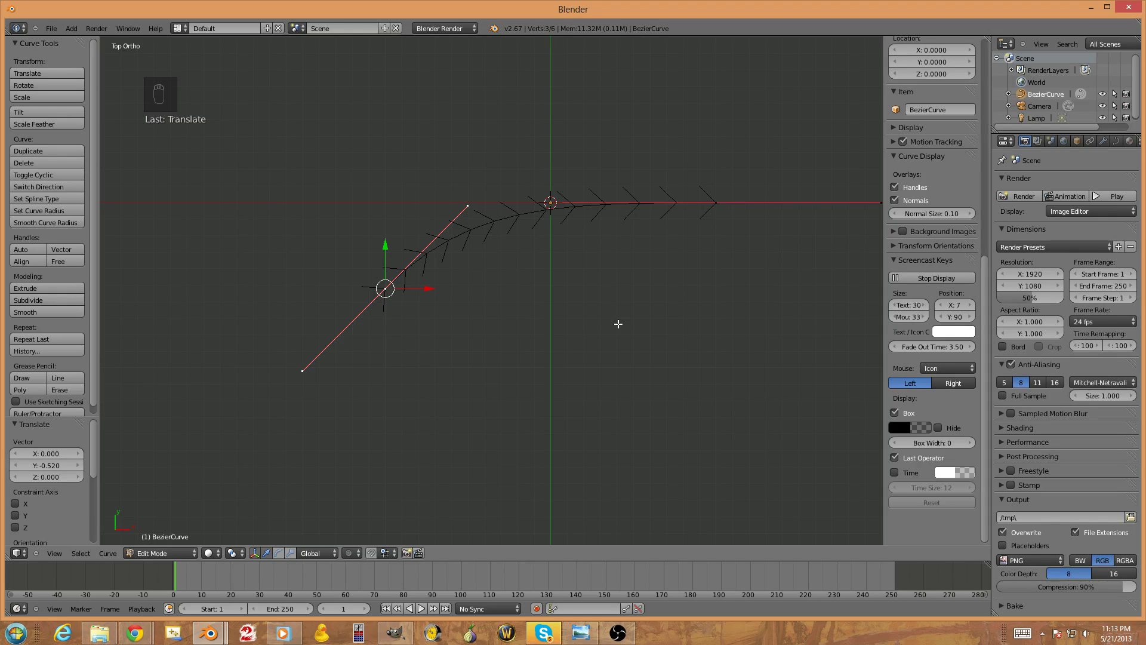
Extrude a new control point about -1.34 in X and 1.0 in Y from the lowered end, rotating its handle to shape an upper branch
{"action": "key", "text": "e"}
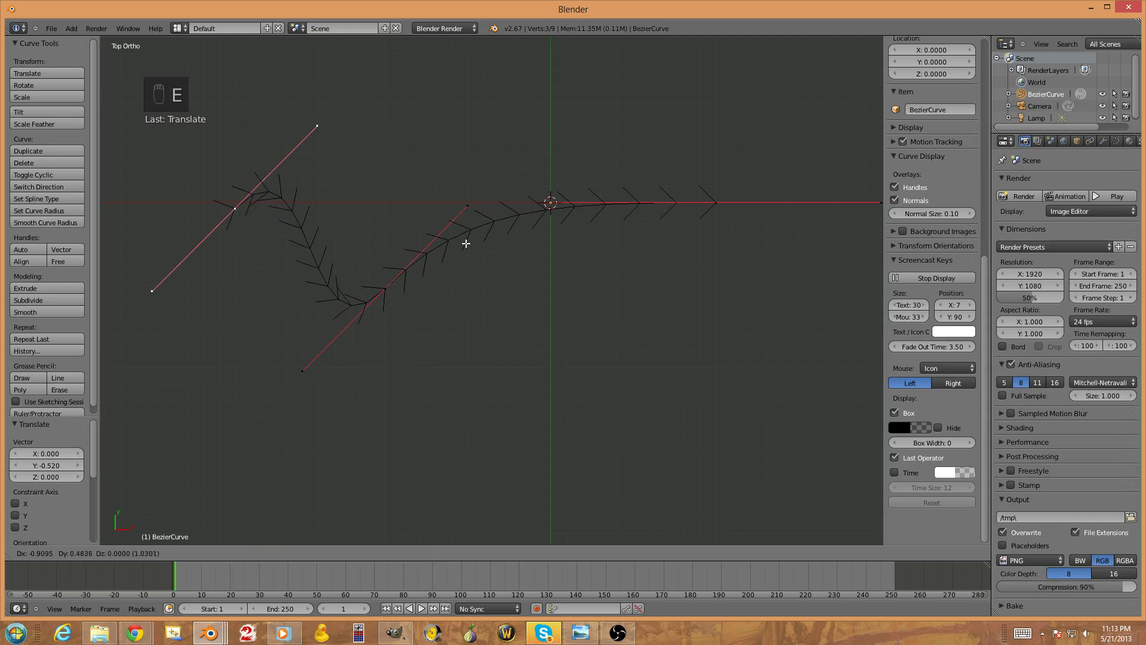
{"action": "left_click", "coordinate": [395, 157]}
{"action": "scroll", "coordinate": [436, 197], "scroll_direction": "down", "scroll_amount": 3}
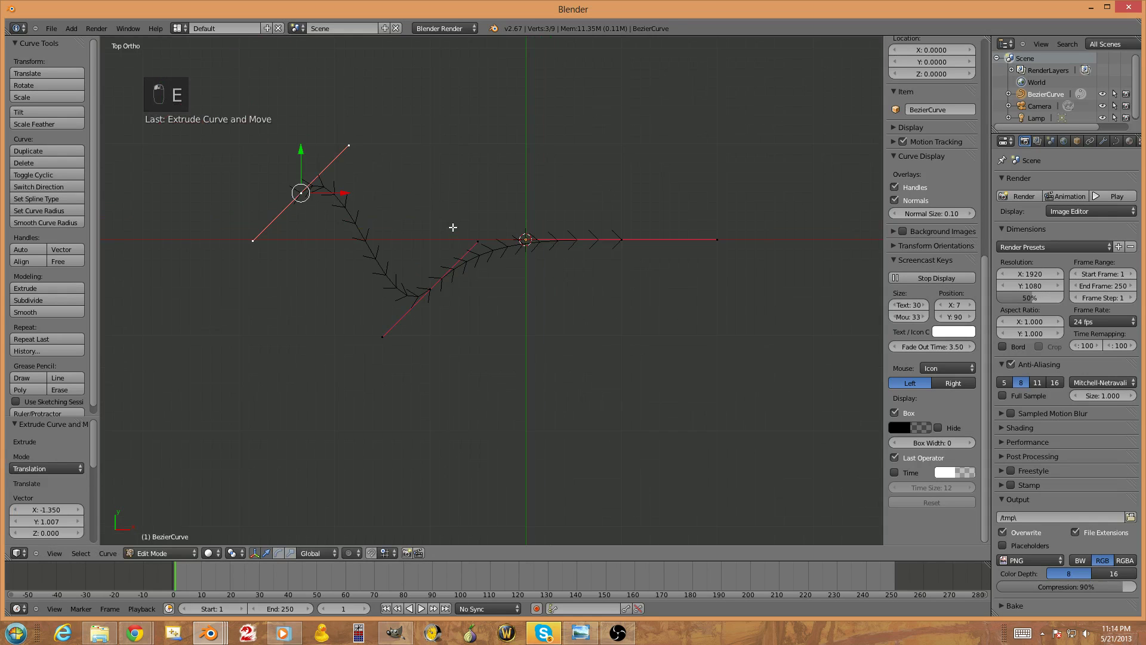
{"action": "key", "text": "g"}
{"action": "left_click", "coordinate": [515, 223]}
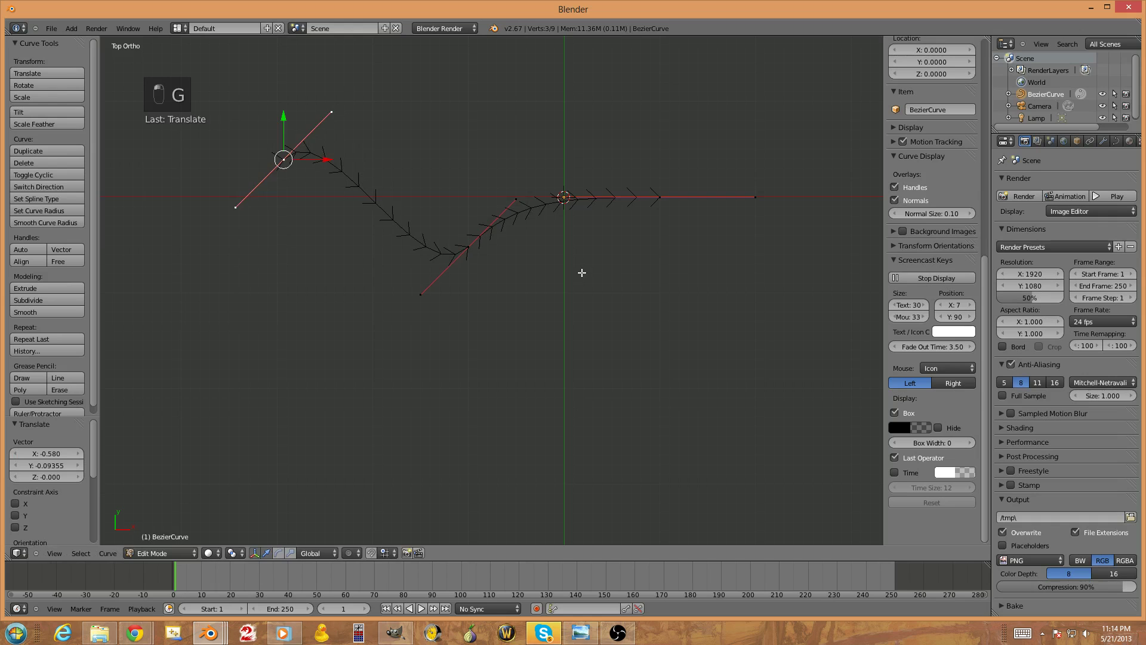
{"action": "key", "text": "g"}
{"action": "left_click", "coordinate": [662, 341]}
{"action": "key", "text": "r"}
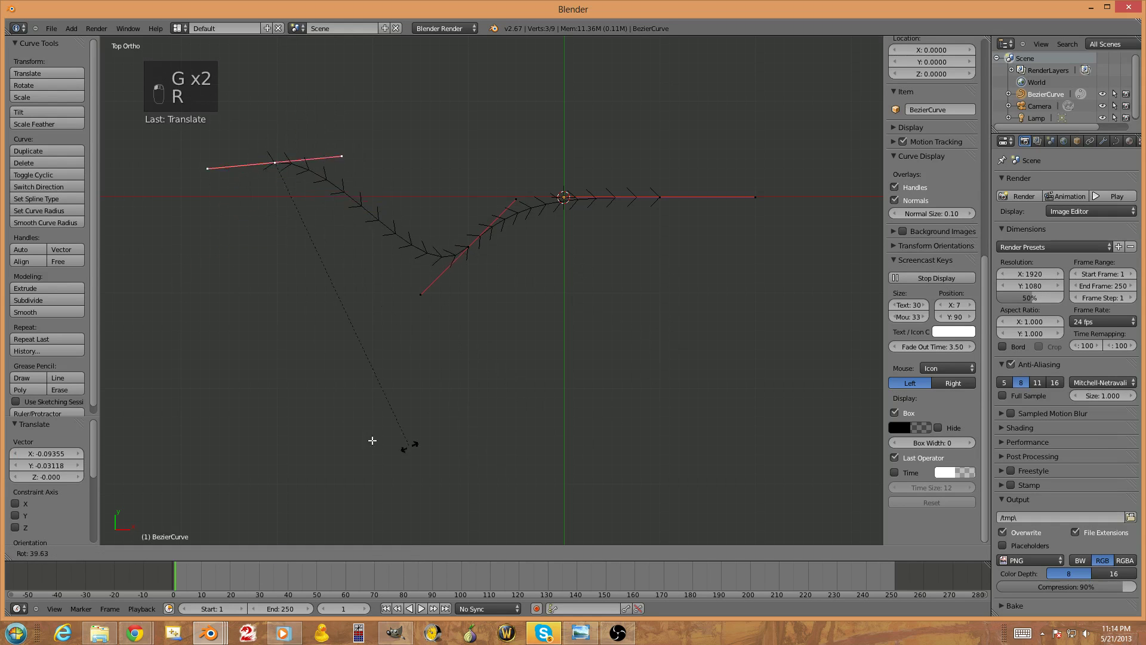
{"action": "left_click", "coordinate": [558, 353]}
{"action": "key", "text": "g"}
{"action": "left_click", "coordinate": [581, 348]}
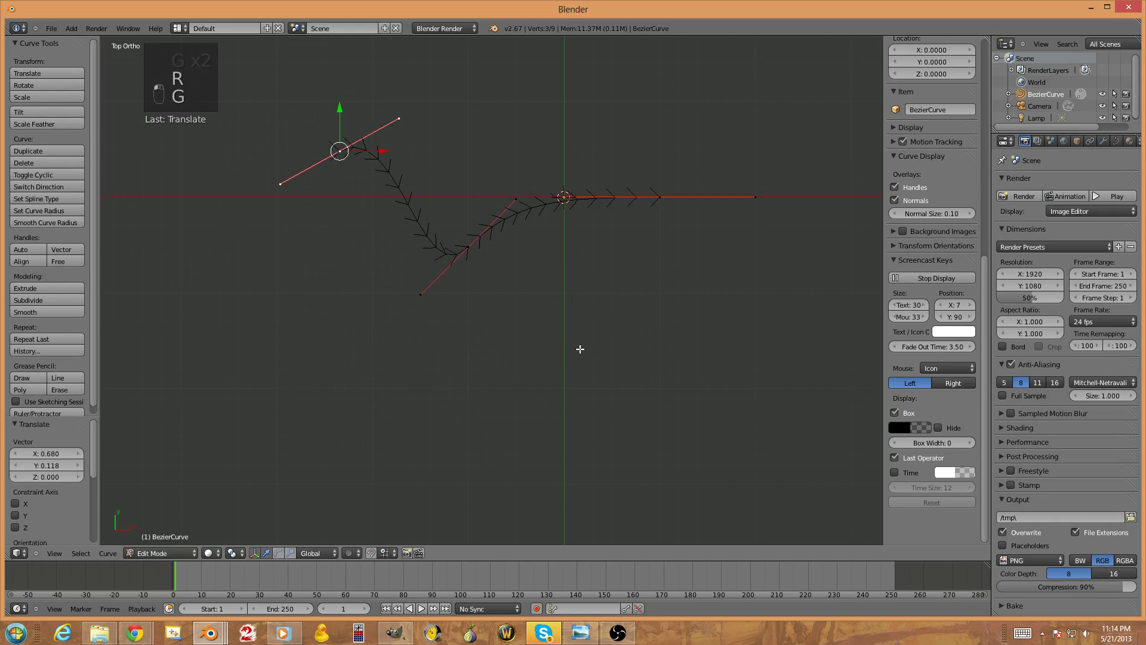
Duplicate the control point at the bend, rotate the copy more upright and place it just below the original
{"action": "right_click", "coordinate": [468, 245]}
{"action": "key", "text": "shift+d"}
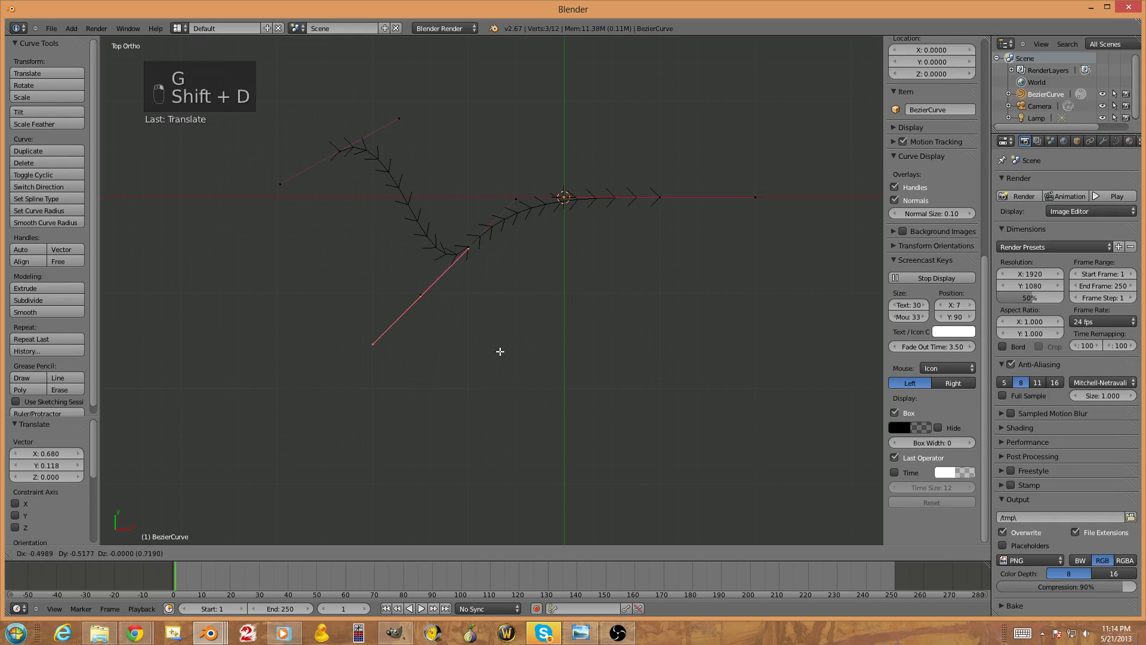
{"action": "left_click", "coordinate": [531, 322]}
{"action": "key", "text": "r"}
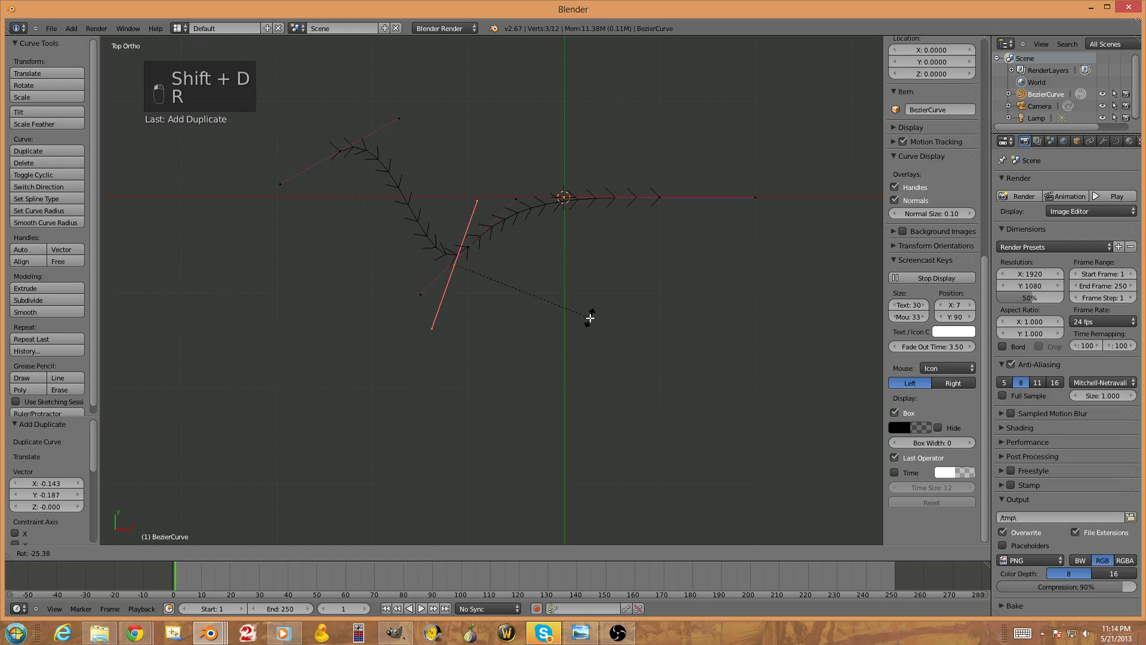
{"action": "left_click", "coordinate": [592, 320]}
{"action": "key", "text": "g"}
{"action": "left_click", "coordinate": [599, 344]}
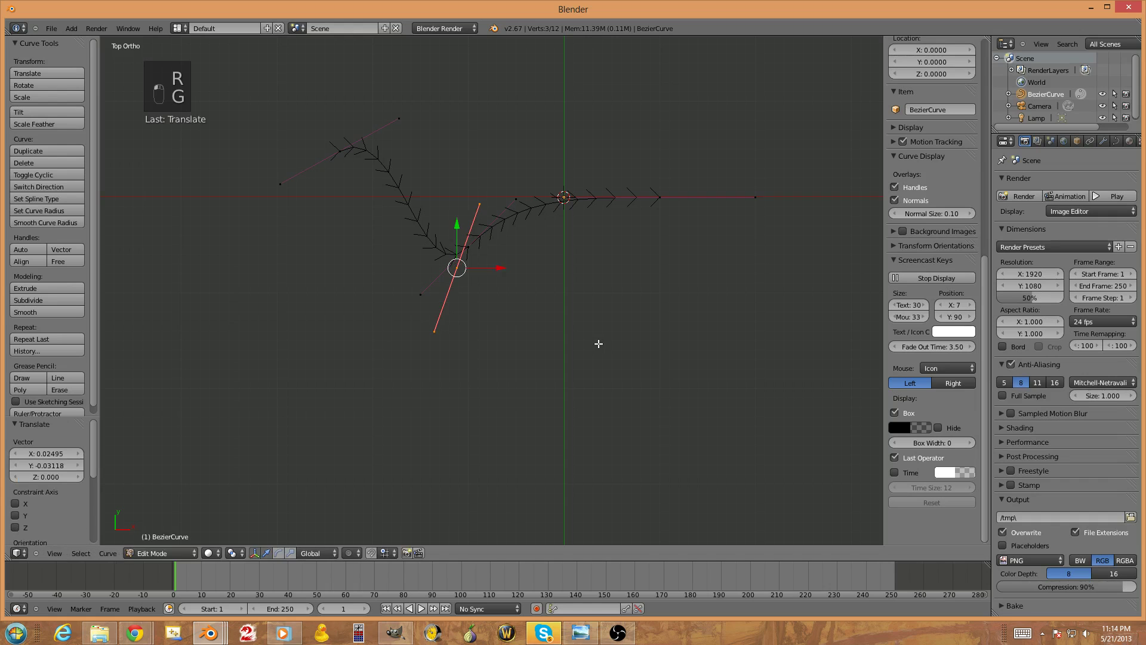
Extrude a second branch from the duplicated point by about -1.634 in X and -0.854 in Y
{"action": "key", "text": "e"}
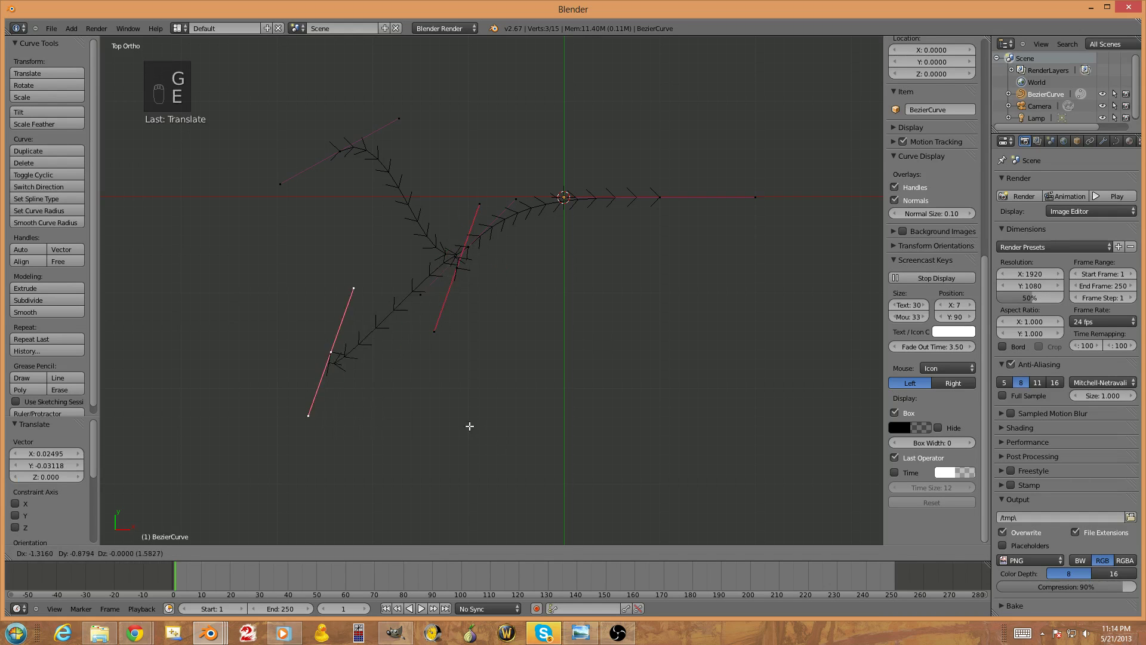
{"action": "left_click", "coordinate": [445, 424]}
{"action": "right_click", "coordinate": [477, 268]}
{"action": "key", "text": "r"}
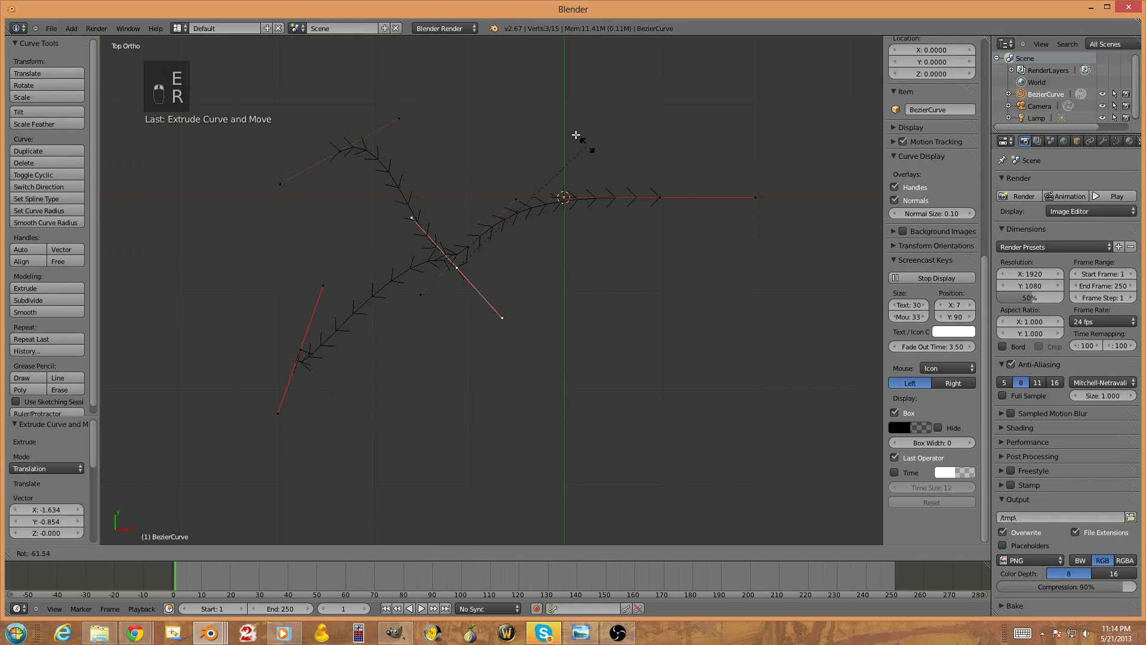
{"action": "left_click", "coordinate": [391, 245]}
Rotate and move the lower branch's tip until its handle is nearly vertical and the branch curves downward
{"action": "right_click", "coordinate": [301, 350]}
{"action": "key", "text": "r"}
{"action": "left_click", "coordinate": [445, 158]}
{"action": "key", "text": "g"}
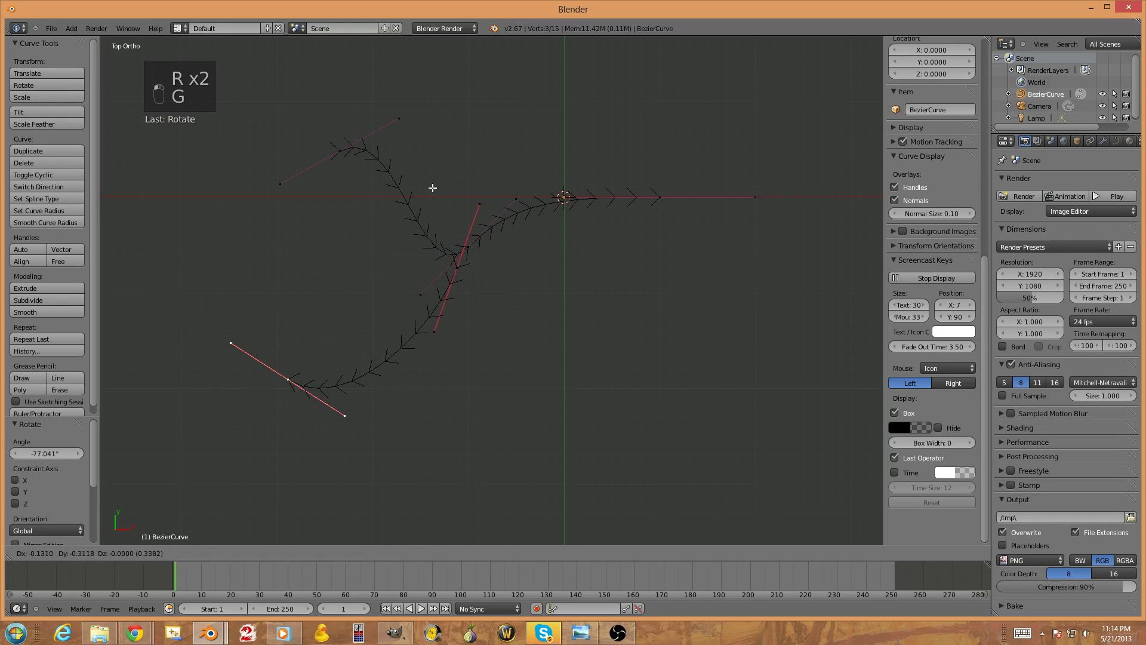
{"action": "left_click", "coordinate": [436, 191]}
{"action": "key", "text": "r"}
{"action": "left_click", "coordinate": [217, 286]}
{"action": "key", "text": "g"}
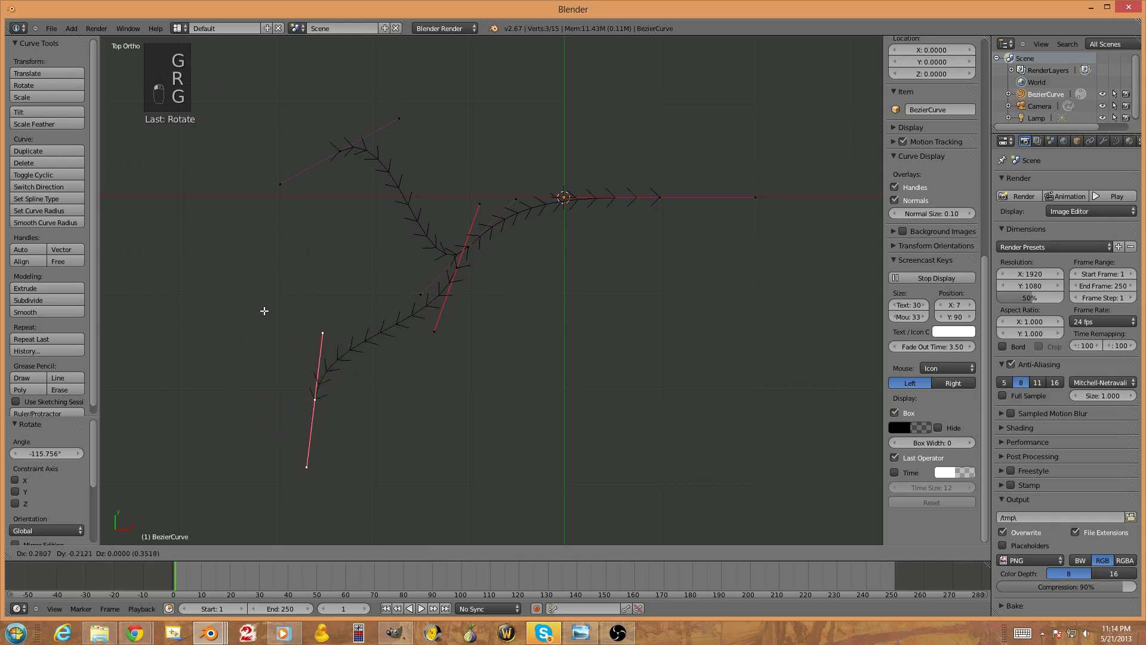
{"action": "left_click", "coordinate": [262, 315]}
Offset both branch tips along the Z axis, finishing the upper branch's tip with a move of about -0.131
{"action": "middle_click_drag", "start_coordinate": [548, 352], "coordinate": [568, 279]}
{"action": "key", "text": "g"}
{"action": "key", "text": "z"}
{"action": "left_click", "coordinate": [530, 303]}
{"action": "right_click", "coordinate": [329, 295]}
{"action": "key", "text": "g"}
{"action": "key", "text": "z"}
{"action": "left_click", "coordinate": [472, 306]}
{"action": "middle_click_drag", "start_coordinate": [471, 306], "coordinate": [480, 315]}
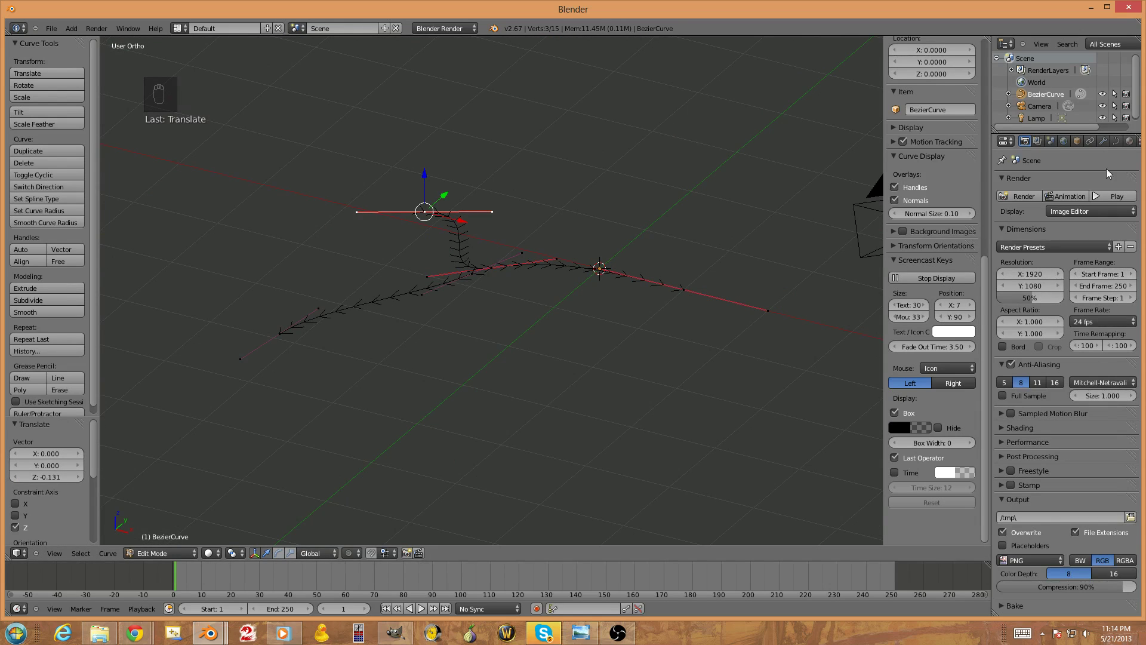
Set the curve's fill mode to Full and its bevel depth to about 0.0648
{"action": "left_click", "coordinate": [1116, 142]}
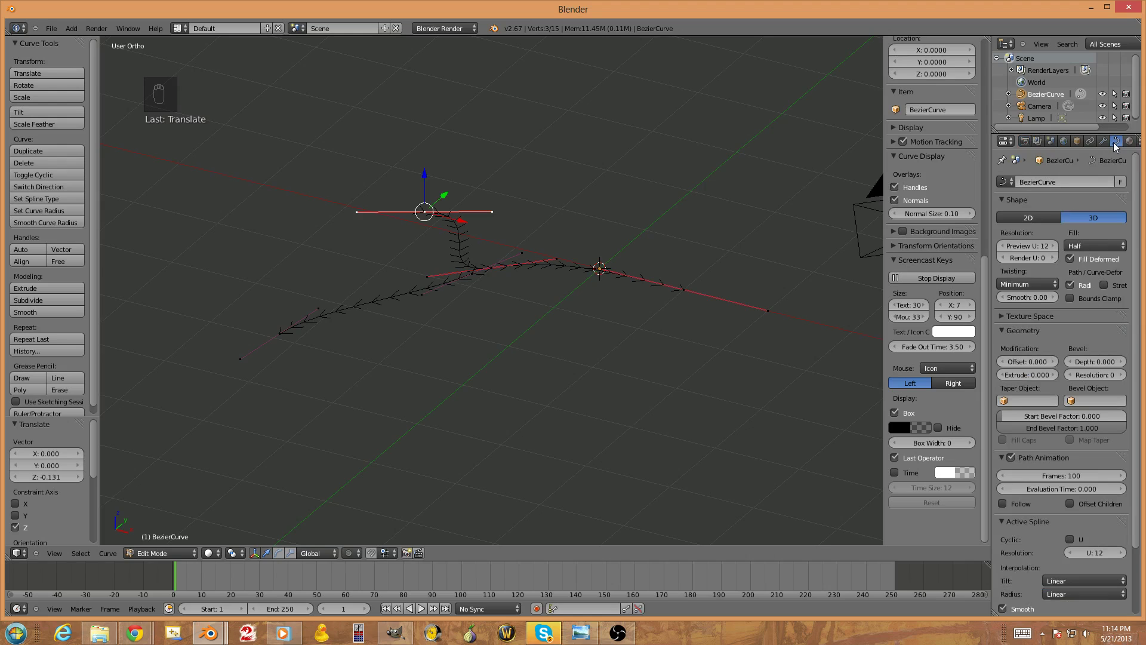
{"action": "middle_click_drag", "start_coordinate": [1088, 334], "coordinate": [1088, 280]}
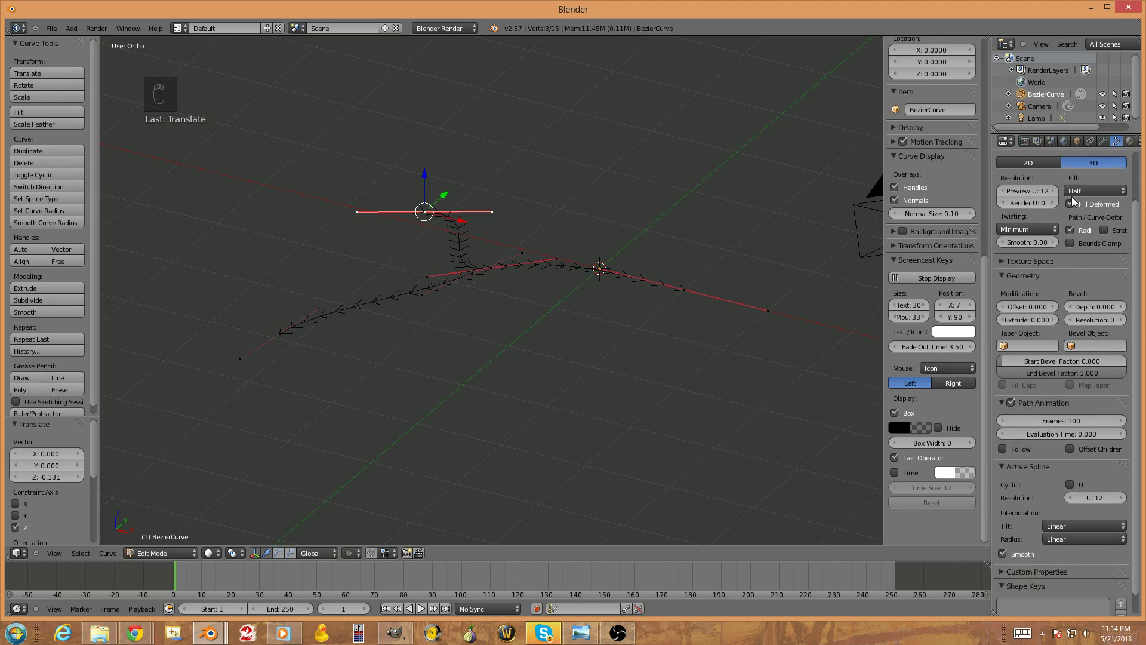
{"action": "left_click", "coordinate": [1089, 191]}
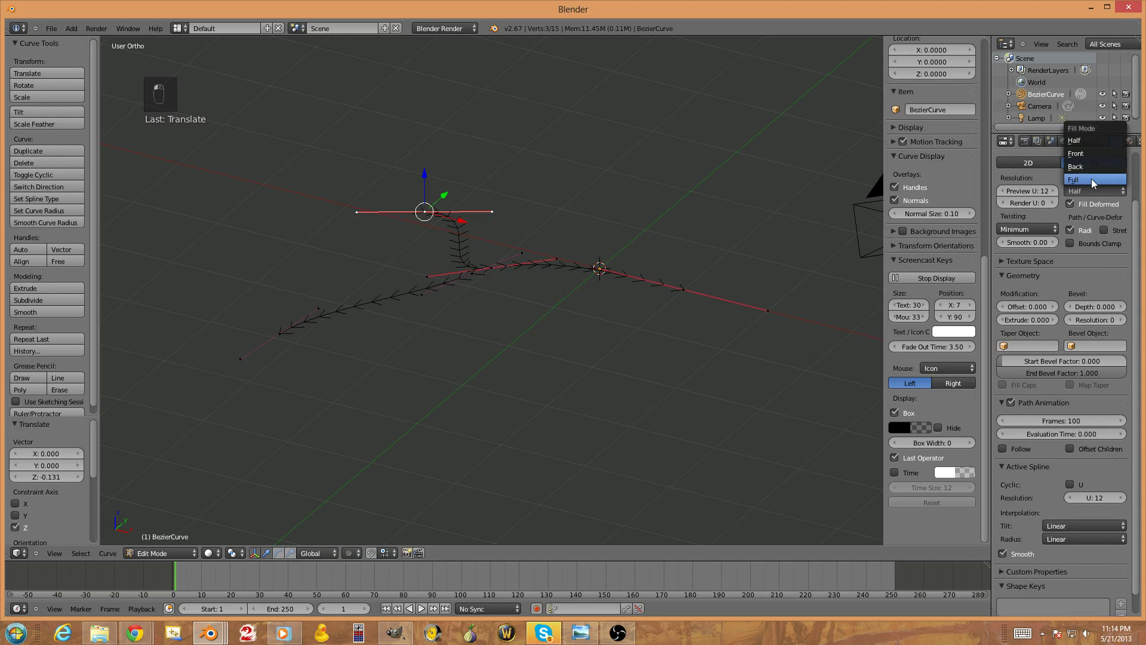
{"action": "left_click", "coordinate": [1092, 178]}
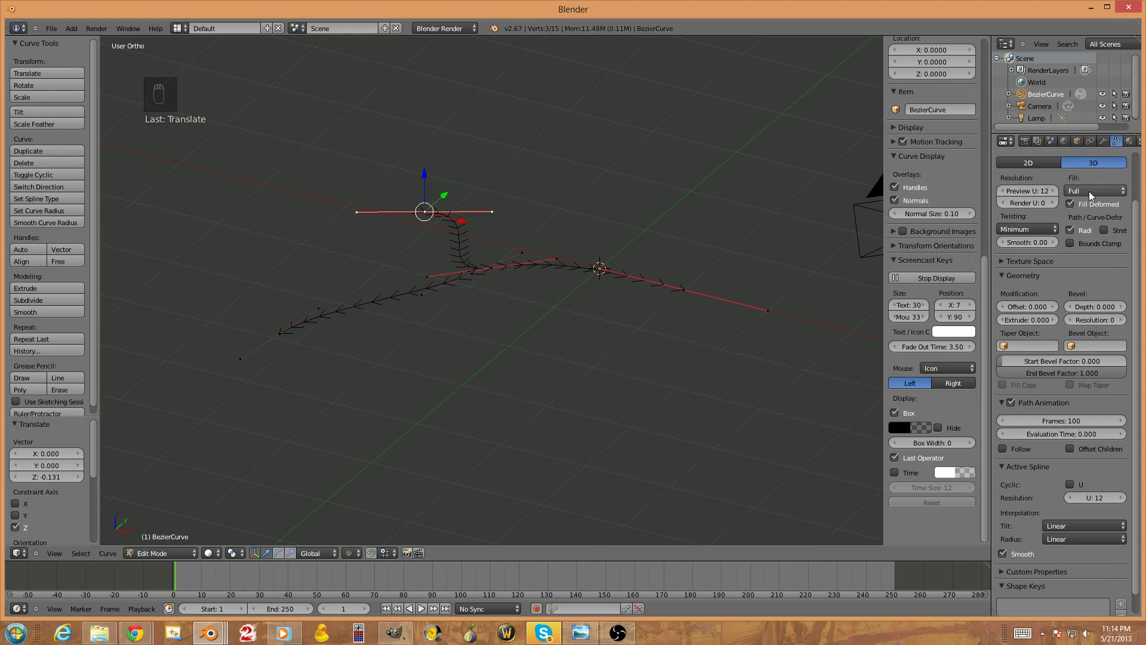
{"action": "left_click_drag", "start_coordinate": [1087, 306], "coordinate": [1098, 306]}
Taper the upper branch by shrinking its tip's radius with Shrink/Fatten to a factor of about 0.569
{"action": "middle_click_drag", "start_coordinate": [596, 235], "coordinate": [668, 310]}
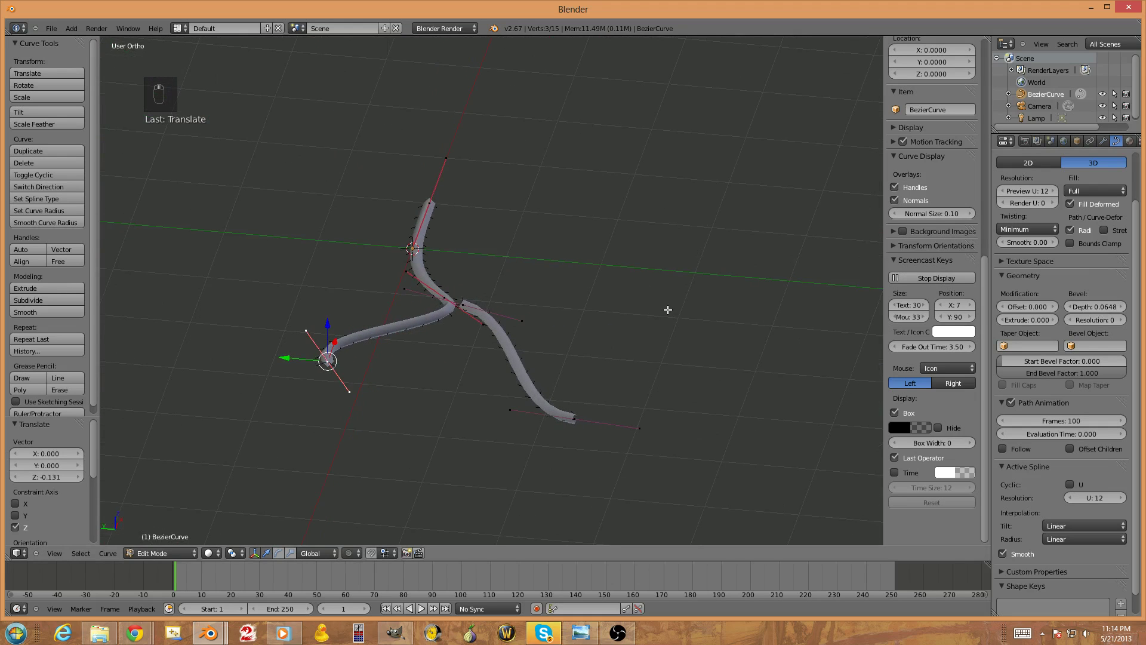
{"action": "key", "text": "alt+s"}
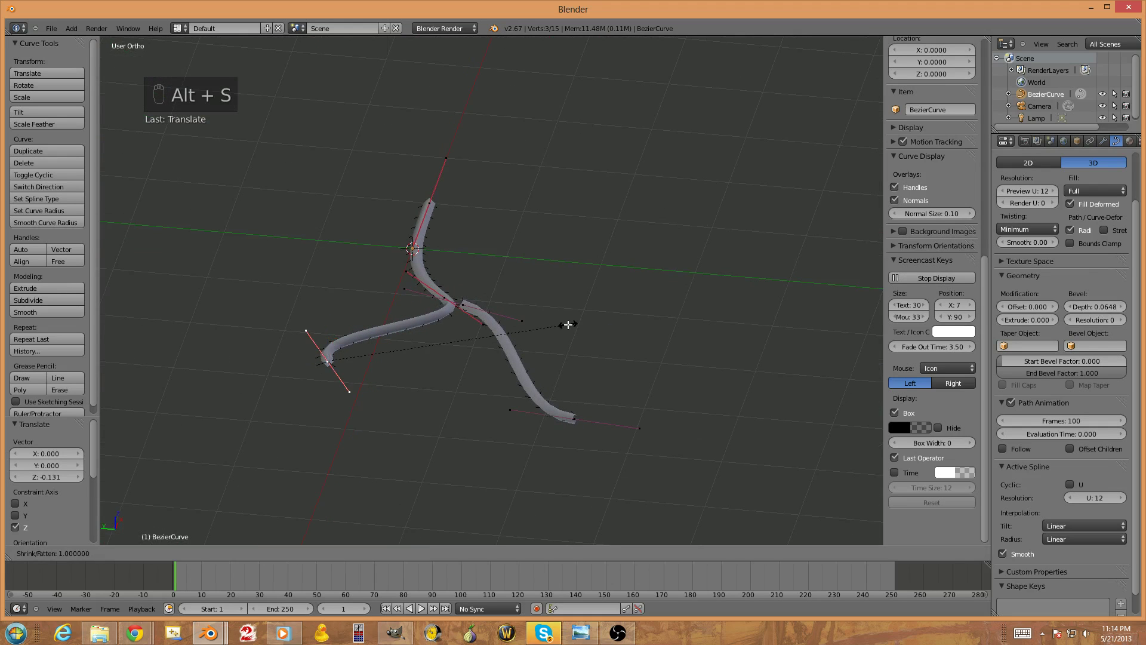
{"action": "left_click", "coordinate": [465, 340]}
{"action": "middle_click_drag", "start_coordinate": [476, 335], "coordinate": [369, 352]}
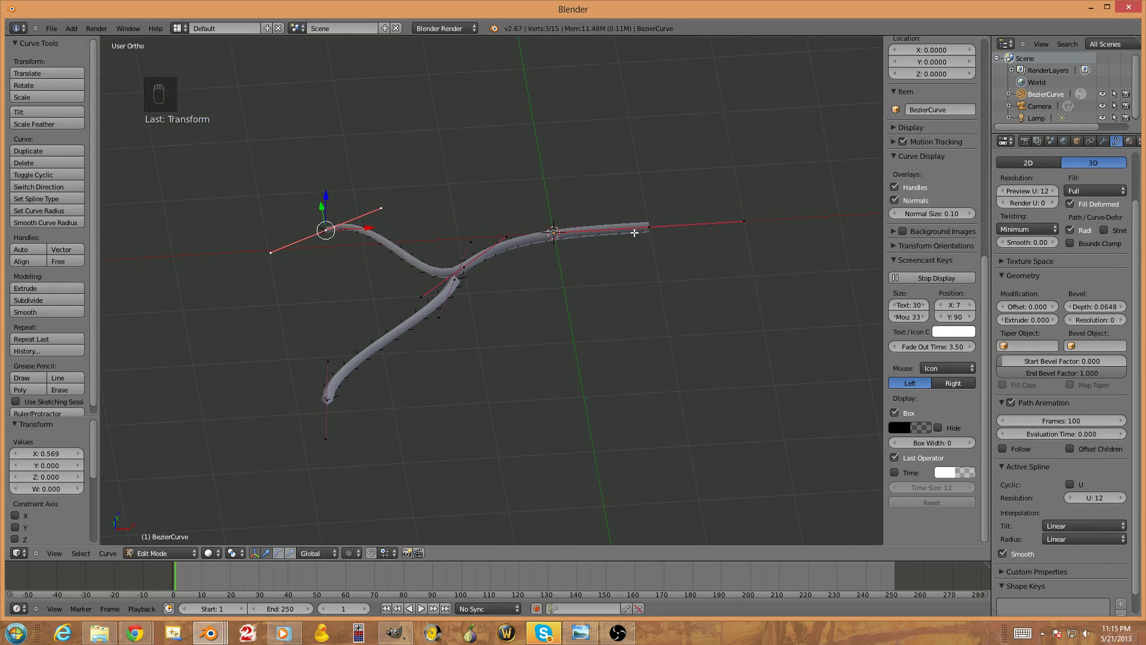
Taper the lower branch by shrinking its tip's radius with Shrink/Fatten to a factor of about 0.485
{"action": "right_click", "coordinate": [317, 398]}
{"action": "key", "text": "alt+s"}
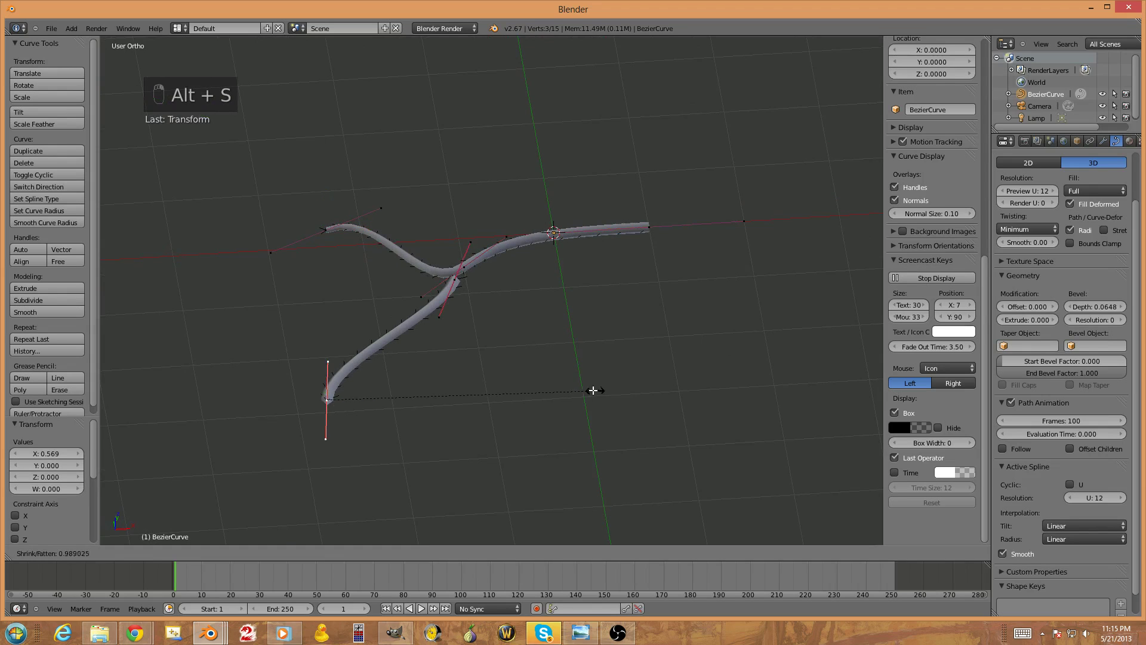
{"action": "left_click", "coordinate": [459, 401]}
{"action": "middle_click_drag", "start_coordinate": [460, 396], "coordinate": [496, 340]}
{"action": "scroll", "coordinate": [549, 317], "scroll_direction": "up", "scroll_amount": 3}
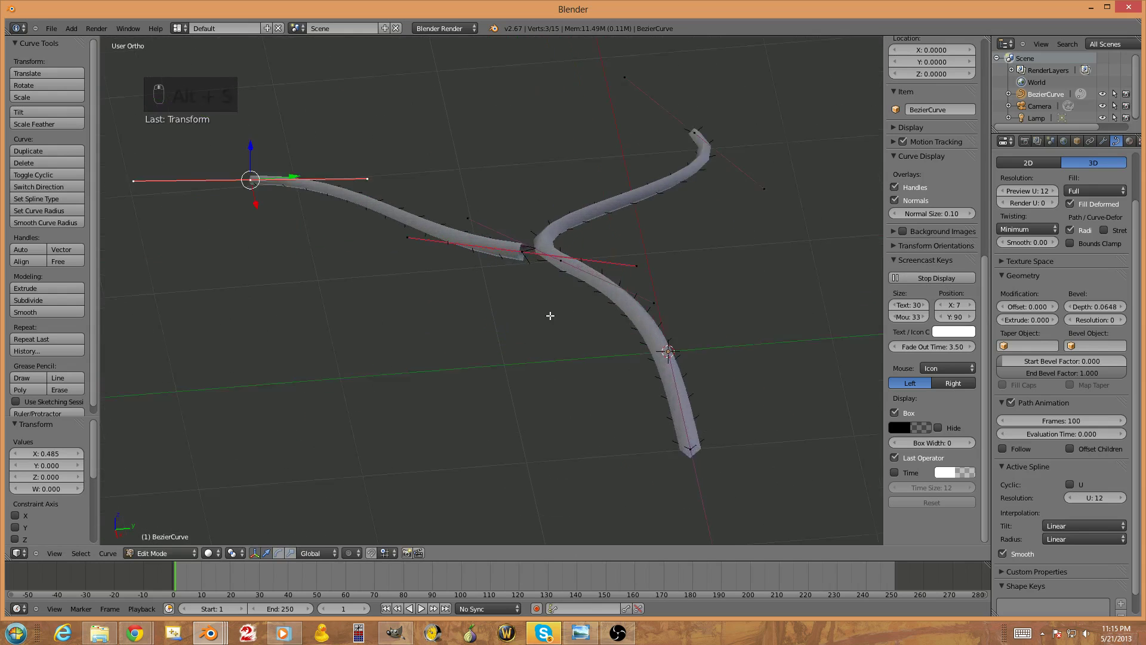
{"action": "middle_click_drag", "start_coordinate": [553, 298], "coordinate": [643, 319]}
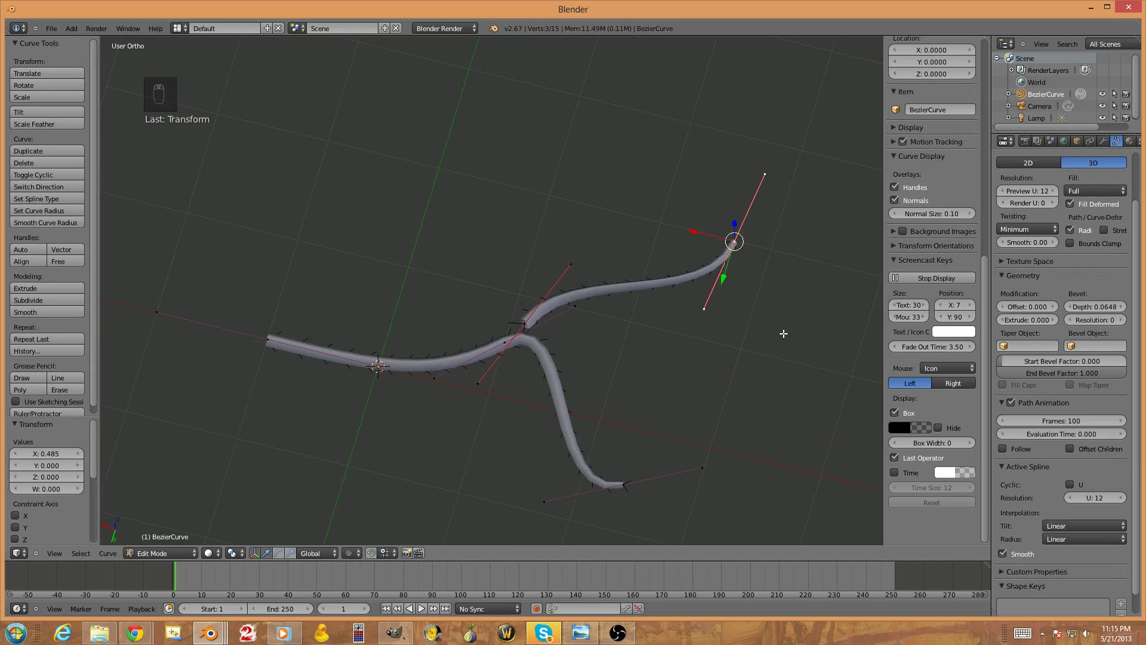
In top view, reposition the lower branch's tip and rotate it about -18 degrees
{"action": "key", "text": "KP_7"}
{"action": "key", "text": "g"}
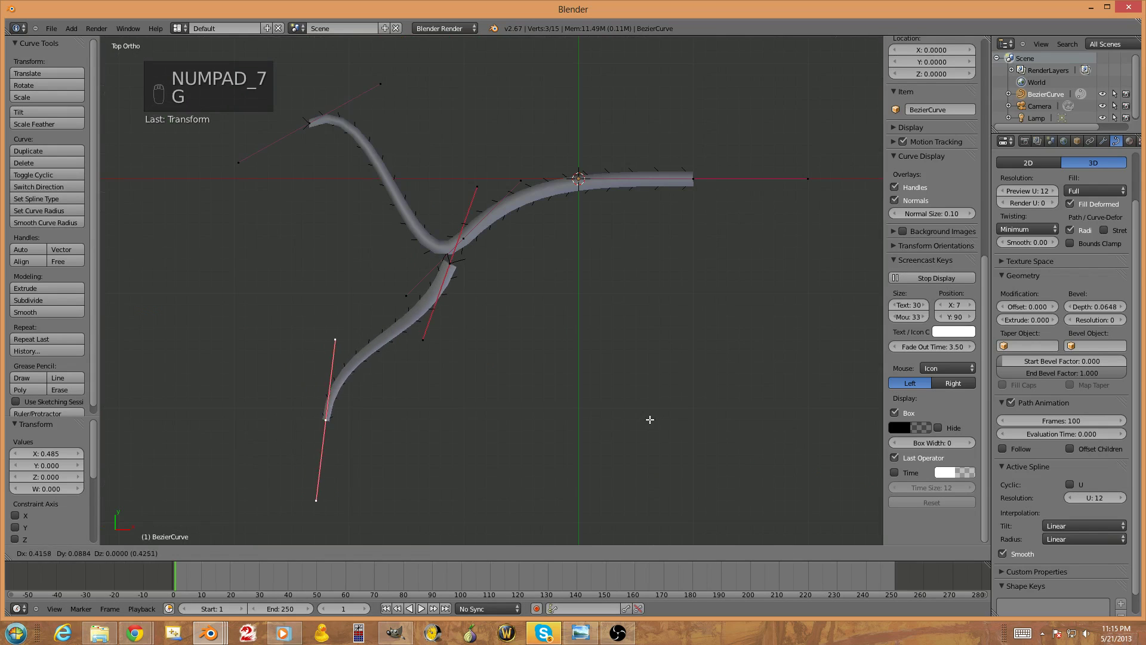
{"action": "left_click", "coordinate": [656, 421]}
{"action": "key", "text": "r"}
{"action": "left_click", "coordinate": [663, 318]}
{"action": "middle_click_drag", "start_coordinate": [486, 328], "coordinate": [319, 316]}
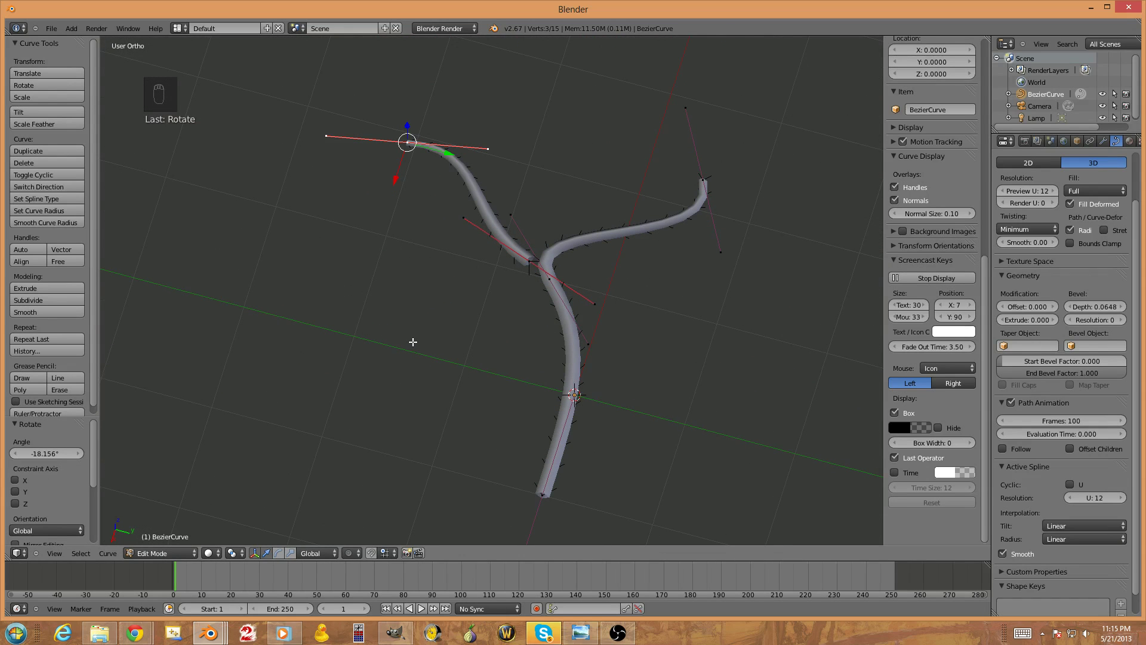
Leave Edit Mode and convert the branch curve to a mesh with Mesh from Curve/Meta/Surf/Text
{"action": "key", "text": "Tab"}
{"action": "middle_click_drag", "start_coordinate": [492, 365], "coordinate": [649, 324]}
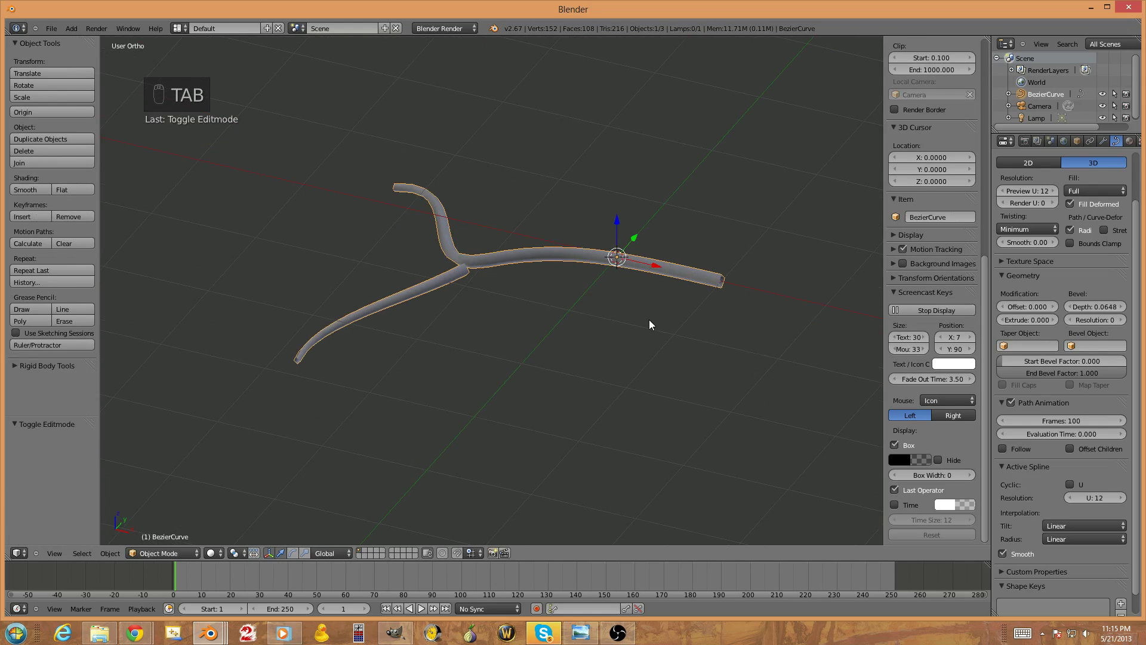
{"action": "key", "text": "alt+c"}
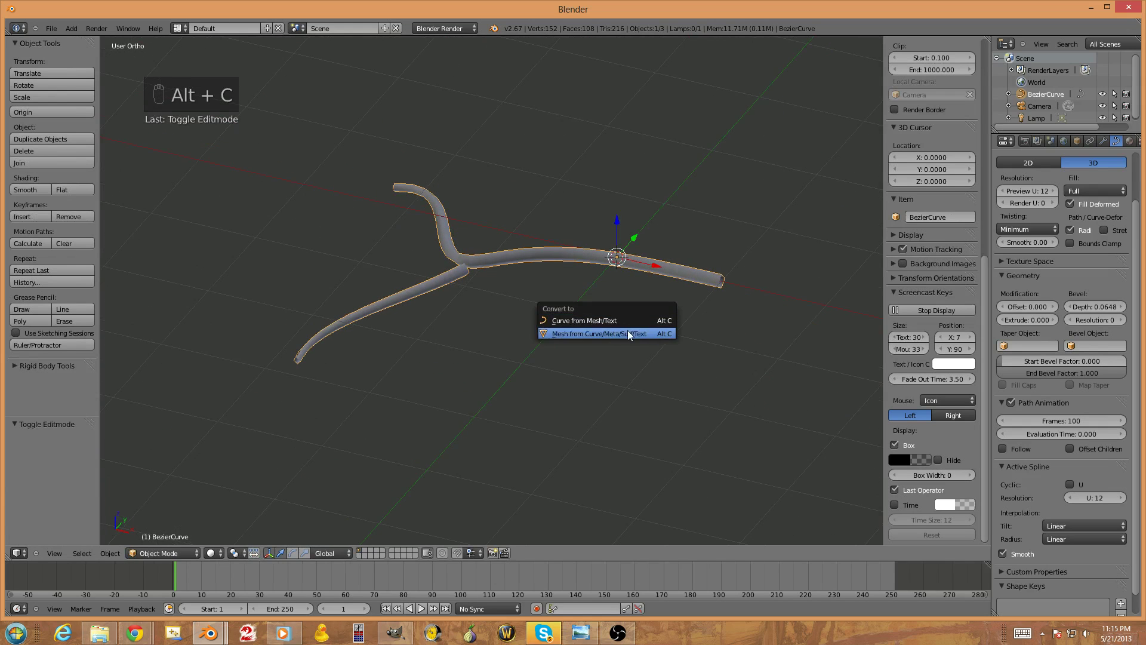
{"action": "left_click", "coordinate": [597, 333]}
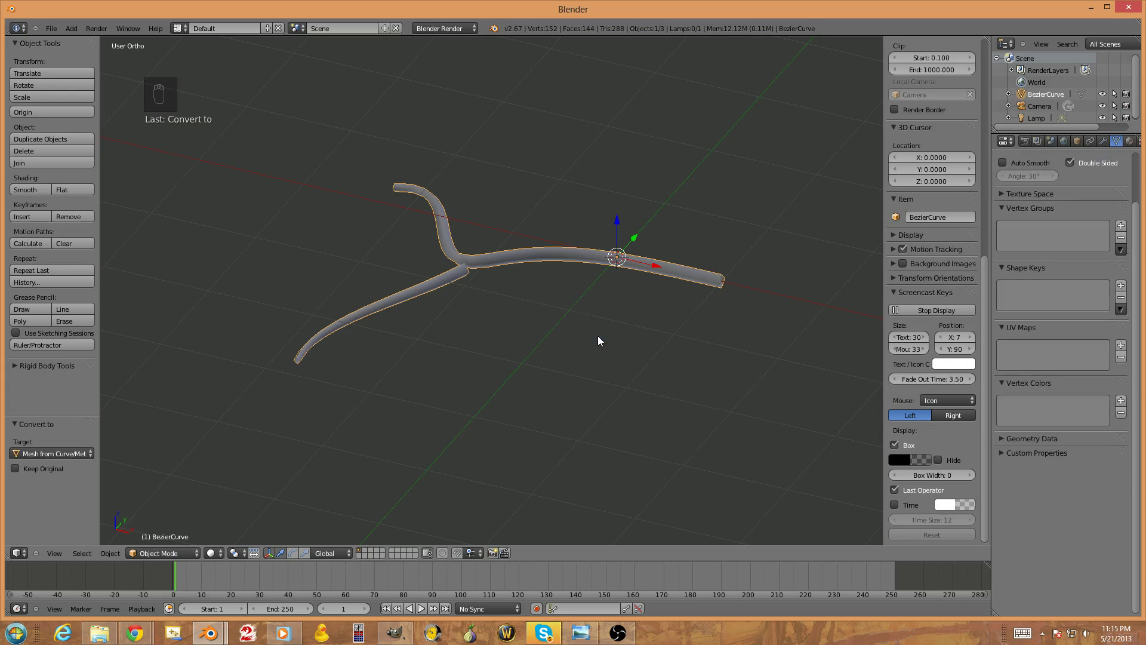
In Edit Mode, shift one vertex on the main branch's side facing the detached branch using Vertex Slide, final factor about 0.224
{"action": "middle_click_drag", "start_coordinate": [600, 337], "coordinate": [669, 366]}
{"action": "key", "text": "Tab"}
{"action": "scroll", "coordinate": [480, 300], "scroll_direction": "up", "scroll_amount": 5}
{"action": "middle_click_drag", "start_coordinate": [480, 300], "coordinate": [511, 385]}
{"action": "right_click", "coordinate": [505, 354]}
{"action": "key", "text": "x"}
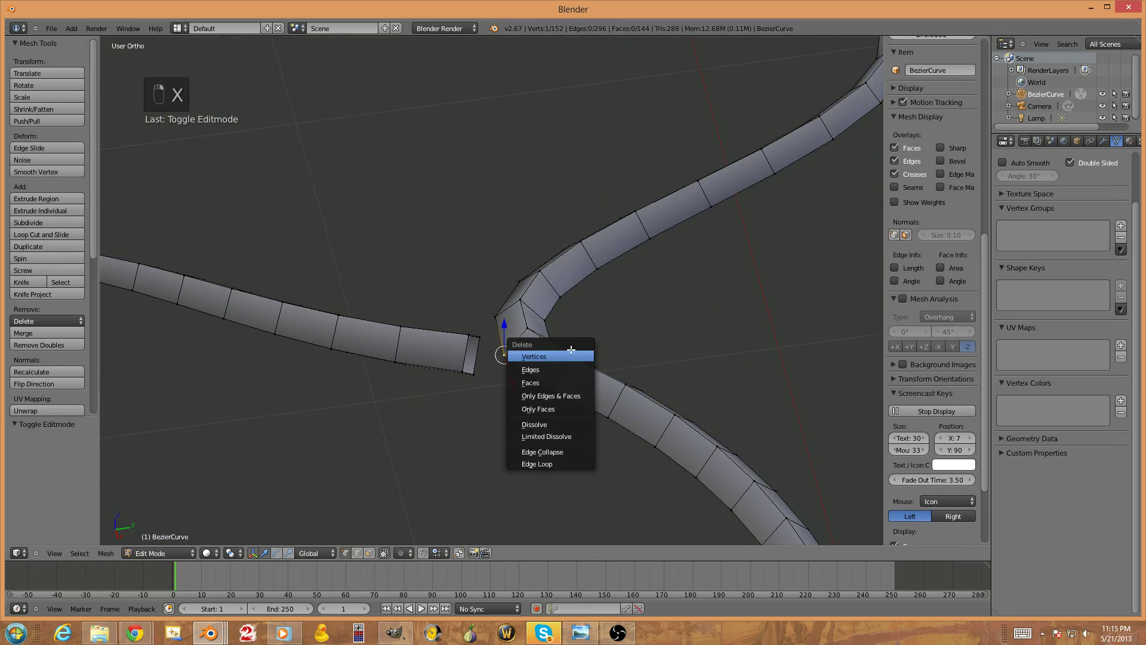
{"action": "mouse_move", "coordinate": [603, 344]}
{"action": "middle_mouse_down"}
{"action": "mouse_move", "coordinate": [615, 333]}
{"action": "mouse_move", "coordinate": [599, 345]}
{"action": "middle_mouse_up"}
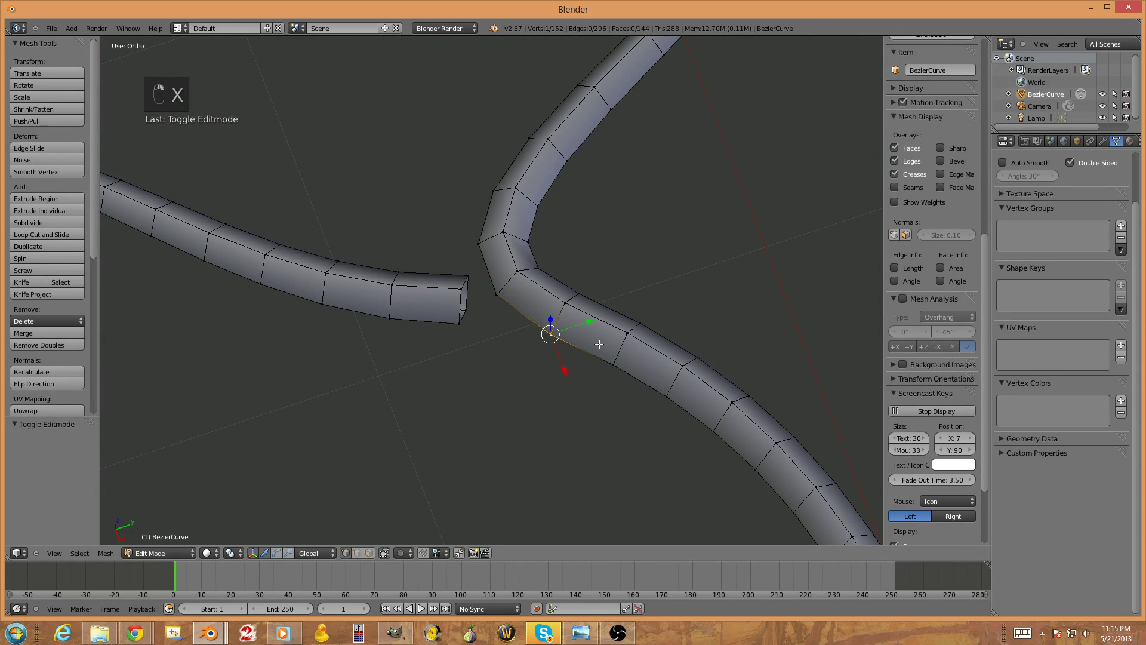
{"action": "key", "text": "shift+v"}
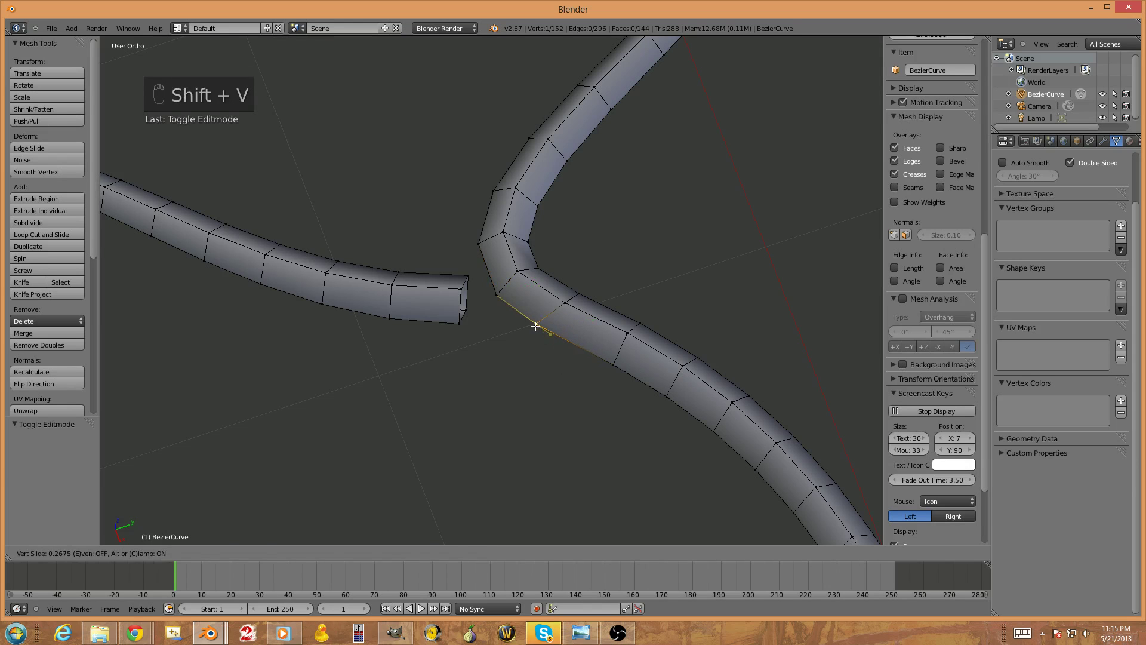
{"action": "left_click", "coordinate": [537, 328]}
{"action": "middle_click_drag", "start_coordinate": [501, 315], "coordinate": [425, 290]}
{"action": "key", "text": "shift+v"}
{"action": "left_click", "coordinate": [433, 267]}
Delete the vertex on the main branch's bend that faces the open end of the detached branch
{"action": "right_click", "coordinate": [453, 316]}
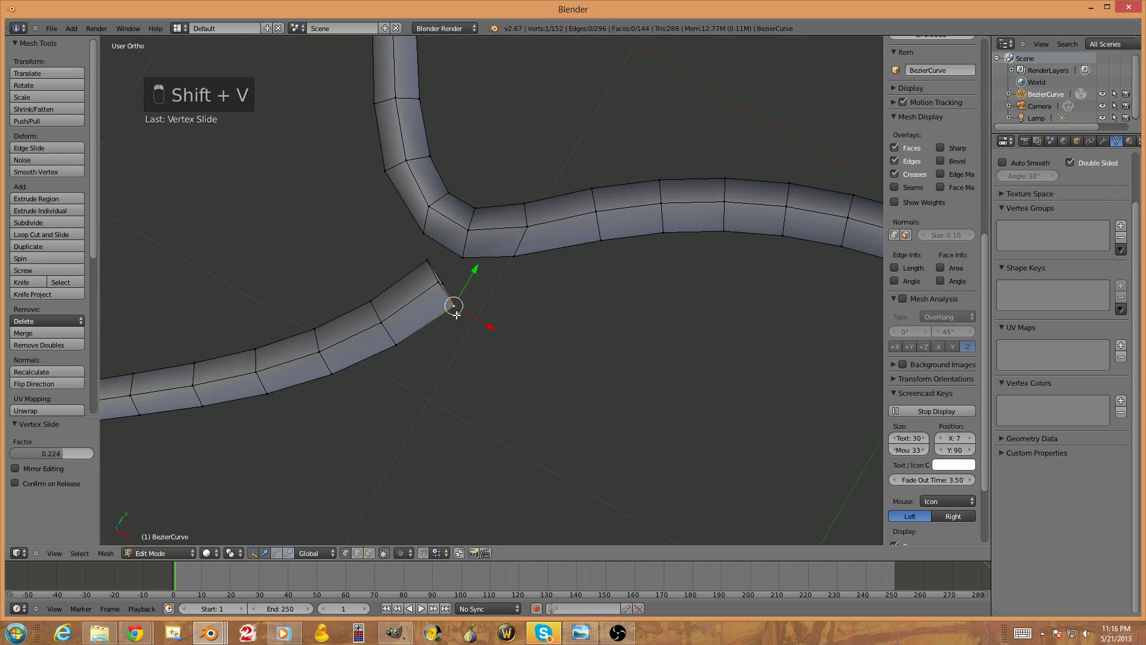
{"action": "middle_click_drag", "start_coordinate": [509, 287], "coordinate": [474, 263]}
{"action": "right_click", "coordinate": [464, 292]}
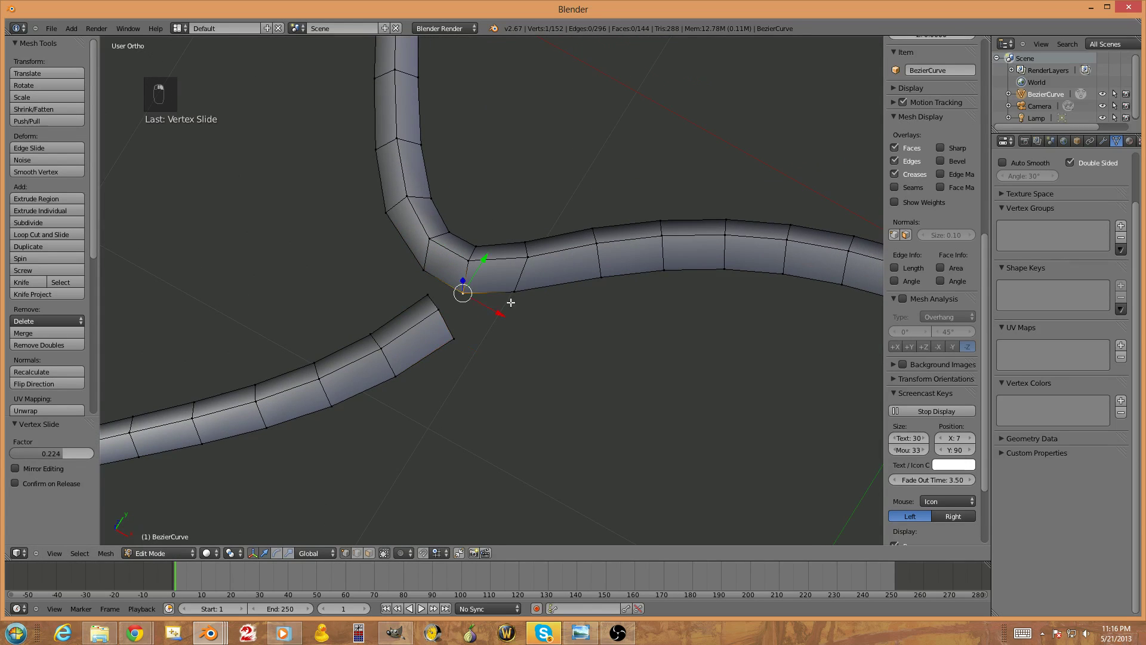
{"action": "key", "text": "x"}
{"action": "left_click", "coordinate": [543, 306]}
Merge the first end vertex of the detached branch onto the nearest vertex of the main branch's opening, using At Last
{"action": "middle_click_drag", "start_coordinate": [545, 314], "coordinate": [464, 267]}
{"action": "middle_click_drag", "start_coordinate": [493, 326], "coordinate": [486, 355]}
{"action": "right_click", "coordinate": [481, 304]}
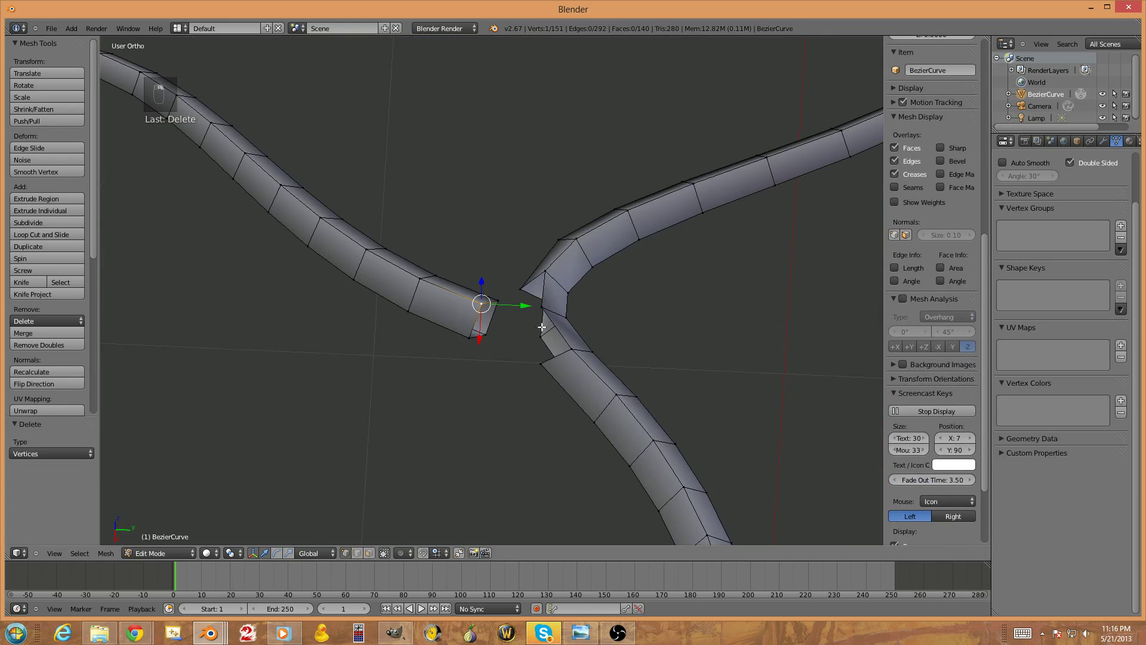
{"action": "middle_click_drag", "start_coordinate": [567, 328], "coordinate": [557, 353]}
{"action": "middle_click_drag", "start_coordinate": [484, 356], "coordinate": [526, 389]}
{"action": "right_click", "coordinate": [532, 380], "text": "shift"}
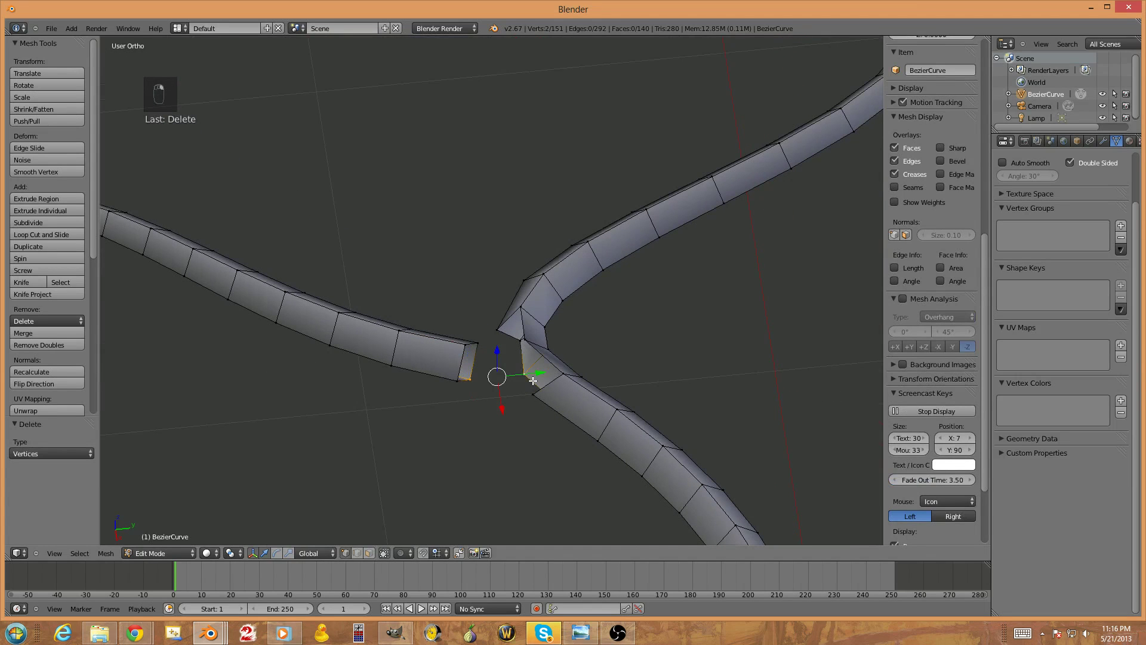
{"action": "key", "text": "alt+m"}
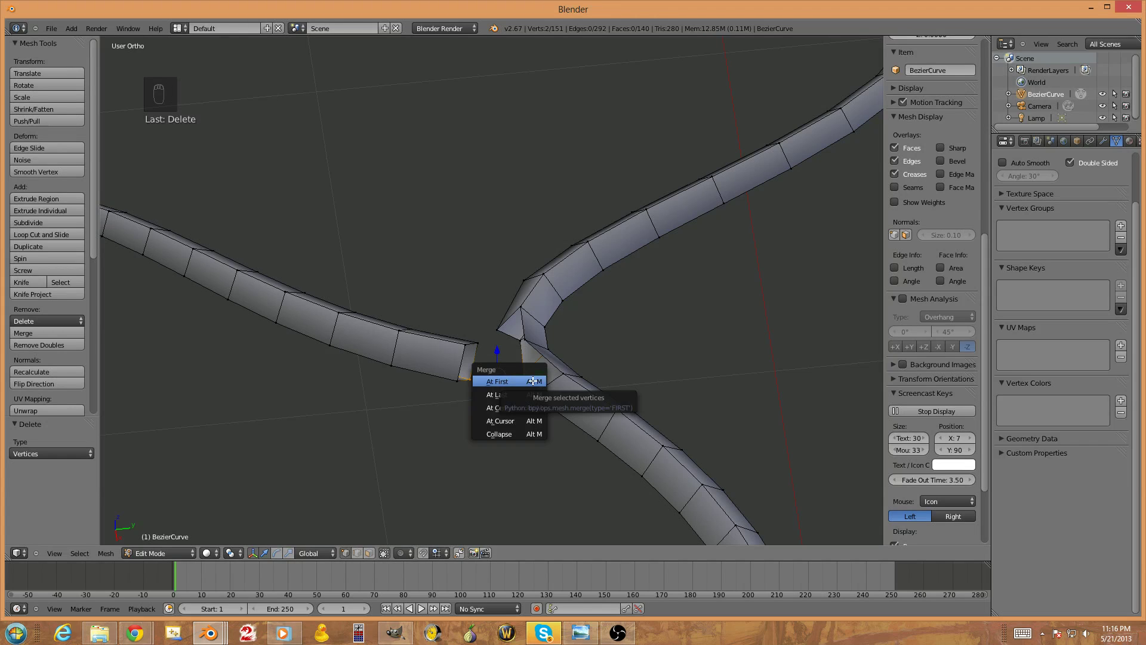
{"action": "left_click", "coordinate": [531, 395]}
Merge two more end vertices of the side branch onto their matching vertices around the opening, using At Last
{"action": "middle_click_drag", "start_coordinate": [531, 394], "coordinate": [484, 377]}
{"action": "middle_click_drag", "start_coordinate": [469, 334], "coordinate": [592, 338]}
{"action": "right_click", "coordinate": [496, 347], "text": "shift"}
{"action": "middle_click_drag", "start_coordinate": [495, 347], "coordinate": [546, 345]}
{"action": "key", "text": "alt+m"}
{"action": "left_click", "coordinate": [548, 362]}
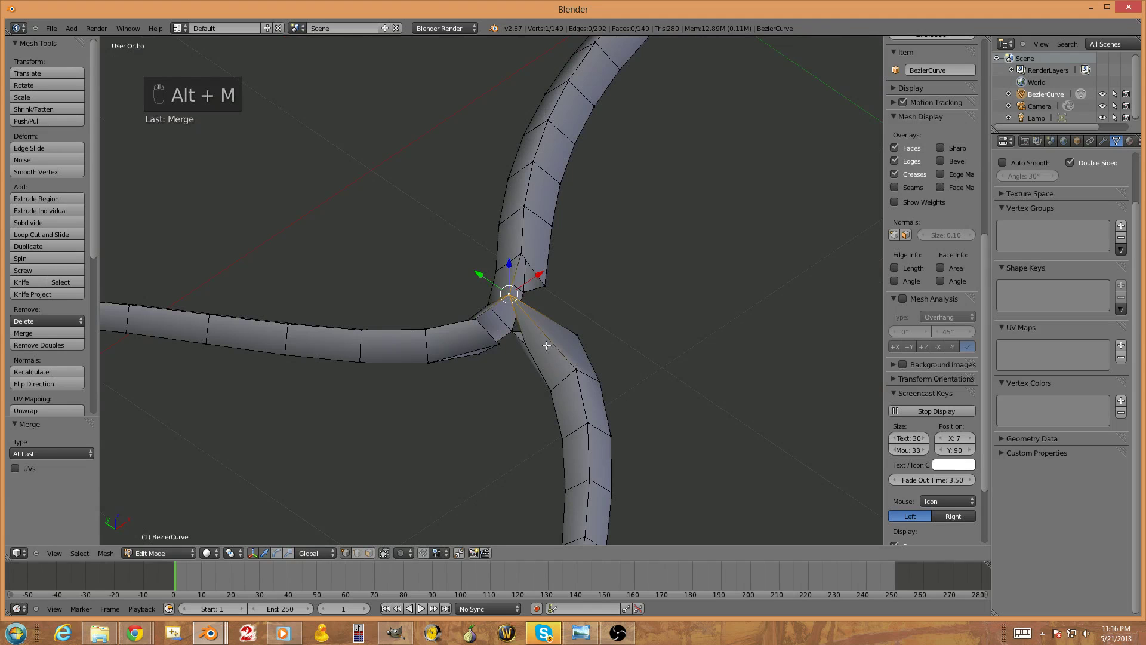
{"action": "right_click", "coordinate": [495, 349], "text": "shift"}
{"action": "key", "text": "alt+m"}
{"action": "left_click", "coordinate": [592, 370]}
Merge the side branch's remaining free end vertex onto the last corner of the opening, using At Last
{"action": "middle_click_drag", "start_coordinate": [593, 371], "coordinate": [520, 351]}
{"action": "right_click", "coordinate": [564, 386]}
{"action": "right_click", "coordinate": [609, 348], "text": "shift"}
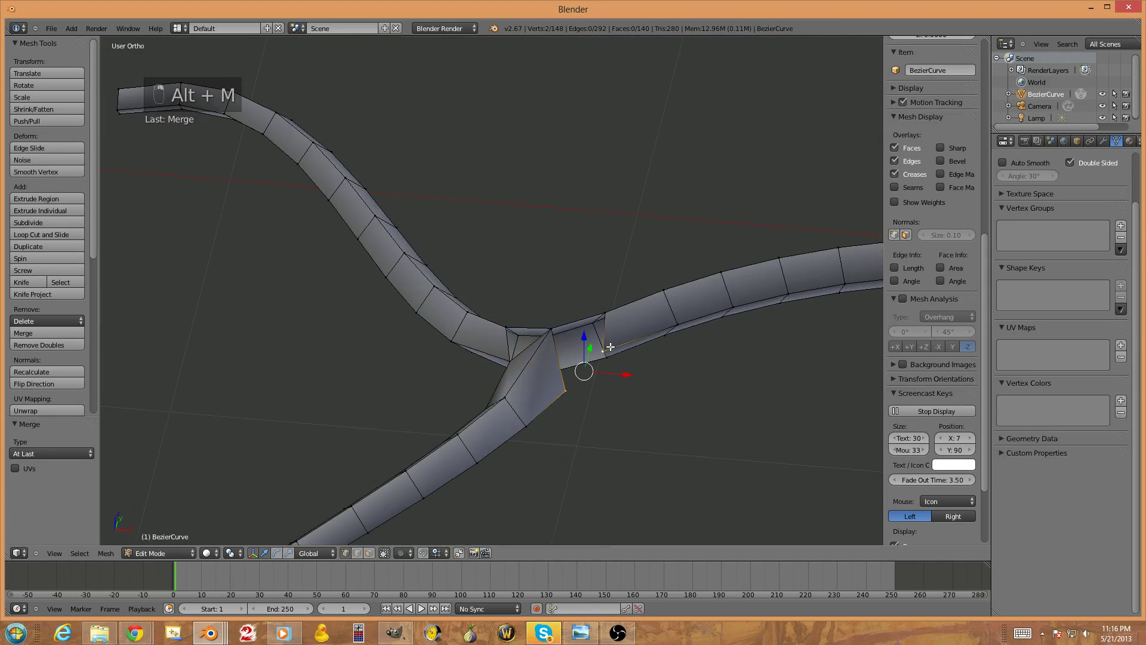
{"action": "key", "text": "alt+m"}
{"action": "left_click", "coordinate": [610, 346]}
Switch to edge select mode and fill two of the triangular gaps at the fork with faces from adjacent edge pairs
{"action": "middle_click_drag", "start_coordinate": [610, 346], "coordinate": [579, 391]}
{"action": "key", "text": "ctrl+Tab"}
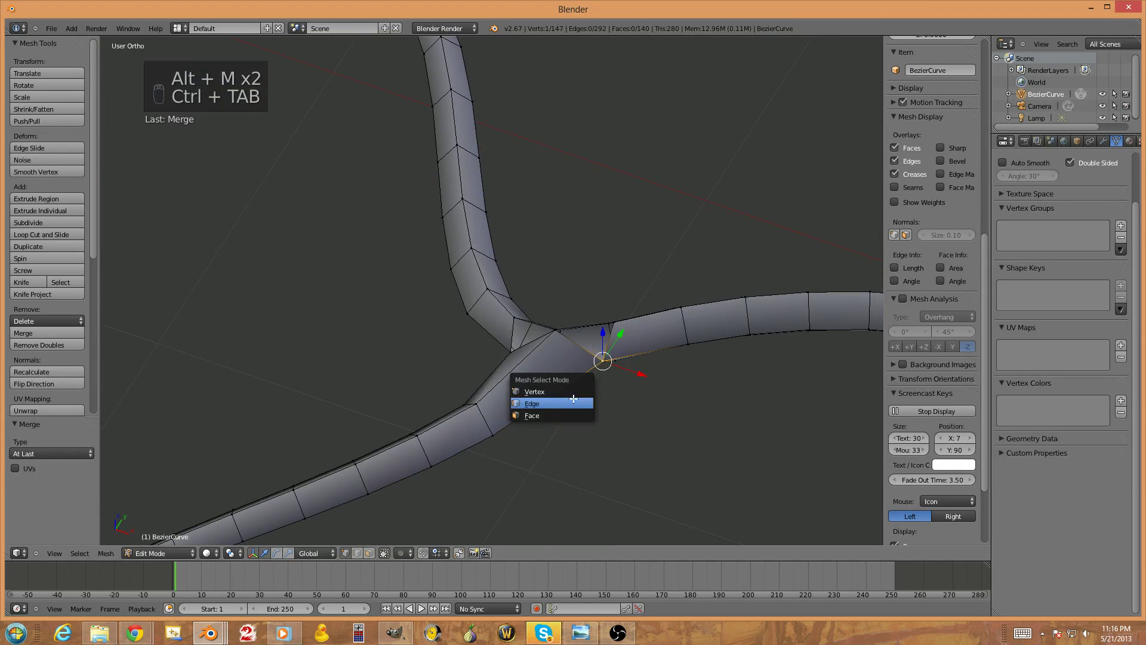
{"action": "left_click", "coordinate": [578, 403]}
{"action": "right_click", "coordinate": [576, 357]}
{"action": "middle_click_drag", "start_coordinate": [576, 357], "coordinate": [512, 317]}
{"action": "right_click", "coordinate": [595, 305], "text": "shift"}
{"action": "key", "text": "f"}
{"action": "key", "text": "a"}
{"action": "right_click", "coordinate": [521, 303]}
{"action": "right_click", "coordinate": [520, 295], "text": "shift"}
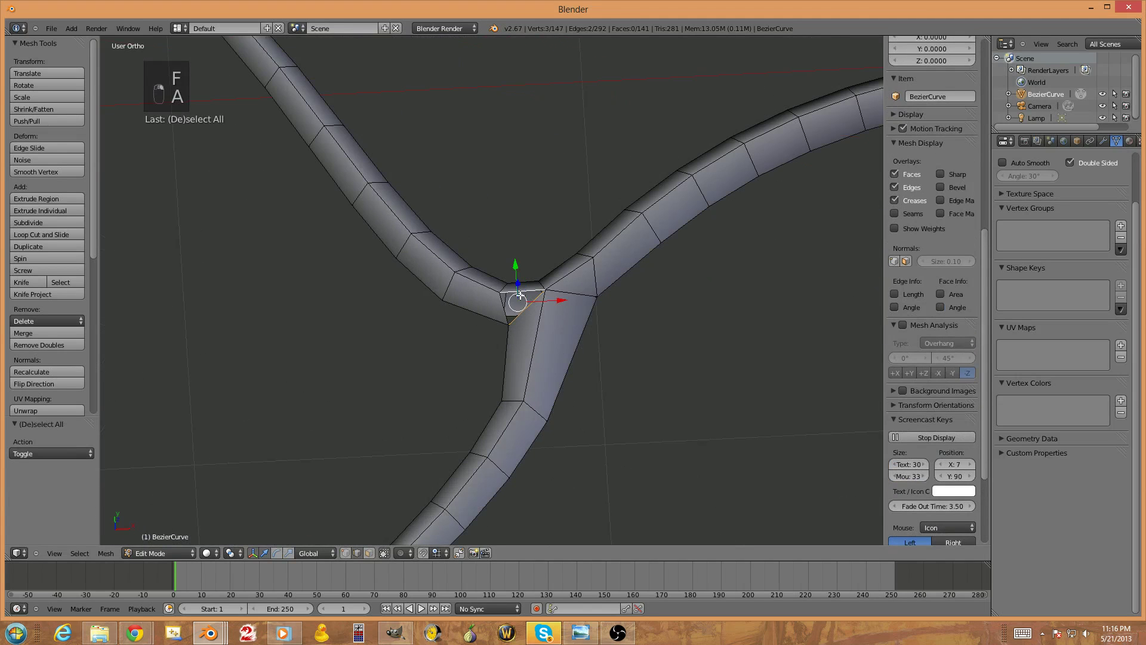
{"action": "key", "text": "f"}
{"action": "key", "text": "a"}
Fill the two remaining triangular gaps on the other sides of the fork with faces
{"action": "middle_click_drag", "start_coordinate": [633, 446], "coordinate": [597, 341]}
{"action": "right_click", "coordinate": [577, 389]}
{"action": "right_click", "coordinate": [609, 414], "text": "shift"}
{"action": "key", "text": "f"}
{"action": "key", "text": "a"}
{"action": "middle_click_drag", "start_coordinate": [591, 428], "coordinate": [615, 489]}
{"action": "right_click", "coordinate": [527, 382]}
{"action": "right_click", "coordinate": [504, 390], "text": "shift"}
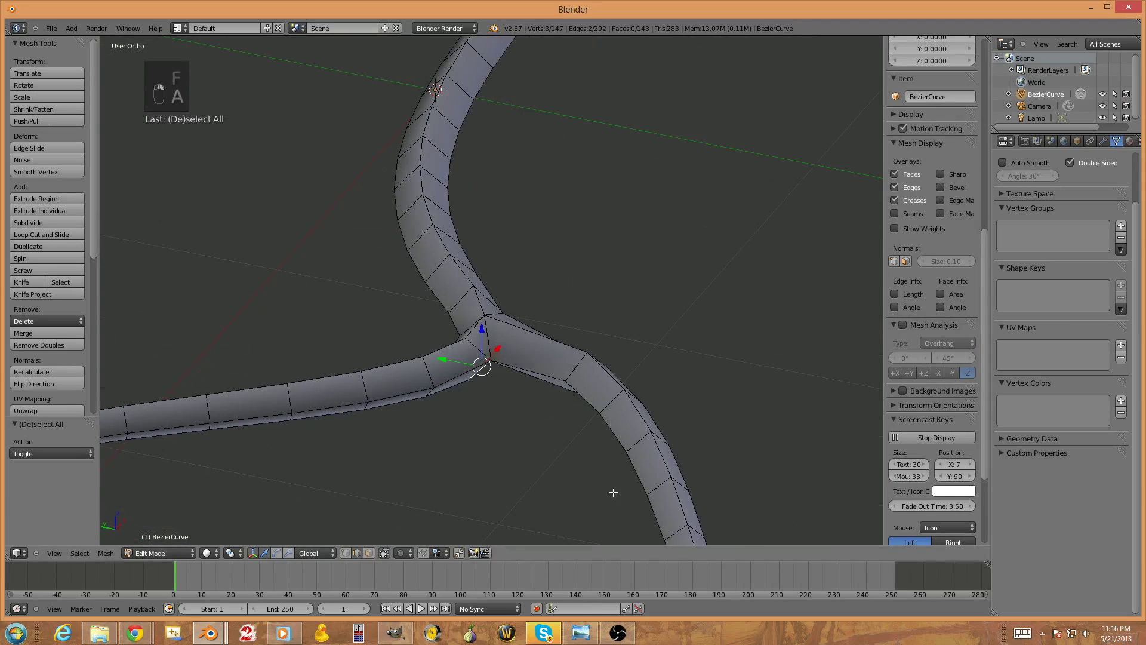
{"action": "key", "text": "f"}
{"action": "key", "text": "a"}
Add two edge loops across the side branch's long first segment at the fork and slide them into position
{"action": "middle_click_drag", "start_coordinate": [580, 407], "coordinate": [673, 441]}
{"action": "scroll", "coordinate": [669, 439], "scroll_direction": "down", "scroll_amount": 5}
{"action": "scroll", "coordinate": [633, 412], "scroll_direction": "up", "scroll_amount": 5}
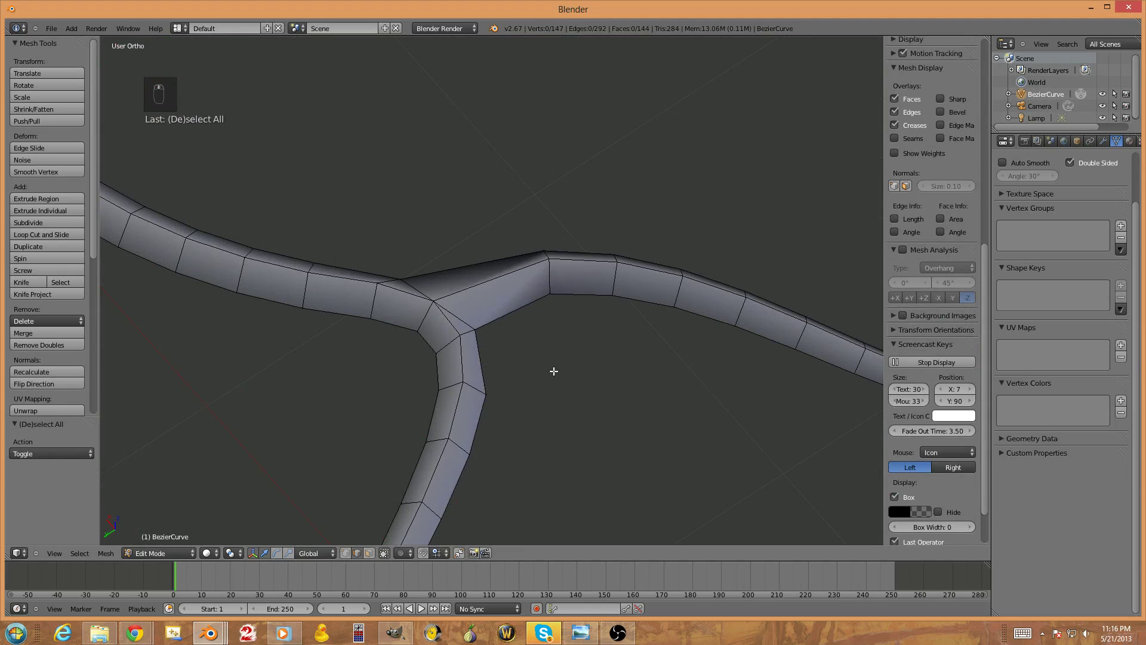
{"action": "key", "text": "ctrl+r"}
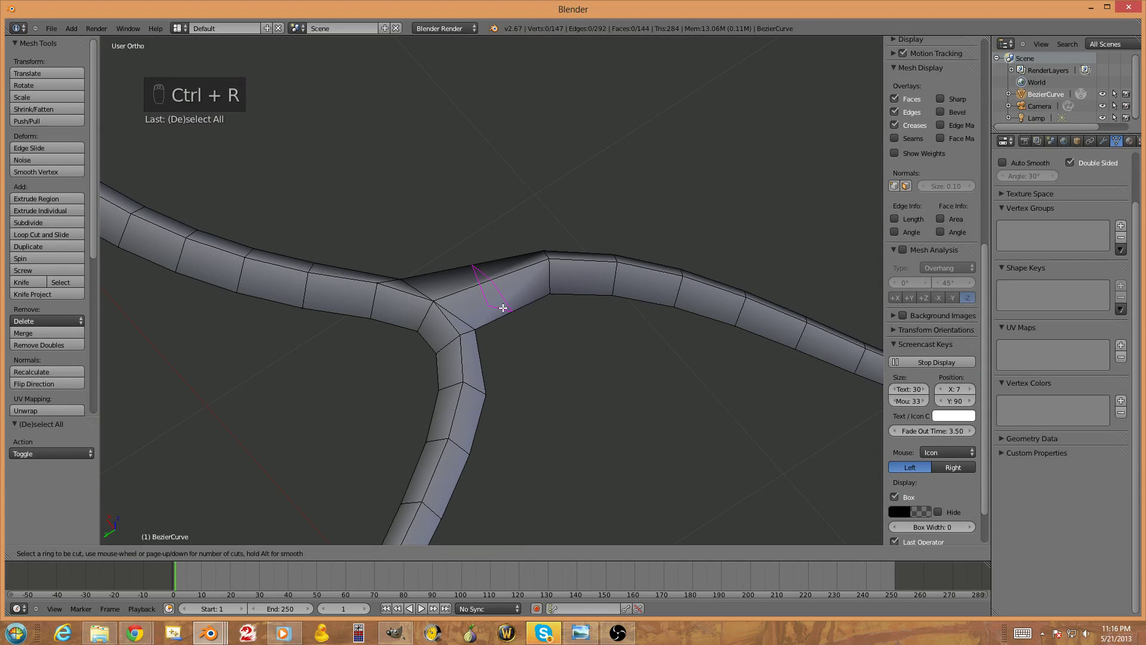
{"action": "scroll", "coordinate": [503, 308], "scroll_direction": "up", "scroll_amount": 1}
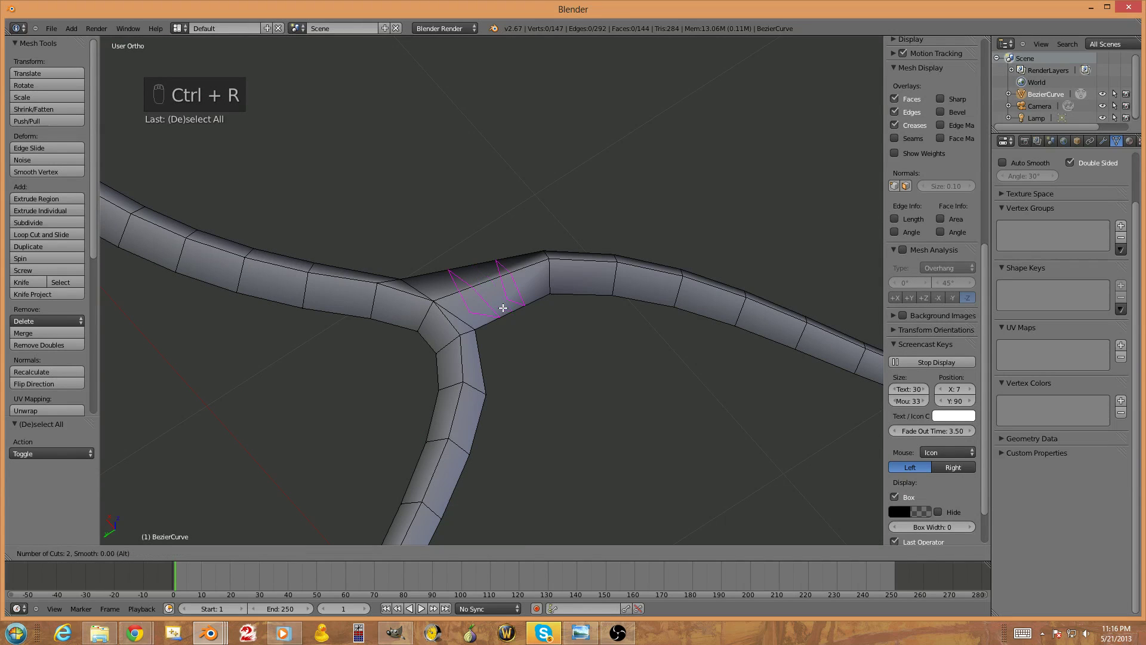
{"action": "left_click", "coordinate": [503, 308]}
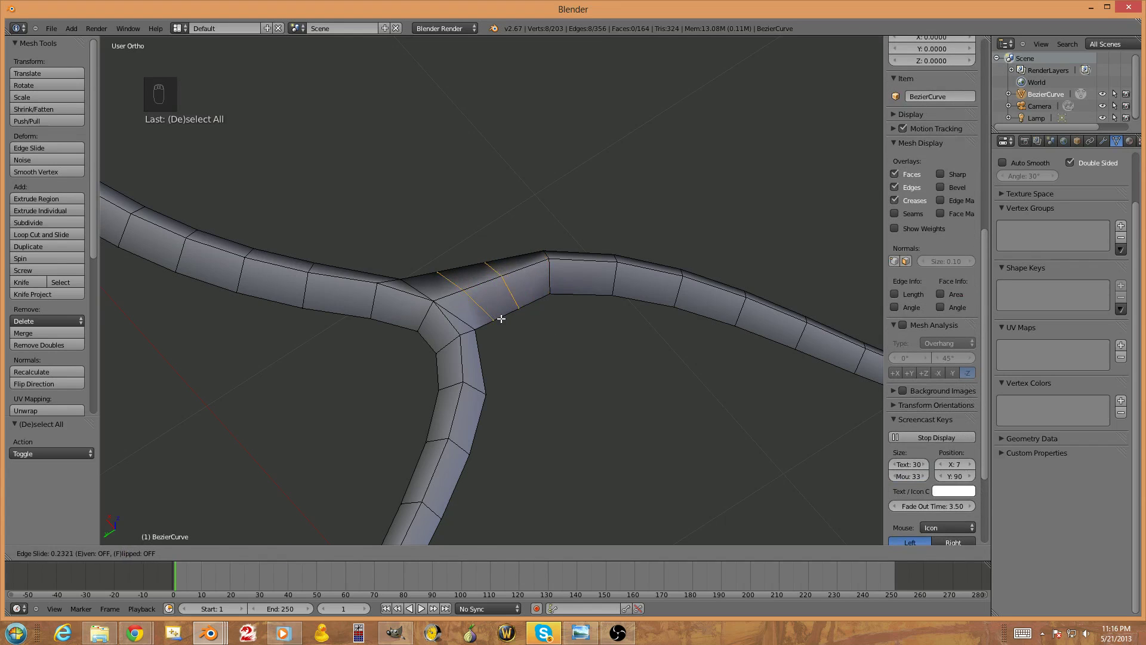
{"action": "left_click", "coordinate": [512, 320]}
Scale the two new edge loops at the fork, deselect everything and return to Object Mode
{"action": "middle_click_drag", "start_coordinate": [511, 320], "coordinate": [391, 380]}
{"action": "key", "text": "s"}
{"action": "left_click", "coordinate": [627, 346]}
{"action": "key", "text": "a"}
{"action": "scroll", "coordinate": [528, 334], "scroll_direction": "down", "scroll_amount": 3}
{"action": "key", "text": "Tab"}
{"action": "scroll", "coordinate": [387, 392], "scroll_direction": "down", "scroll_amount": 4}
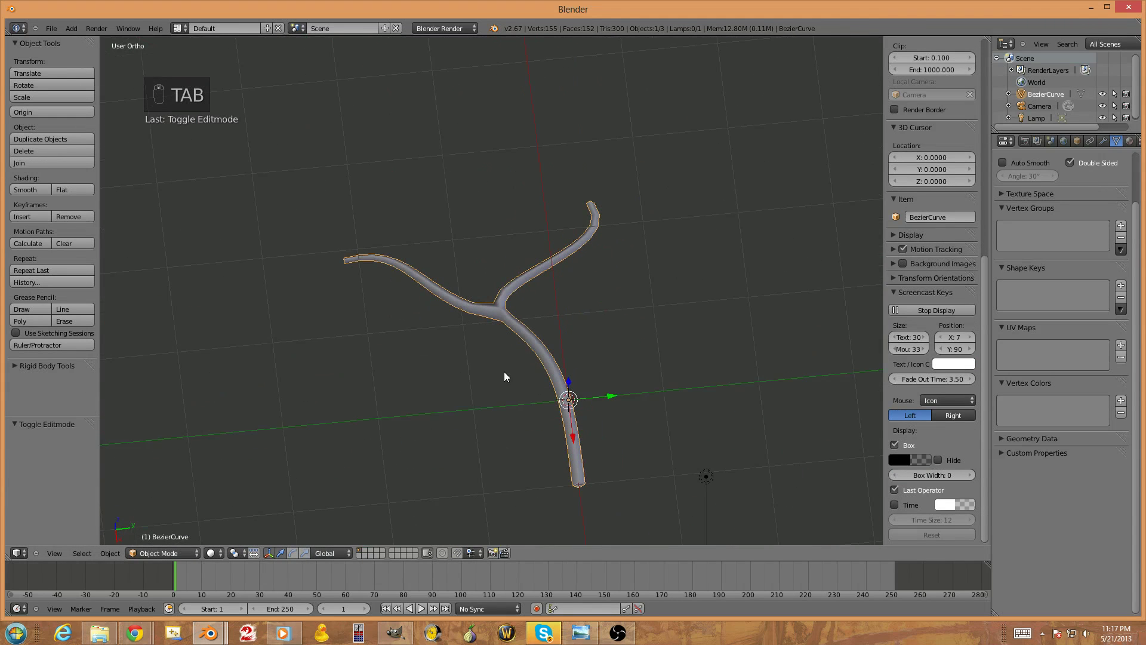
Split the 3D view into two side-by-side areas and divide the second one into two stacked areas
{"action": "middle_click_drag", "start_coordinate": [504, 373], "coordinate": [453, 356]}
{"action": "middle_click_drag", "start_coordinate": [588, 345], "coordinate": [545, 271], "text": "shift"}
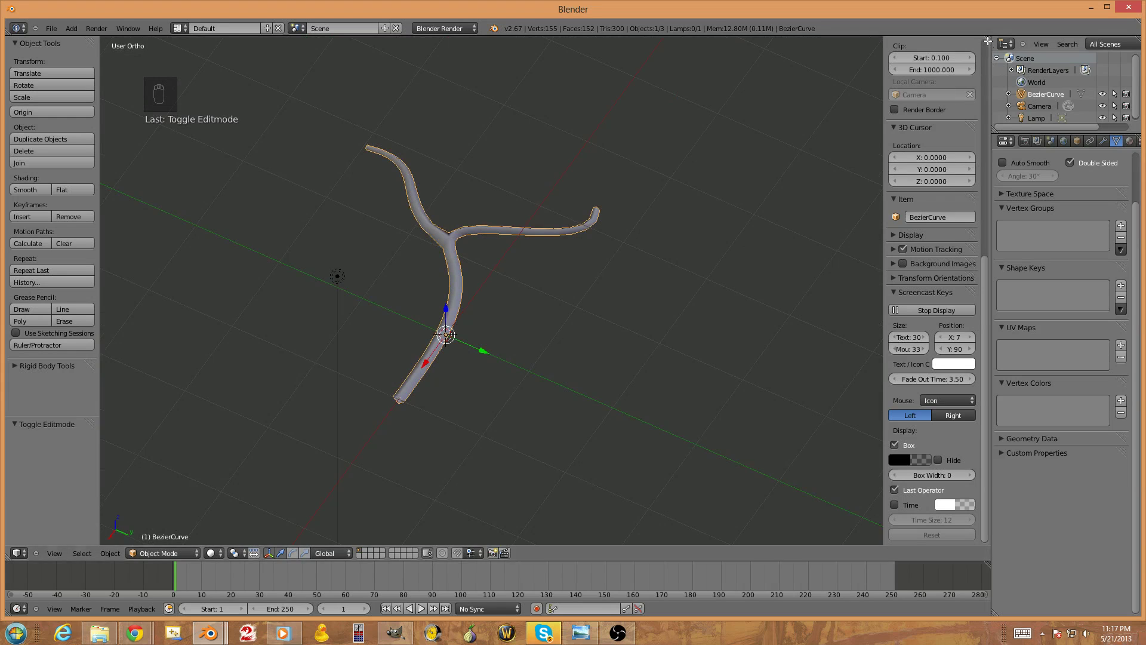
{"action": "left_click_drag", "start_coordinate": [988, 40], "coordinate": [564, 130]}
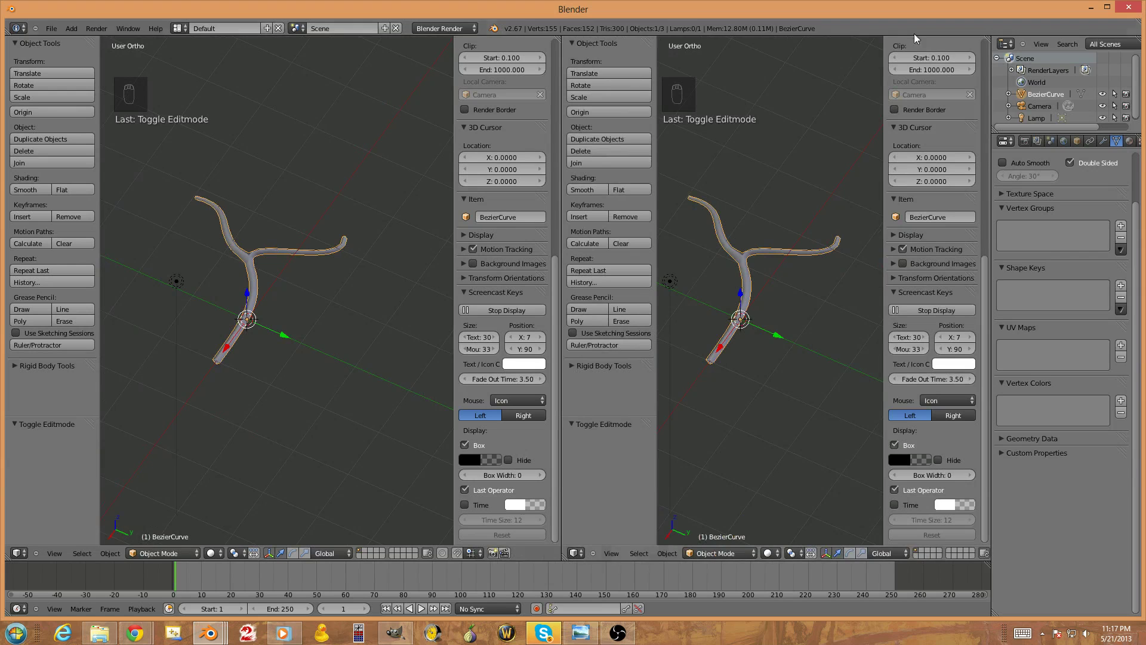
{"action": "left_click_drag", "start_coordinate": [990, 39], "coordinate": [961, 290]}
Change the upper of the two stacked areas to the UV/Image Editor and the lower one to the Node Editor
{"action": "left_click", "coordinate": [575, 281]}
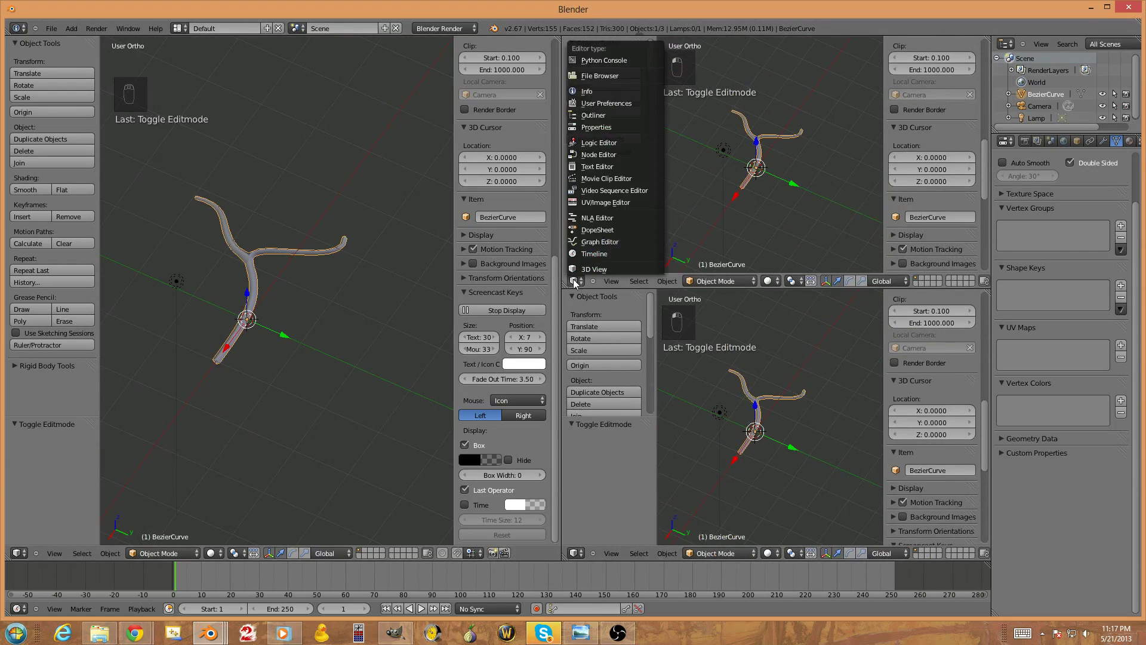
{"action": "left_click", "coordinate": [624, 204]}
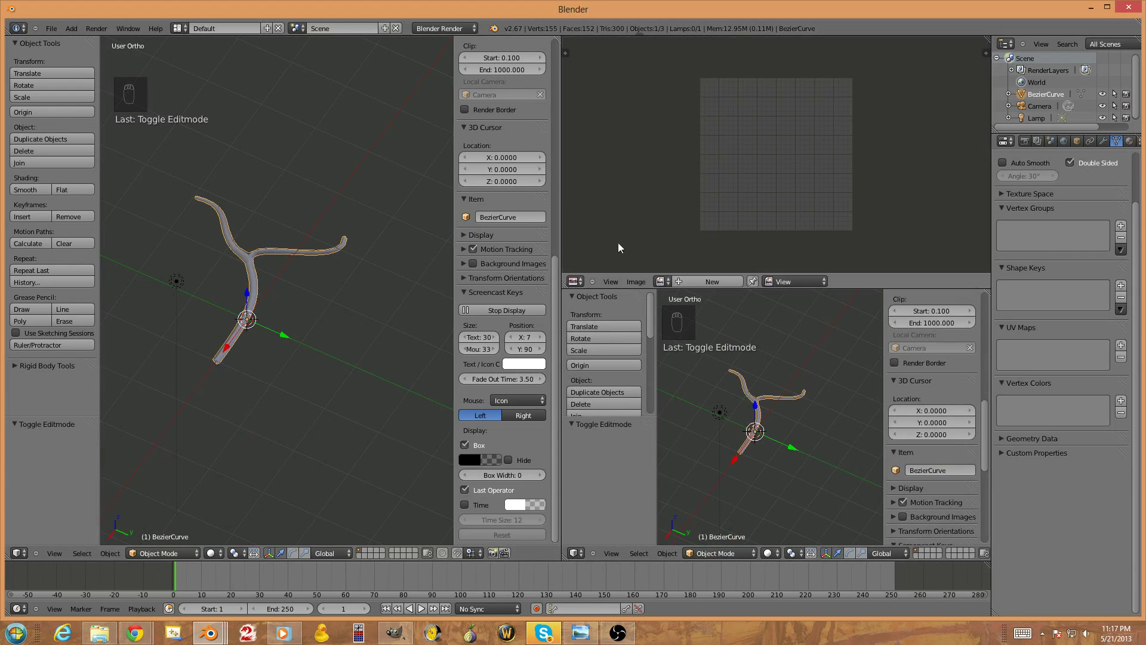
{"action": "left_click", "coordinate": [577, 554]}
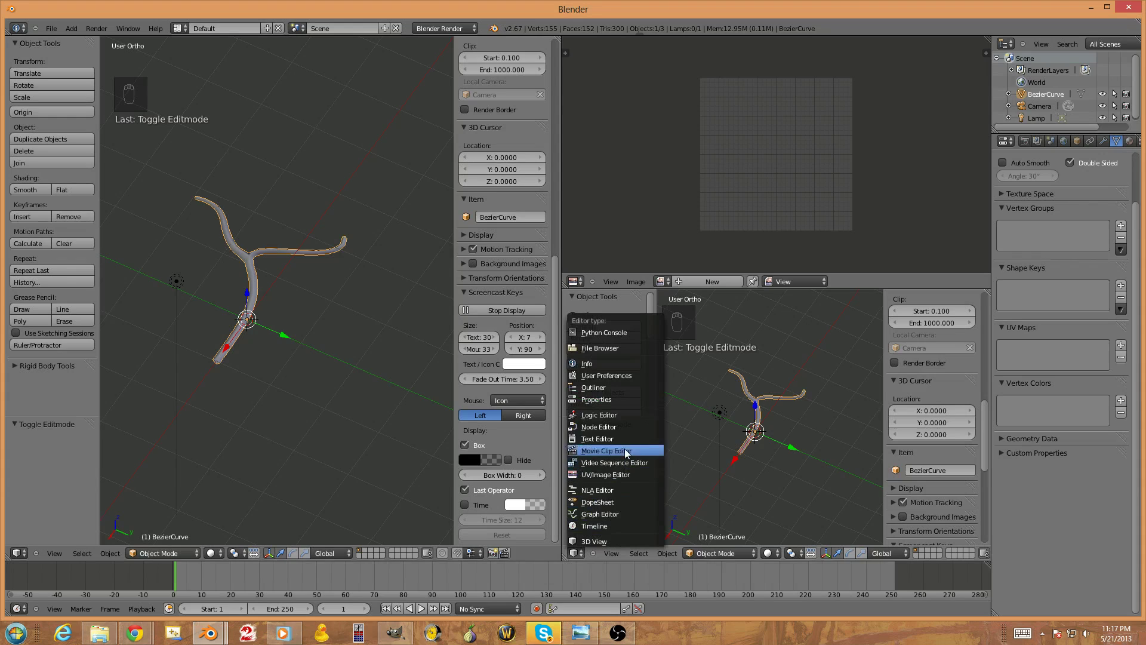
{"action": "left_click", "coordinate": [627, 429]}
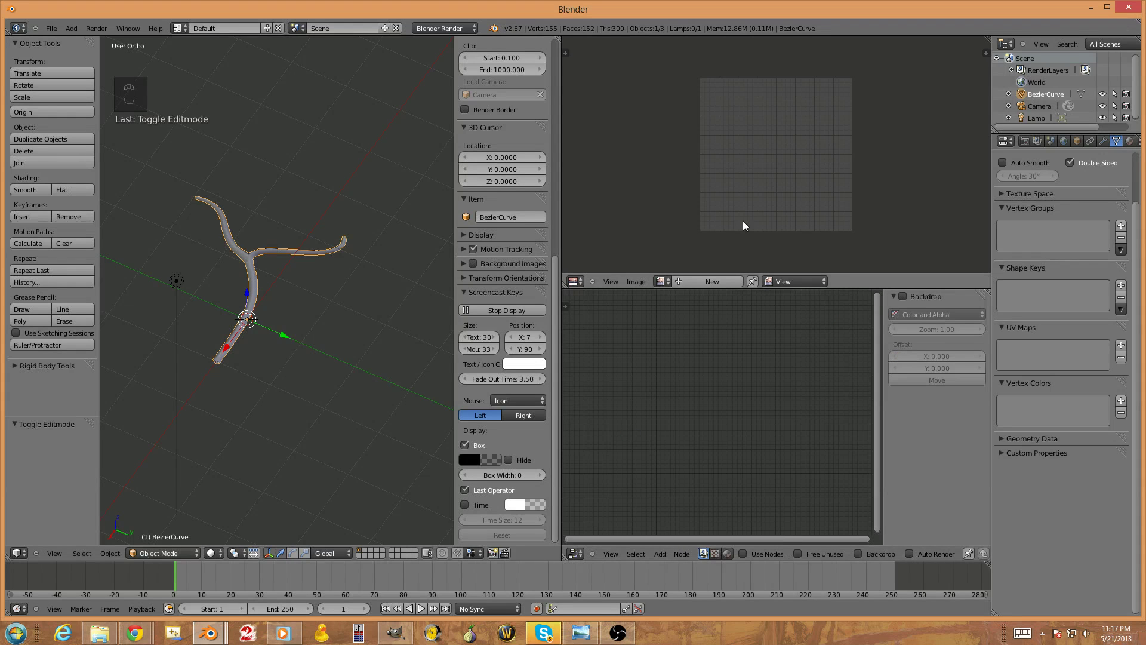
{"action": "middle_click_drag", "start_coordinate": [744, 227], "coordinate": [744, 219]}
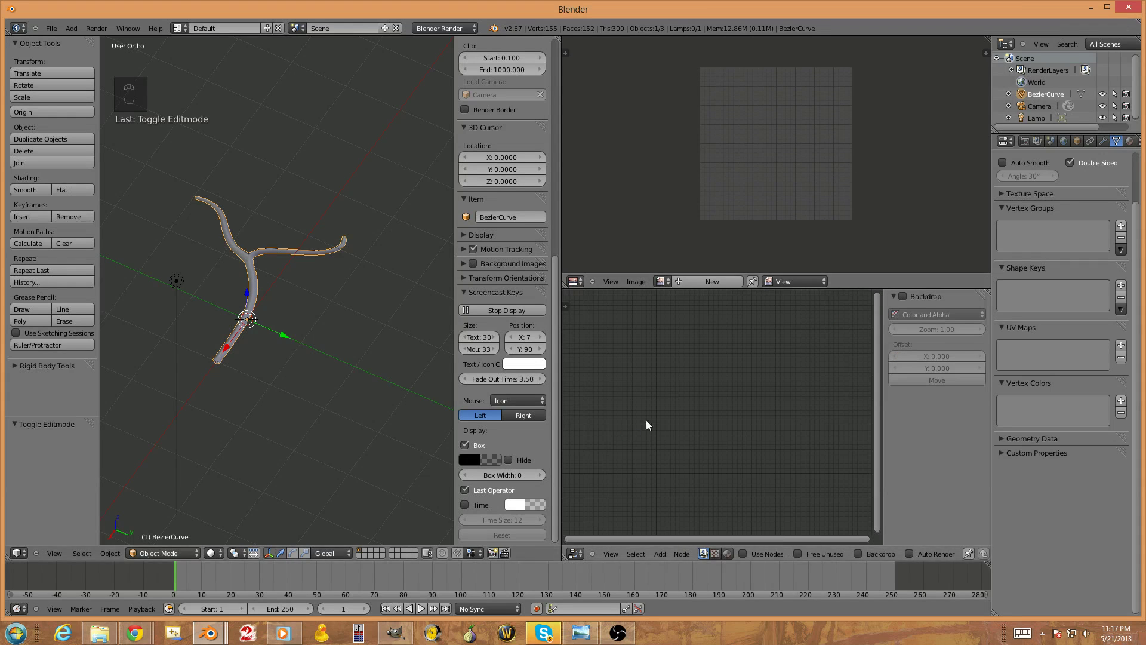
In Edit Mode, select the lengthwise edge loop along the trunk up to the fork and mark it as a seam
{"action": "middle_click_drag", "start_coordinate": [331, 212], "coordinate": [384, 313]}
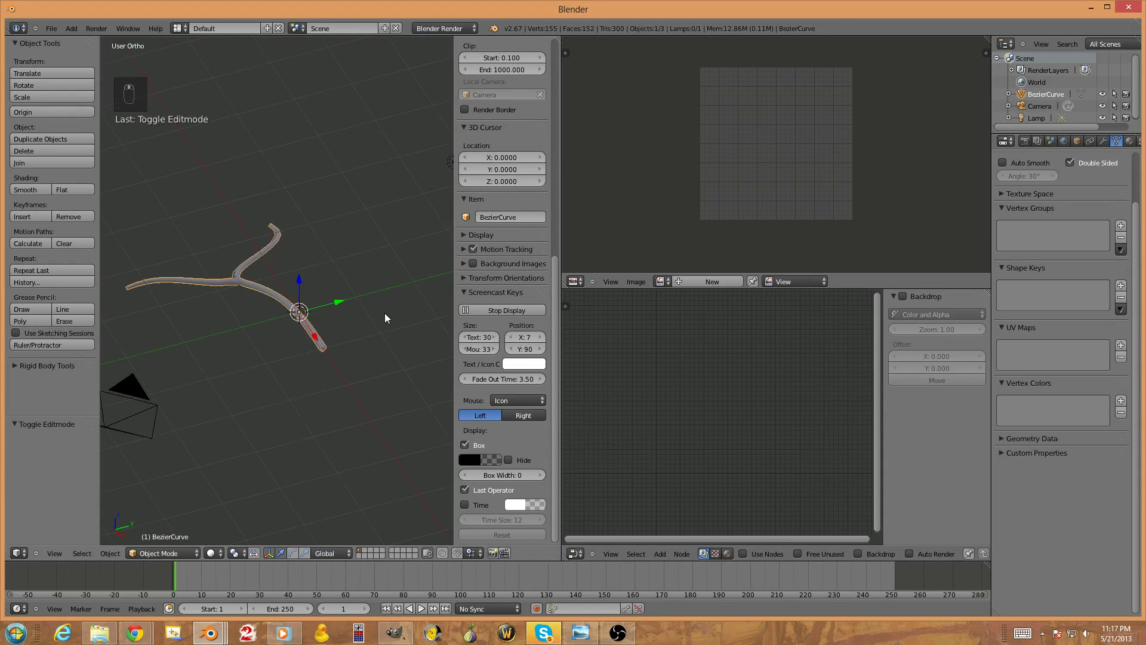
{"action": "key", "text": "KP_Decimal"}
{"action": "key", "text": "Tab"}
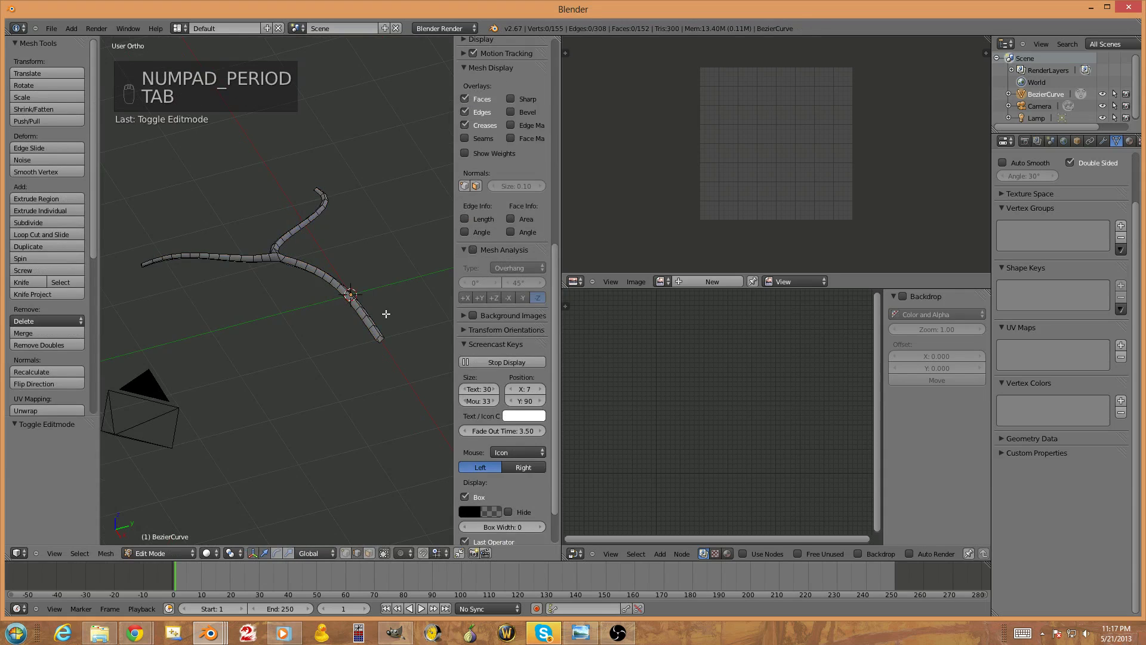
{"action": "scroll", "coordinate": [384, 310], "scroll_direction": "up", "scroll_amount": 4}
{"action": "middle_click_drag", "start_coordinate": [361, 281], "coordinate": [348, 298]}
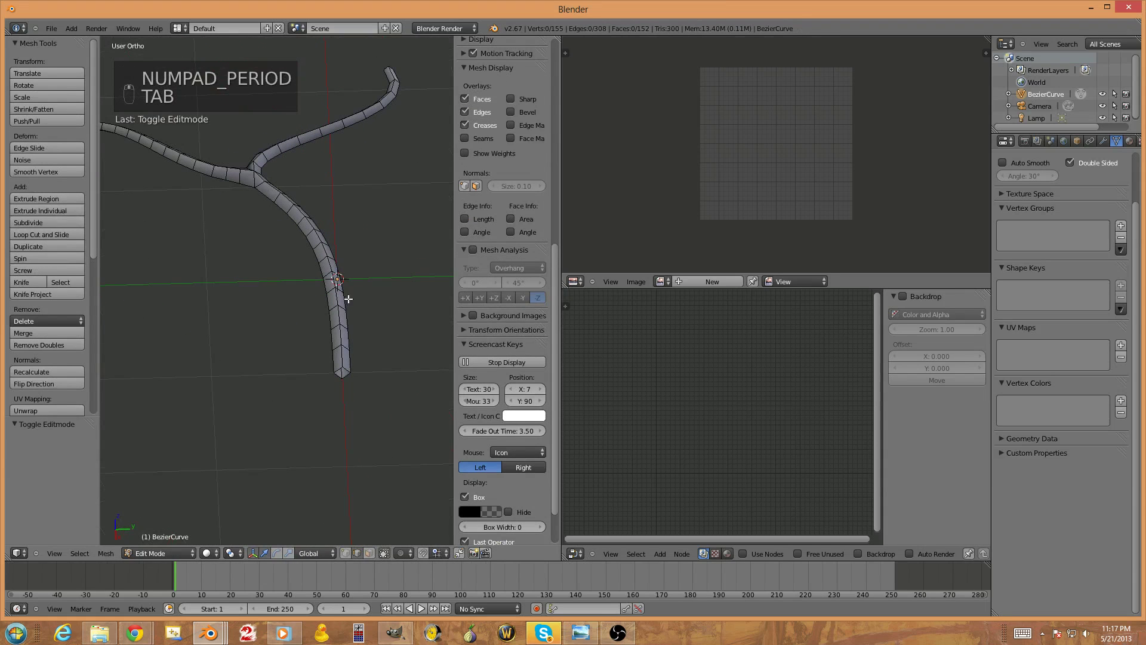
{"action": "right_click", "coordinate": [341, 333], "text": "alt"}
{"action": "middle_click_drag", "start_coordinate": [407, 265], "coordinate": [293, 349]}
{"action": "scroll", "coordinate": [271, 281], "scroll_direction": "up", "scroll_amount": 4}
{"action": "key", "text": "ctrl+e"}
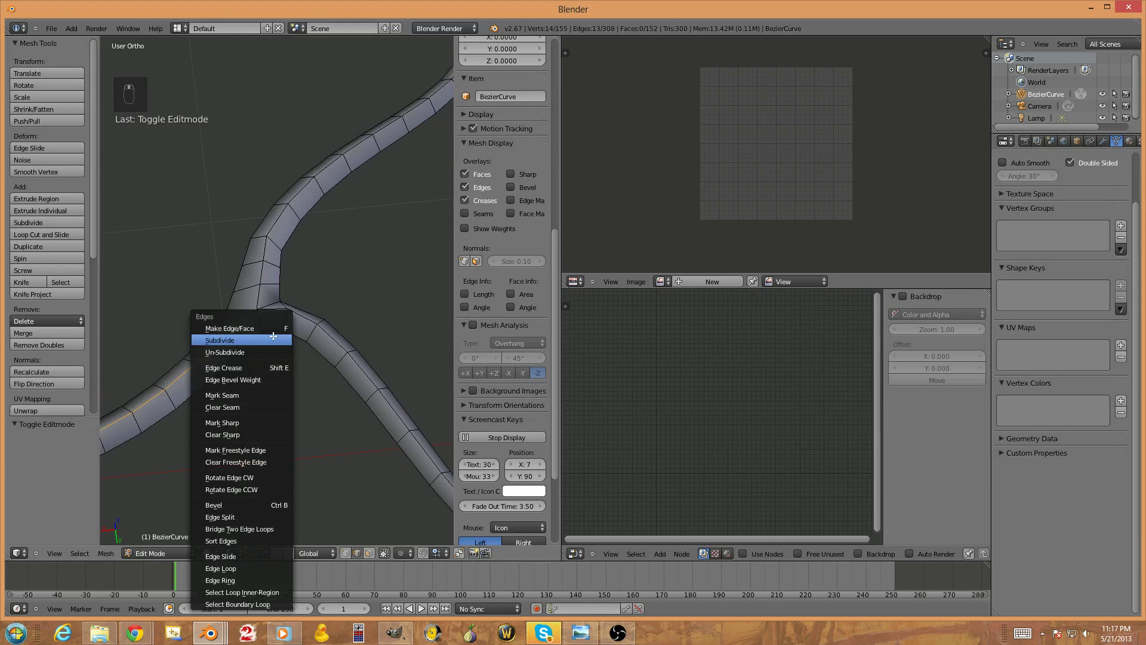
{"action": "left_click", "coordinate": [246, 396]}
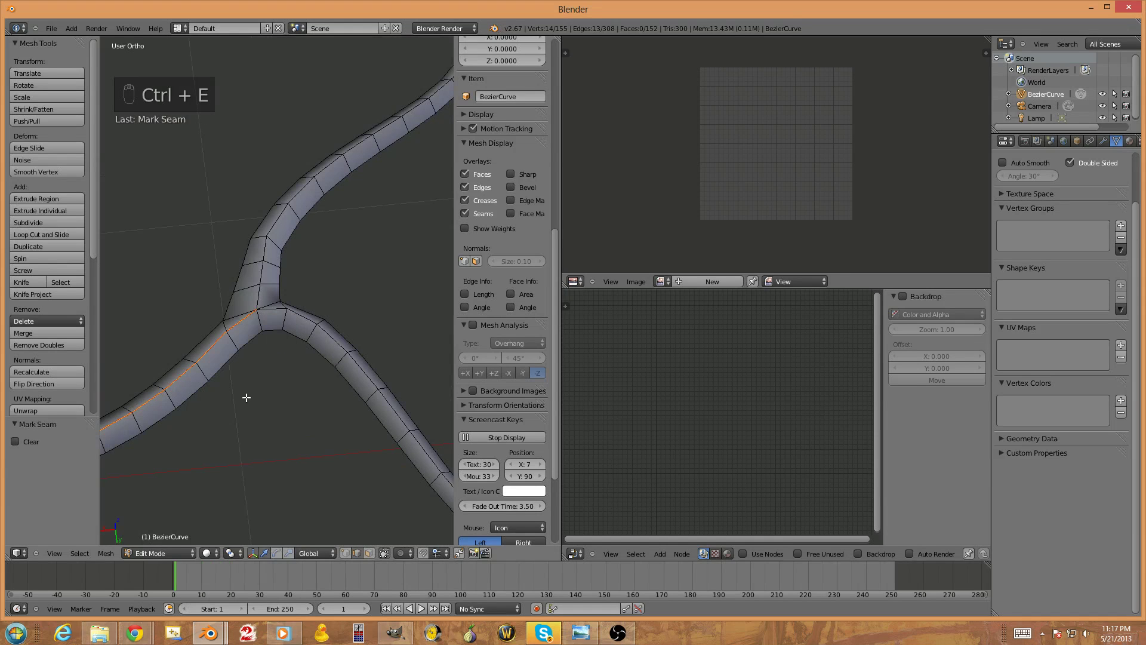
Select the lengthwise edge loop running from the fork to the end of the first side branch and mark it as a seam
{"action": "key", "text": "a"}
{"action": "right_click", "coordinate": [286, 320], "text": "alt"}
{"action": "mouse_move", "coordinate": [286, 320]}
{"action": "middle_mouse_down"}
{"action": "mouse_move", "coordinate": [332, 365]}
{"action": "mouse_move", "coordinate": [285, 207]}
{"action": "mouse_move", "coordinate": [253, 275]}
{"action": "mouse_move", "coordinate": [305, 332]}
{"action": "middle_mouse_up"}
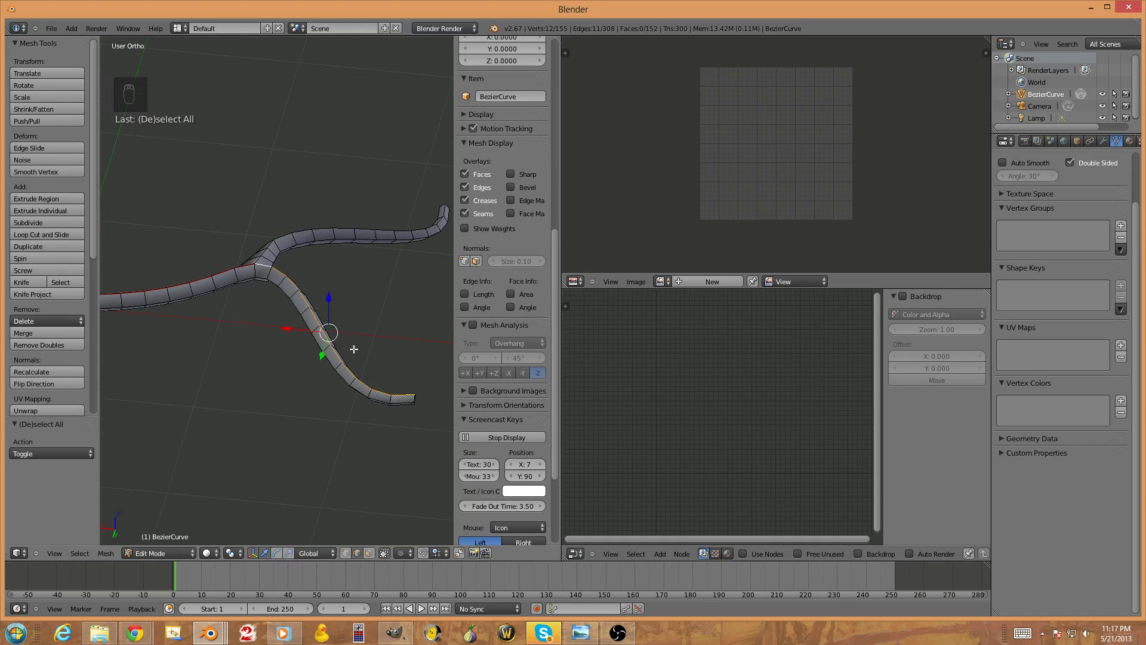
{"action": "scroll", "coordinate": [354, 349], "scroll_direction": "up", "scroll_amount": 3}
{"action": "key", "text": "alt+e"}
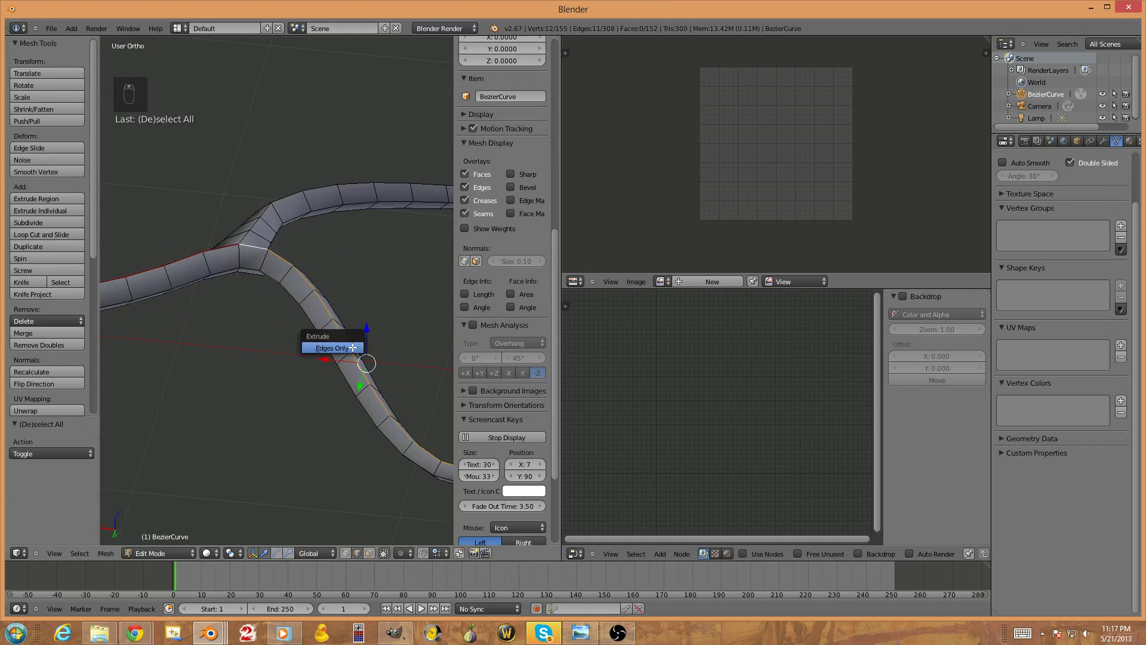
{"action": "key", "text": "ctrl+e"}
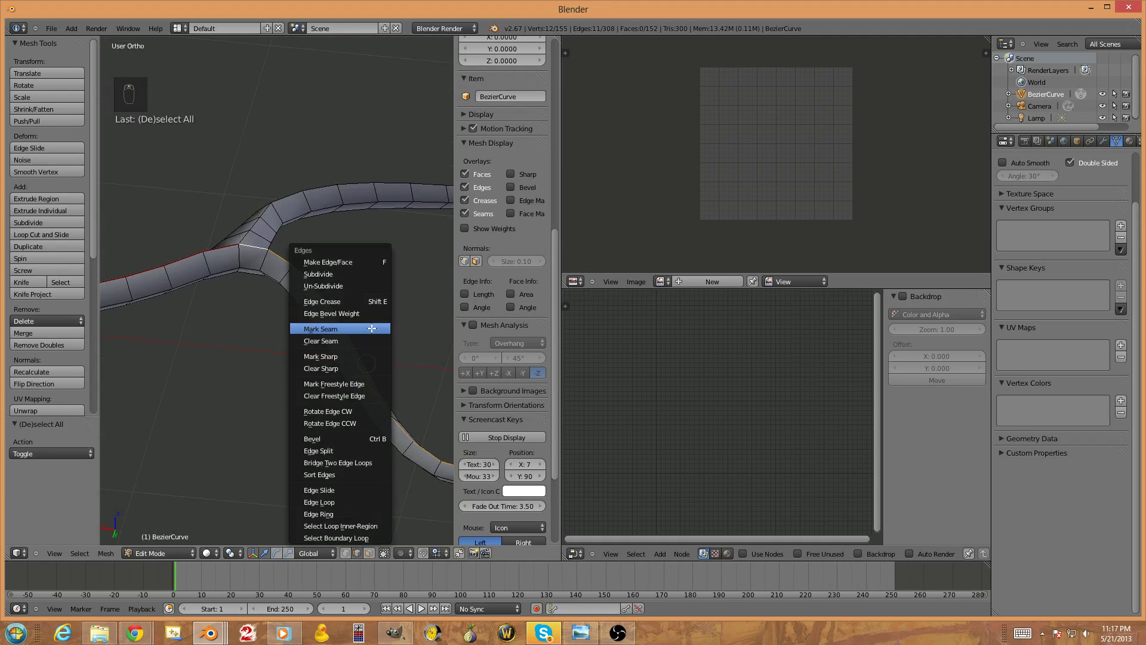
{"action": "left_click", "coordinate": [367, 328]}
{"action": "key", "text": "a"}
Select the edge ring around the base of the other branch at the fork and mark it as a seam
{"action": "middle_click_drag", "start_coordinate": [269, 320], "coordinate": [243, 321]}
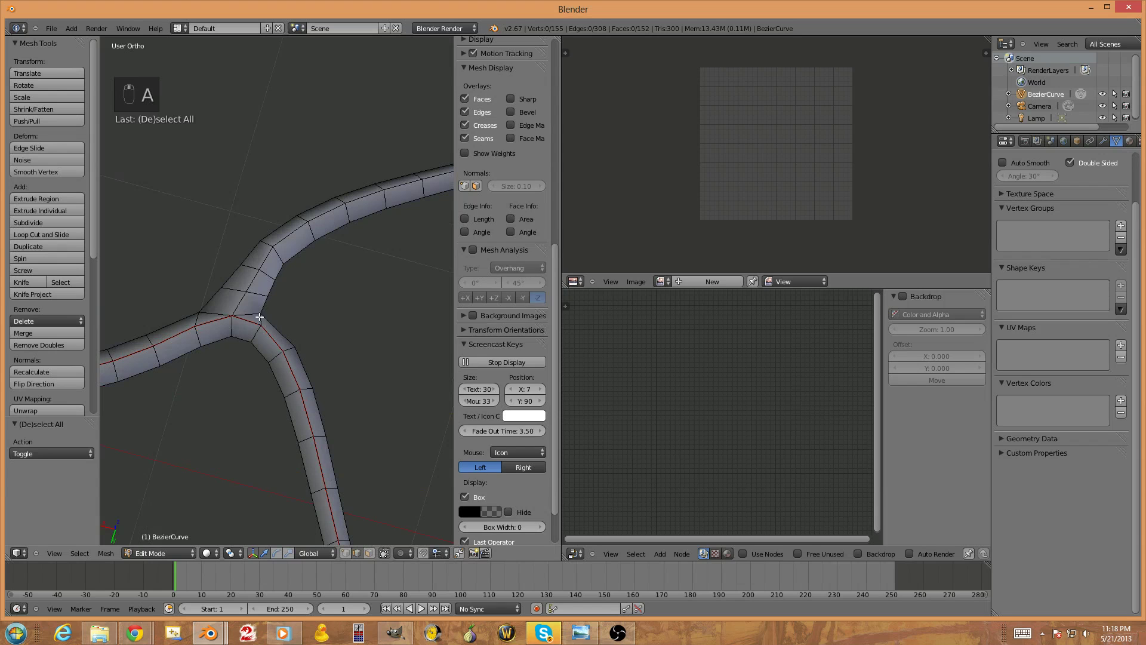
{"action": "right_click", "coordinate": [257, 316], "text": "alt"}
{"action": "middle_click_drag", "start_coordinate": [306, 391], "coordinate": [237, 255]}
{"action": "right_click", "coordinate": [231, 193], "text": "shift"}
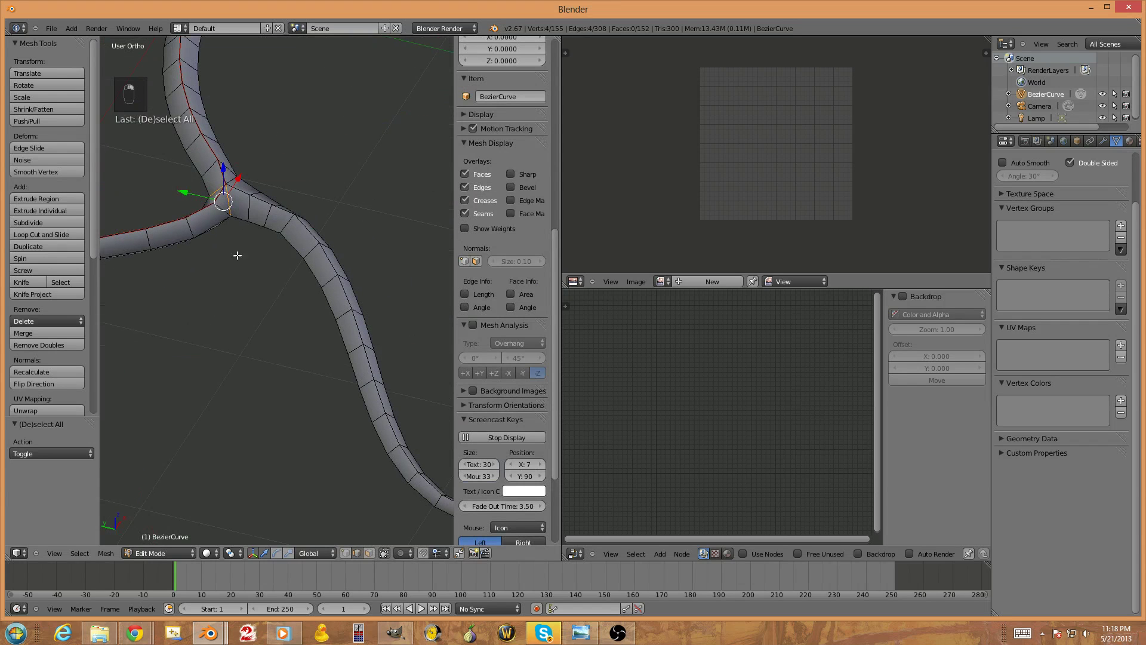
{"action": "key", "text": "ctrl+e"}
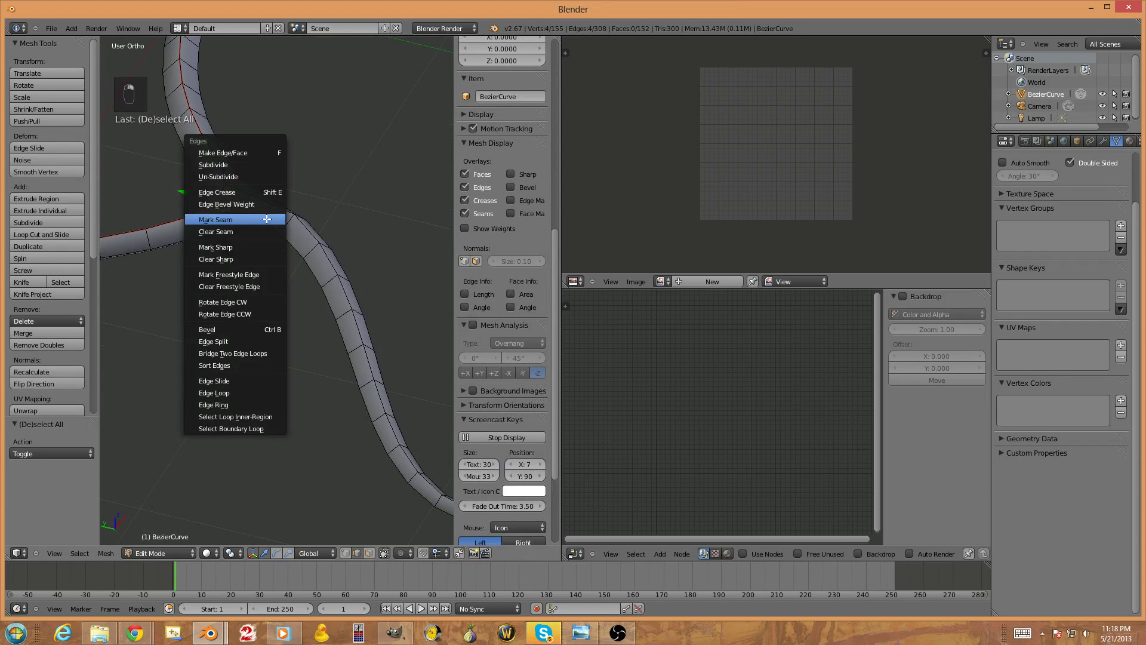
{"action": "left_click", "coordinate": [267, 219]}
{"action": "key", "text": "a"}
Select the lengthwise edge loop along the remaining branch, mark it as a seam and clear the selection
{"action": "middle_click_drag", "start_coordinate": [328, 271], "coordinate": [216, 312]}
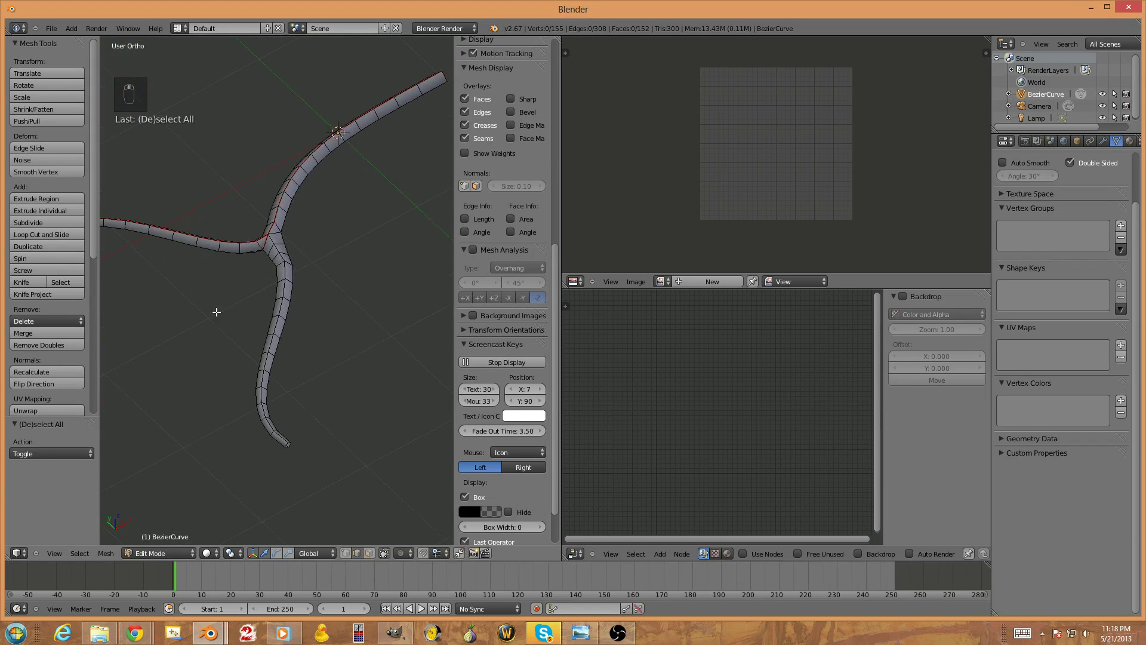
{"action": "right_click", "coordinate": [278, 253], "text": "alt"}
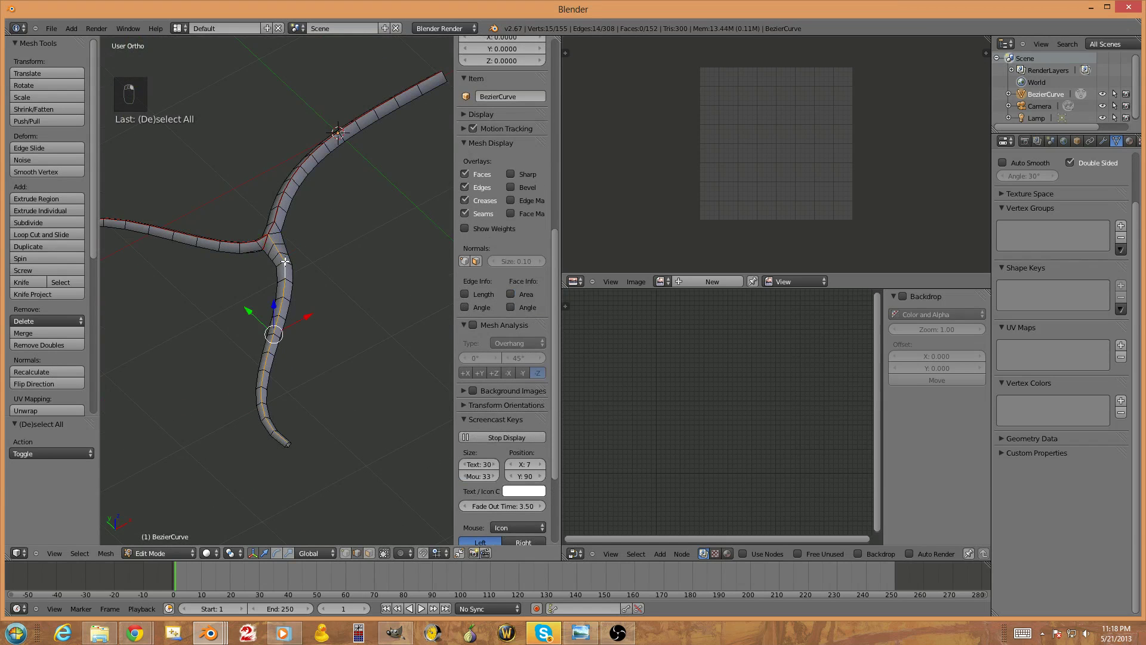
{"action": "middle_click_drag", "start_coordinate": [309, 373], "coordinate": [331, 314]}
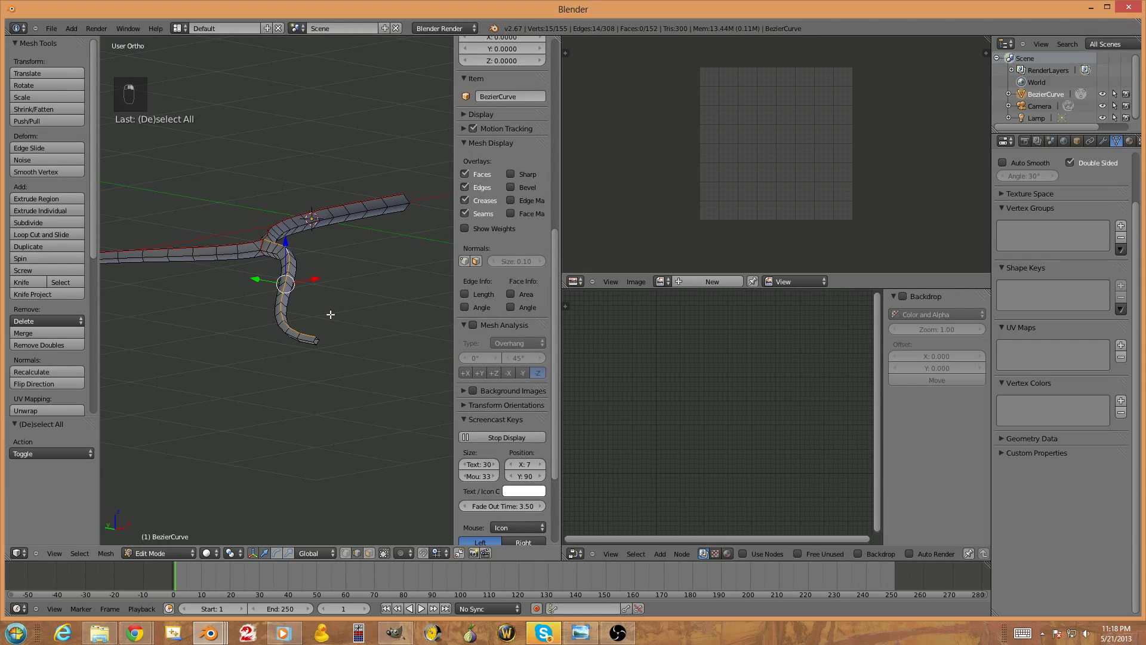
{"action": "mouse_move", "coordinate": [298, 269]}
{"action": "middle_mouse_down"}
{"action": "mouse_move", "coordinate": [308, 173]}
{"action": "mouse_move", "coordinate": [306, 295]}
{"action": "mouse_move", "coordinate": [329, 368]}
{"action": "middle_mouse_up"}
{"action": "key", "text": "ctrl+e"}
{"action": "left_click", "coordinate": [305, 294]}
{"action": "key", "text": "a"}
Switch to wireframe display with vertex selection and select the end vertices of the branch that was seamed last
{"action": "key", "text": "z"}
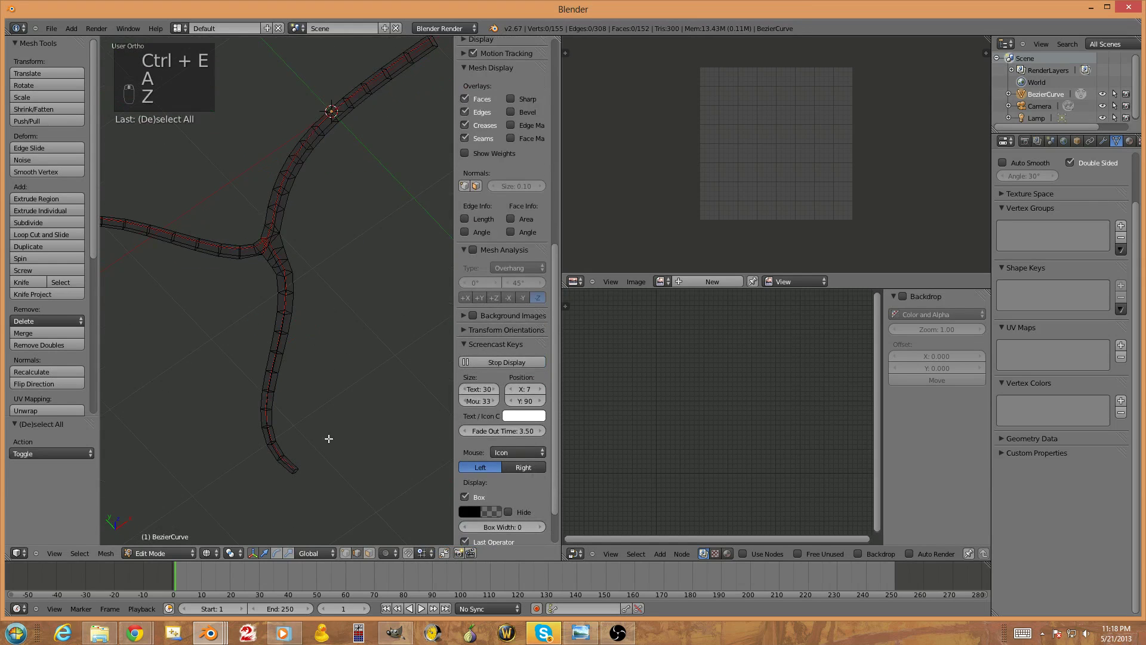
{"action": "middle_click_drag", "start_coordinate": [309, 482], "coordinate": [338, 440]}
{"action": "key", "text": "c"}
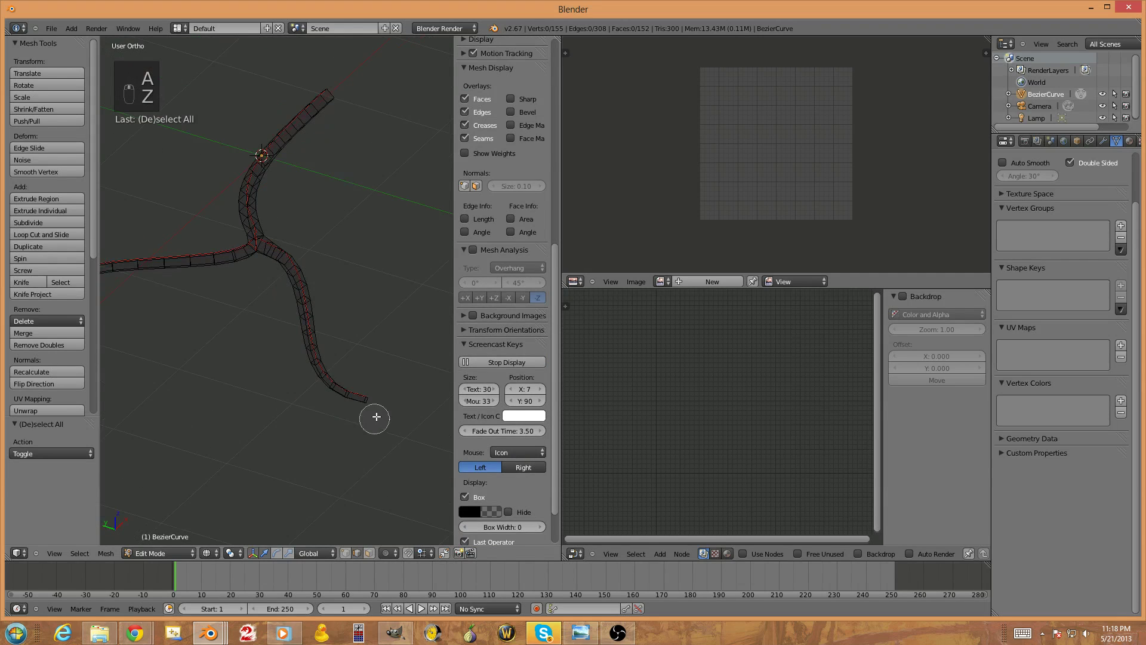
{"action": "right_click", "coordinate": [390, 398]}
{"action": "key", "text": "ctrl+Tab"}
{"action": "left_click", "coordinate": [385, 396]}
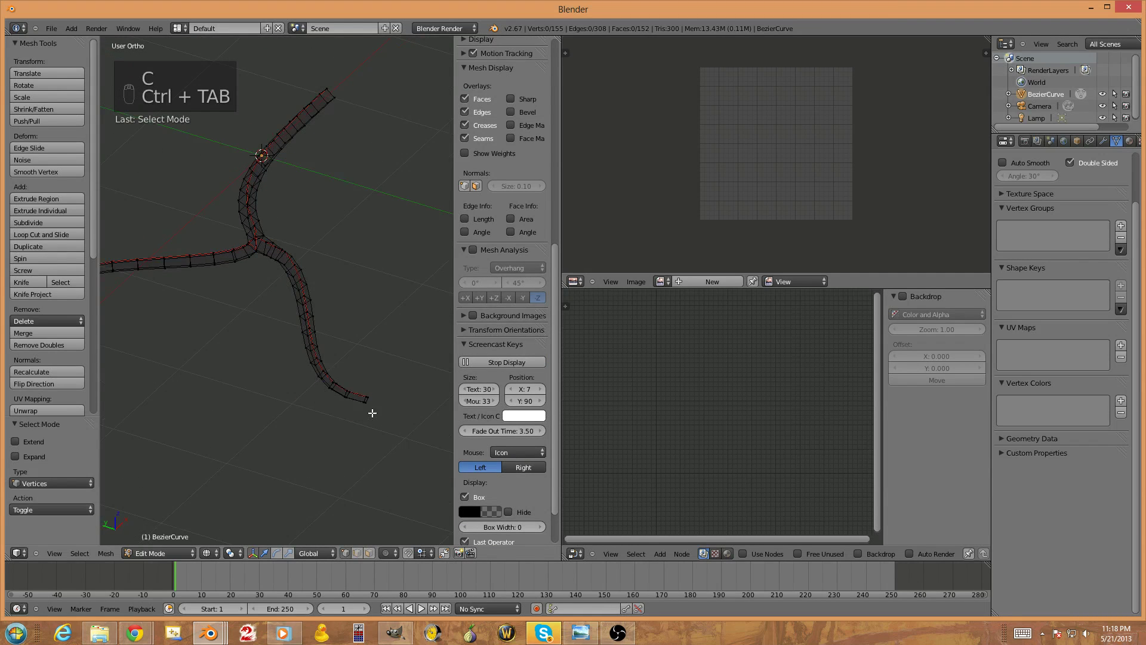
{"action": "key", "text": "c"}
{"action": "left_click", "coordinate": [369, 401]}
{"action": "right_click", "coordinate": [400, 383]}
Try merging the selected branch-tip vertices at the cursor and undo the merge
{"action": "key", "text": "alt+m"}
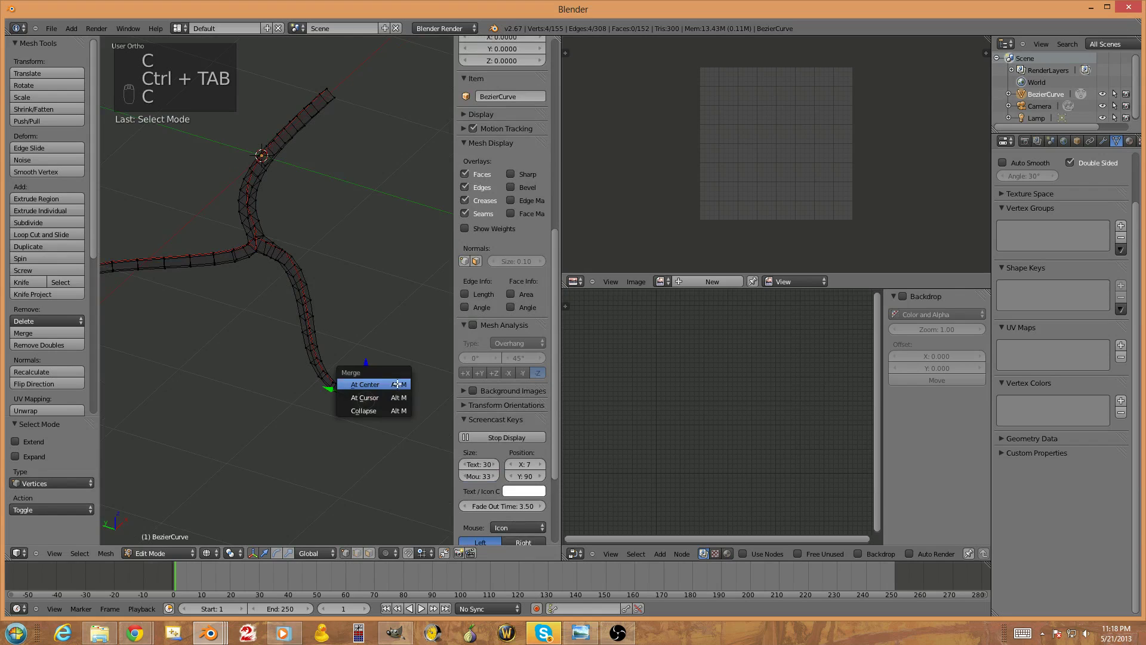
{"action": "left_click", "coordinate": [388, 398]}
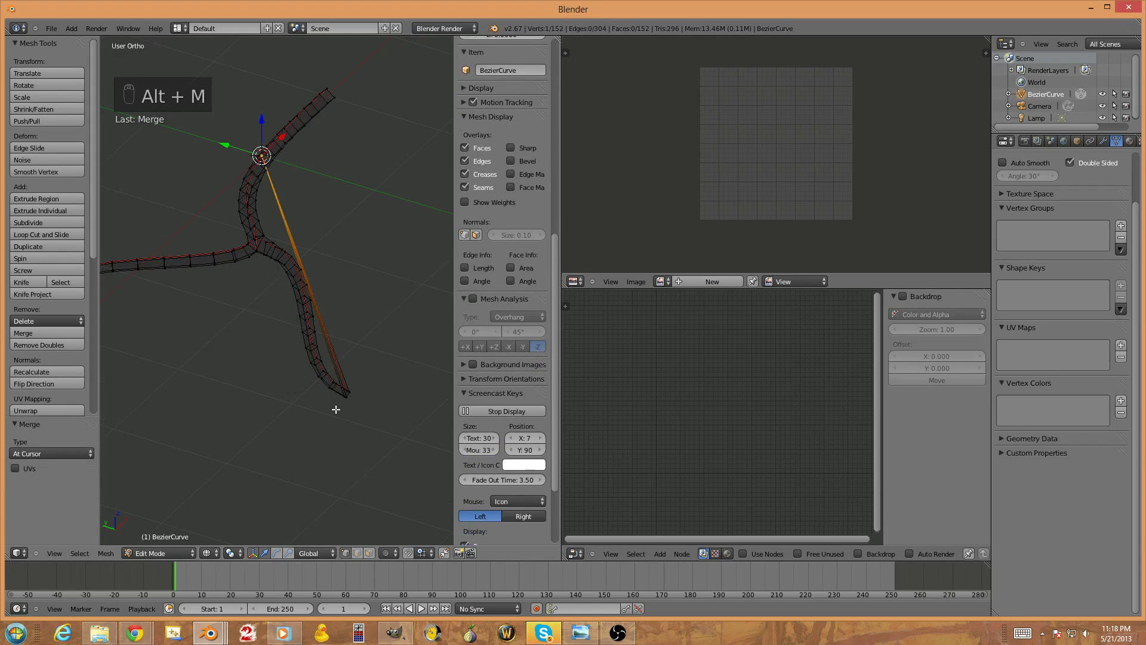
{"action": "middle_click_drag", "start_coordinate": [336, 409], "coordinate": [366, 387]}
{"action": "key", "text": "ctrl+z"}
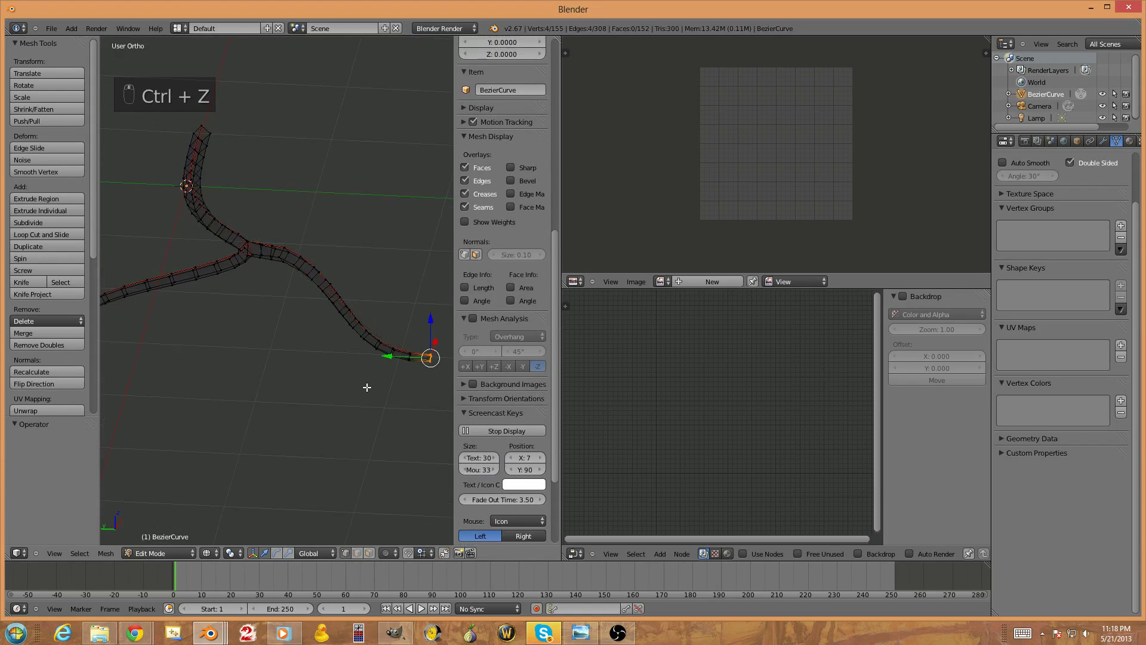
Merge the selected tip vertices at their center, and merge the end vertices of the other branch the same way
{"action": "key", "text": "alt+m"}
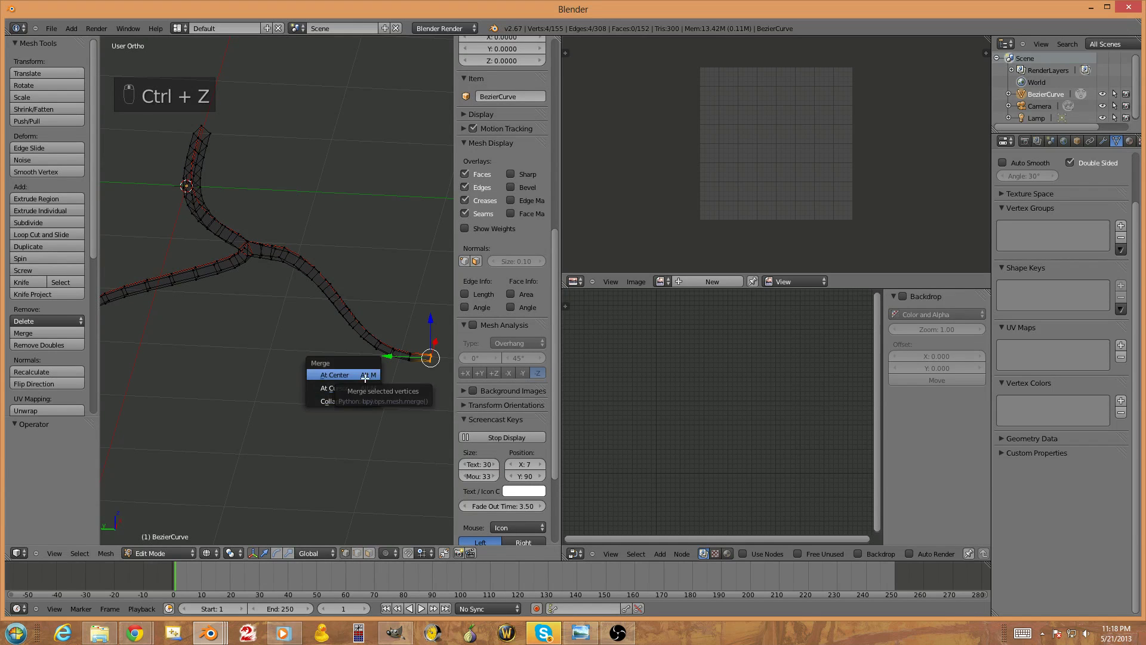
{"action": "left_click", "coordinate": [358, 375]}
{"action": "middle_click_drag", "start_coordinate": [361, 378], "coordinate": [314, 365]}
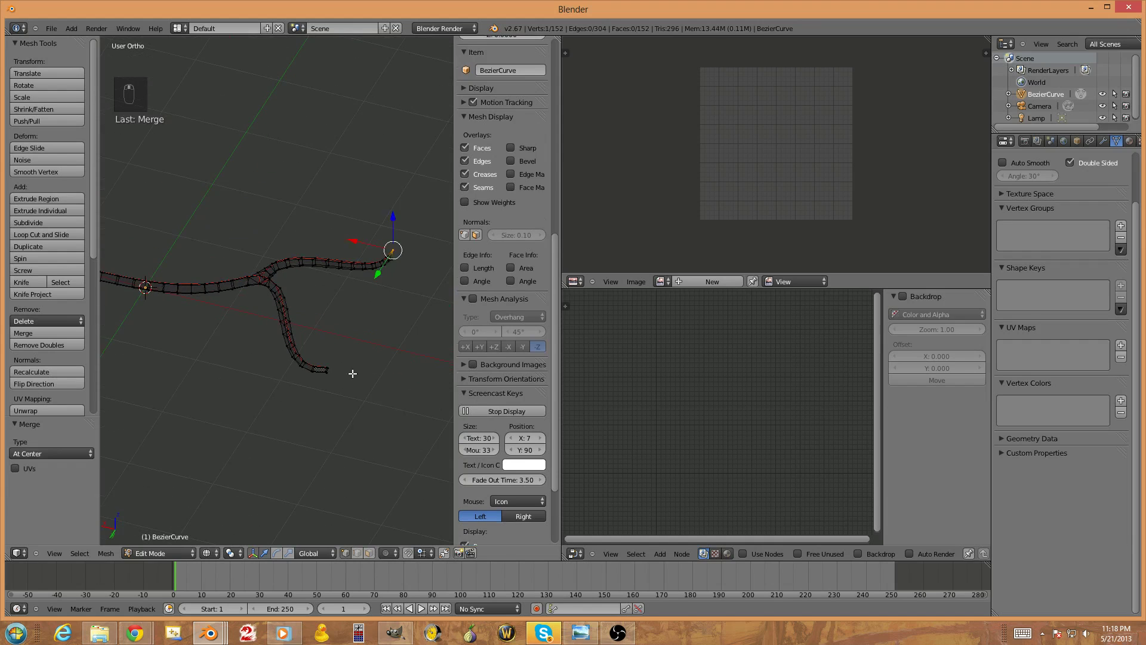
{"action": "key", "text": "a"}
{"action": "key", "text": "c"}
{"action": "left_click", "coordinate": [336, 372]}
{"action": "right_click", "coordinate": [370, 358]}
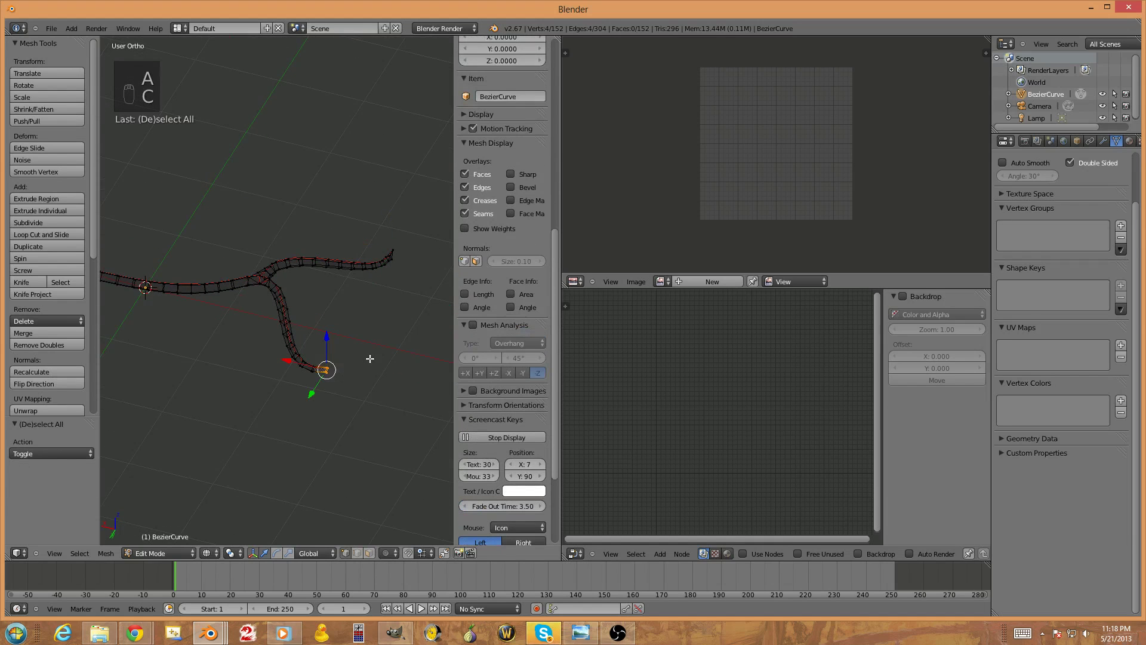
{"action": "key", "text": "alt+m"}
{"action": "left_click", "coordinate": [371, 358]}
Move the merged tip vertices of both branches outward so that each end tapers to a point
{"action": "middle_click_drag", "start_coordinate": [353, 358], "coordinate": [376, 400]}
{"action": "key", "text": "g"}
{"action": "left_click", "coordinate": [401, 397]}
{"action": "middle_click_drag", "start_coordinate": [391, 182], "coordinate": [329, 202]}
{"action": "key", "text": "g"}
{"action": "left_click", "coordinate": [383, 272]}
Raise the selected tip vertex about 0.122 along Z, reposition it in the top view and clear the selection
{"action": "key", "text": "g"}
{"action": "middle_click", "coordinate": [332, 196]}
{"action": "left_click", "coordinate": [333, 222]}
{"action": "key", "text": "KP_7"}
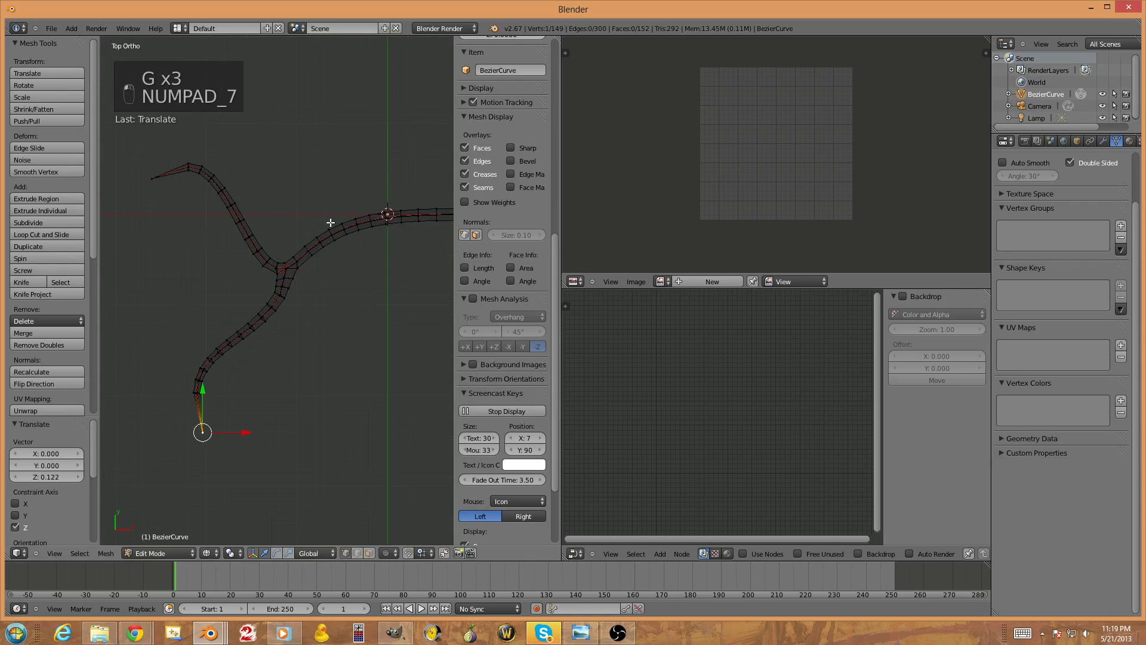
{"action": "key", "text": "g"}
{"action": "left_click", "coordinate": [229, 383]}
{"action": "middle_click_drag", "start_coordinate": [229, 383], "coordinate": [294, 315]}
{"action": "key", "text": "a"}
Select the whole branch mesh and unwrap it with the standard Unwrap method along the marked seams
{"action": "scroll", "coordinate": [304, 320], "scroll_direction": "up", "scroll_amount": 2}
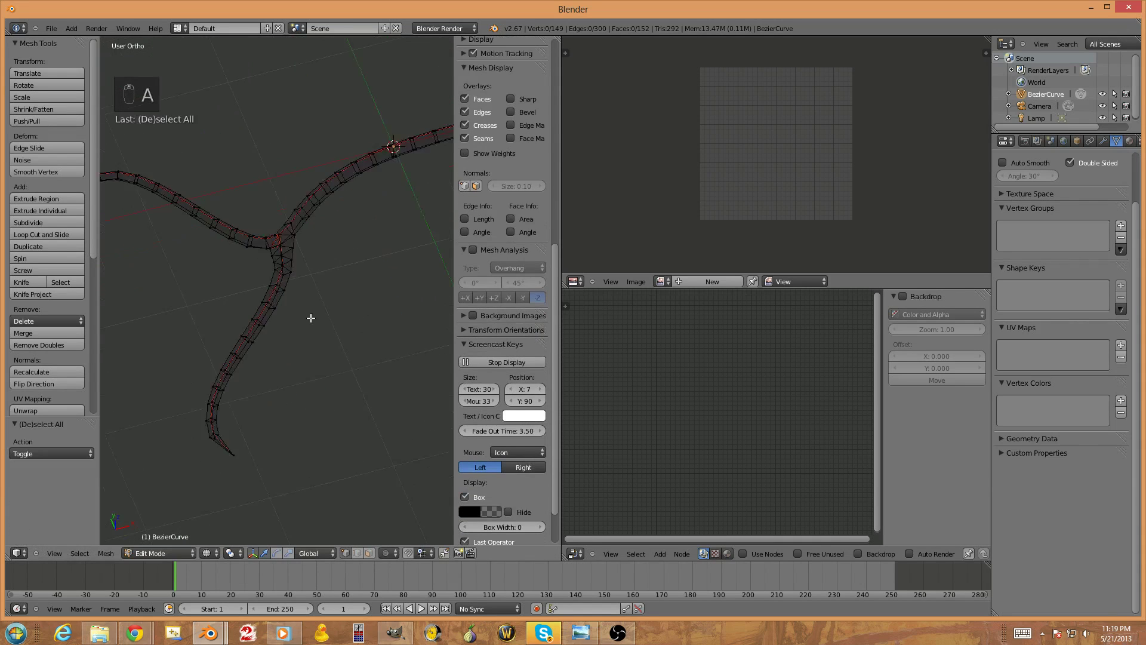
{"action": "scroll", "coordinate": [310, 318], "scroll_direction": "up", "scroll_amount": 2}
{"action": "key", "text": "a"}
{"action": "key", "text": "u"}
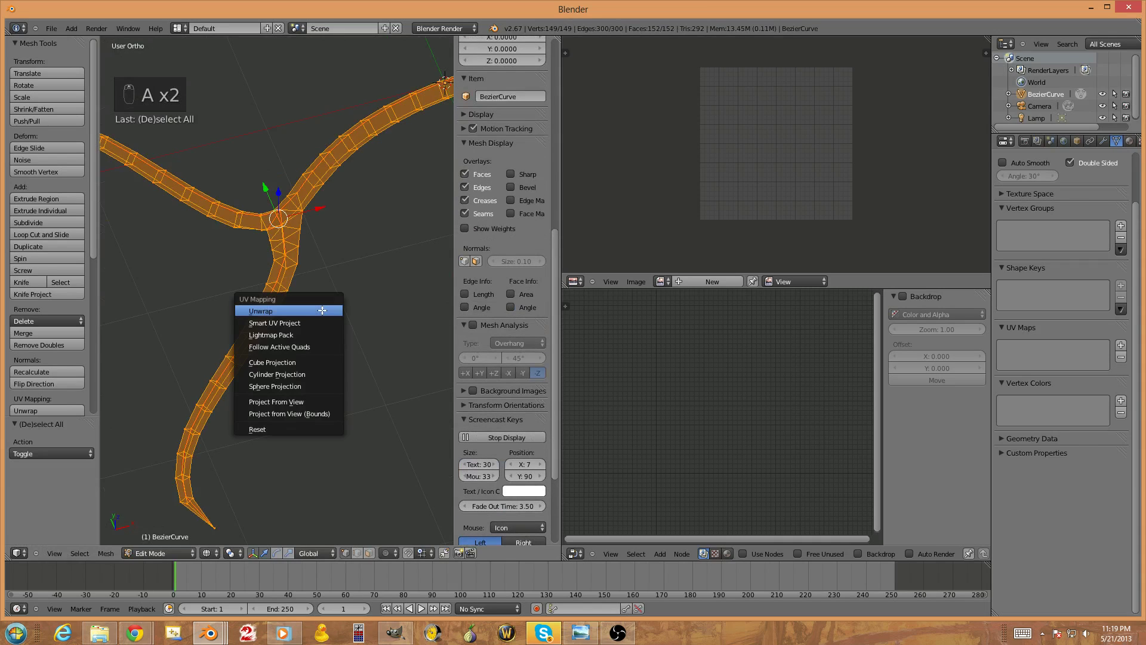
{"action": "left_click", "coordinate": [323, 310]}
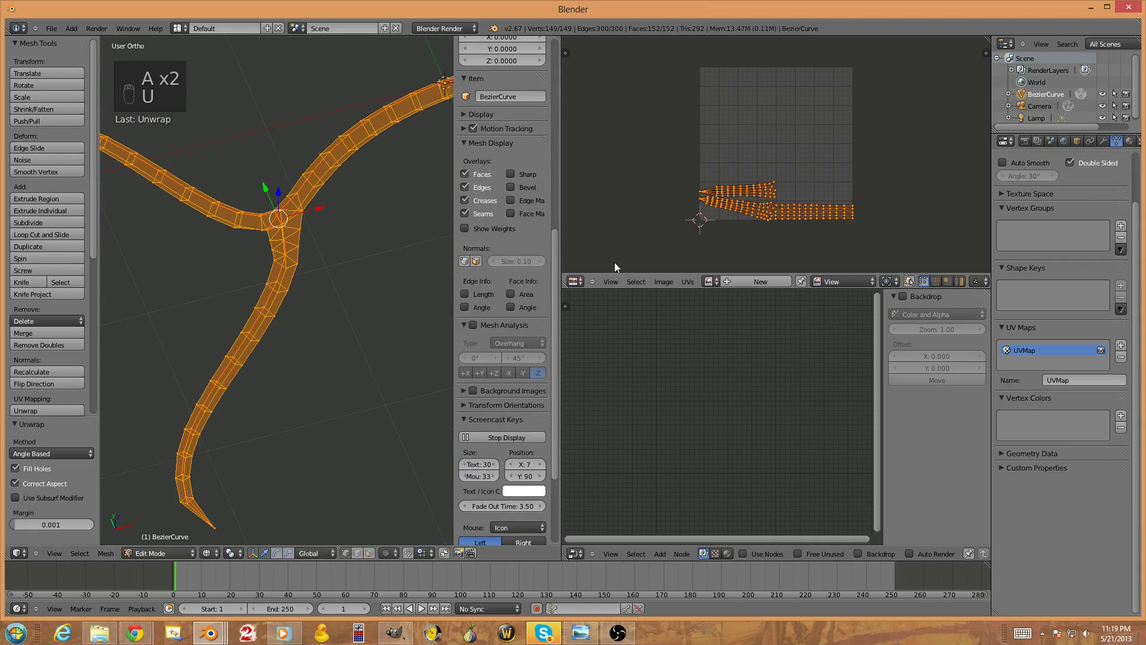
Rotate the UV layout about 134.8° and then −7.9°, moving it into the middle of the UV square so it lies diagonally
{"action": "middle_click_drag", "start_coordinate": [676, 226], "coordinate": [687, 192]}
{"action": "scroll", "coordinate": [865, 188], "scroll_direction": "down", "scroll_amount": 2}
{"action": "scroll", "coordinate": [866, 188], "scroll_direction": "up", "scroll_amount": 3}
{"action": "scroll", "coordinate": [911, 180], "scroll_direction": "down", "scroll_amount": 2}
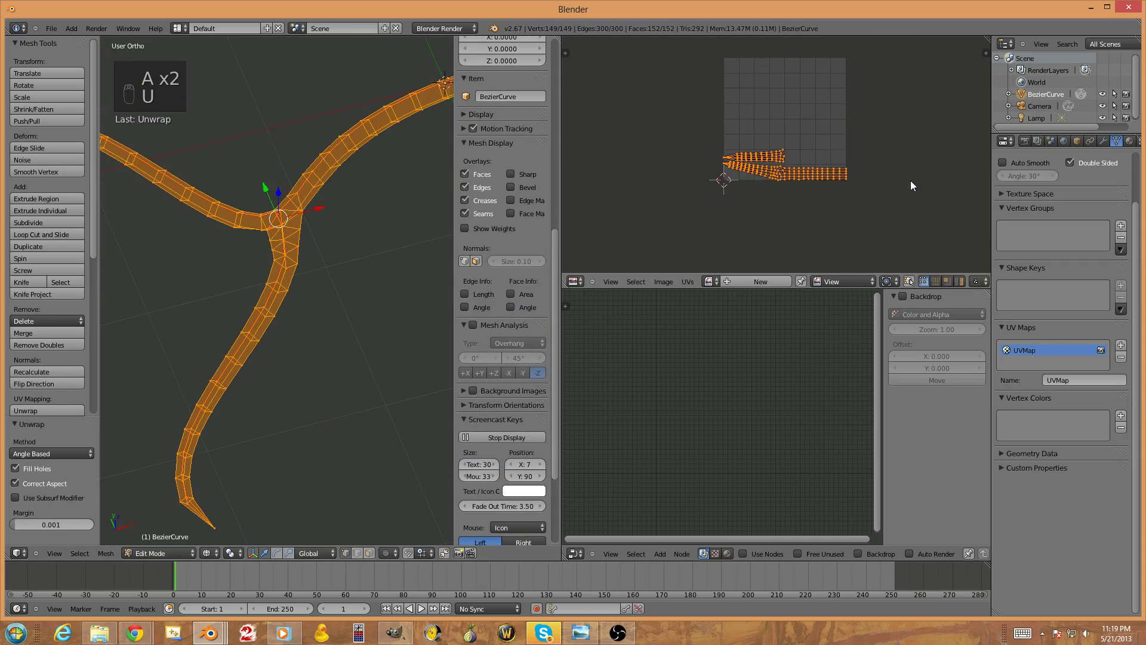
{"action": "key", "text": "r"}
{"action": "left_click", "coordinate": [720, 223]}
{"action": "key", "text": "g"}
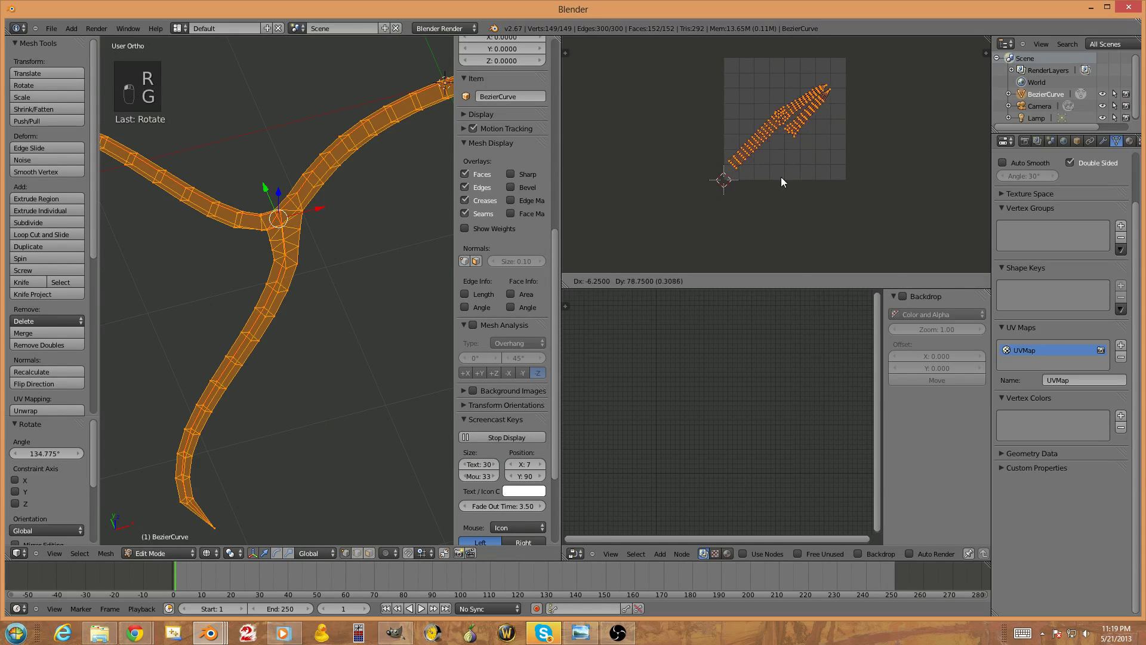
{"action": "left_click", "coordinate": [794, 184]}
{"action": "key", "text": "r"}
{"action": "left_click", "coordinate": [803, 189]}
Enlarge the UV layout about 1.2 times and reposition it to span the UV square diagonally
{"action": "key", "text": "g"}
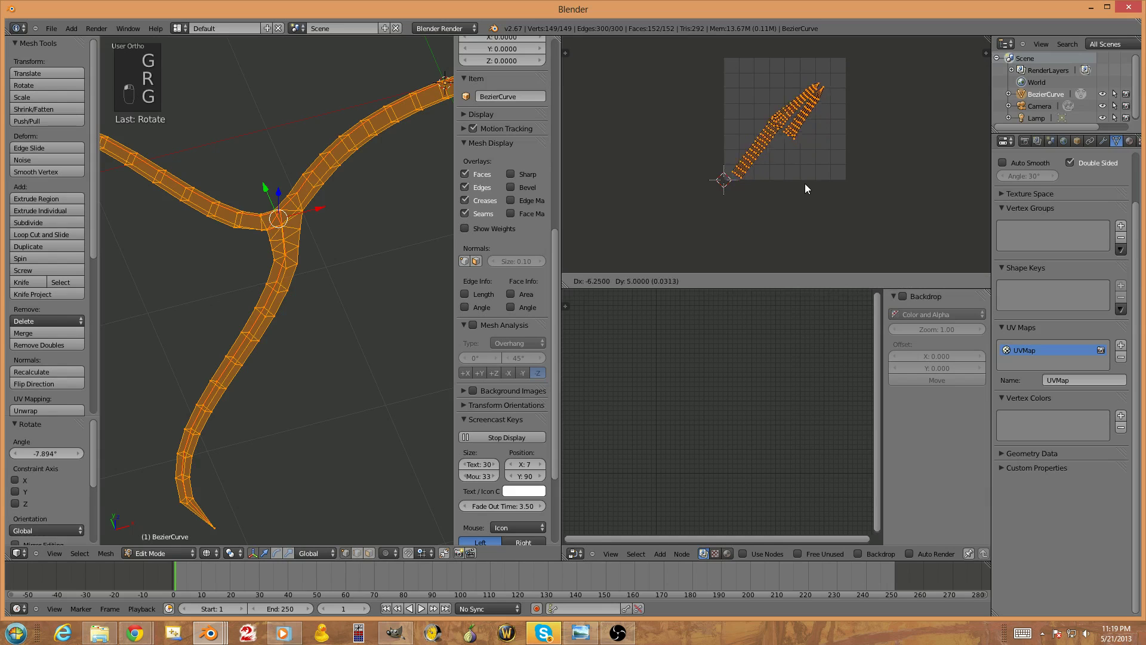
{"action": "left_click", "coordinate": [804, 180]}
{"action": "key", "text": "s"}
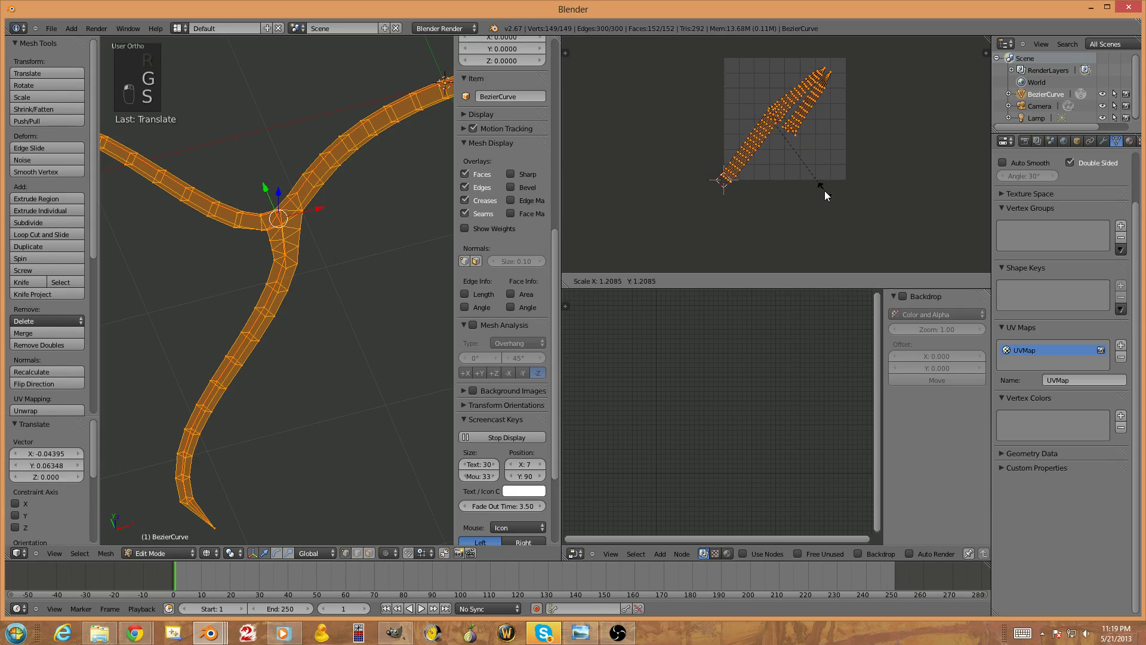
{"action": "left_click", "coordinate": [826, 191]}
{"action": "key", "text": "g"}
{"action": "left_click", "coordinate": [833, 187]}
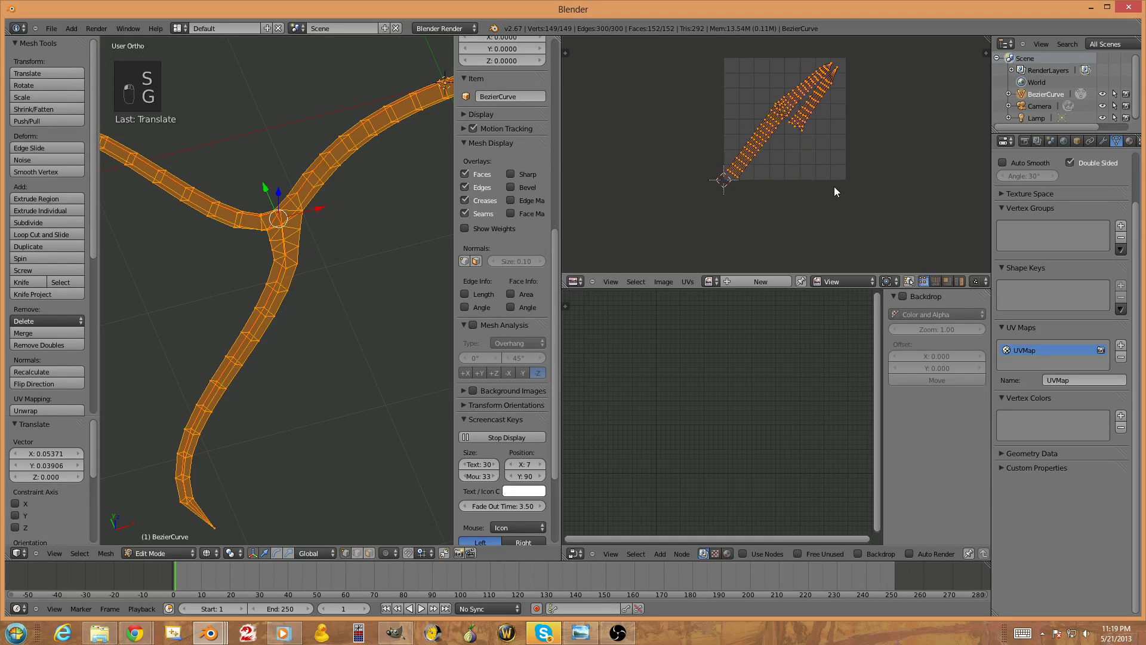
Create a new blank 2048 × 2048 image named Untitled for the branch UVs
{"action": "left_click", "coordinate": [673, 281]}
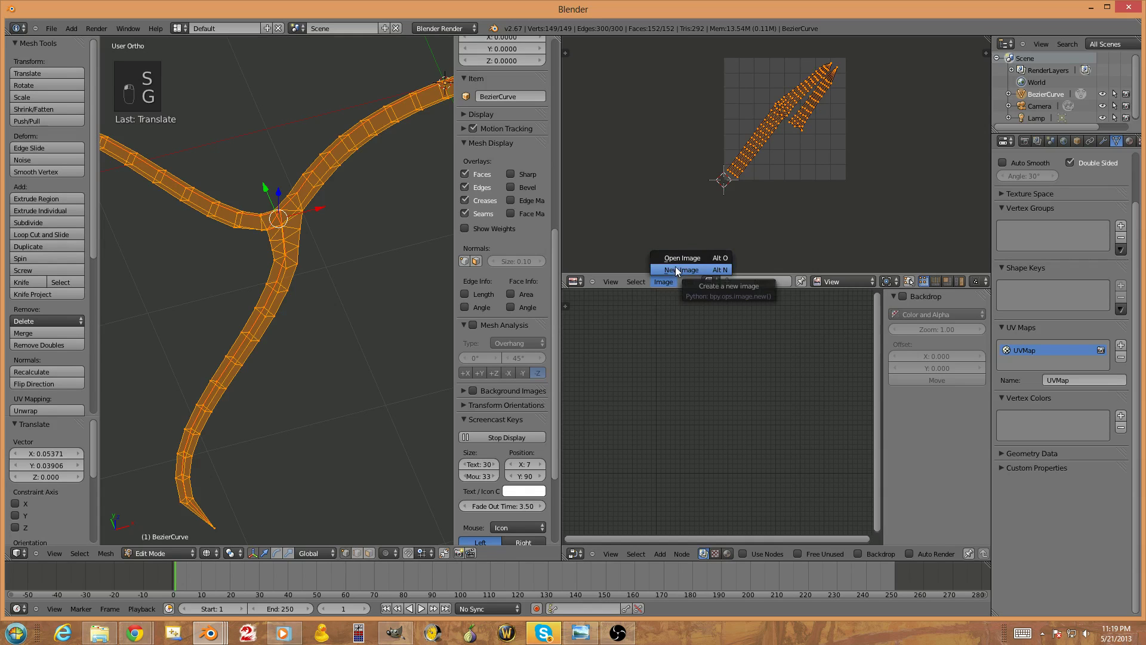
{"action": "left_click", "coordinate": [676, 267]}
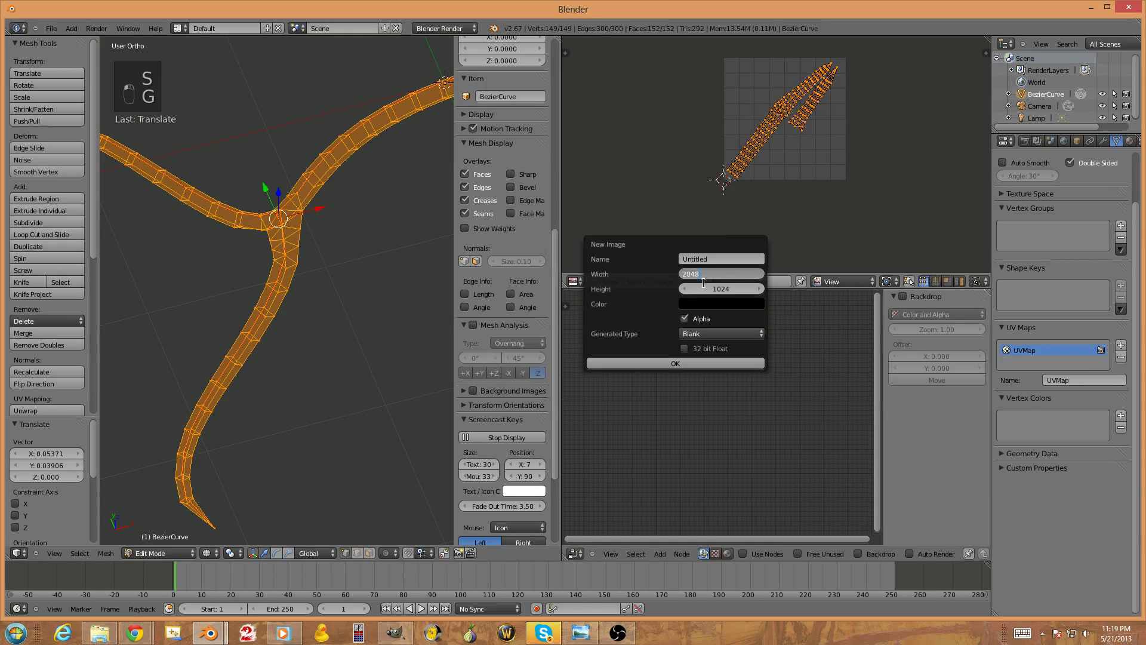
{"action": "key", "text": "Return"}
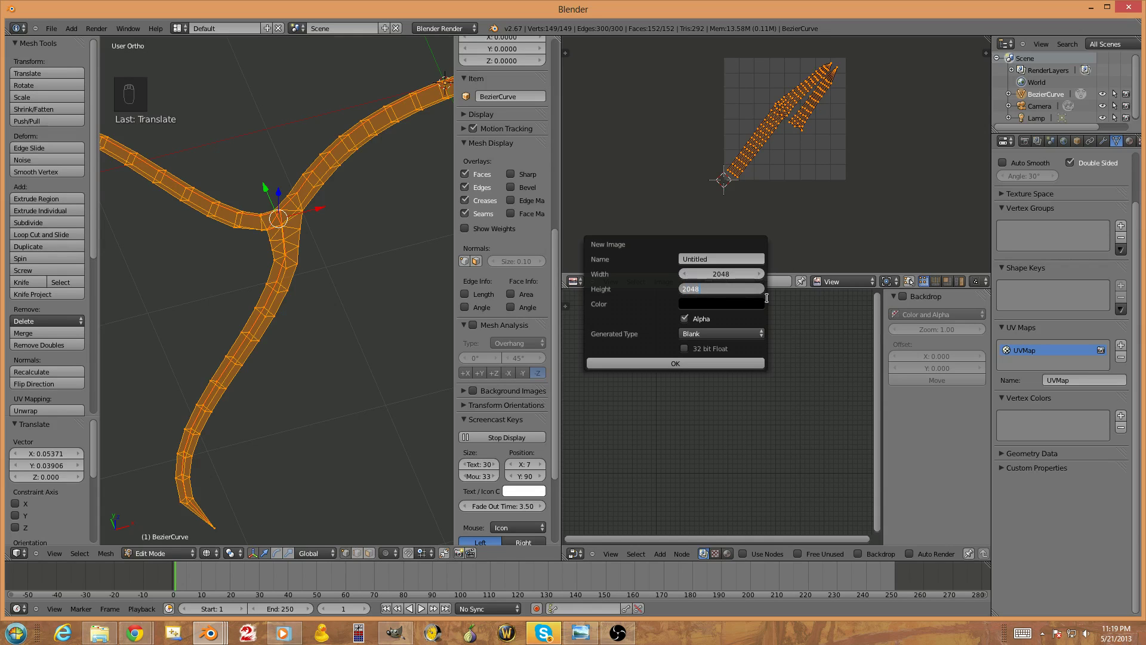
{"action": "key", "text": "Return"}
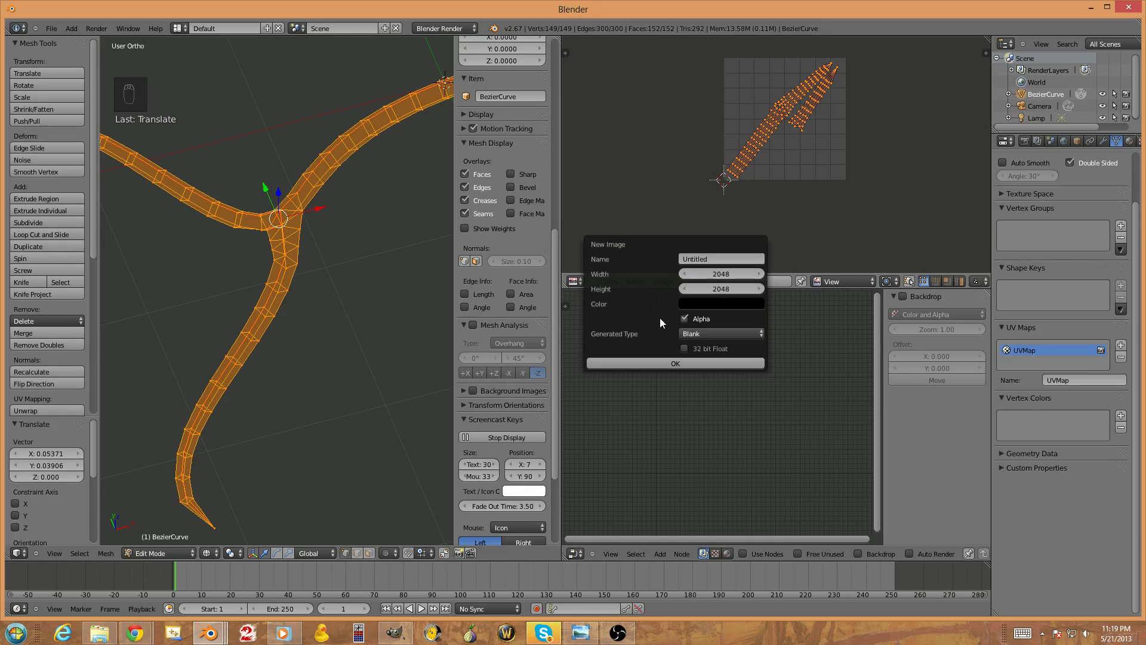
{"action": "left_click", "coordinate": [666, 361]}
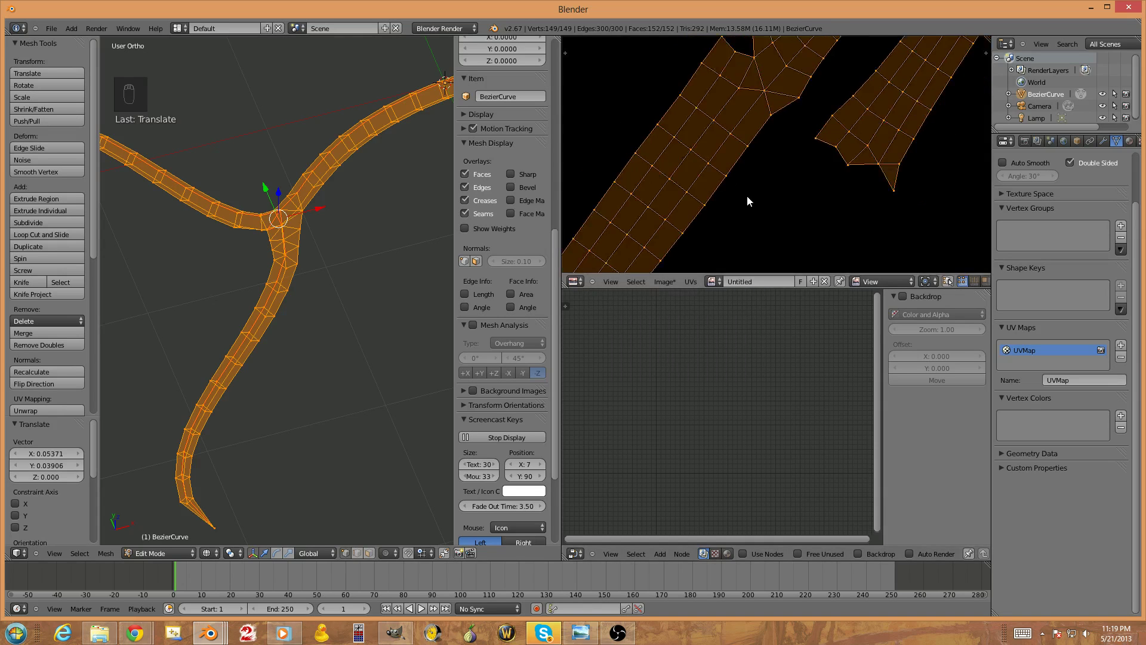
{"action": "scroll", "coordinate": [747, 195], "scroll_direction": "down", "scroll_amount": 6}
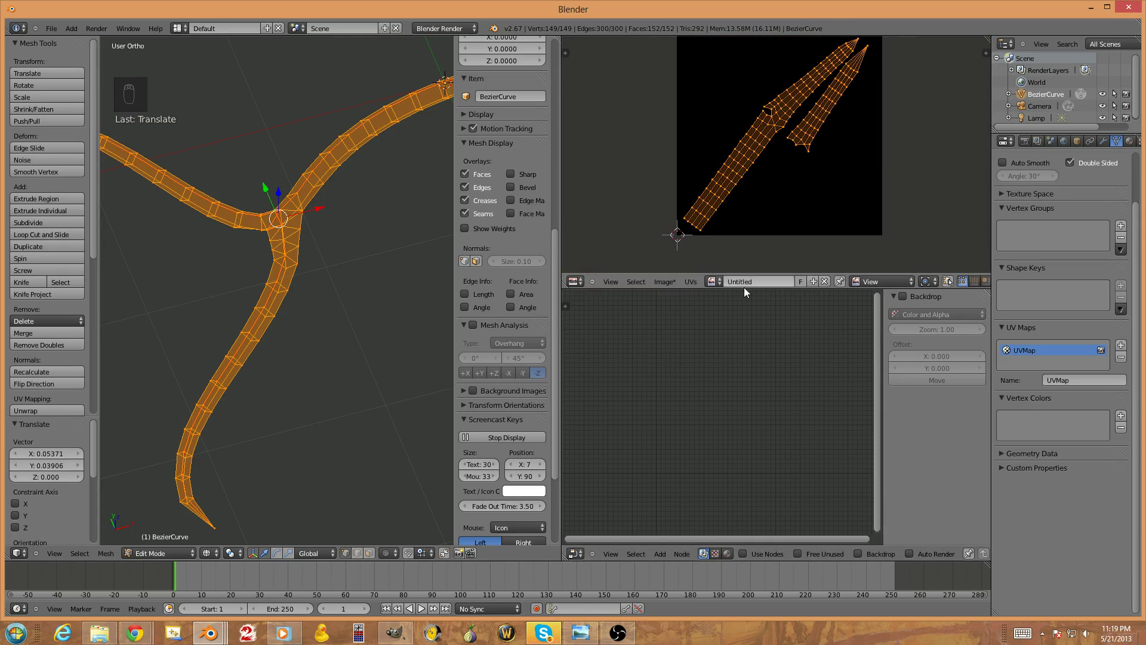
{"action": "scroll", "coordinate": [765, 281], "scroll_direction": "down", "scroll_amount": 5}
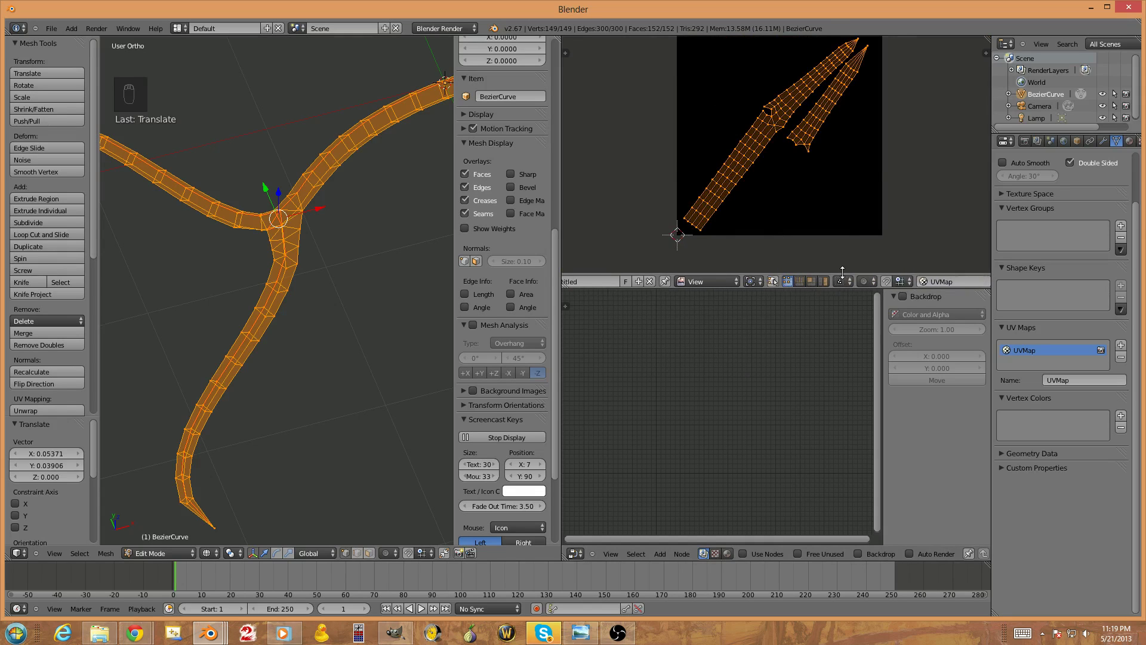
{"action": "scroll", "coordinate": [866, 281], "scroll_direction": "down", "scroll_amount": 4}
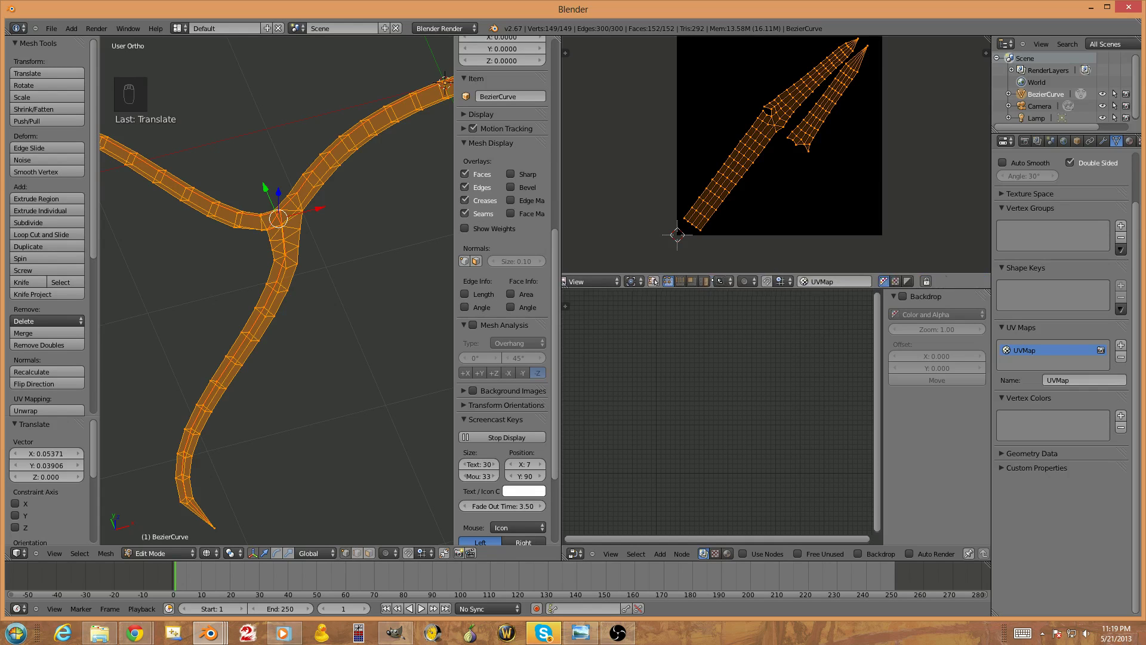
Switch the Untitled image to Paint mode and display its image and brush settings
{"action": "scroll", "coordinate": [776, 281], "scroll_direction": "up", "scroll_amount": 5}
{"action": "left_click", "coordinate": [761, 281]}
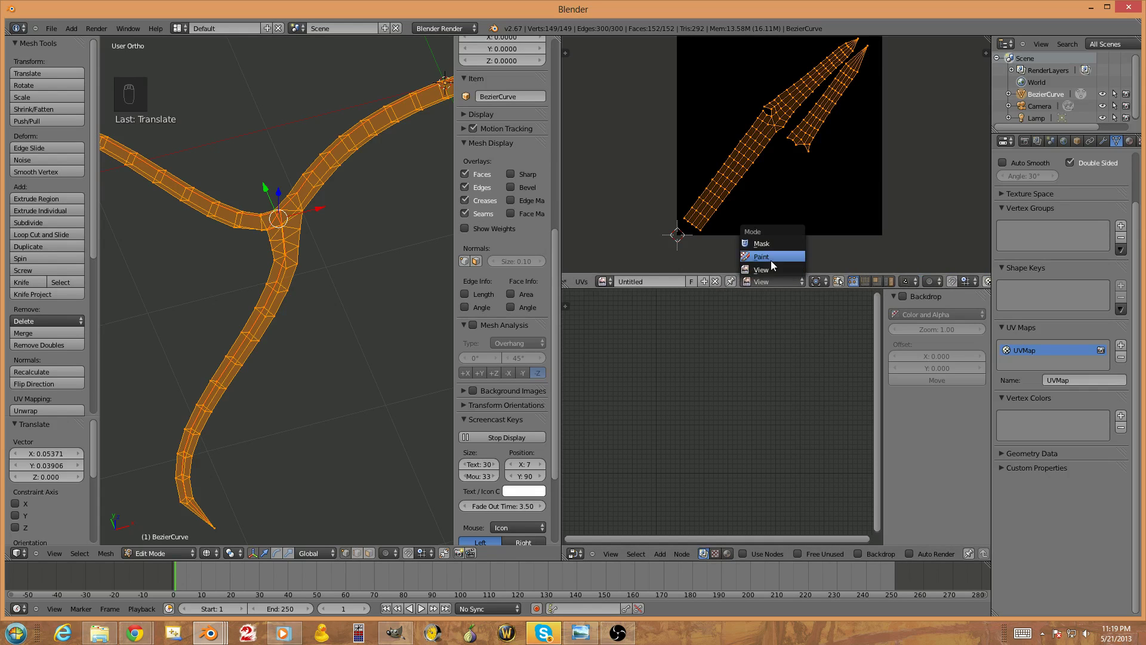
{"action": "left_click", "coordinate": [771, 258]}
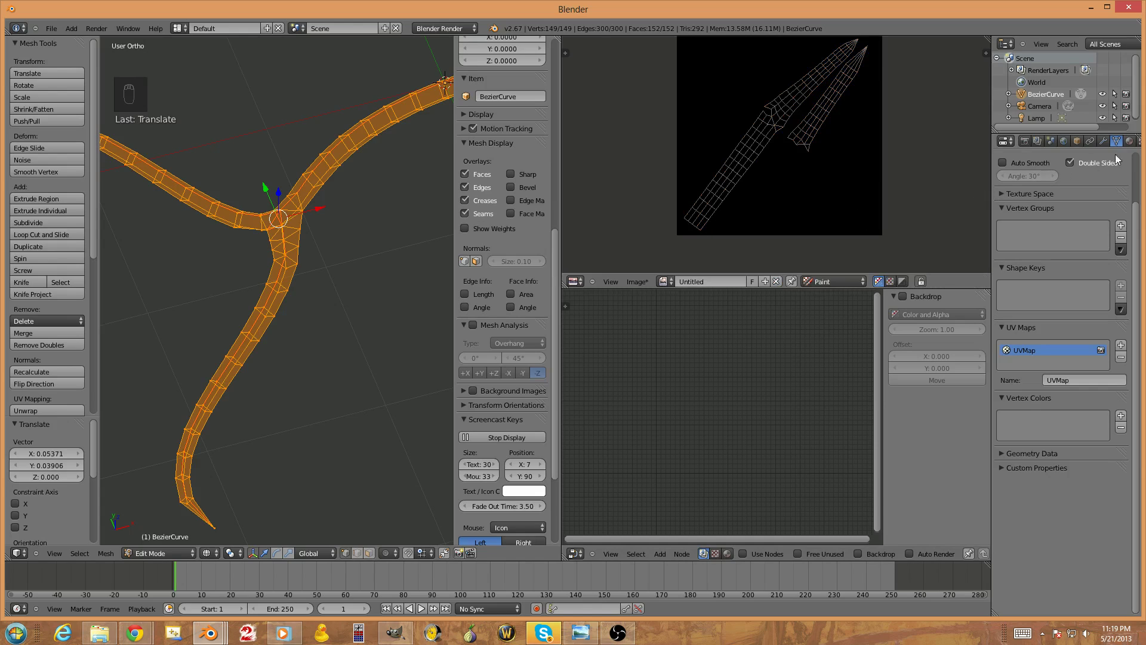
{"action": "scroll", "coordinate": [1117, 143], "scroll_direction": "down", "scroll_amount": 2}
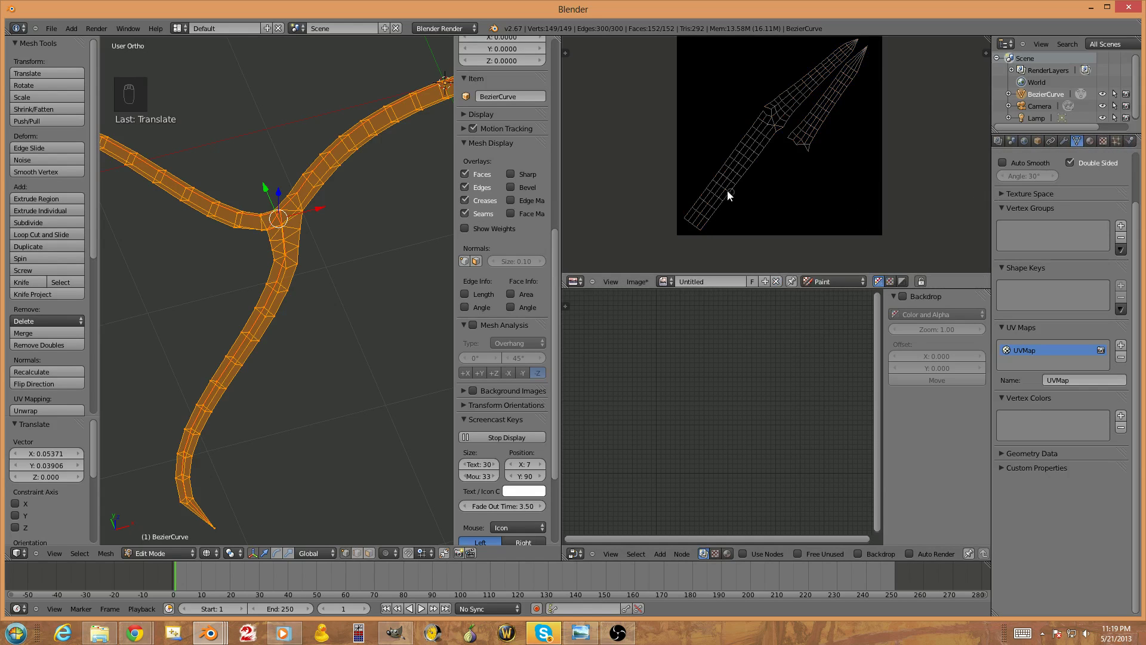
{"action": "key", "text": "n"}
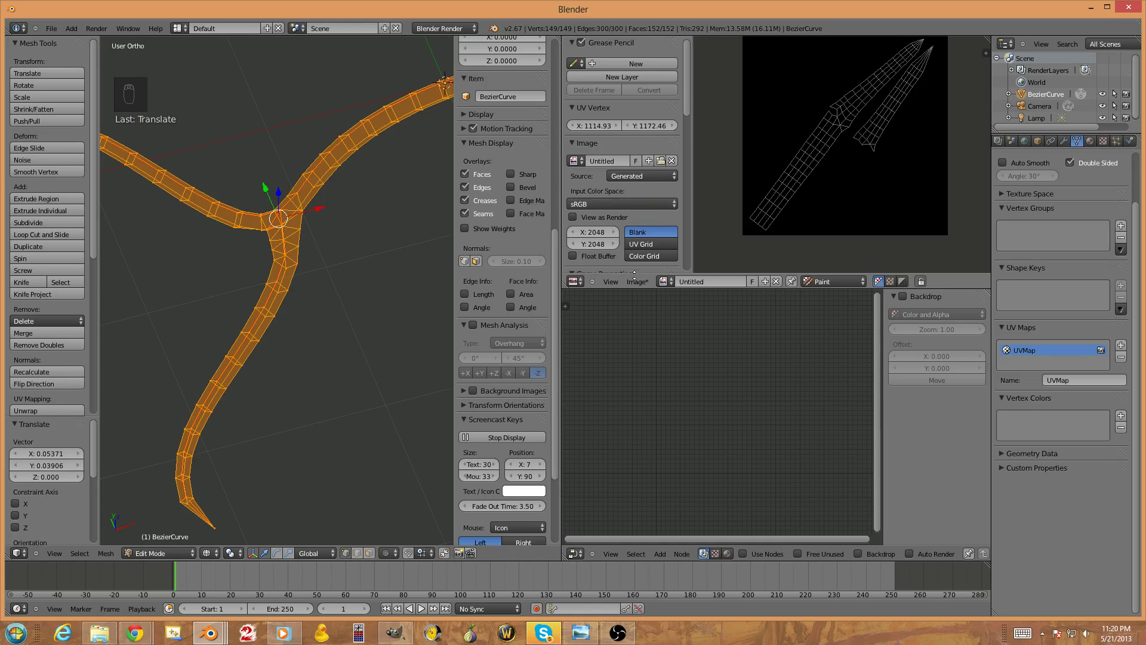
Add a new texture to the TexDraw brush, keeping Tiled brush mapping
{"action": "scroll", "coordinate": [656, 107], "scroll_direction": "down", "scroll_amount": 5}
{"action": "scroll", "coordinate": [649, 59], "scroll_direction": "down", "scroll_amount": 10}
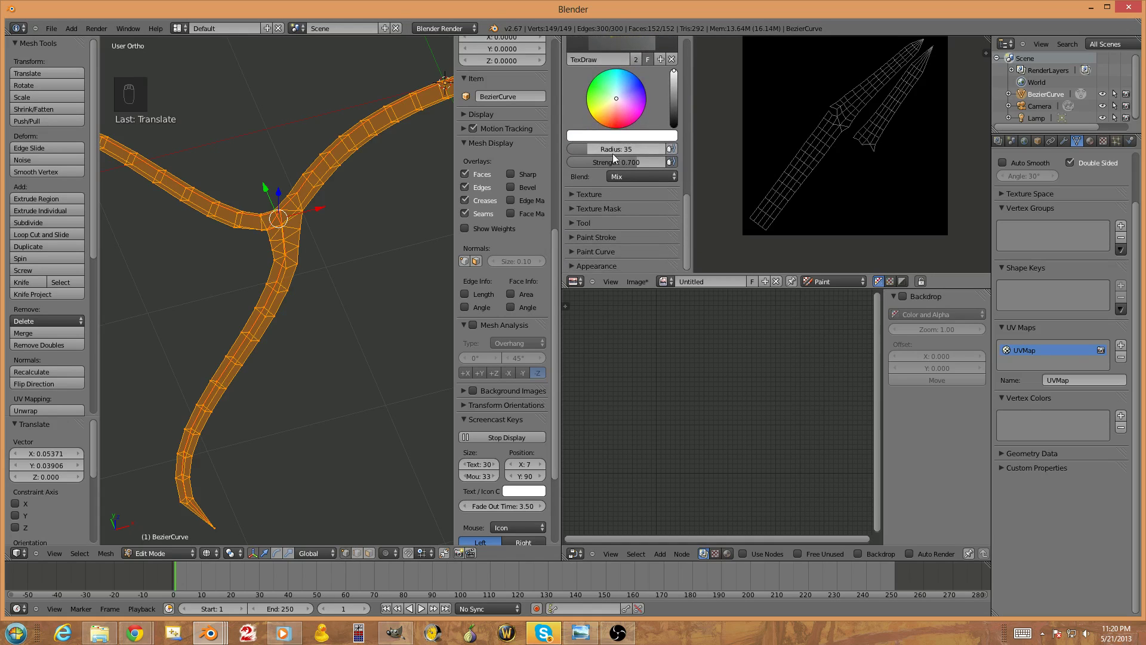
{"action": "left_click", "coordinate": [607, 195]}
{"action": "scroll", "coordinate": [613, 149], "scroll_direction": "down", "scroll_amount": 4}
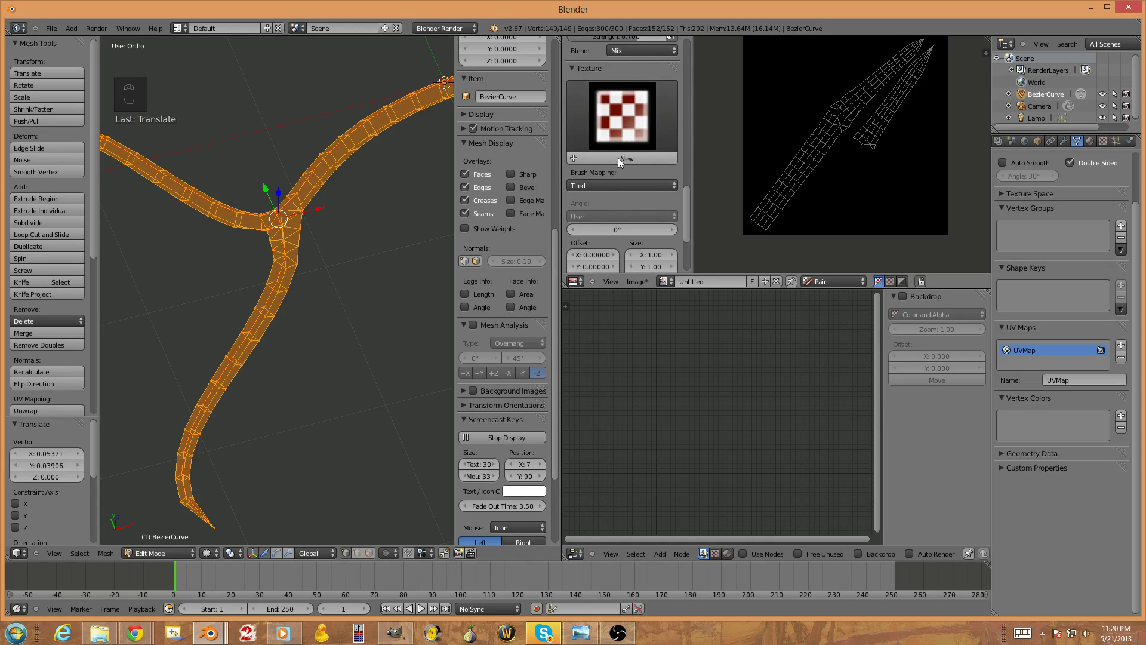
{"action": "left_click", "coordinate": [618, 158]}
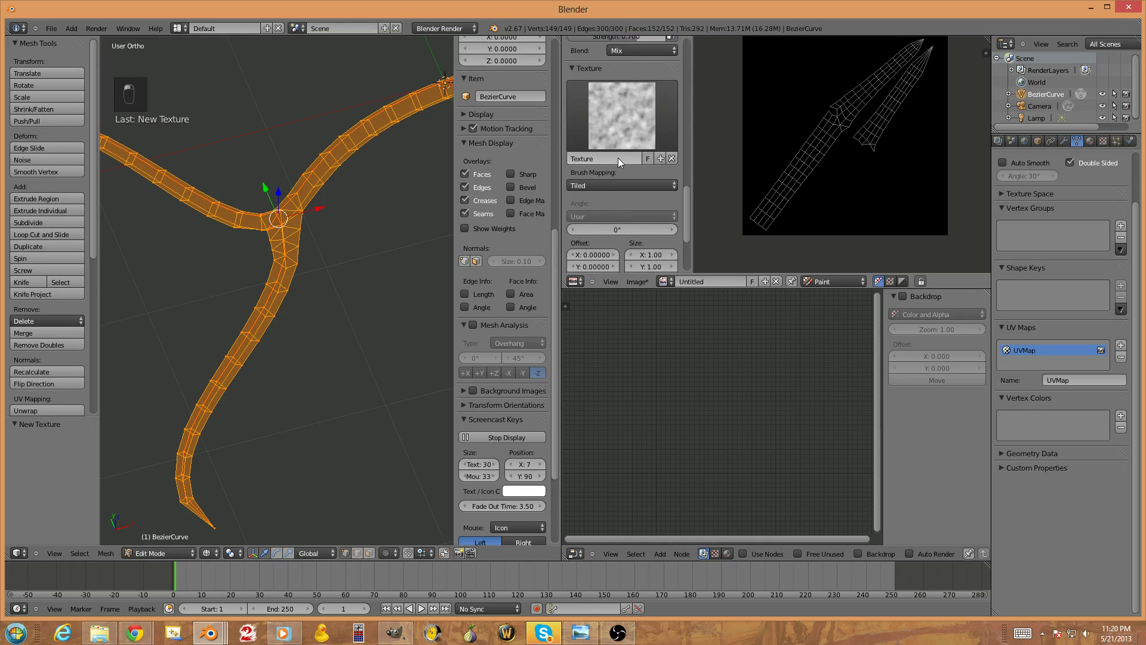
Show the brush texture's properties and set its type to Image or Movie
{"action": "left_click", "coordinate": [1100, 144]}
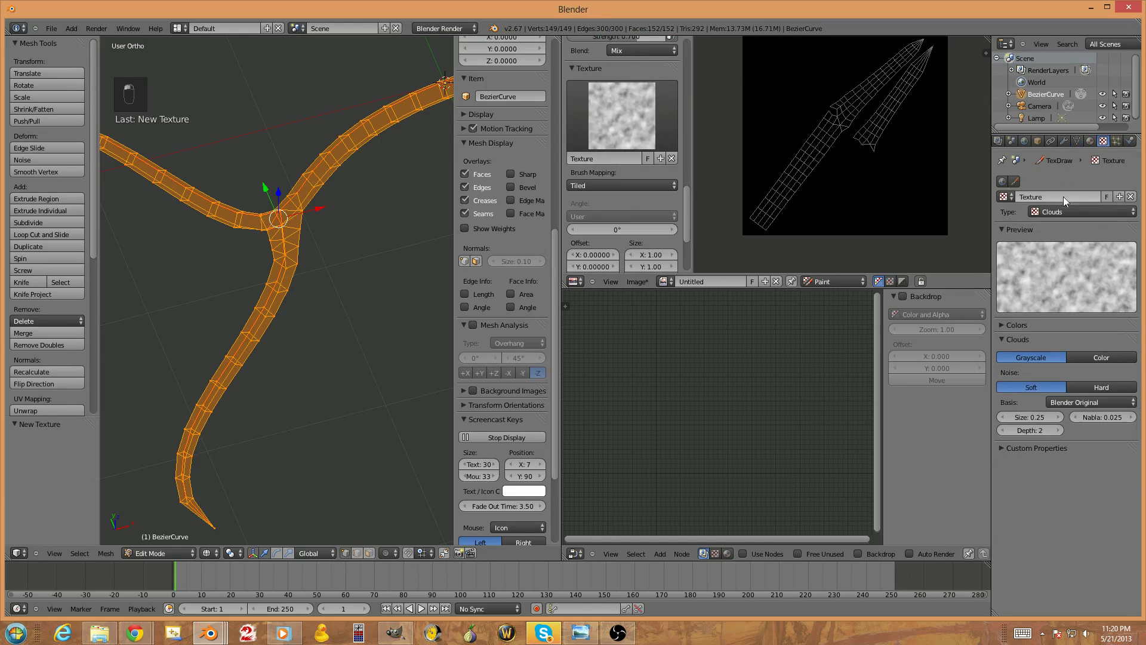
{"action": "left_click", "coordinate": [1015, 183]}
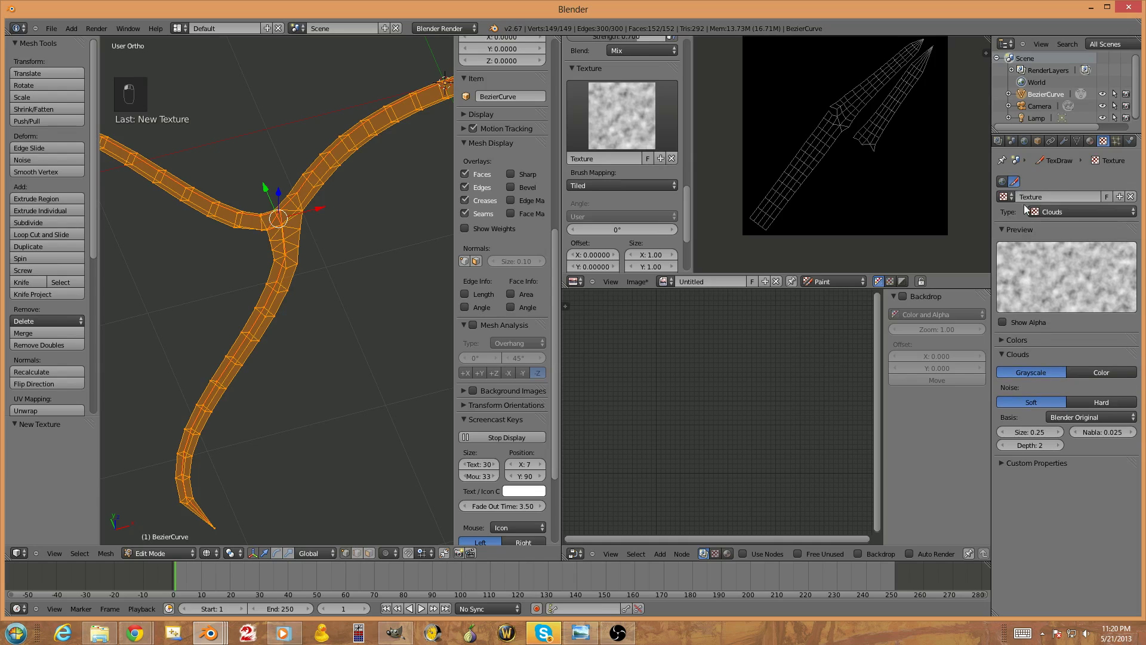
{"action": "left_click", "coordinate": [1055, 214]}
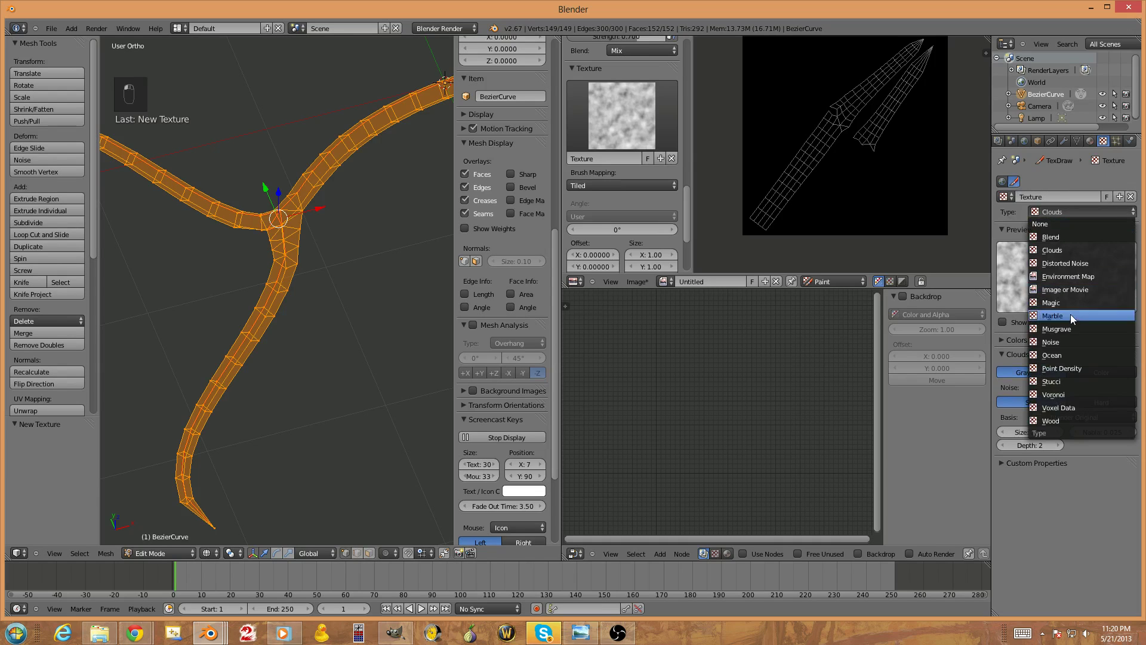
{"action": "left_click", "coordinate": [1073, 288]}
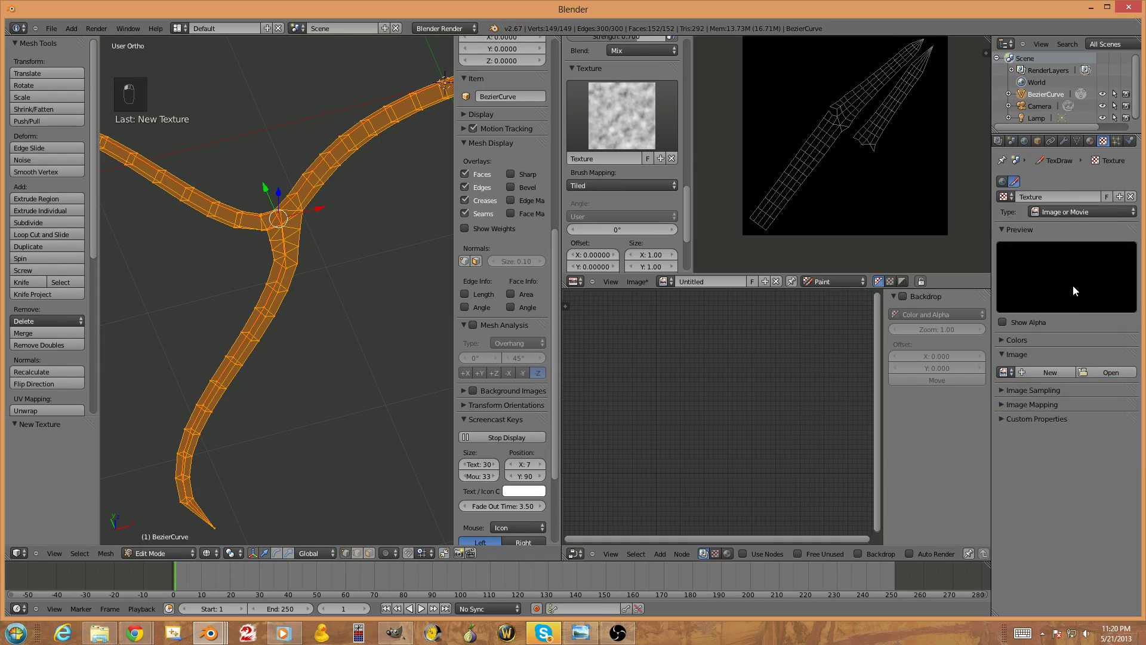
{"action": "left_click", "coordinate": [1008, 374]}
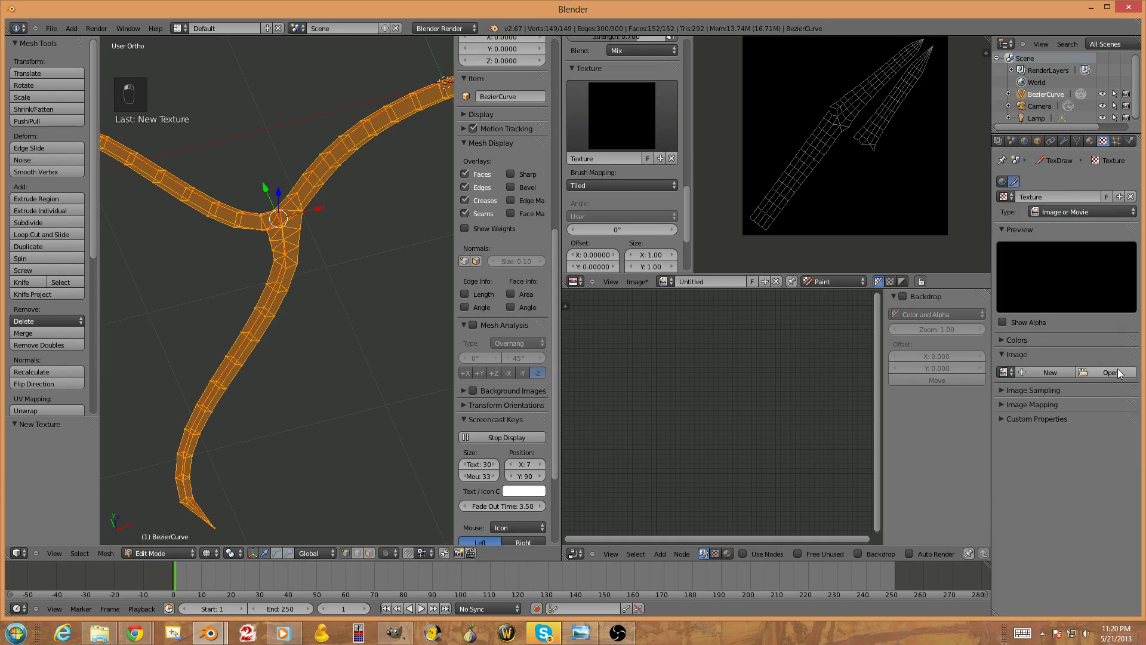
Load Bark.jpg from the Barks folder as the brush texture's image
{"action": "left_click", "coordinate": [1118, 373]}
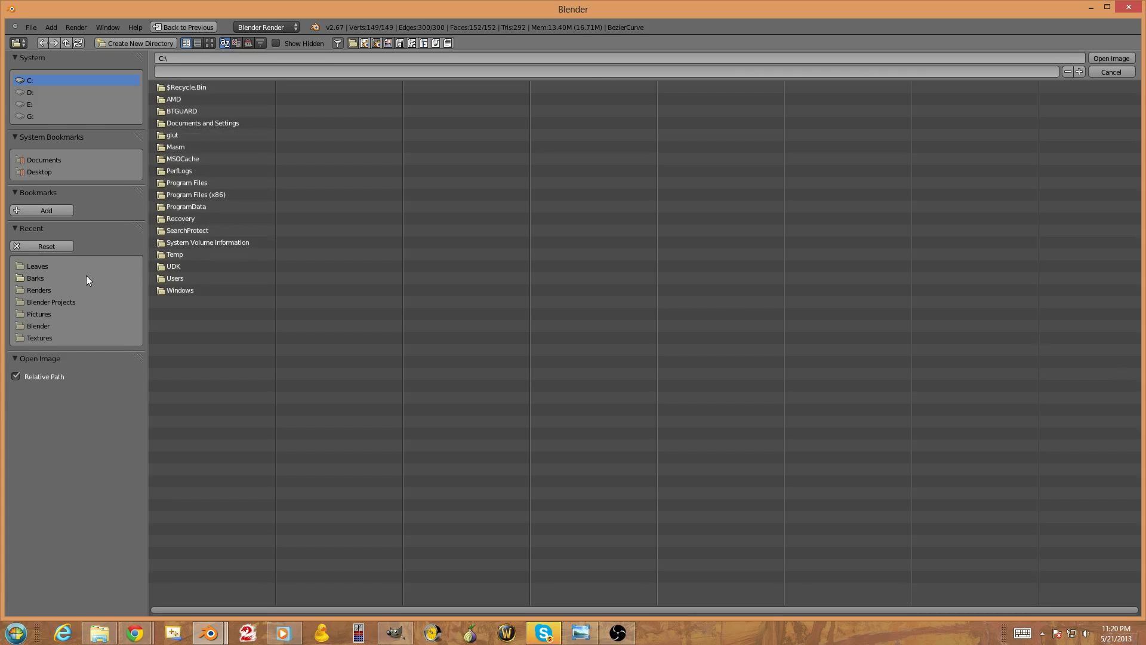
{"action": "left_click", "coordinate": [68, 280]}
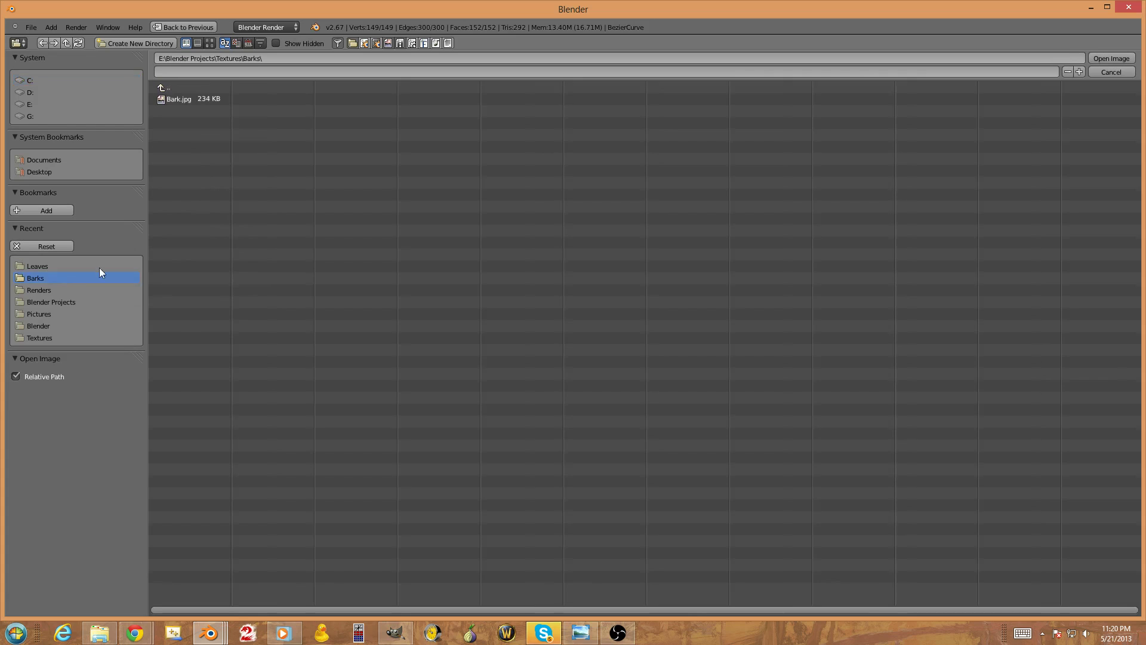
{"action": "left_click", "coordinate": [203, 101]}
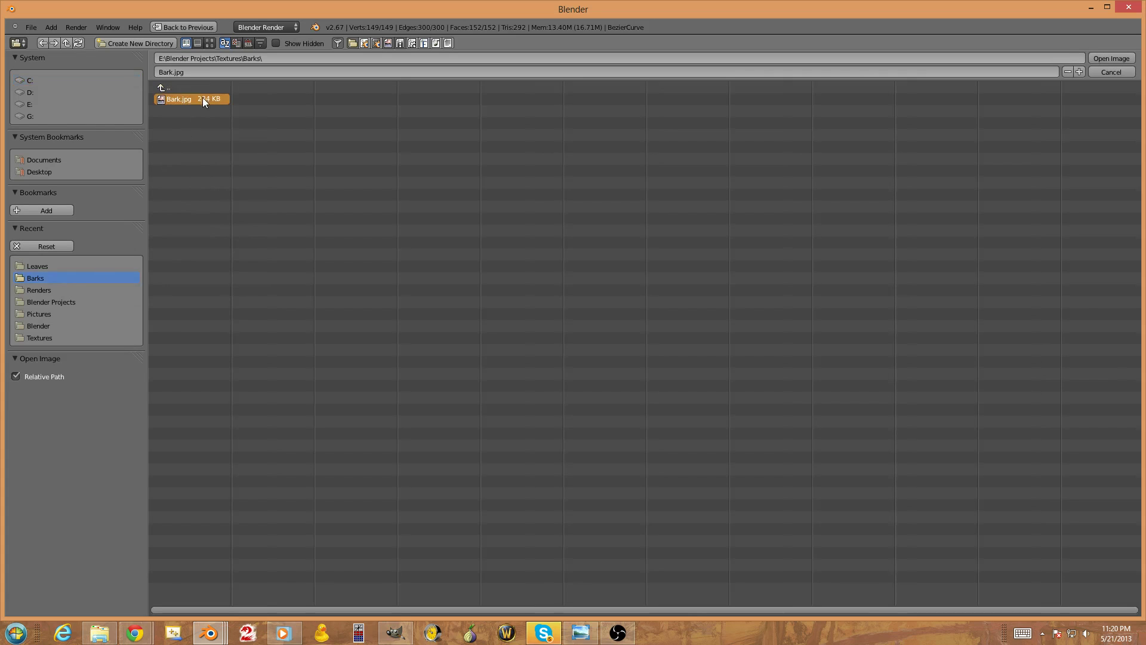
{"action": "left_click", "coordinate": [1119, 59]}
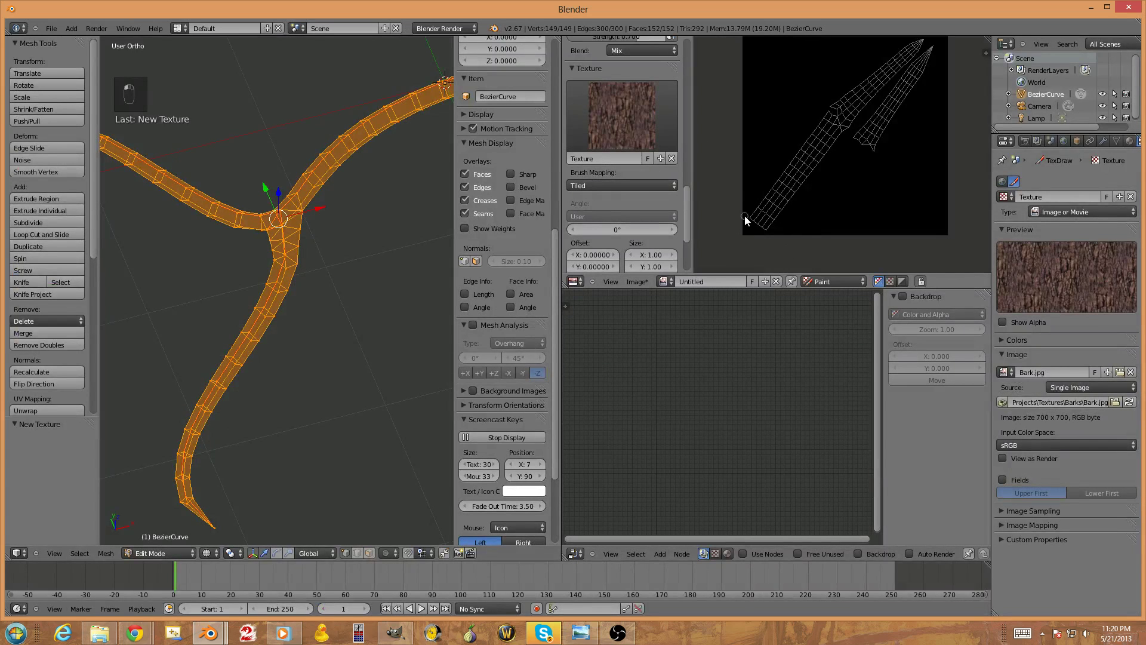
Set the TexDraw brush radius to 400
{"action": "key", "text": "f"}
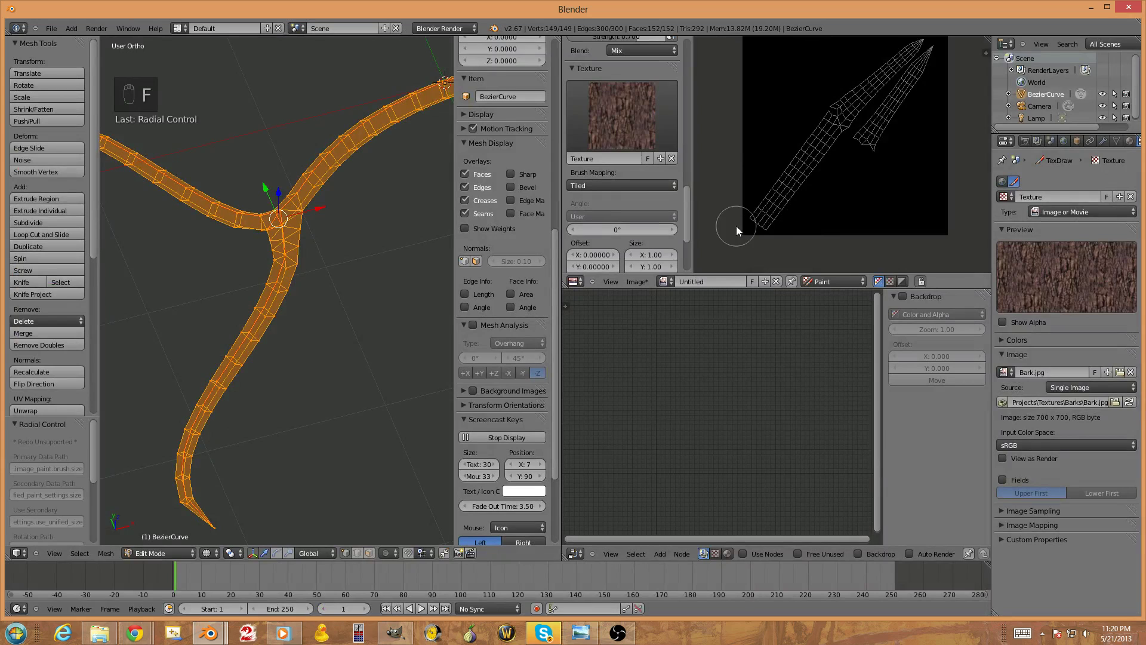
{"action": "scroll", "coordinate": [609, 233], "scroll_direction": "up", "scroll_amount": 5}
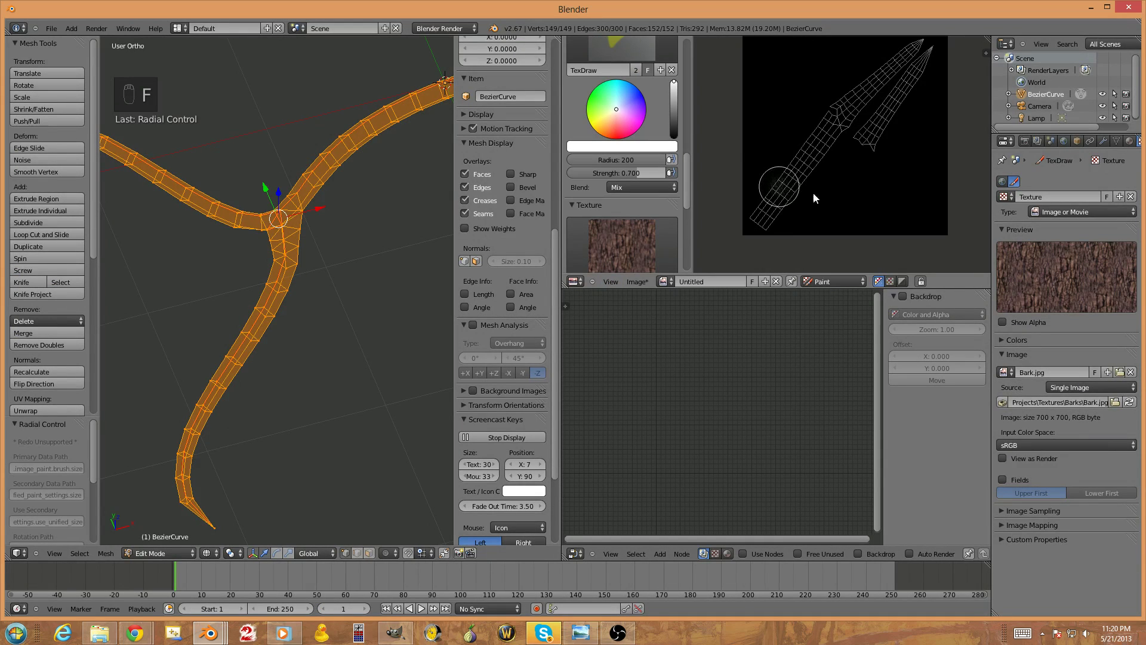
{"action": "key", "text": "f"}
{"action": "left_click", "coordinate": [622, 160]}
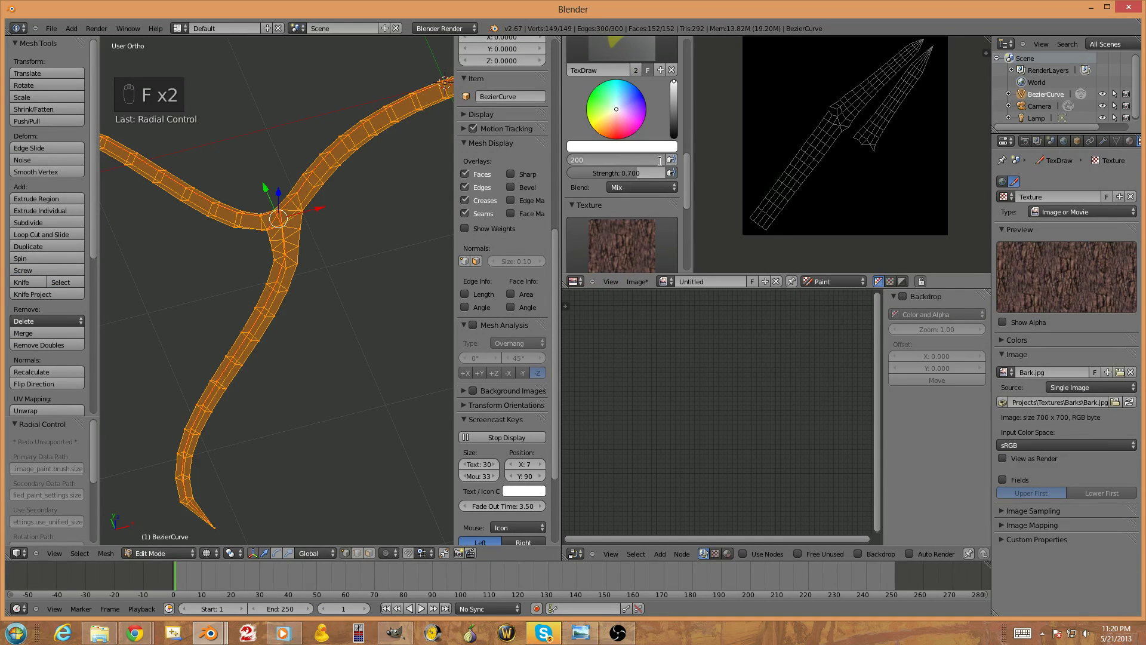
{"action": "type", "text": "400"}
{"action": "key", "text": "Return"}
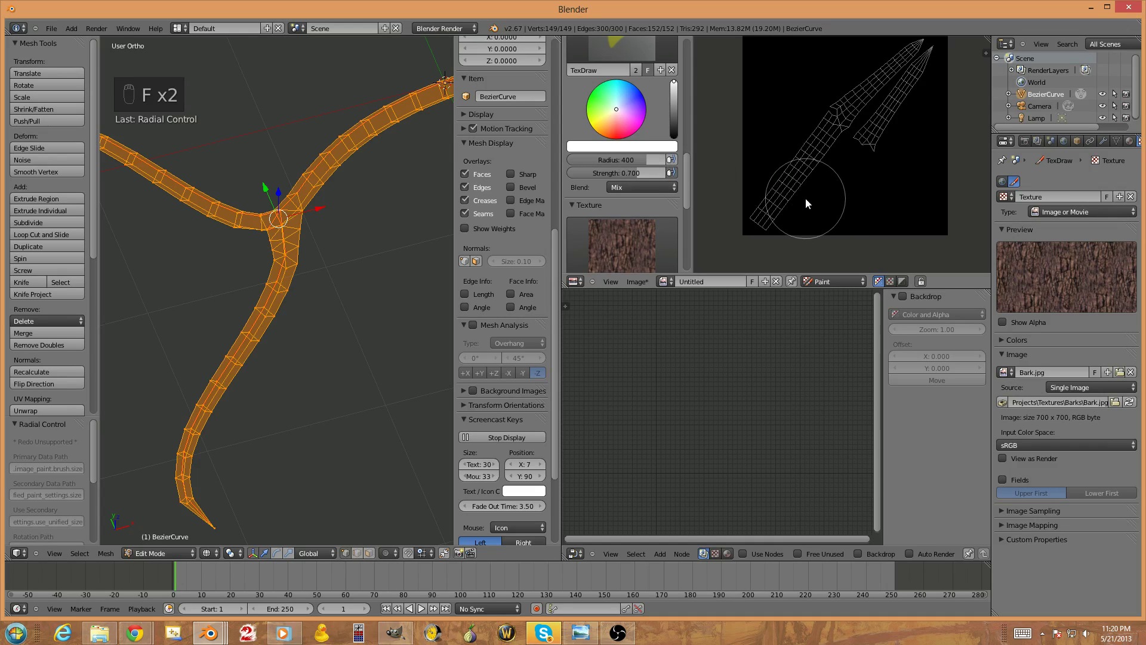
Rotate the brush texture to follow the diagonal UV layout and paint bark over the lower half of the long island
{"action": "key", "text": "f"}
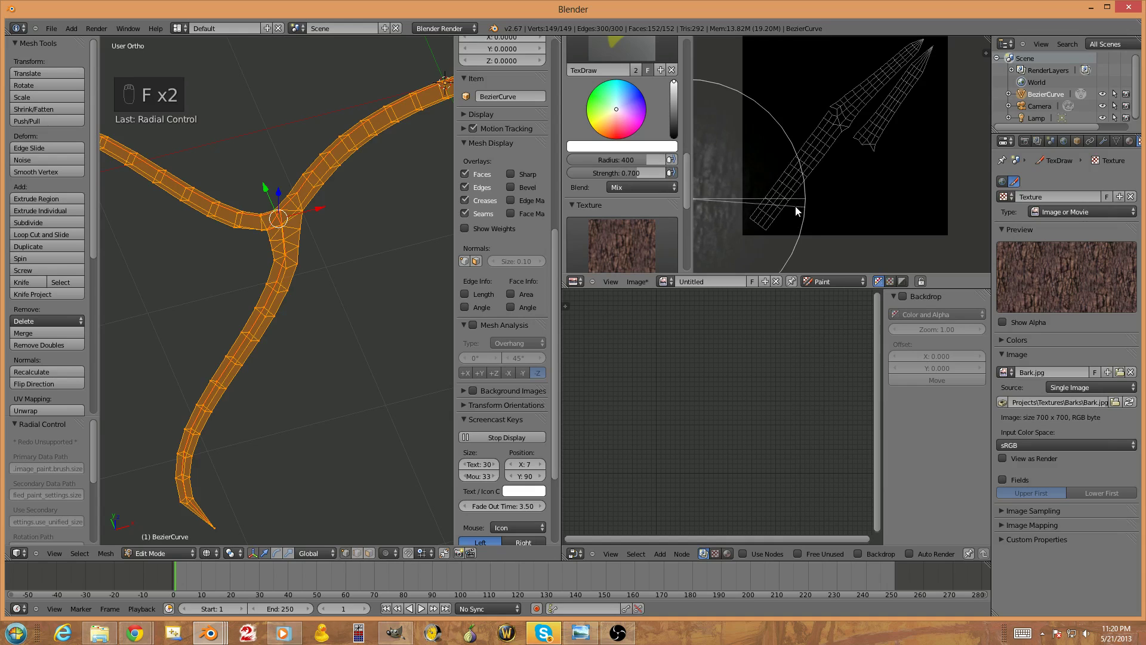
{"action": "key", "text": "ctrl+f"}
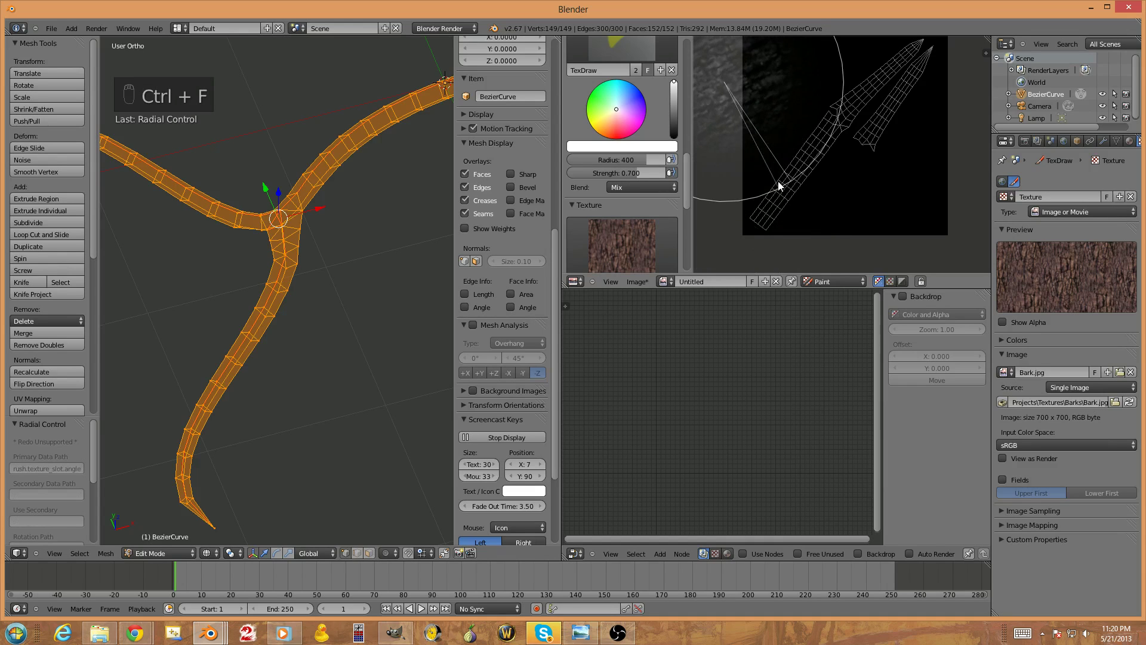
{"action": "key", "text": "ctrl+f"}
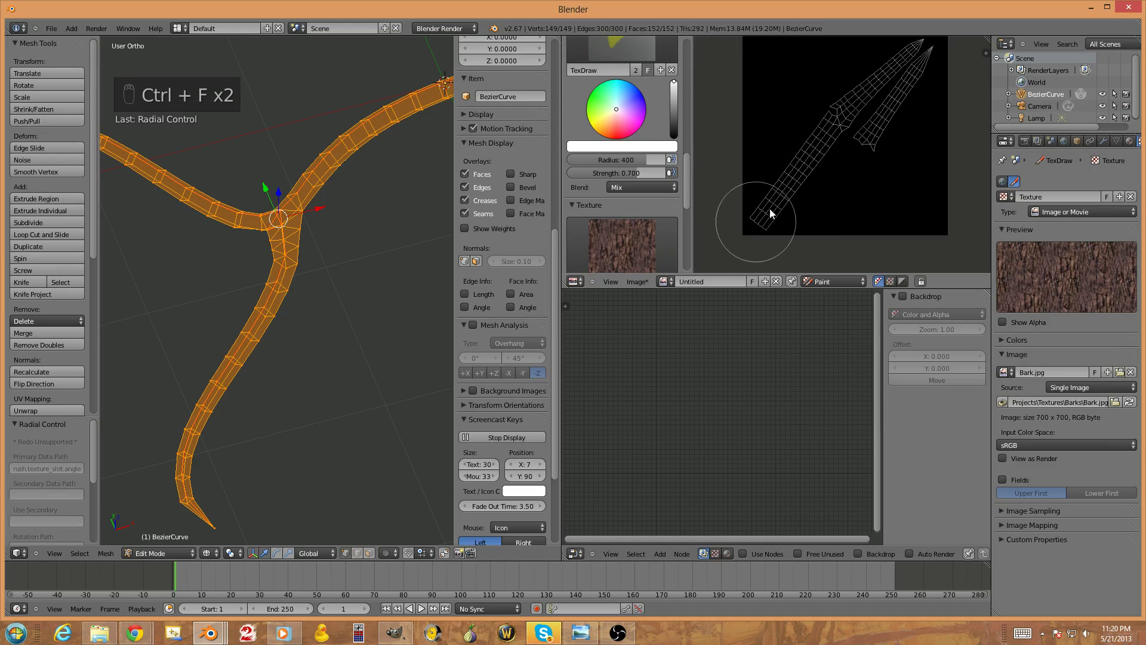
{"action": "left_click_drag", "start_coordinate": [780, 203], "coordinate": [756, 221]}
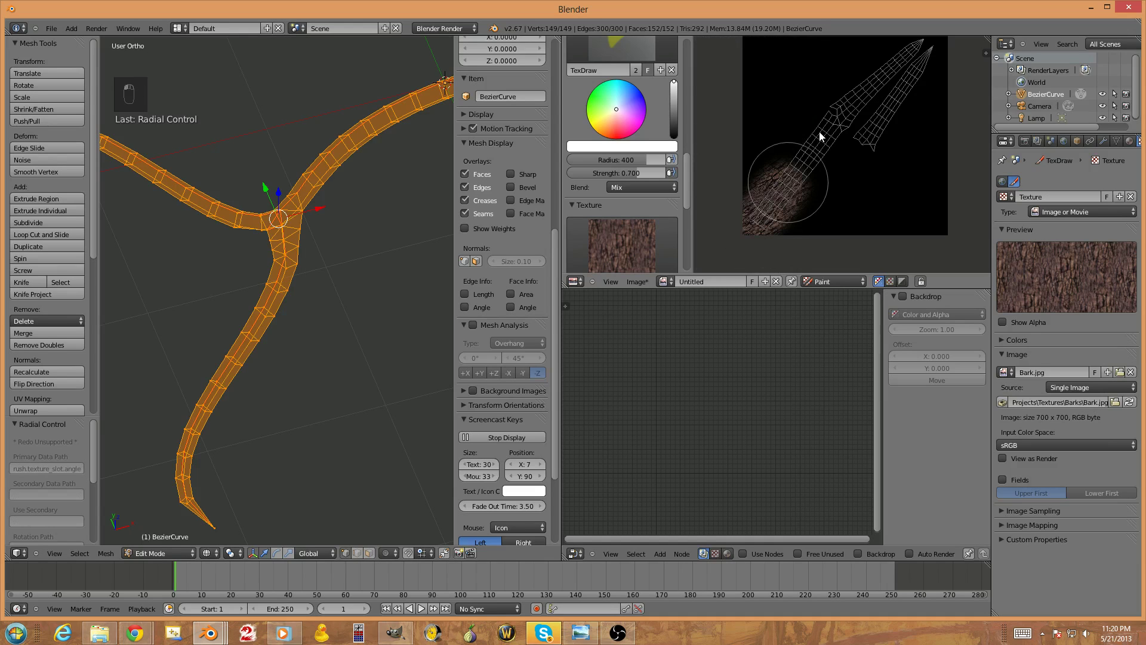
{"action": "left_click_drag", "start_coordinate": [819, 131], "coordinate": [769, 199]}
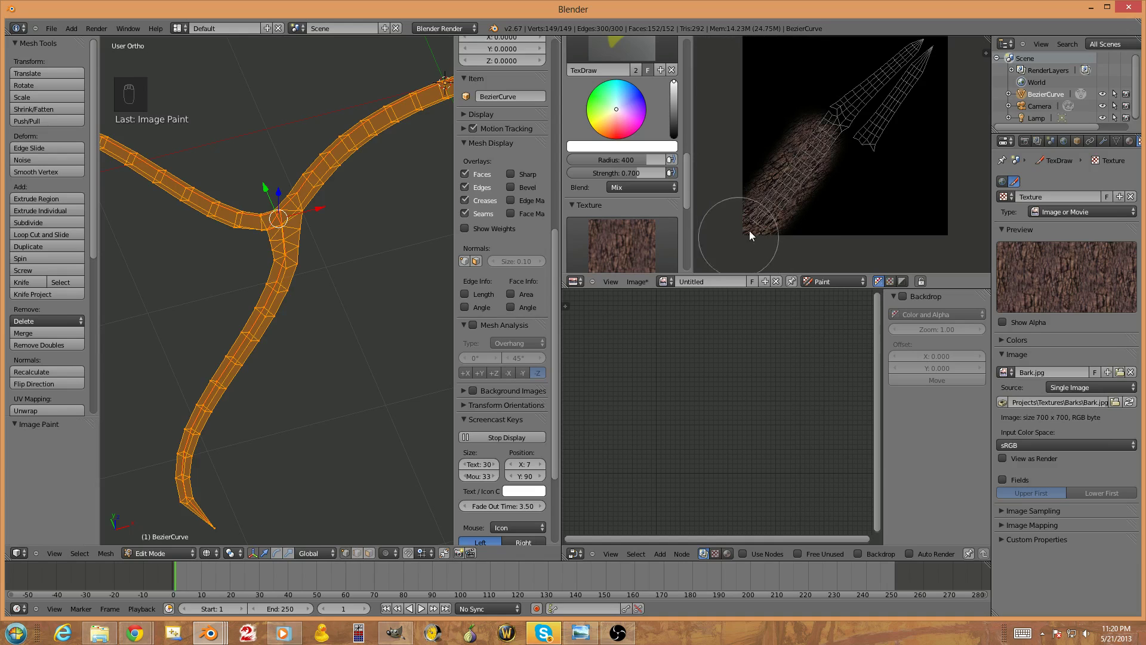
Readjust the brush texture angle and repaint bark along the lower part of the long island up to the fork
{"action": "key", "text": "ctrl+r"}
{"action": "key", "text": "ctrl+f"}
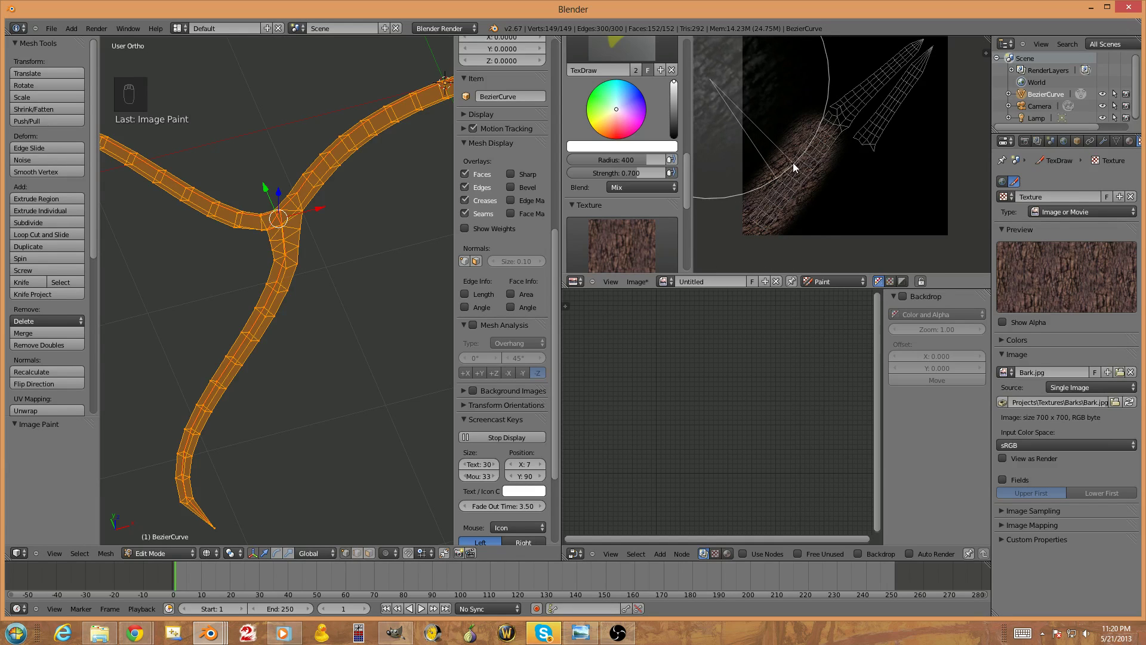
{"action": "left_click", "coordinate": [793, 163]}
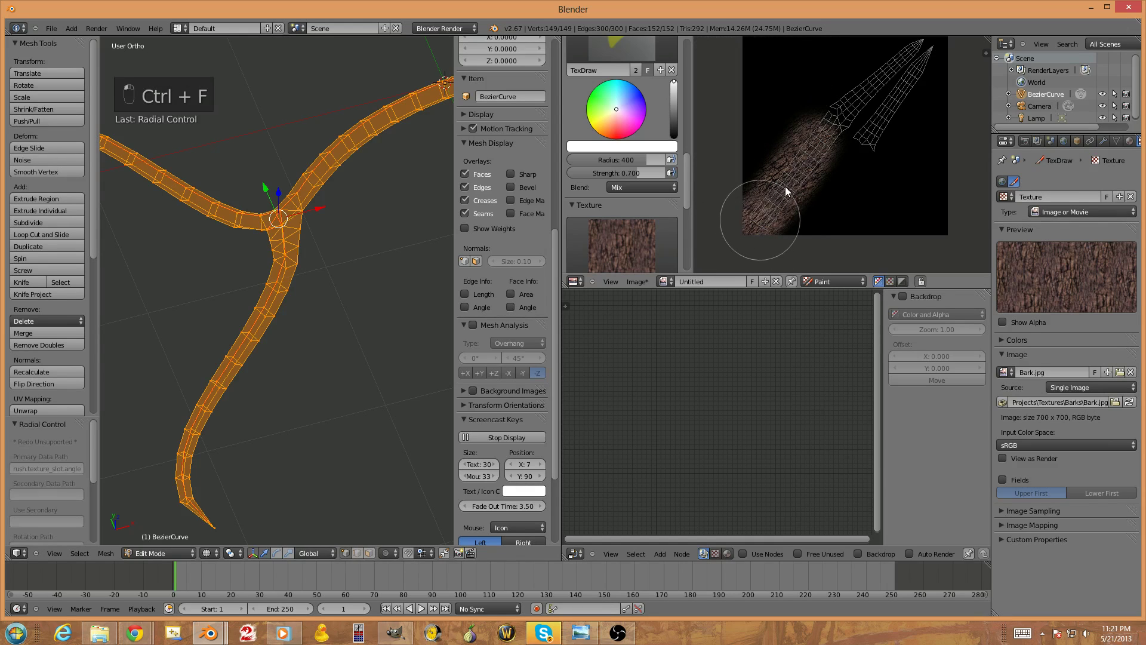
{"action": "left_click_drag", "start_coordinate": [792, 174], "coordinate": [840, 120]}
Realign the brush texture angle at the fork and paint bark over the upper ends of both UV islands
{"action": "key", "text": "ctrl+f"}
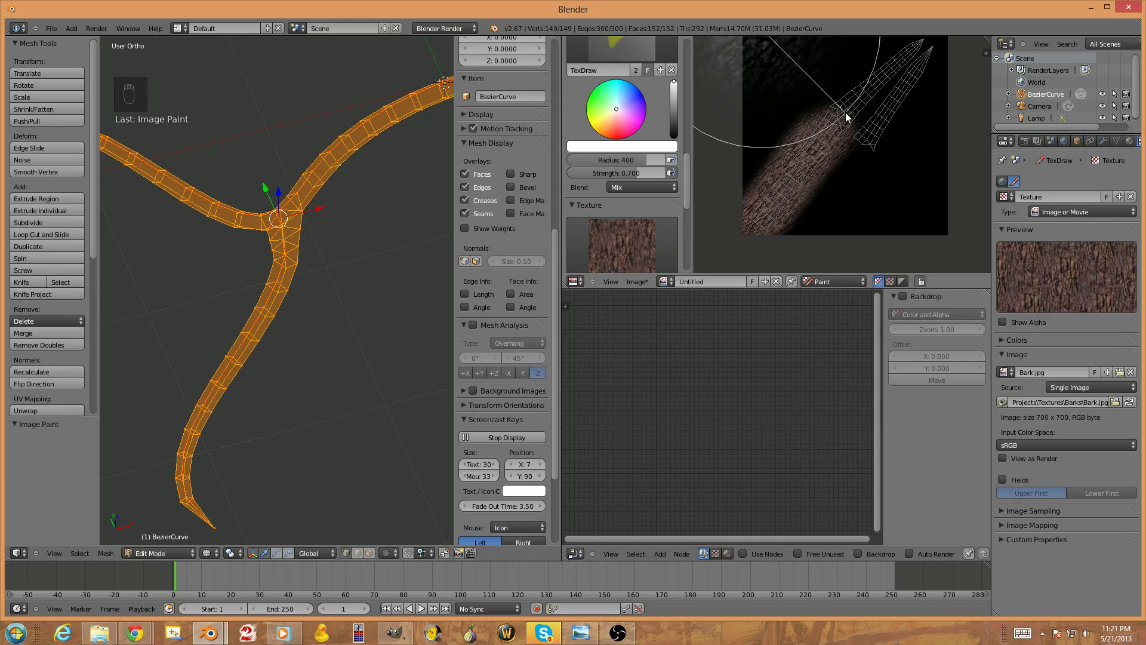
{"action": "left_click", "coordinate": [829, 125]}
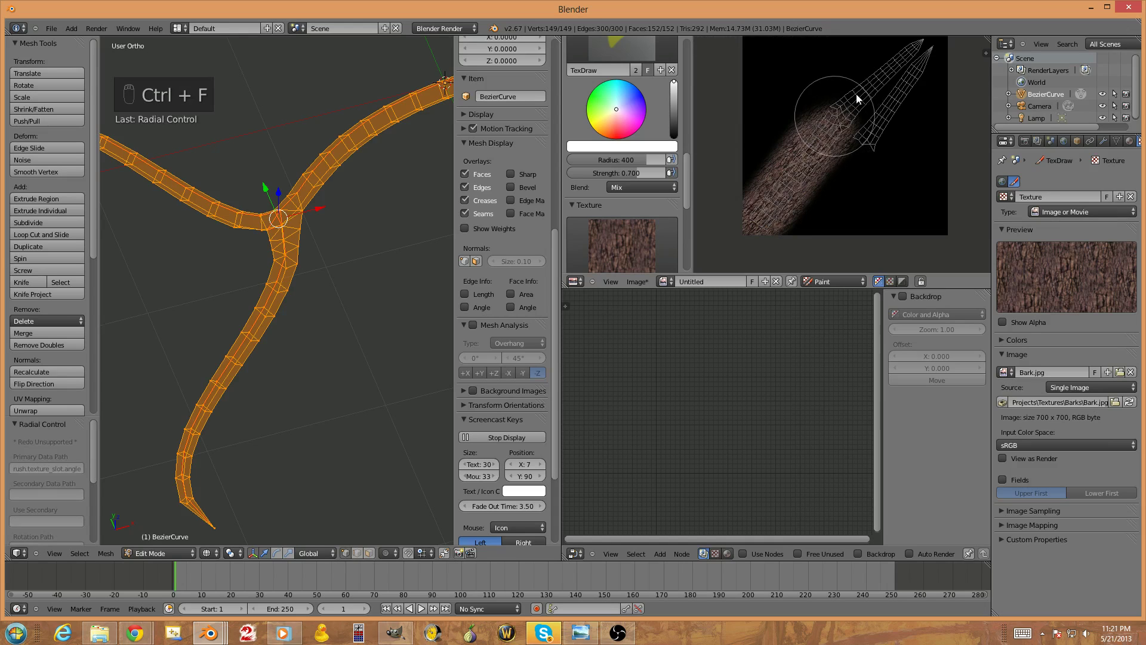
{"action": "left_click_drag", "start_coordinate": [922, 45], "coordinate": [907, 102]}
{"action": "left_click_drag", "start_coordinate": [876, 162], "coordinate": [872, 169]}
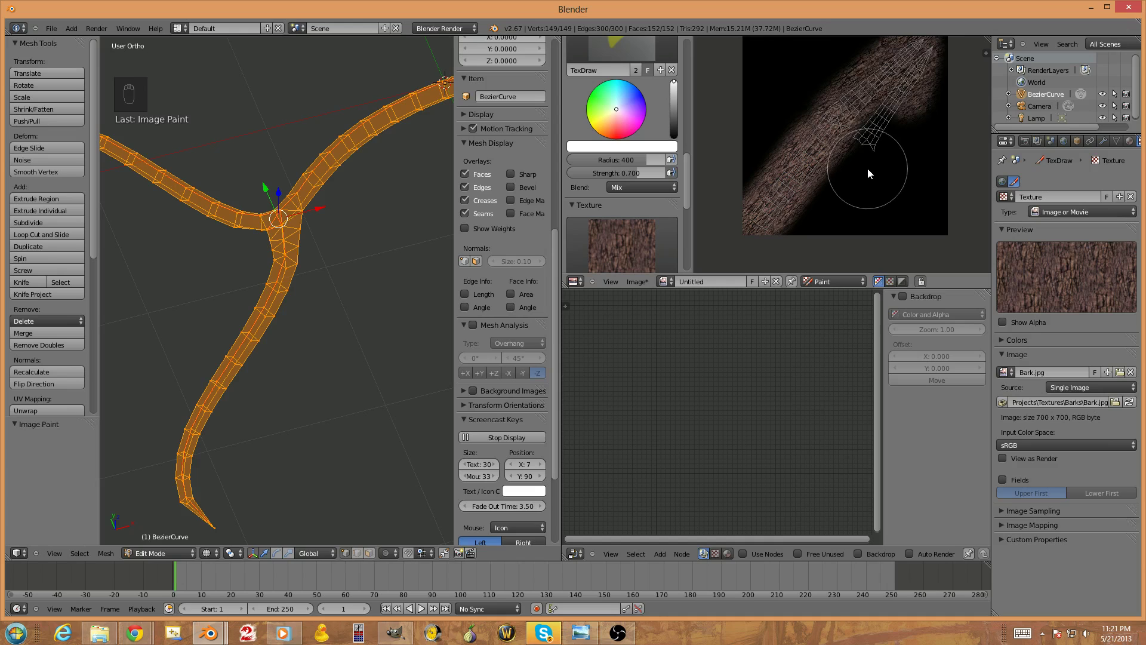
Adjust the brush texture angle again and paint bark over the unpainted base of the shorter UV island
{"action": "key", "text": "ctrl+f"}
{"action": "left_click", "coordinate": [884, 148]}
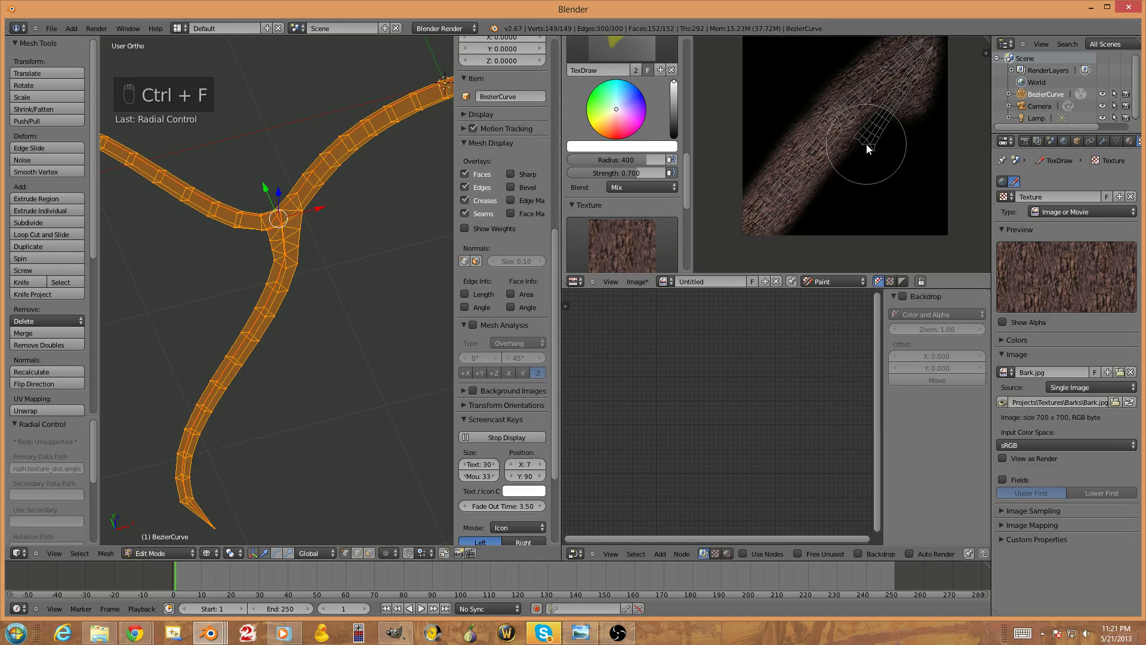
{"action": "left_click_drag", "start_coordinate": [866, 144], "coordinate": [904, 88]}
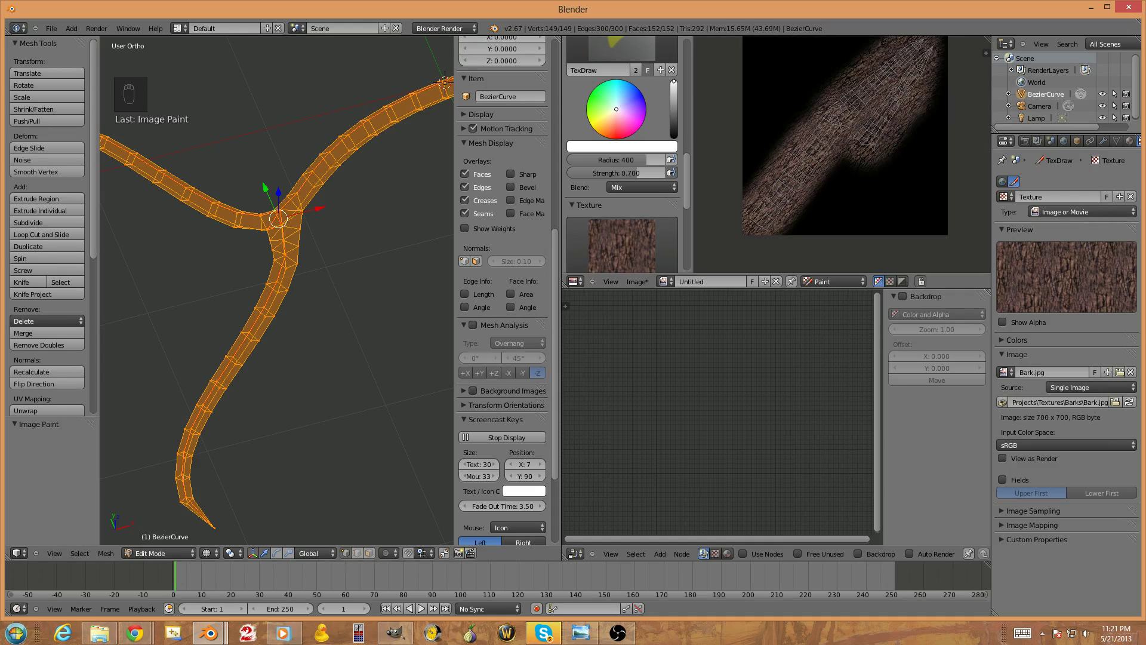
Switch to the CGTextures website in the browser and search its textures for "bark"
{"action": "key", "text": "alt+Tab"}
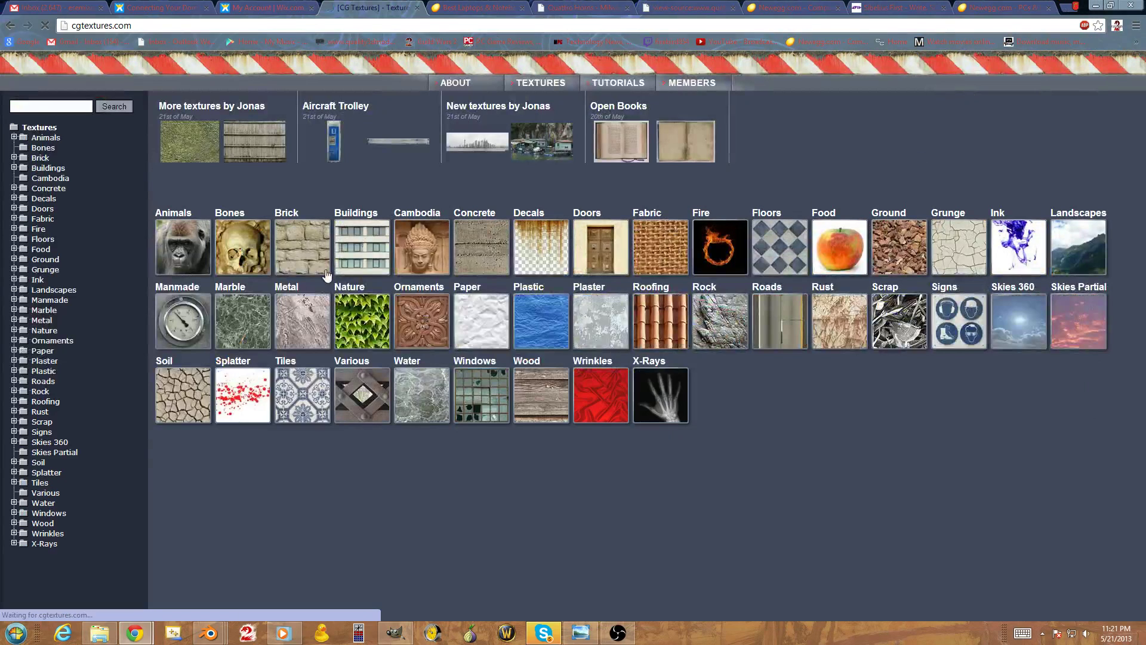
{"action": "left_click", "coordinate": [52, 108]}
{"action": "type", "text": "bark"}
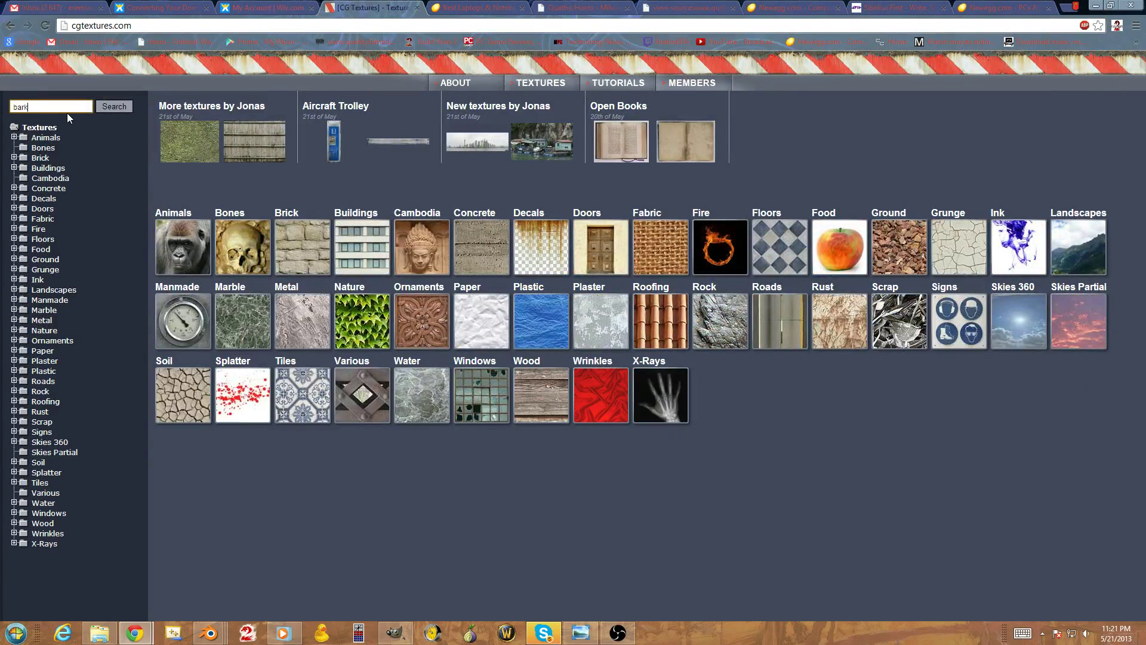
{"action": "key", "text": "Return"}
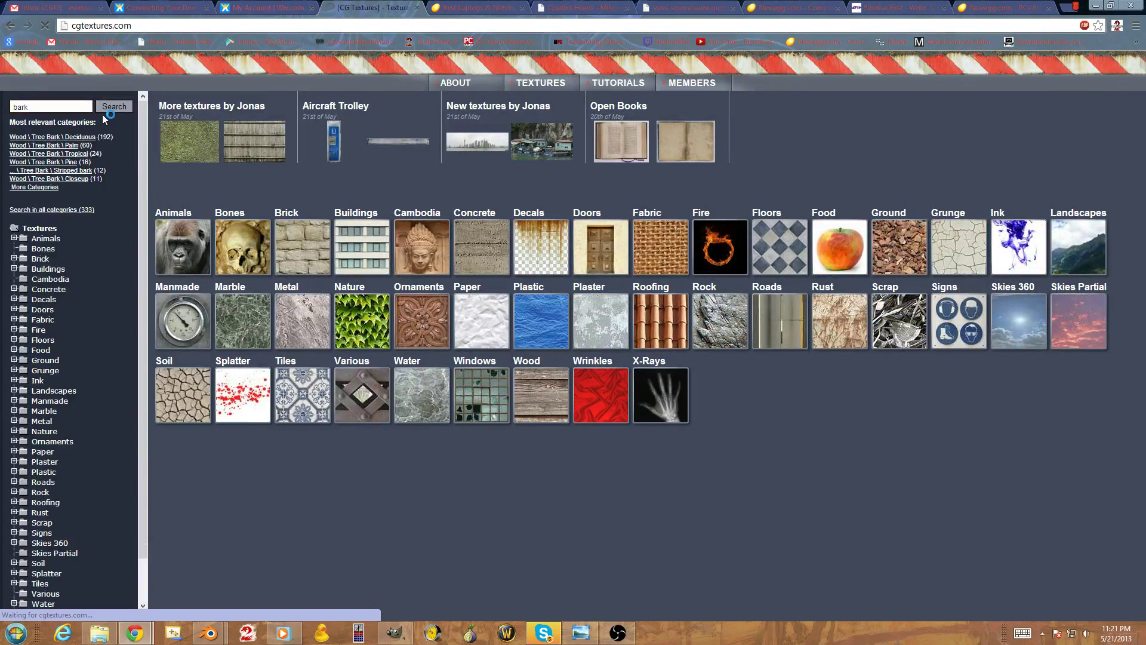
Browse the bark texture search results on CGTextures and switch back to Blender
{"action": "scroll", "coordinate": [437, 221], "scroll_direction": "down", "scroll_amount": 6}
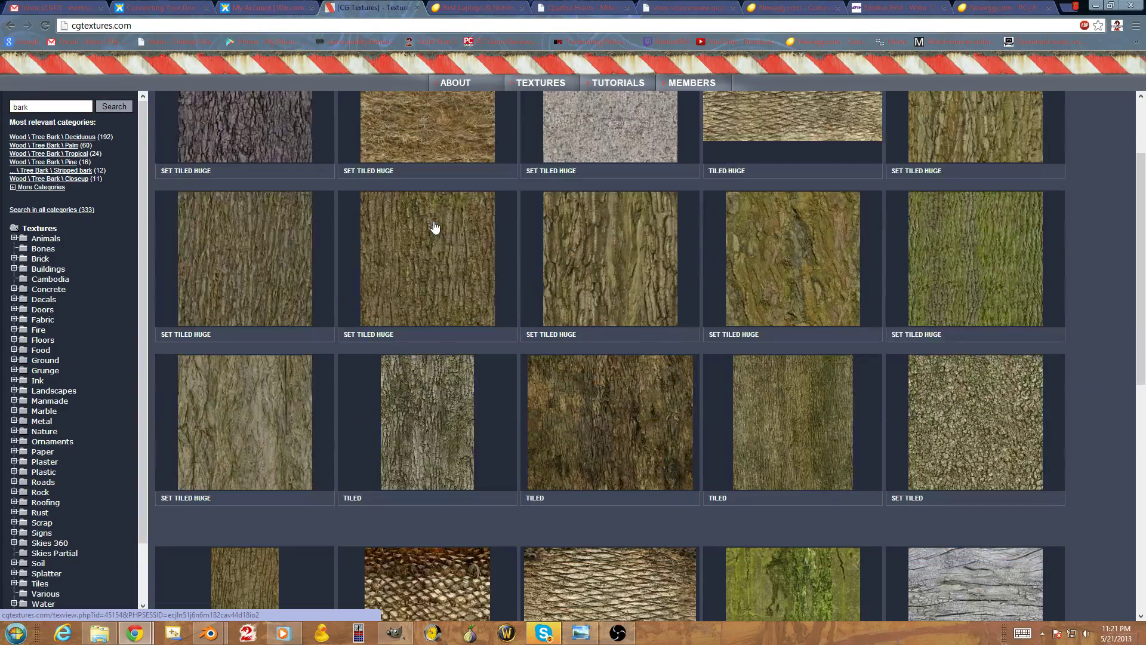
{"action": "scroll", "coordinate": [571, 205], "scroll_direction": "down", "scroll_amount": 5}
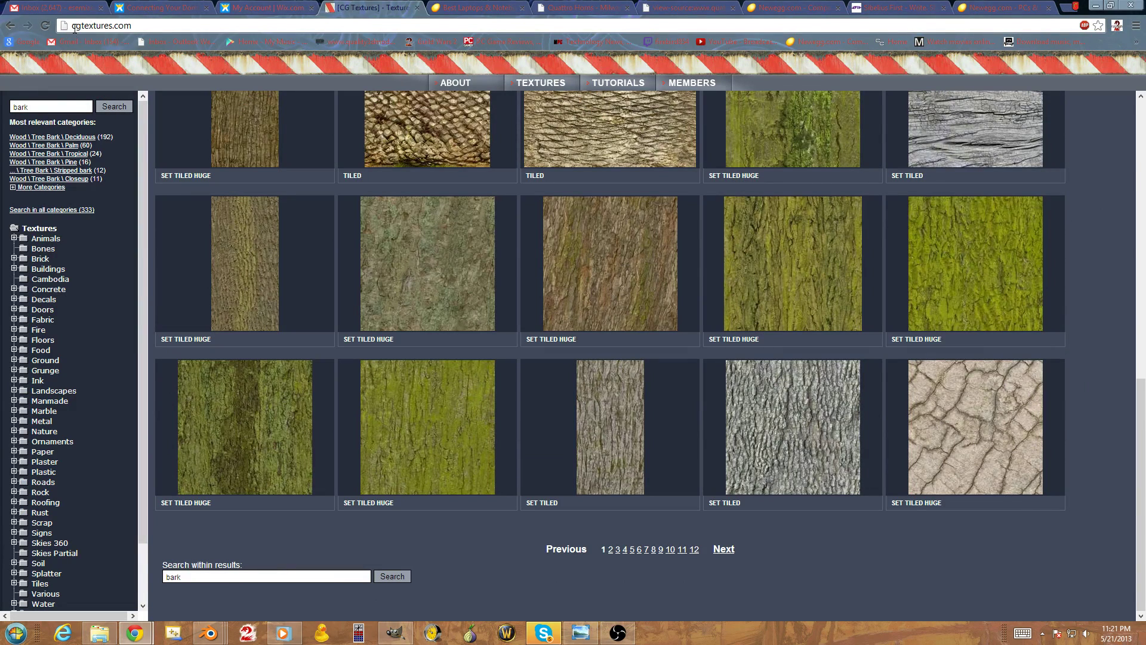
{"action": "left_click_drag", "start_coordinate": [73, 27], "coordinate": [133, 26]}
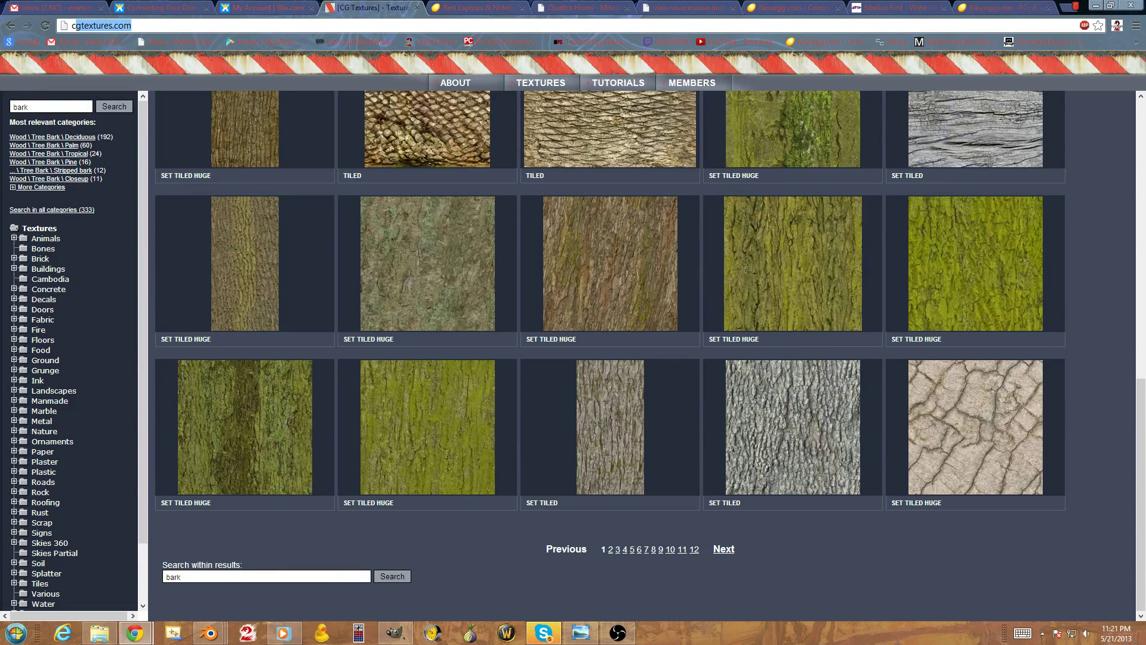
{"action": "key", "text": "alt+Tab"}
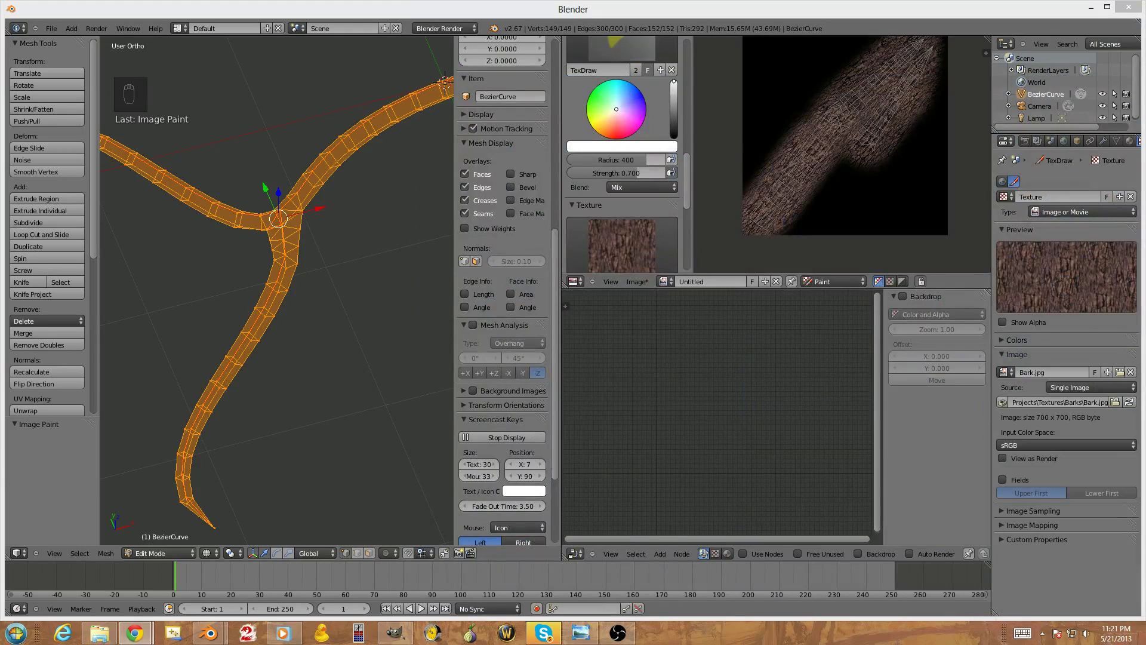
{"action": "left_click", "coordinate": [864, 30]}
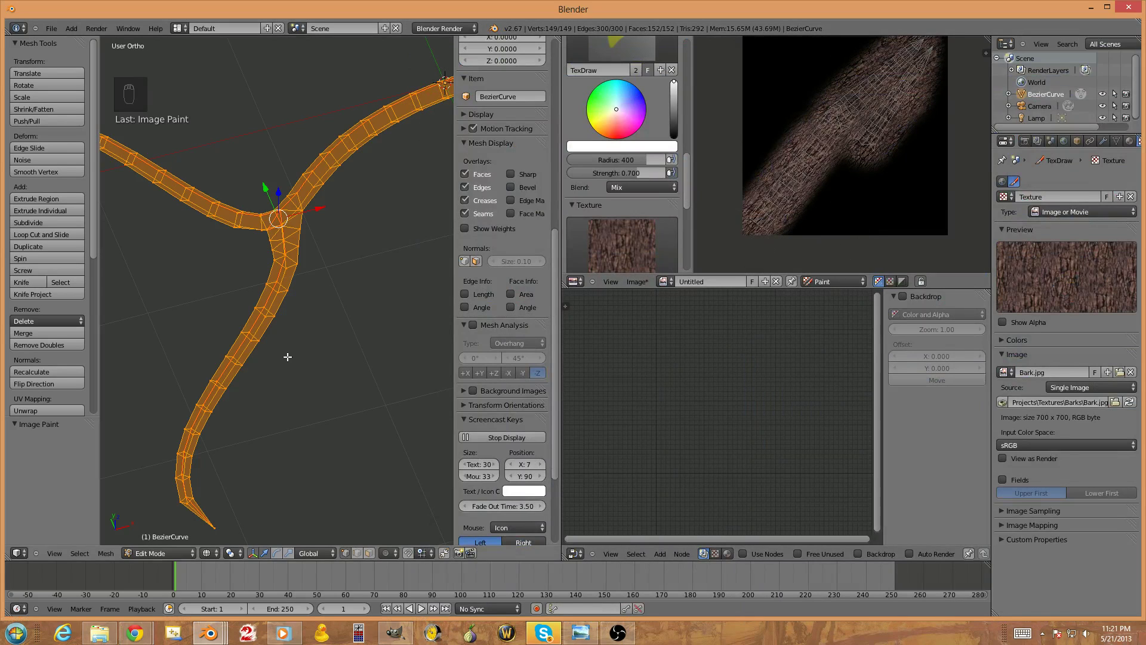
Pack the painted image into the file as PNG and rename it "bark"
{"action": "left_click", "coordinate": [636, 282]}
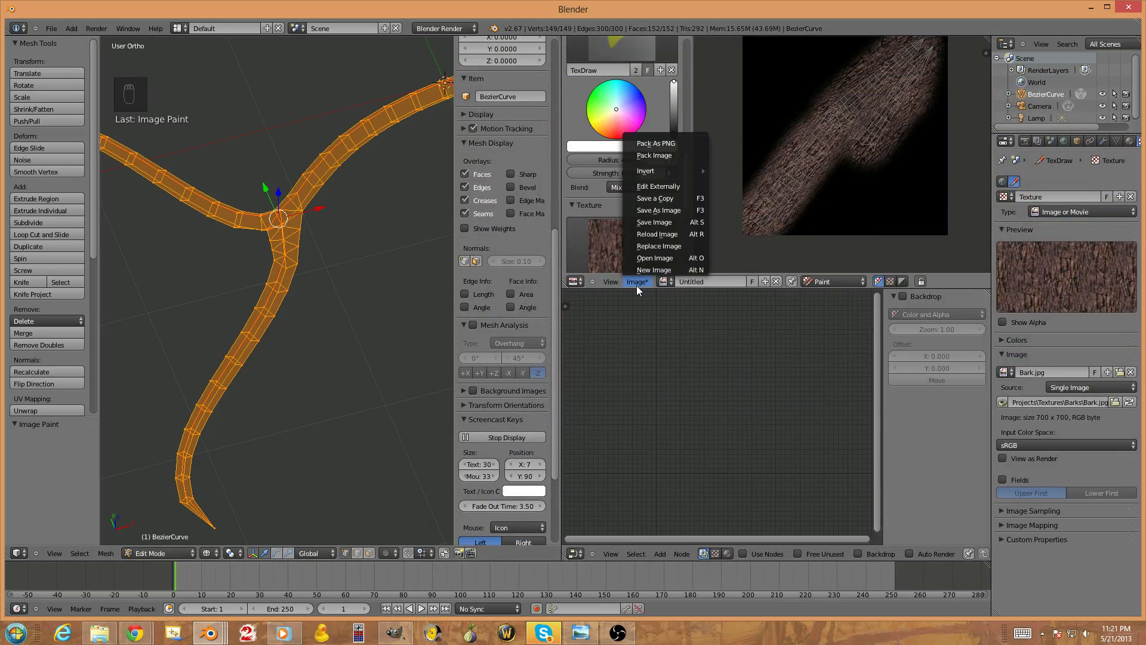
{"action": "left_click", "coordinate": [678, 145]}
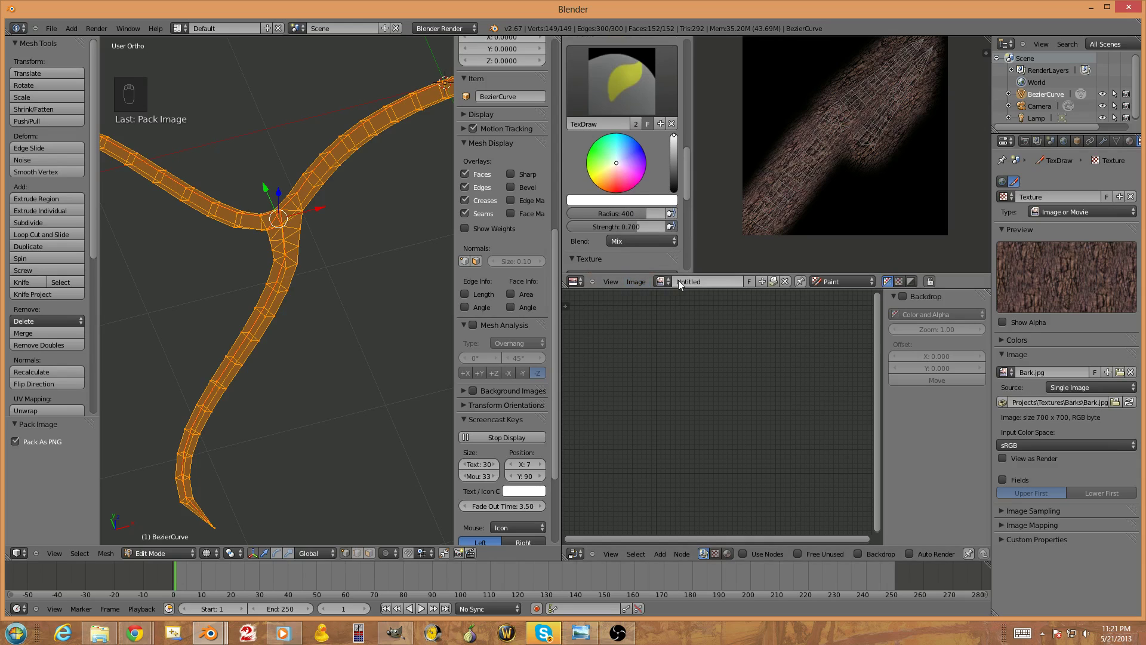
{"action": "type", "text": "hi"}
{"action": "key", "text": "Return"}
{"action": "left_click", "coordinate": [706, 281]}
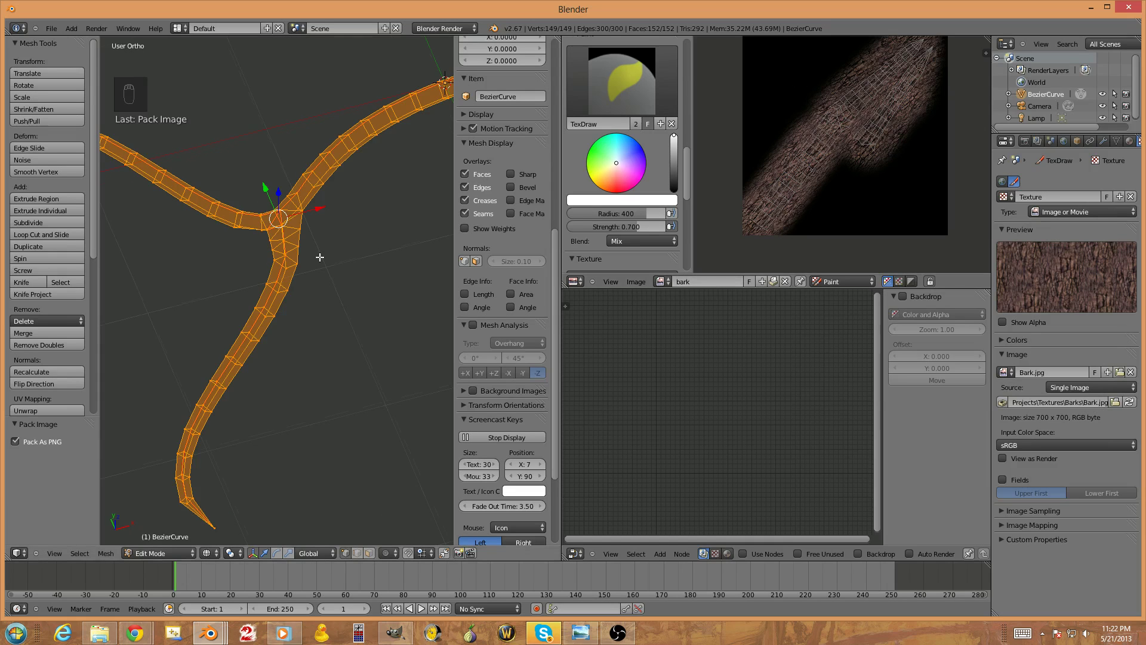
Switch the render engine to Cycles and set the node editor to material shader nodes
{"action": "scroll", "coordinate": [326, 245], "scroll_direction": "down", "scroll_amount": 6}
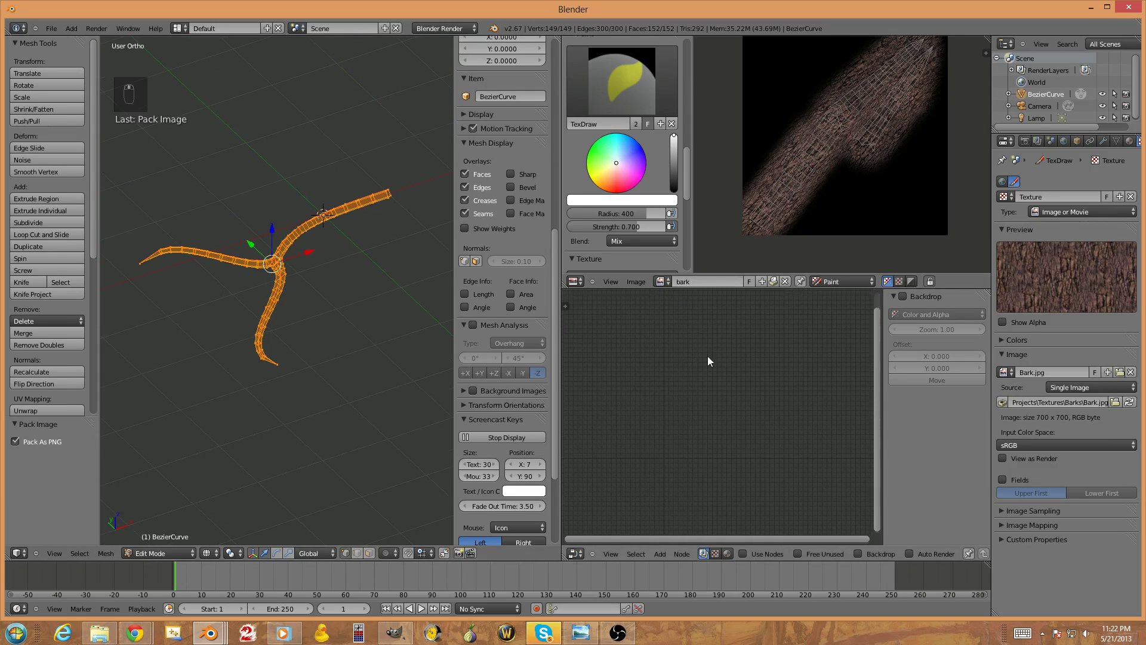
{"action": "left_click", "coordinate": [439, 30]}
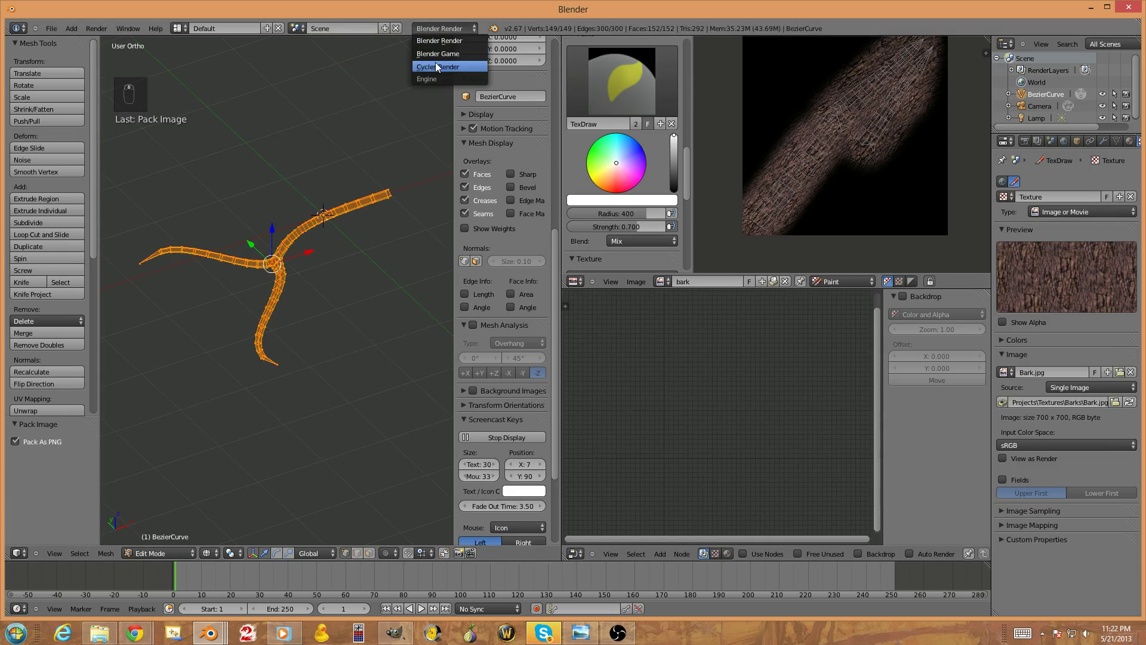
{"action": "left_click", "coordinate": [437, 63]}
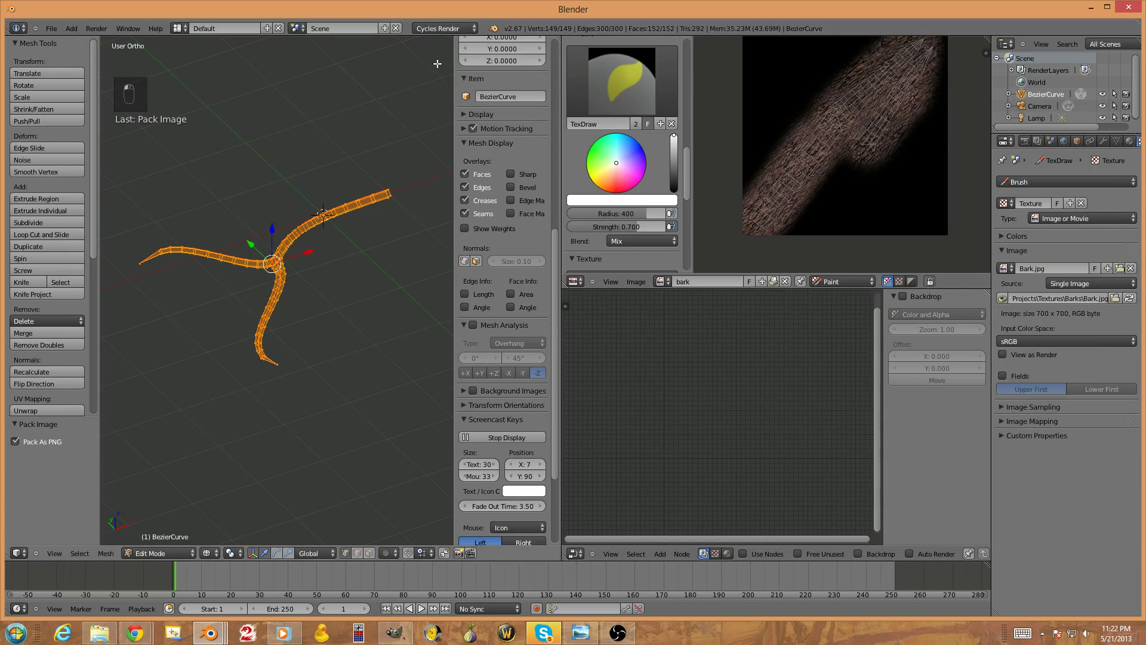
{"action": "left_click", "coordinate": [728, 553]}
{"action": "scroll", "coordinate": [1093, 142], "scroll_direction": "right", "scroll_amount": 2}
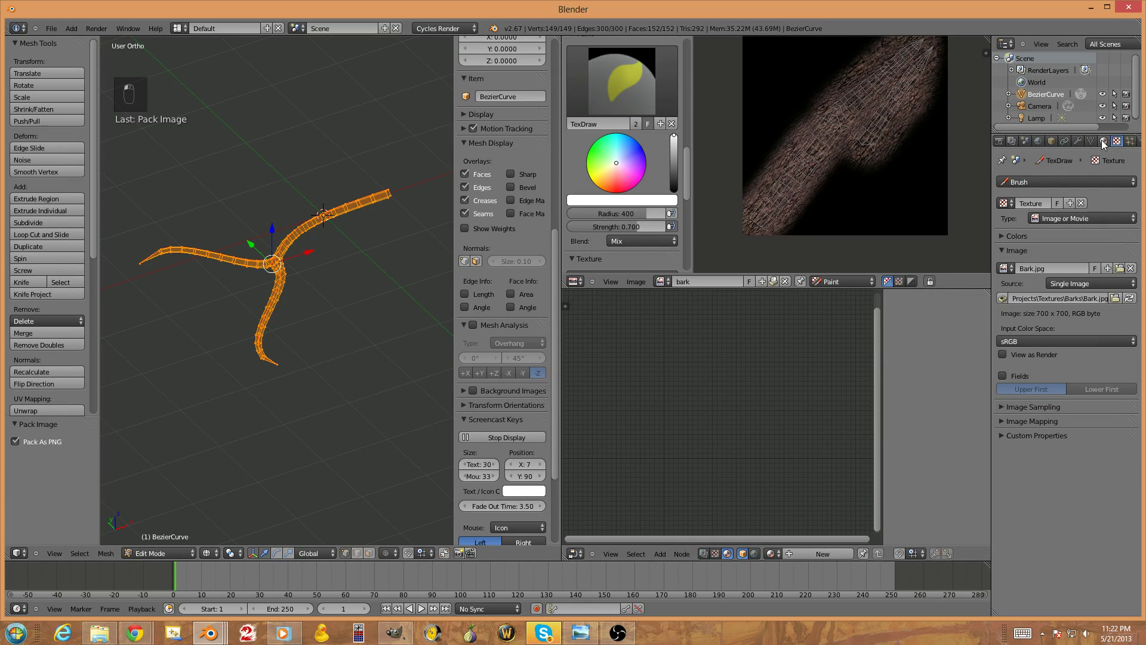
Create a new material for the branch and feed an Image Texture into its Diffuse BSDF color
{"action": "left_click", "coordinate": [1104, 141]}
{"action": "left_click", "coordinate": [1042, 235]}
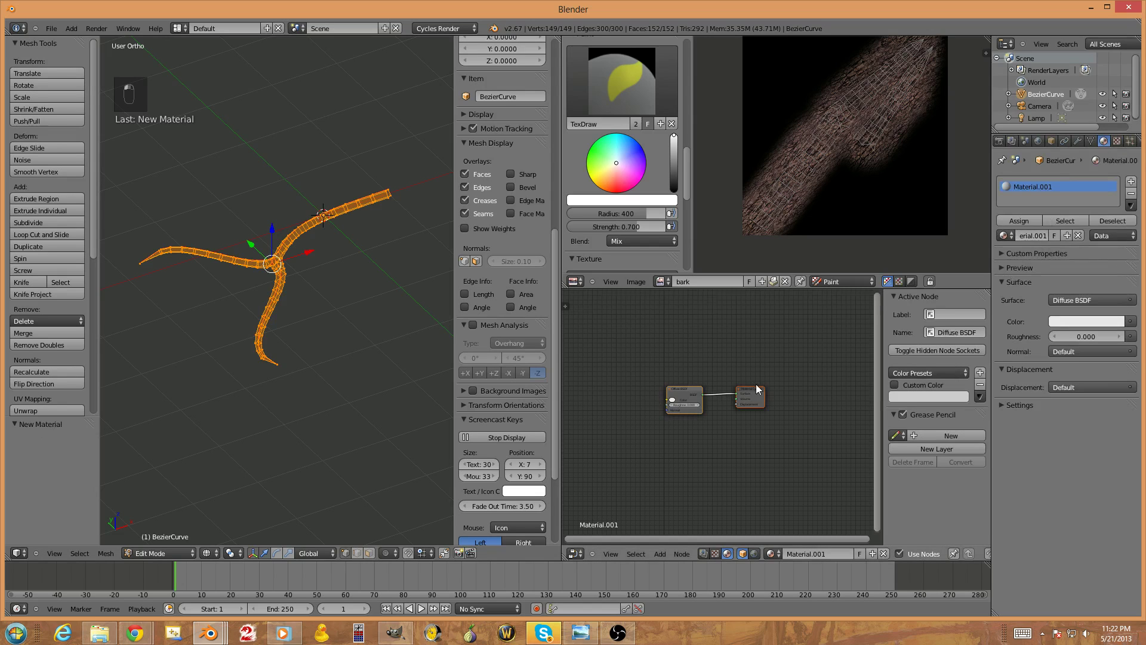
{"action": "key", "text": "Home"}
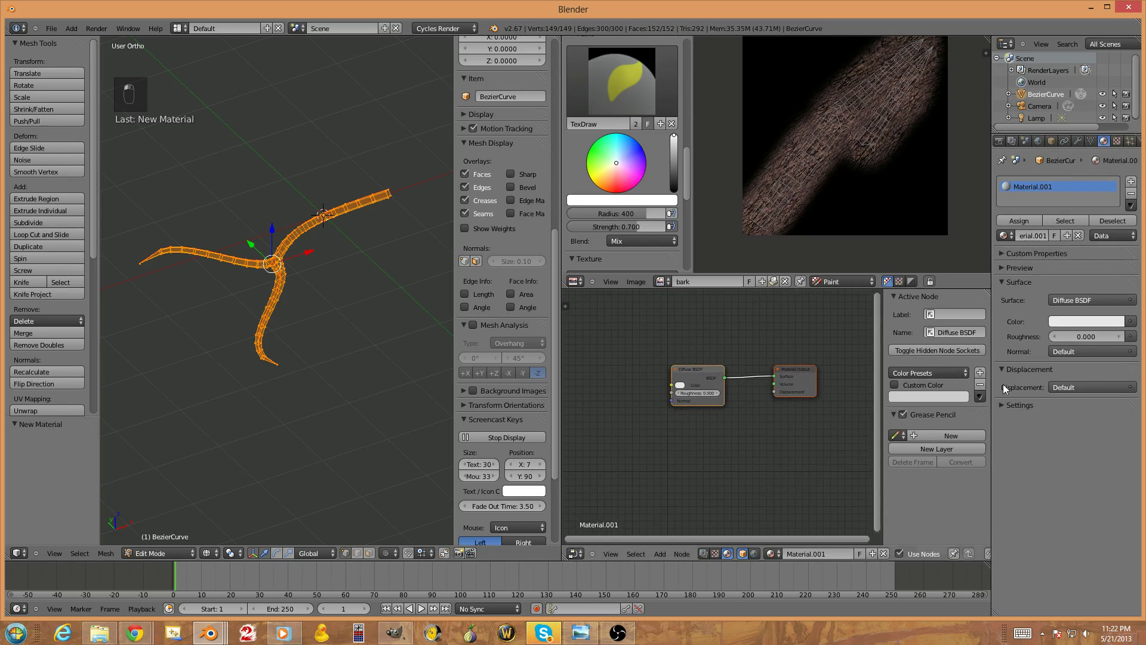
{"action": "left_click", "coordinate": [1121, 323]}
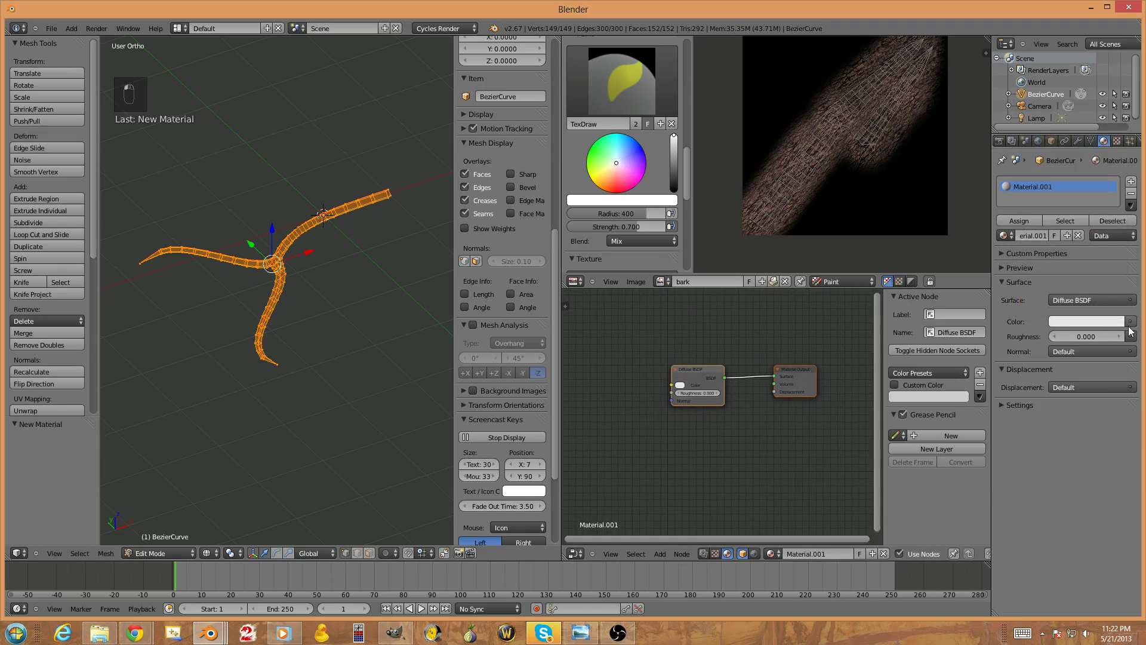
{"action": "left_click", "coordinate": [1130, 326]}
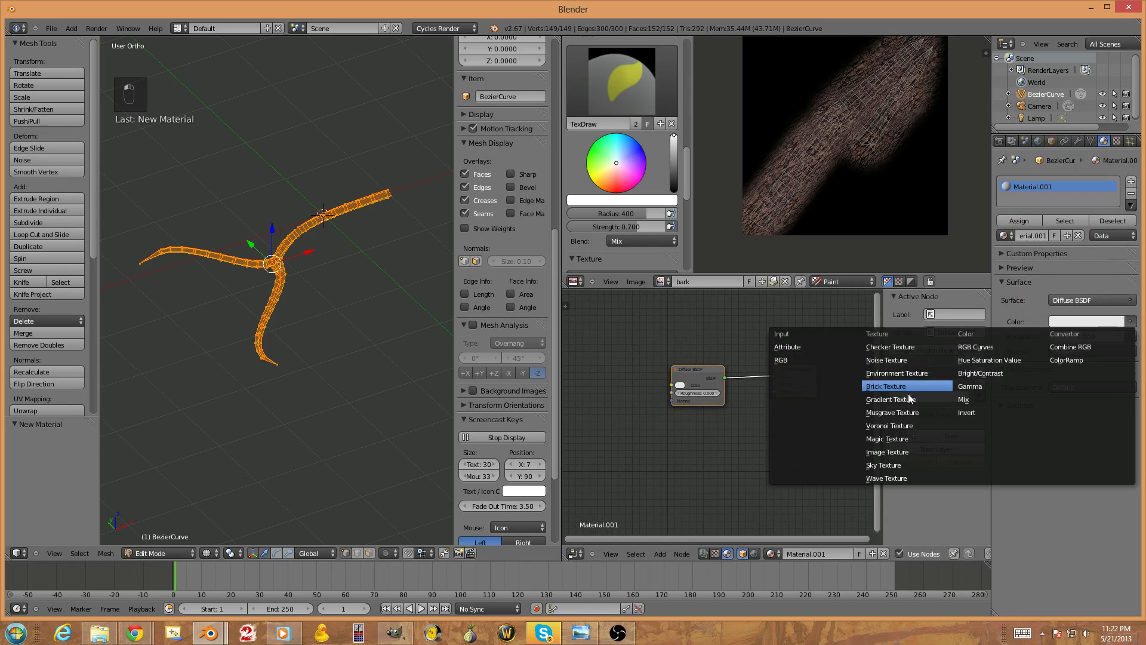
{"action": "left_click", "coordinate": [905, 452]}
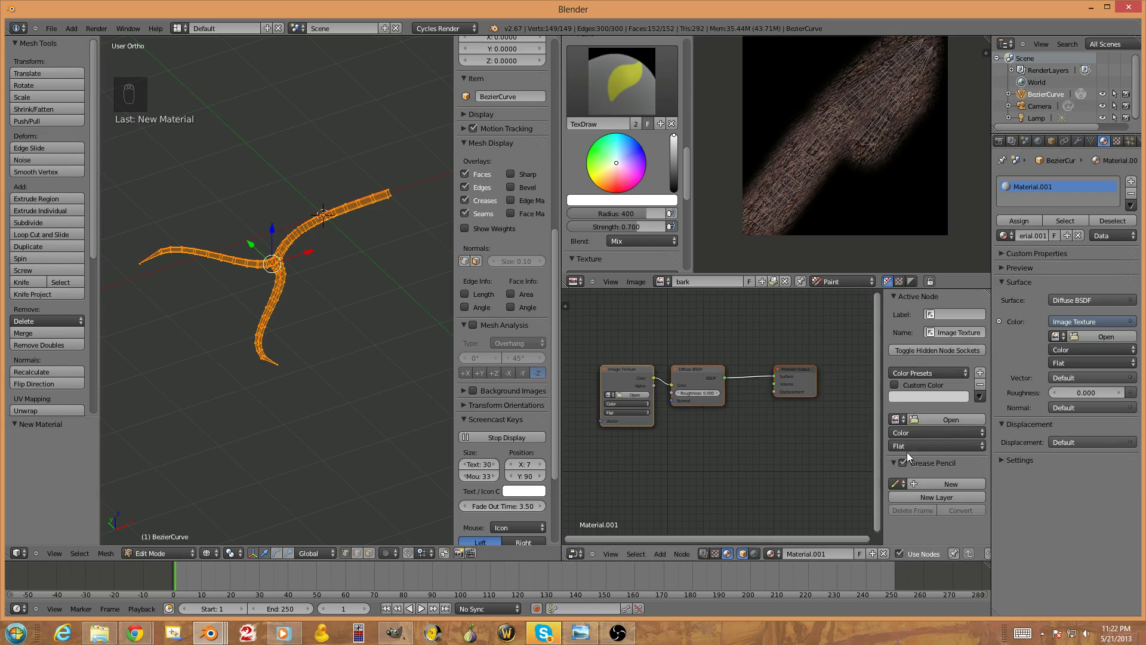
Assign the painted "bark" image, rather than Bark.jpg, to the material's Image Texture
{"action": "left_click", "coordinate": [1057, 336]}
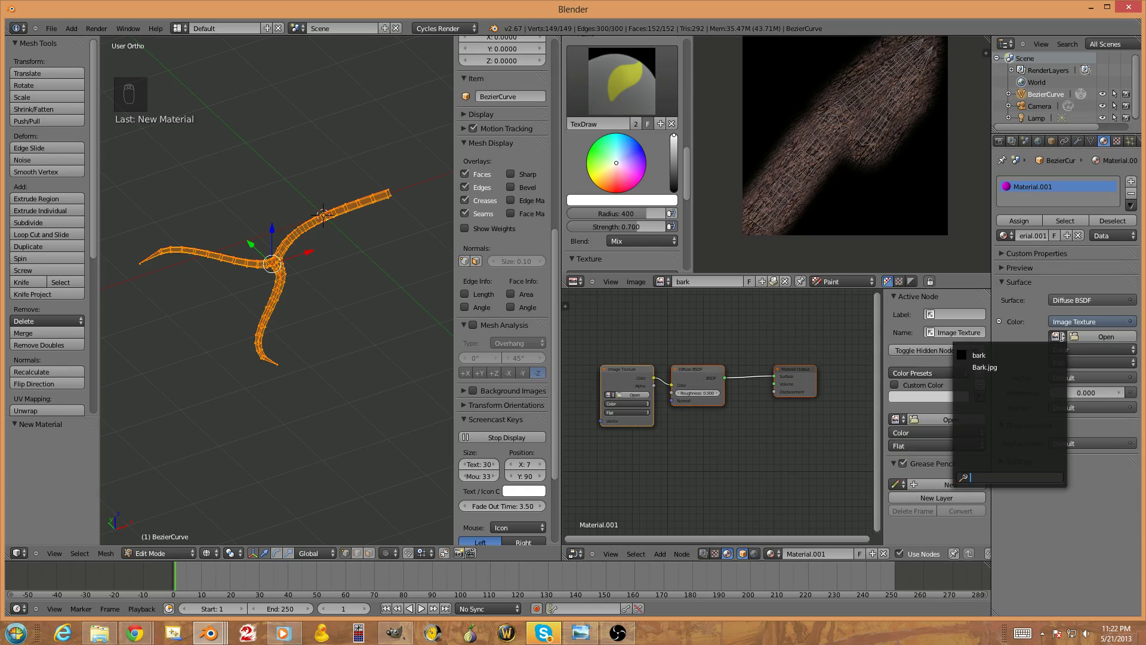
{"action": "left_click", "coordinate": [1033, 367]}
{"action": "left_click", "coordinate": [1057, 336]}
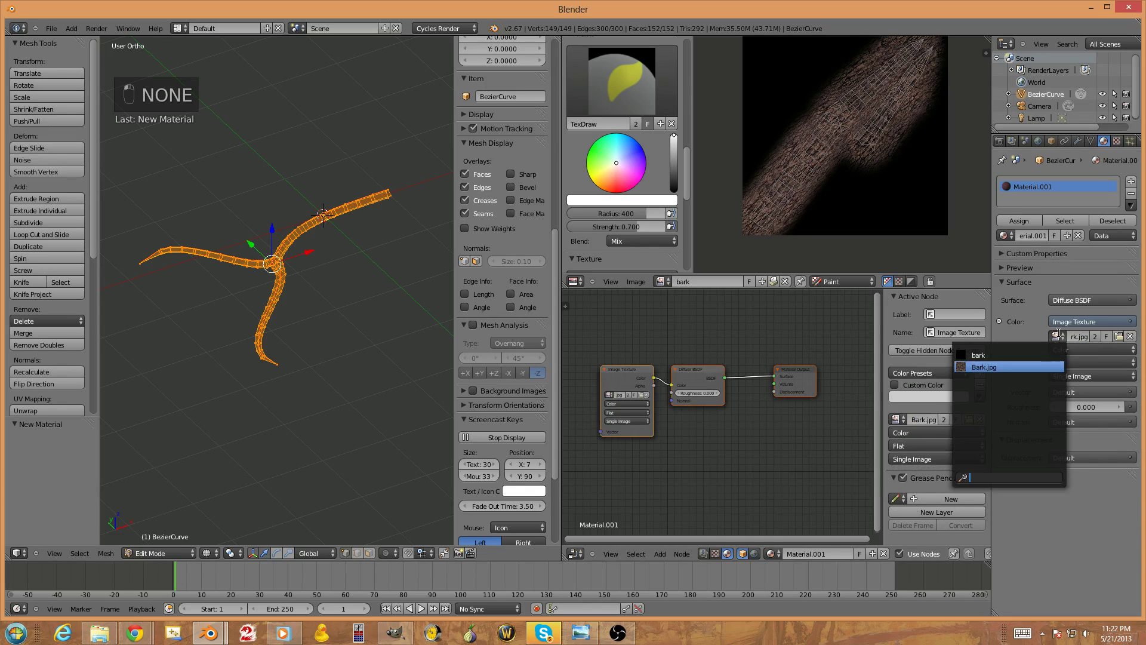
{"action": "left_click", "coordinate": [1030, 341]}
{"action": "left_click", "coordinate": [1057, 337]}
{"action": "left_click", "coordinate": [1037, 355]}
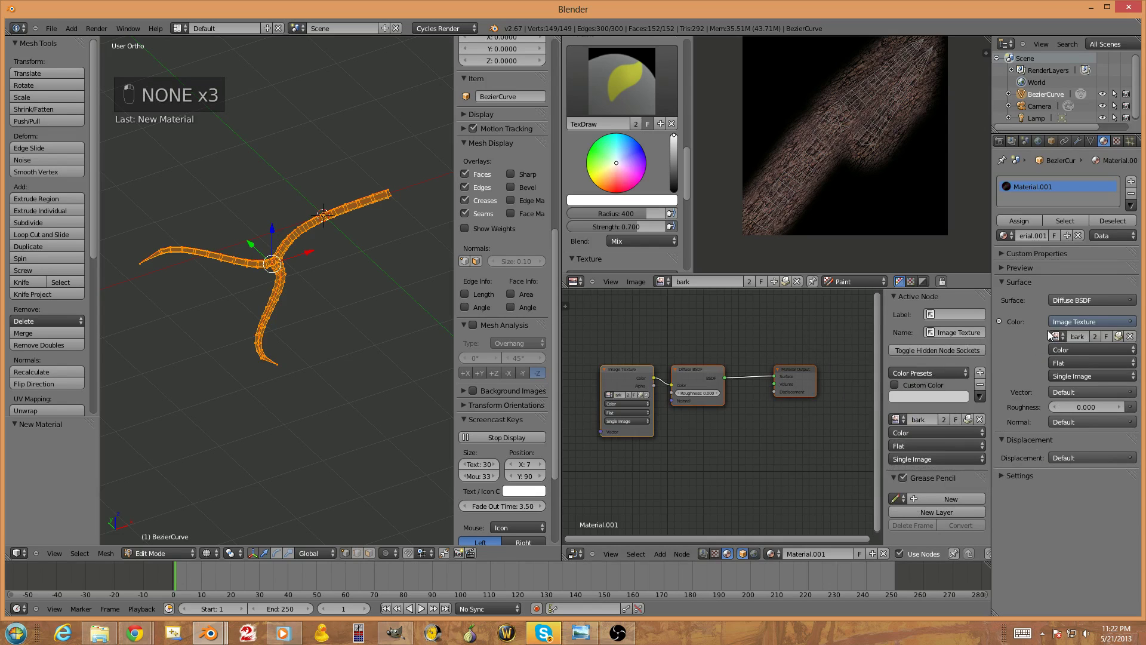
Change the viewport shading to display the bark texture on the branch and return to Object Mode
{"action": "left_click", "coordinate": [213, 558]}
{"action": "left_click", "coordinate": [248, 478]}
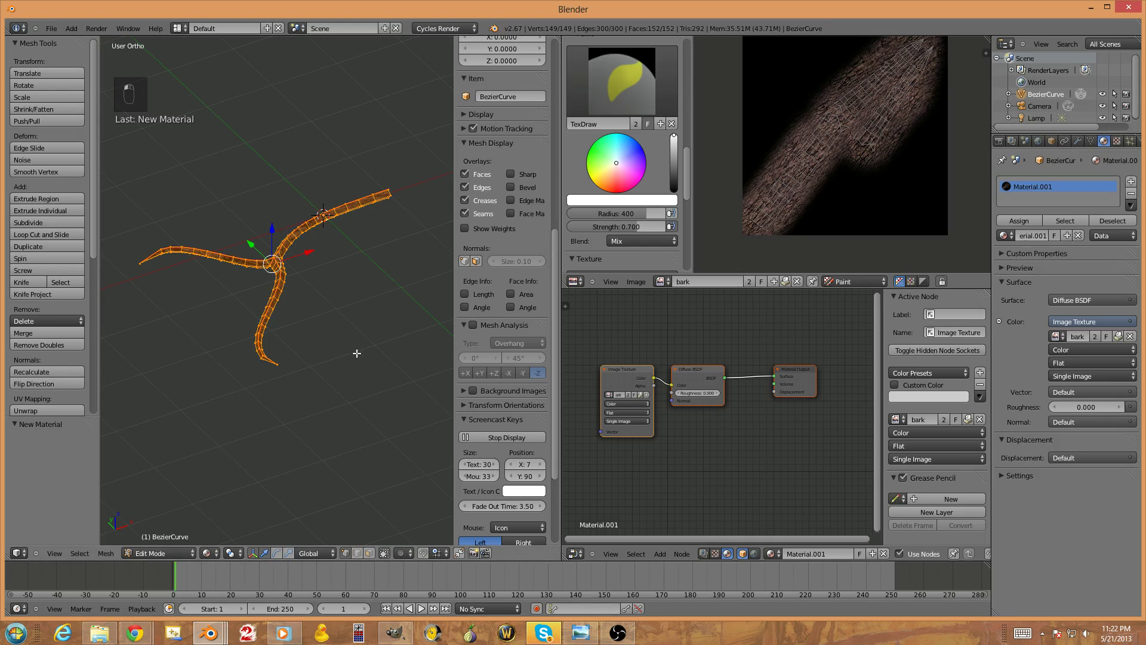
{"action": "scroll", "coordinate": [345, 372], "scroll_direction": "up", "scroll_amount": 5}
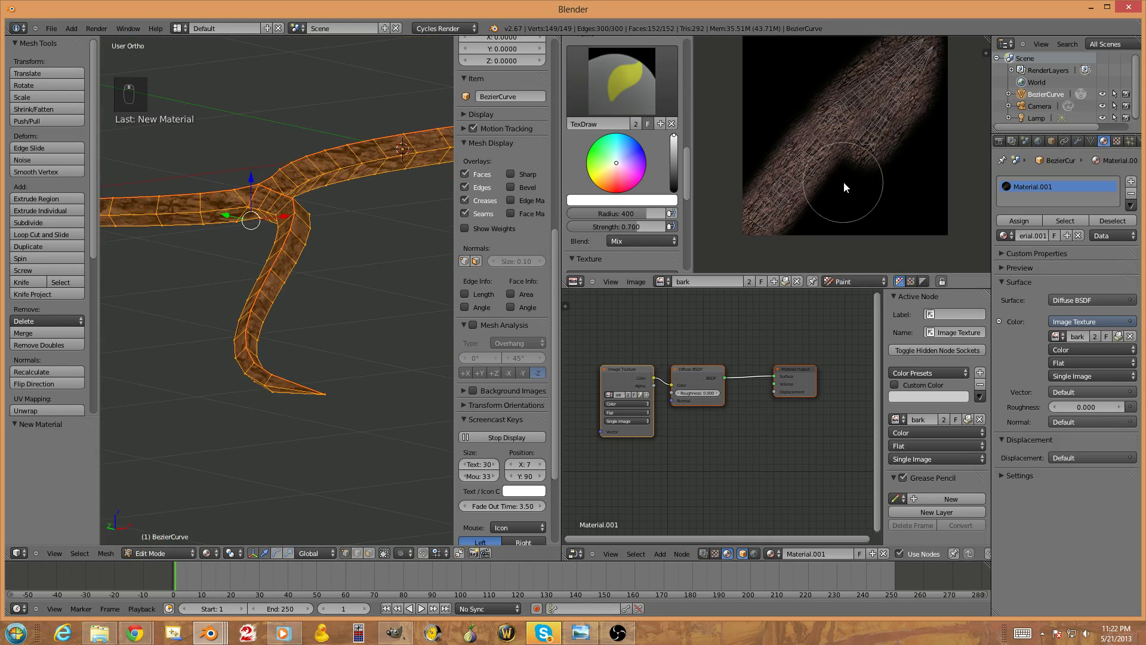
{"action": "middle_click_drag", "start_coordinate": [345, 385], "coordinate": [310, 372]}
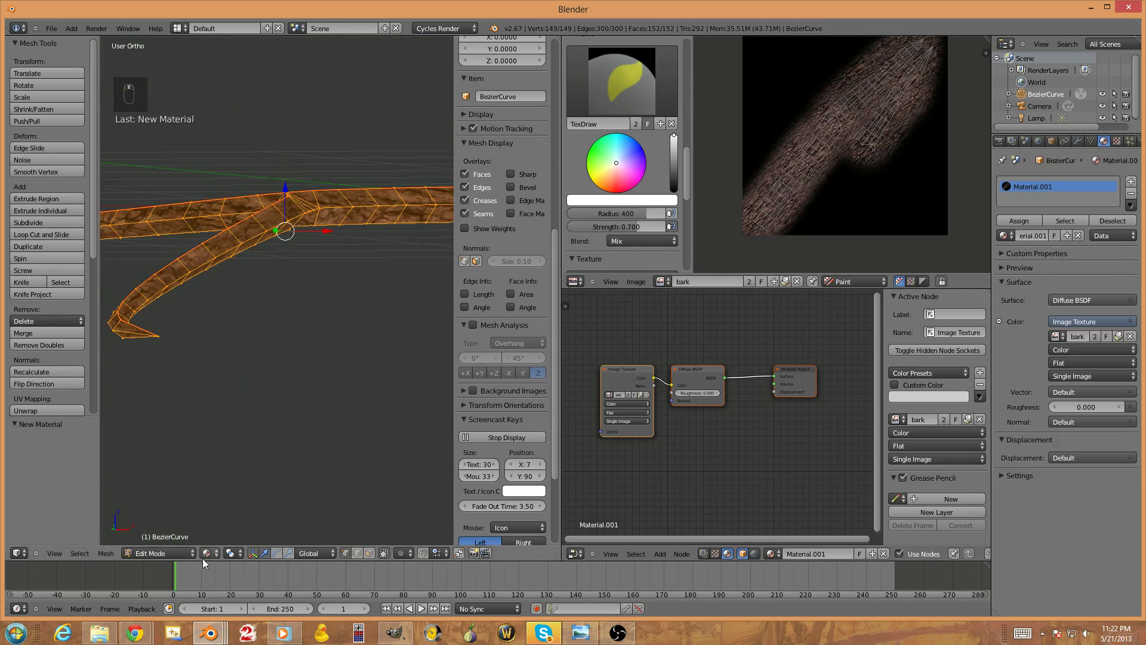
{"action": "left_click", "coordinate": [184, 553]}
{"action": "left_click", "coordinate": [184, 538]}
{"action": "middle_click_drag", "start_coordinate": [184, 539], "coordinate": [299, 412]}
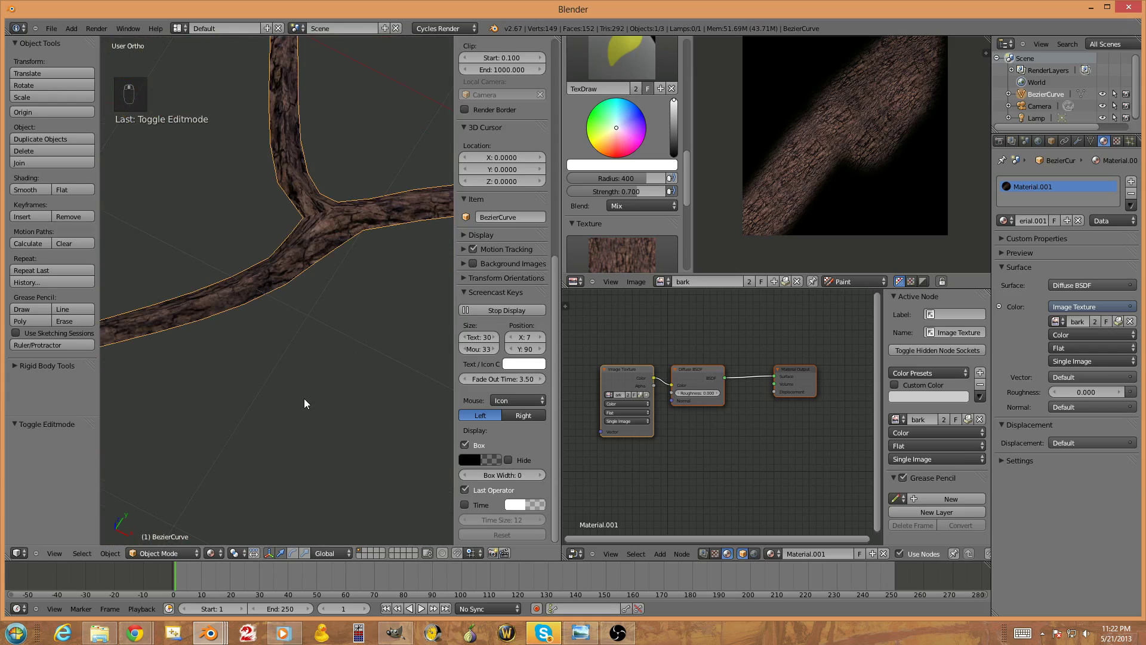
Add a Multiresolution modifier to the branch and subdivide it three times with Catmull-Clark
{"action": "left_click", "coordinate": [1078, 142]}
{"action": "left_click", "coordinate": [1063, 183]}
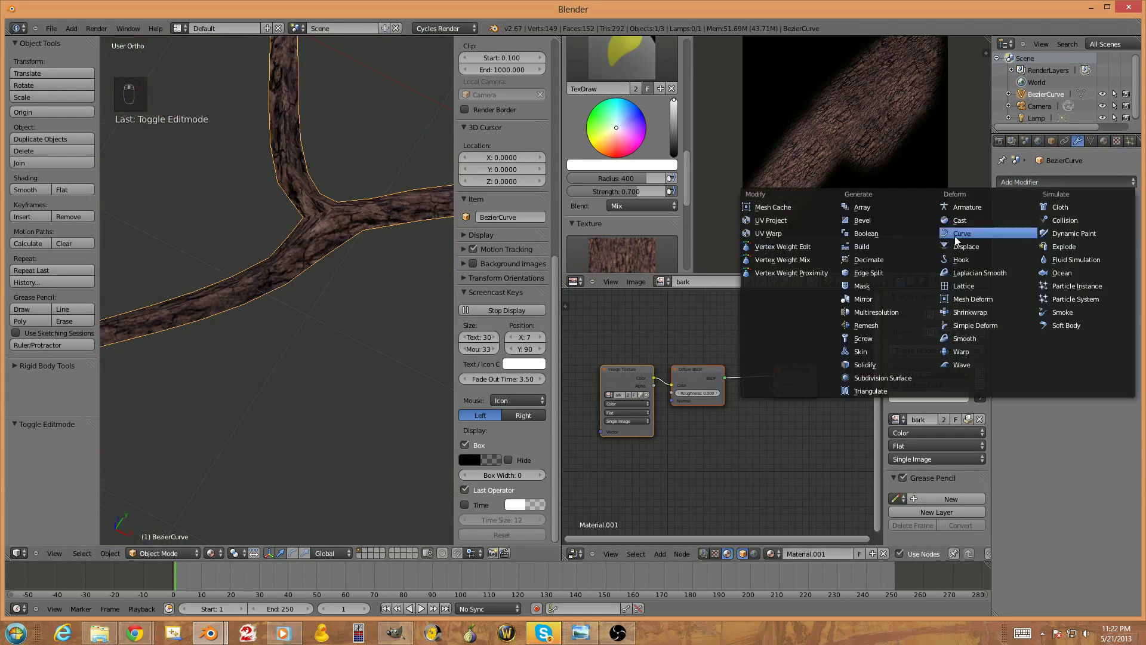
{"action": "left_click", "coordinate": [879, 312]}
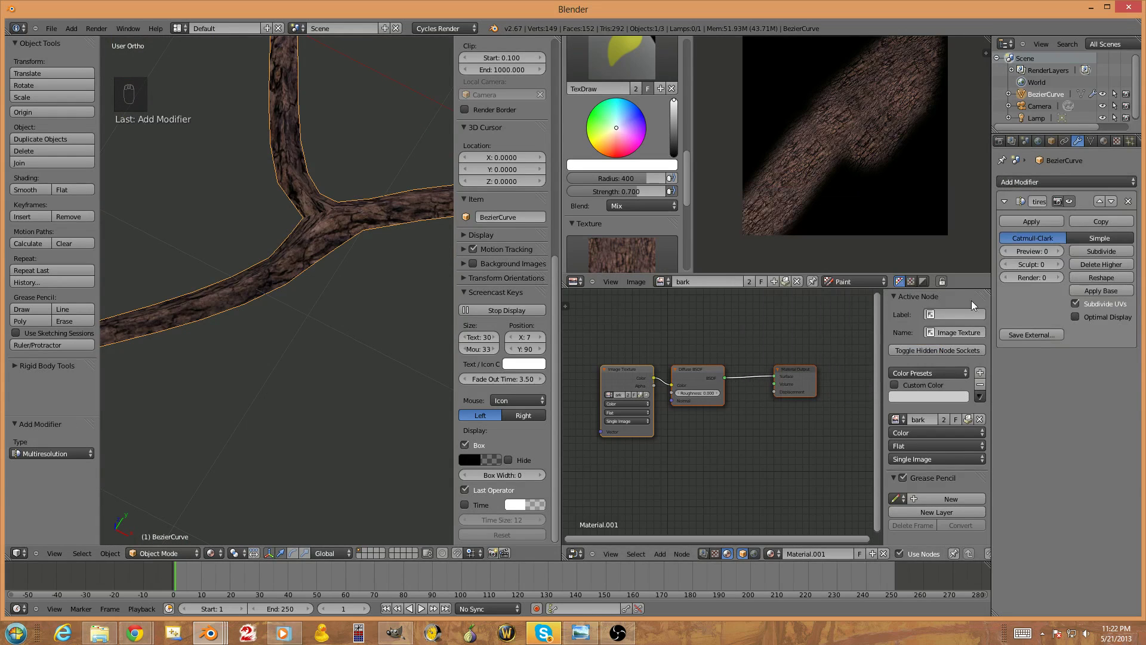
{"action": "left_click", "coordinate": [1108, 253]}
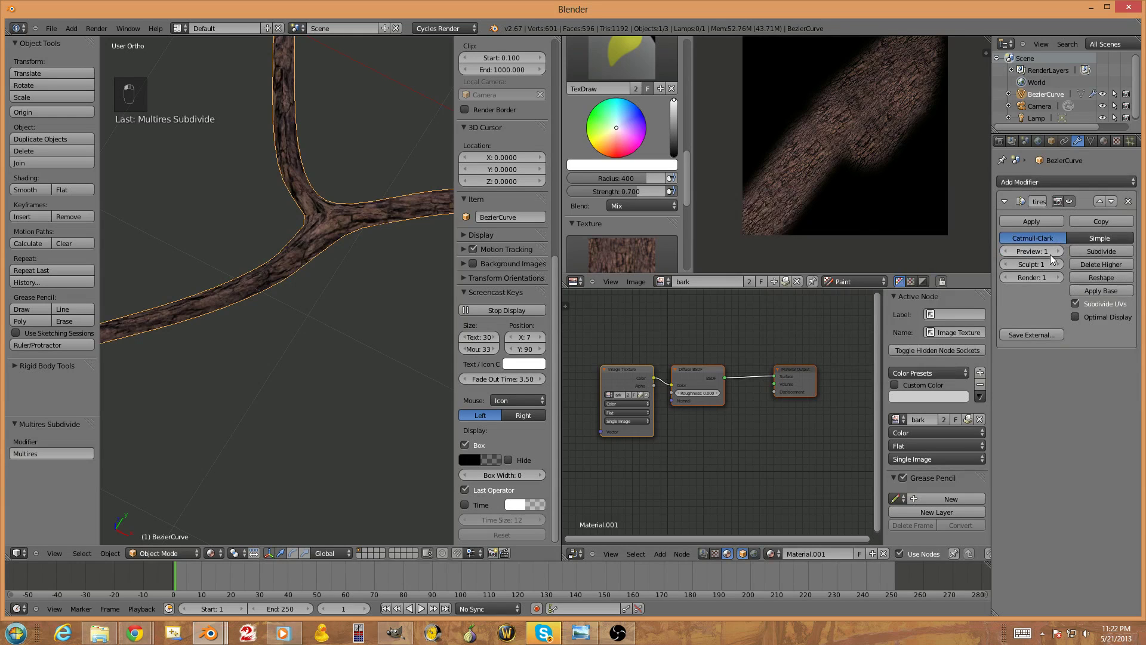
{"action": "middle_click_drag", "start_coordinate": [400, 275], "coordinate": [349, 267]}
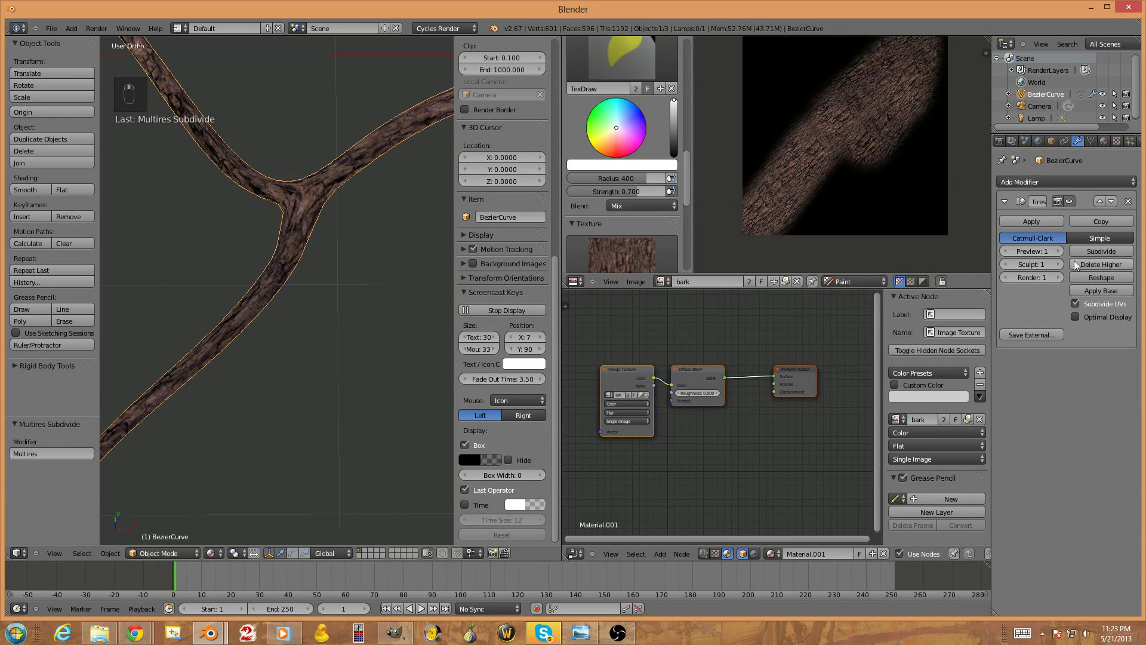
{"action": "left_click", "coordinate": [1109, 253]}
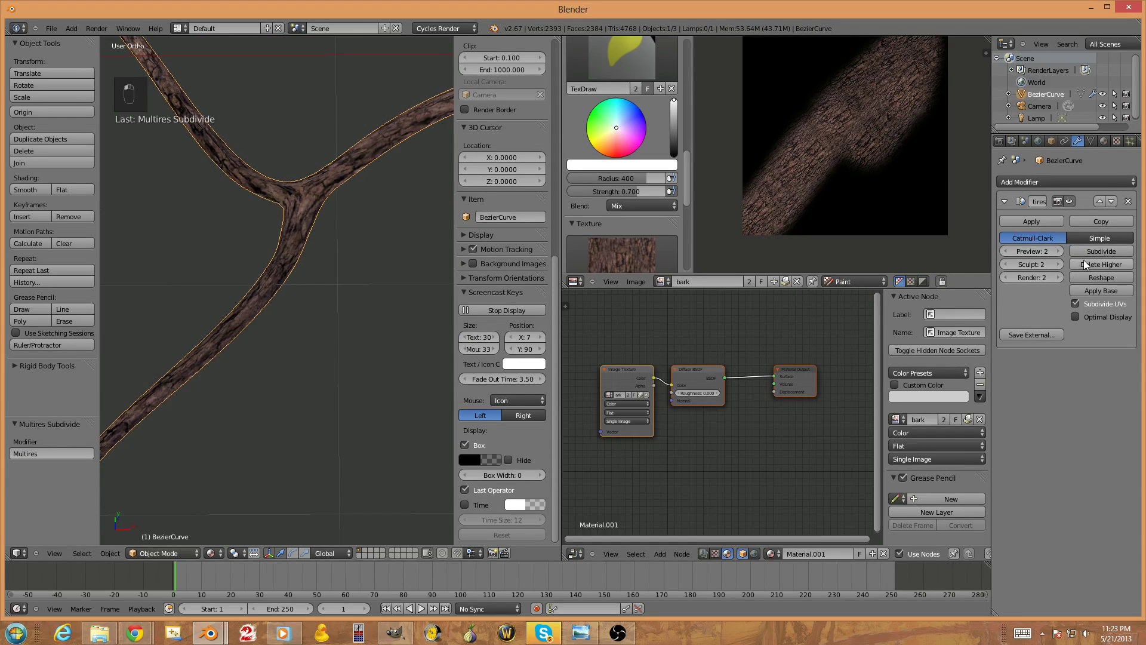
{"action": "left_click", "coordinate": [1097, 252]}
{"action": "middle_click_drag", "start_coordinate": [287, 359], "coordinate": [355, 349]}
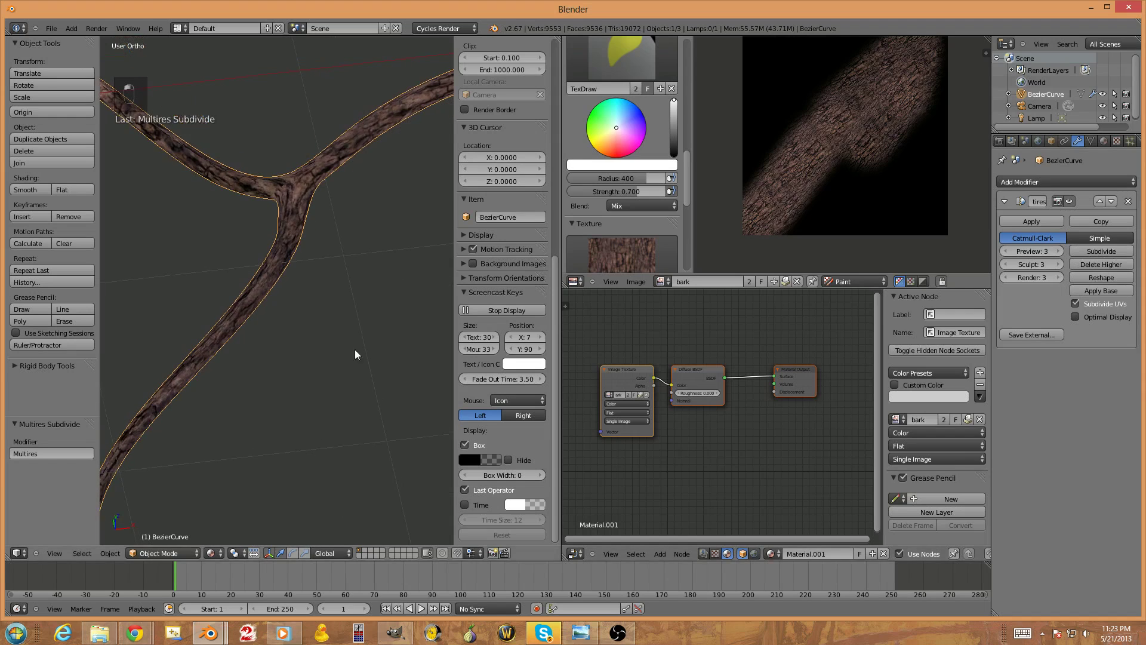
Lower the Multiresolution preview level to 0 and restore it to 3 to compare the branch's smoothness
{"action": "left_click", "coordinate": [1006, 252]}
{"action": "left_click", "coordinate": [1005, 252]}
{"action": "left_click", "coordinate": [1005, 252]}
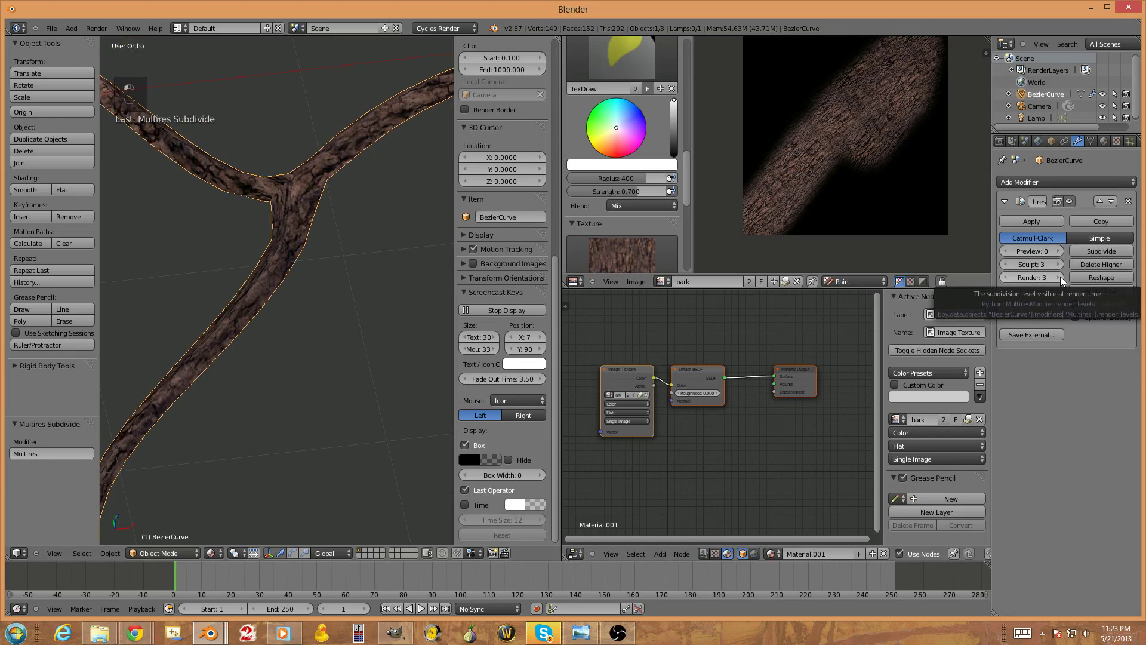
{"action": "left_click", "coordinate": [1060, 253]}
{"action": "left_click", "coordinate": [1061, 253]}
{"action": "left_click", "coordinate": [1060, 253]}
Add a Displace modifier to the branch, give it a new texture and open that texture's settings
{"action": "left_click", "coordinate": [1048, 180]}
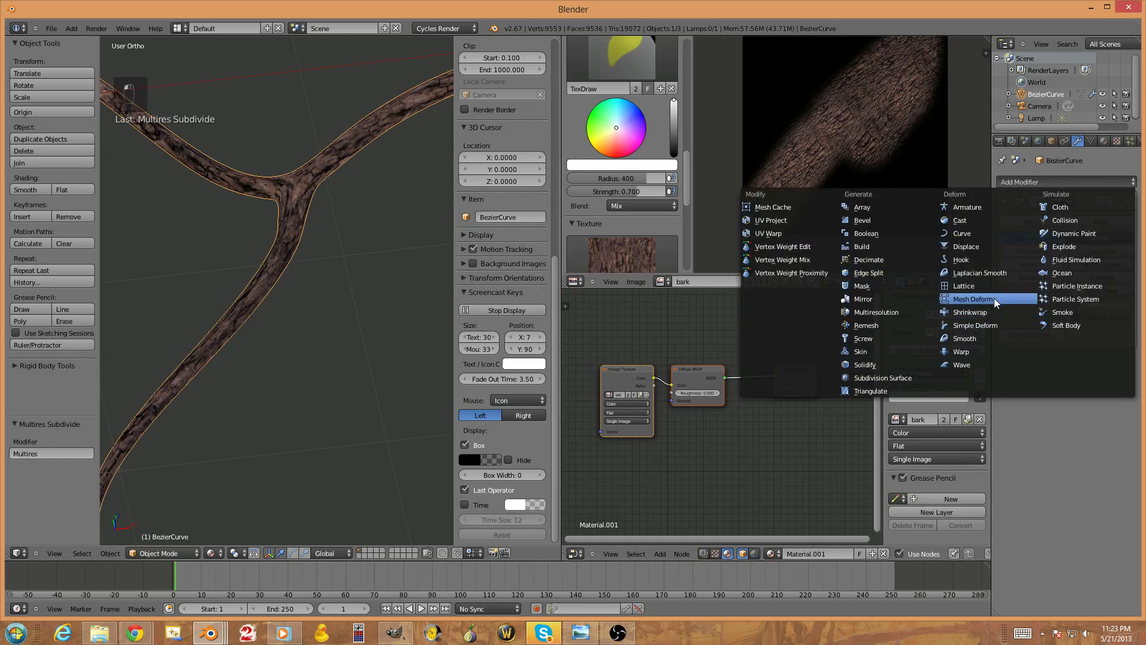
{"action": "left_click", "coordinate": [994, 245]}
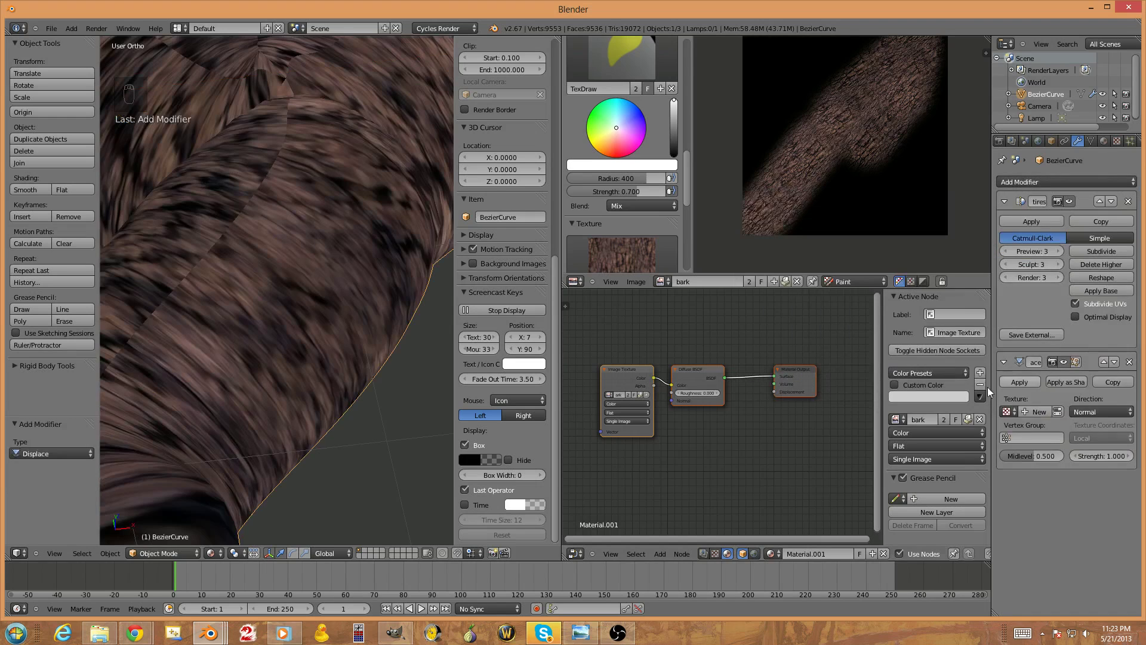
{"action": "scroll", "coordinate": [326, 317], "scroll_direction": "down", "scroll_amount": 5}
{"action": "middle_click_drag", "start_coordinate": [336, 321], "coordinate": [270, 342]}
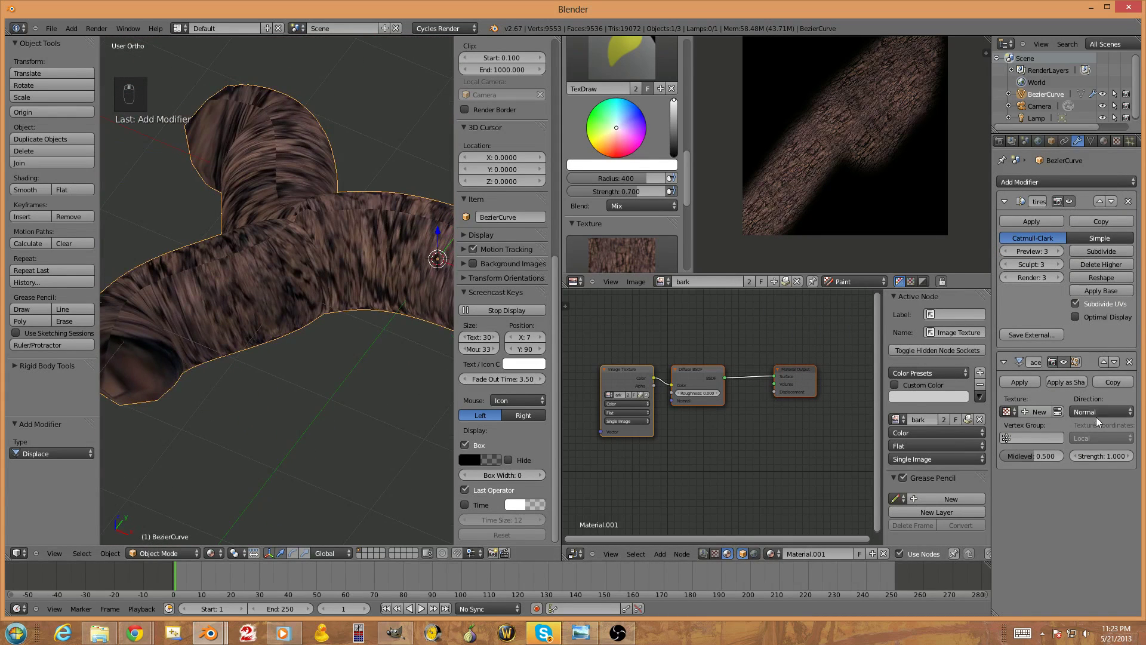
{"action": "left_click", "coordinate": [1027, 412]}
{"action": "left_click", "coordinate": [1058, 412]}
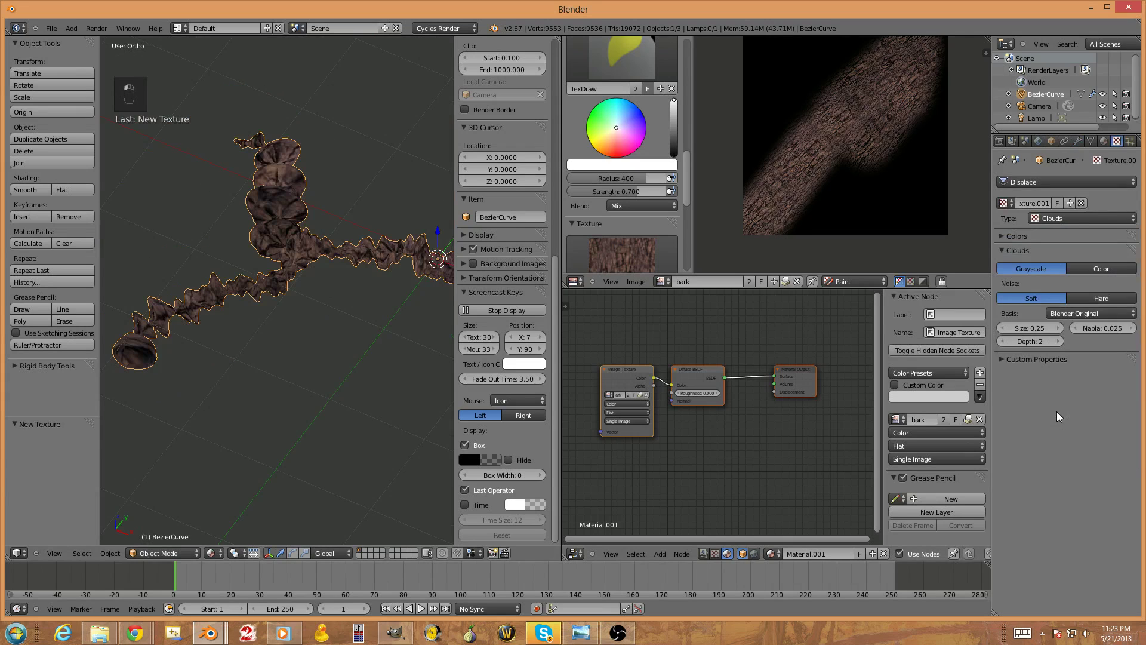
Change the Displace texture's type to Image or Movie and assign the painted bark image to it
{"action": "left_click", "coordinate": [1079, 218]}
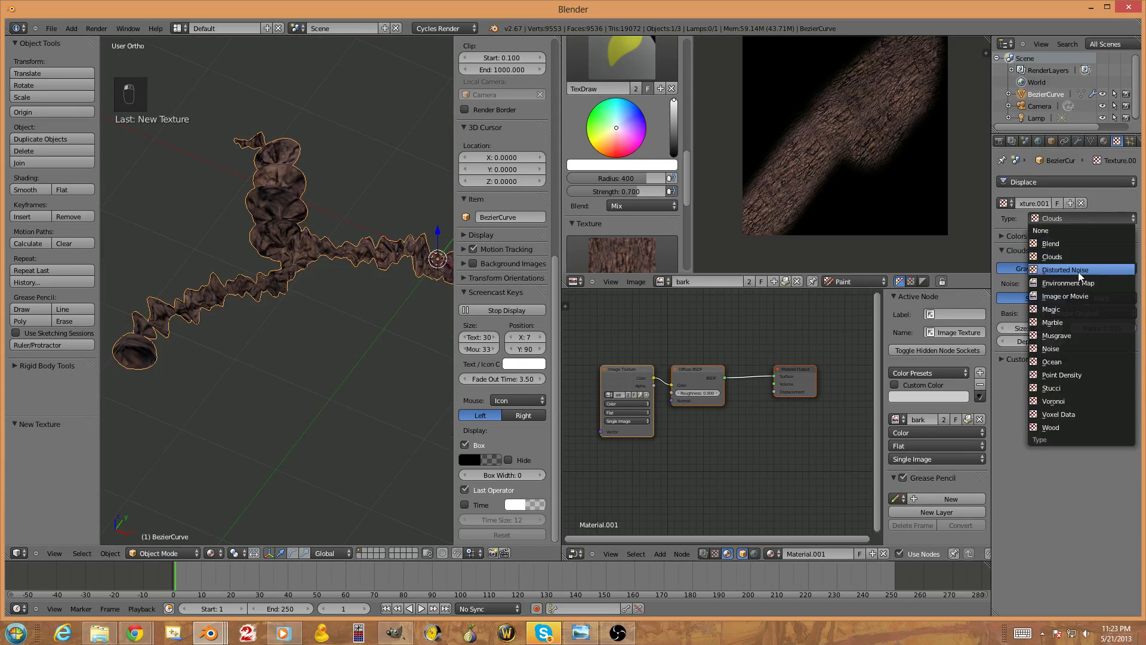
{"action": "left_click", "coordinate": [1076, 296]}
{"action": "left_click", "coordinate": [1013, 272]}
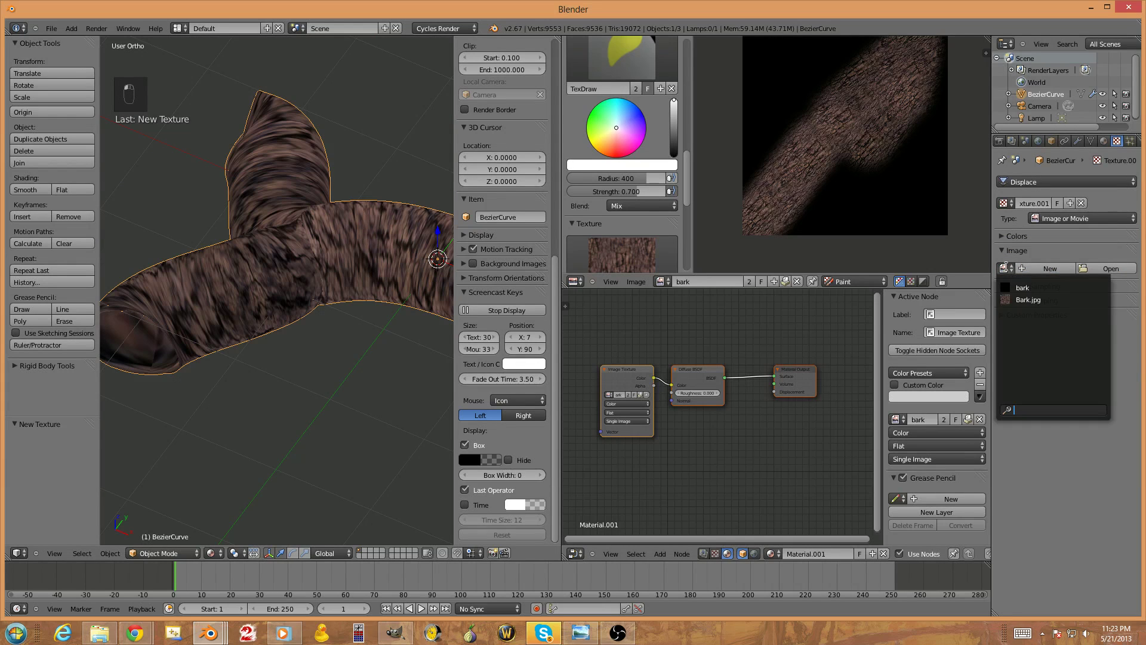
{"action": "left_click", "coordinate": [1019, 292]}
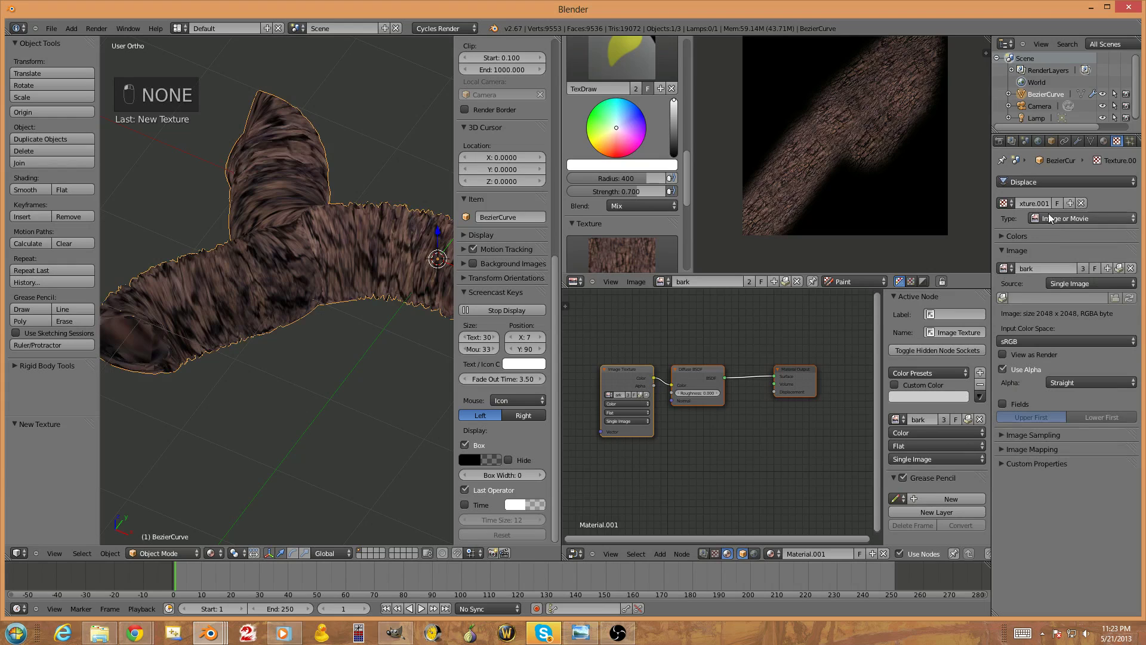
Set the branch's Displace modifier to use UV texture coordinates and reduce its strength to 0.0232
{"action": "left_click", "coordinate": [1078, 142]}
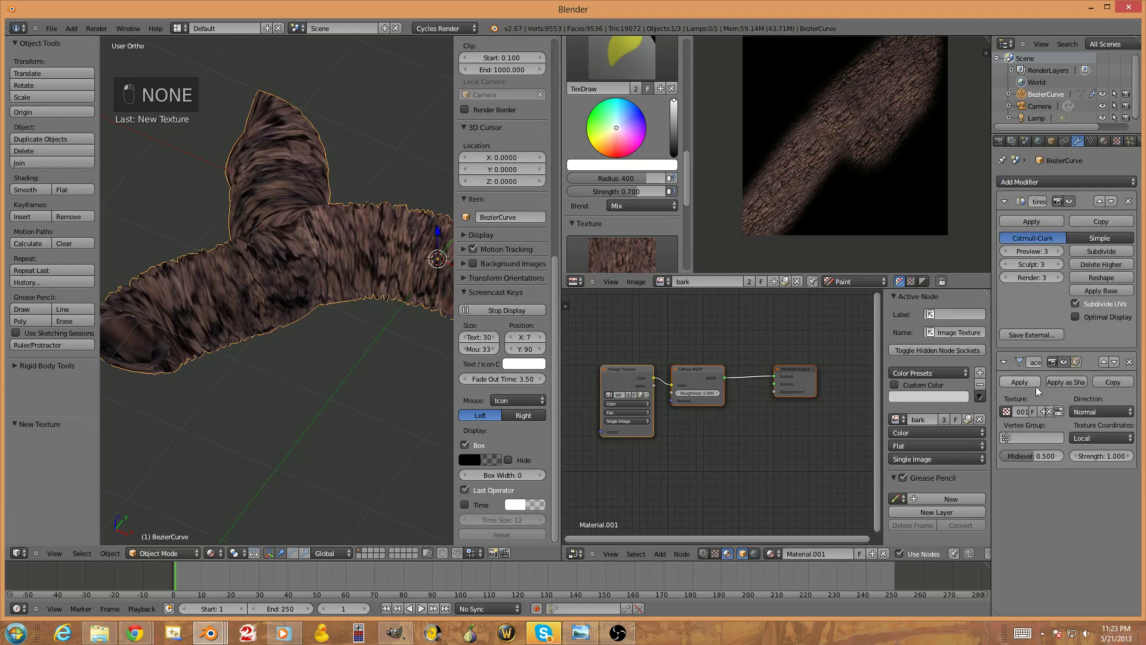
{"action": "left_click", "coordinate": [1106, 437]}
{"action": "left_click", "coordinate": [1089, 387]}
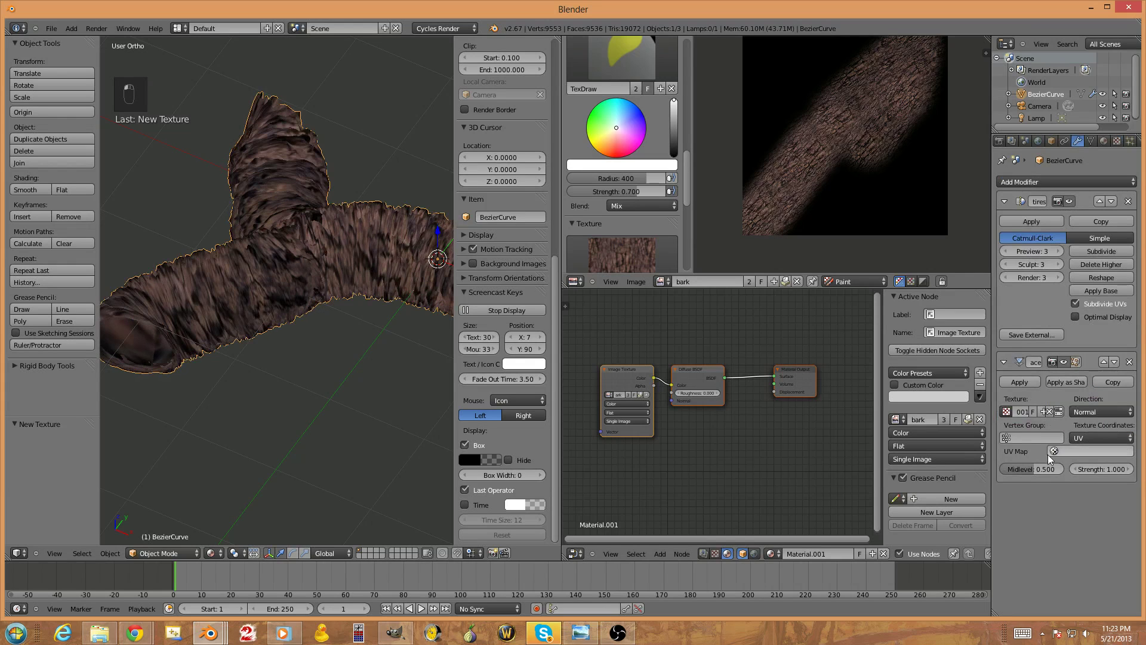
{"action": "left_click_drag", "start_coordinate": [1099, 470], "coordinate": [1075, 474]}
{"action": "scroll", "coordinate": [270, 326], "scroll_direction": "up", "scroll_amount": 8}
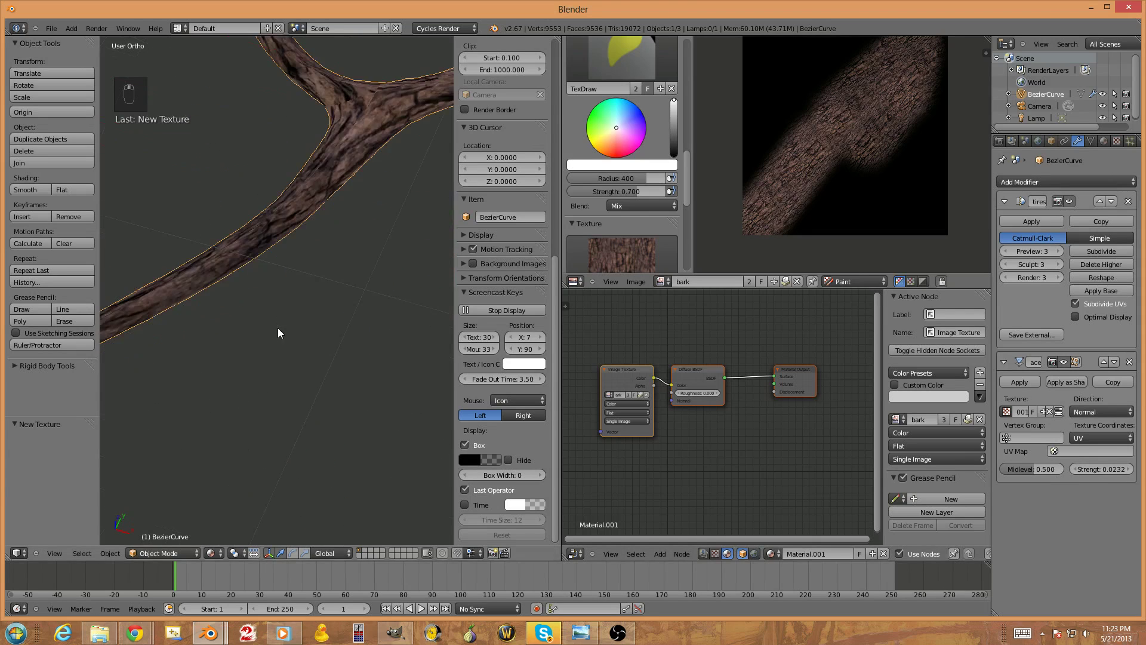
Subdivide the branch's Multiresolution modifier once more to level 4 and examine the displaced surface in solid shading
{"action": "left_click", "coordinate": [1095, 249]}
{"action": "left_click", "coordinate": [219, 552]}
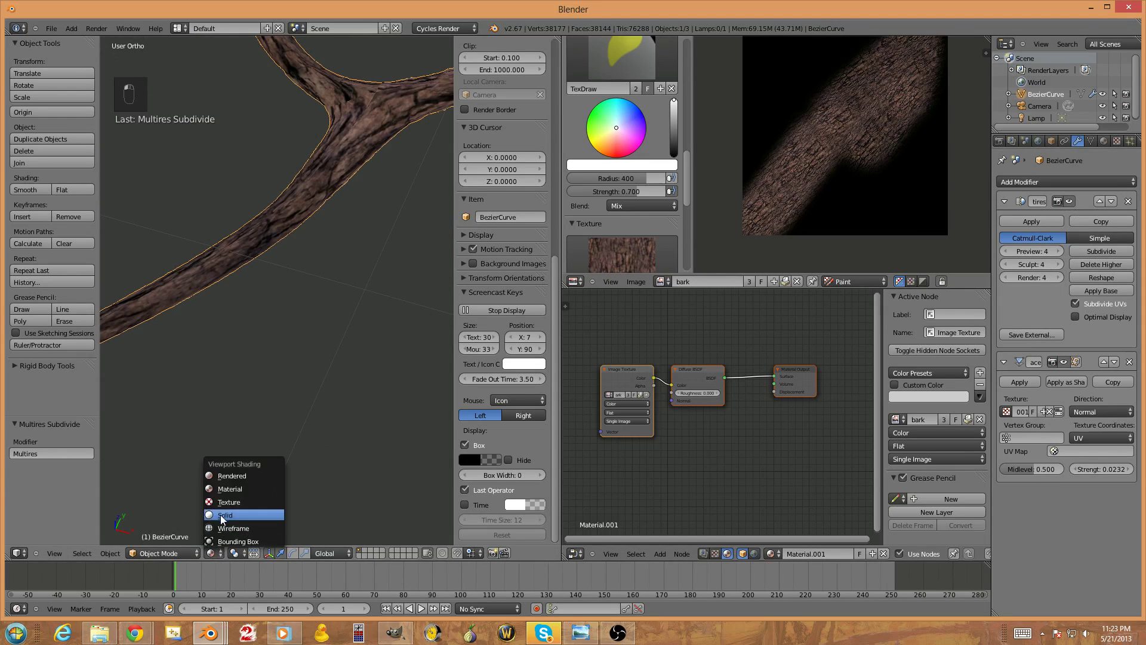
{"action": "left_click", "coordinate": [221, 514]}
{"action": "middle_click_drag", "start_coordinate": [282, 447], "coordinate": [288, 405]}
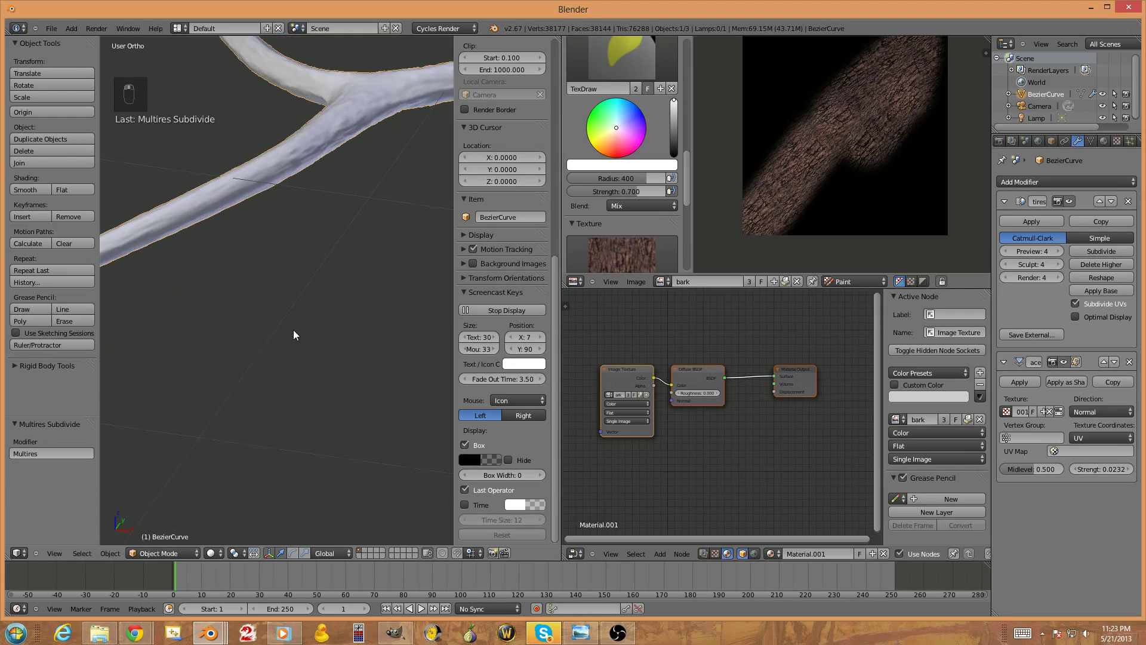
{"action": "key", "text": "KP_Decimal"}
{"action": "scroll", "coordinate": [312, 291], "scroll_direction": "up", "scroll_amount": 8}
{"action": "middle_click_drag", "start_coordinate": [294, 399], "coordinate": [245, 465]}
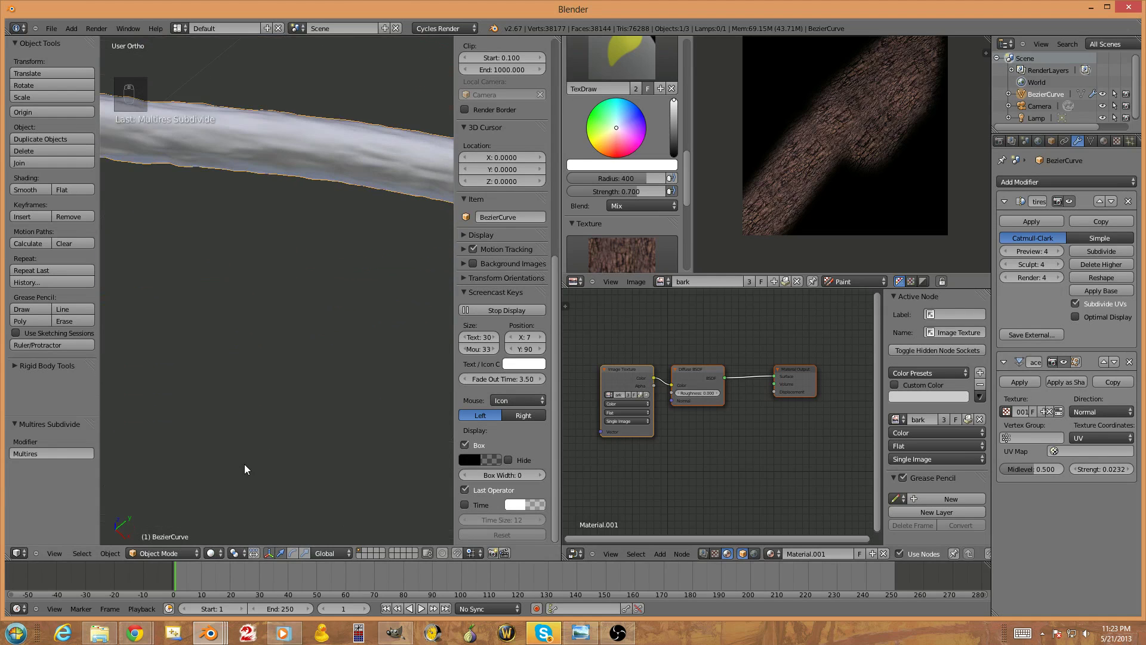
{"action": "middle_click_drag", "start_coordinate": [267, 410], "coordinate": [242, 380]}
{"action": "scroll", "coordinate": [399, 363], "scroll_direction": "down", "scroll_amount": 3}
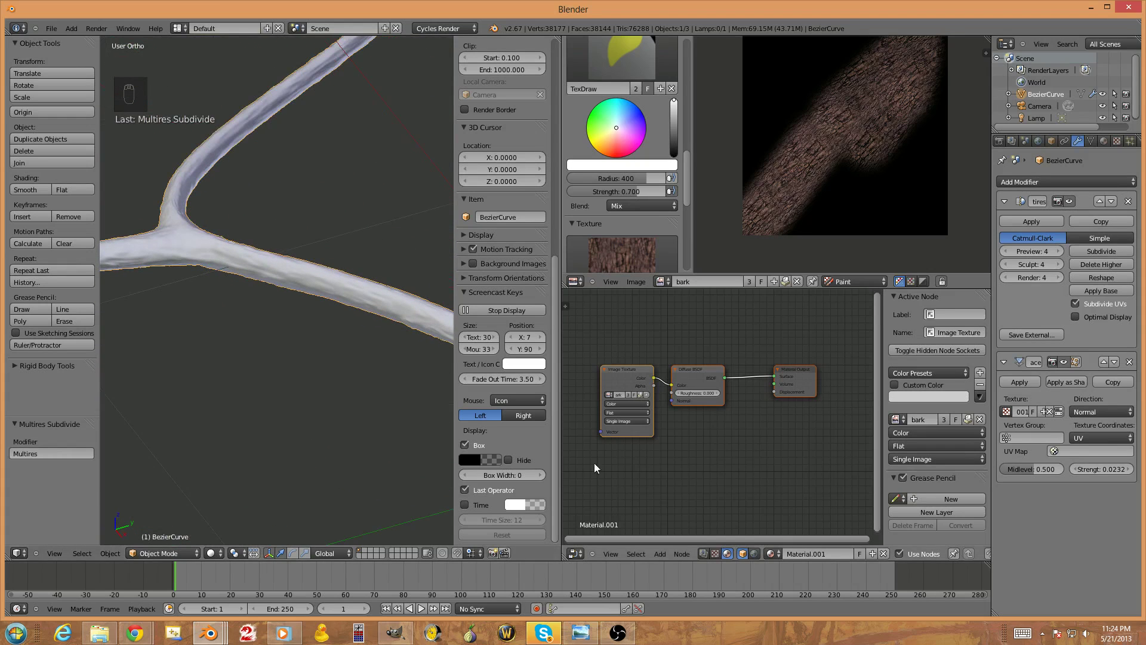
Lower the branch's Multiresolution preview level to 1
{"action": "middle_click_drag", "start_coordinate": [693, 468], "coordinate": [700, 462]}
{"action": "left_click", "coordinate": [1008, 250]}
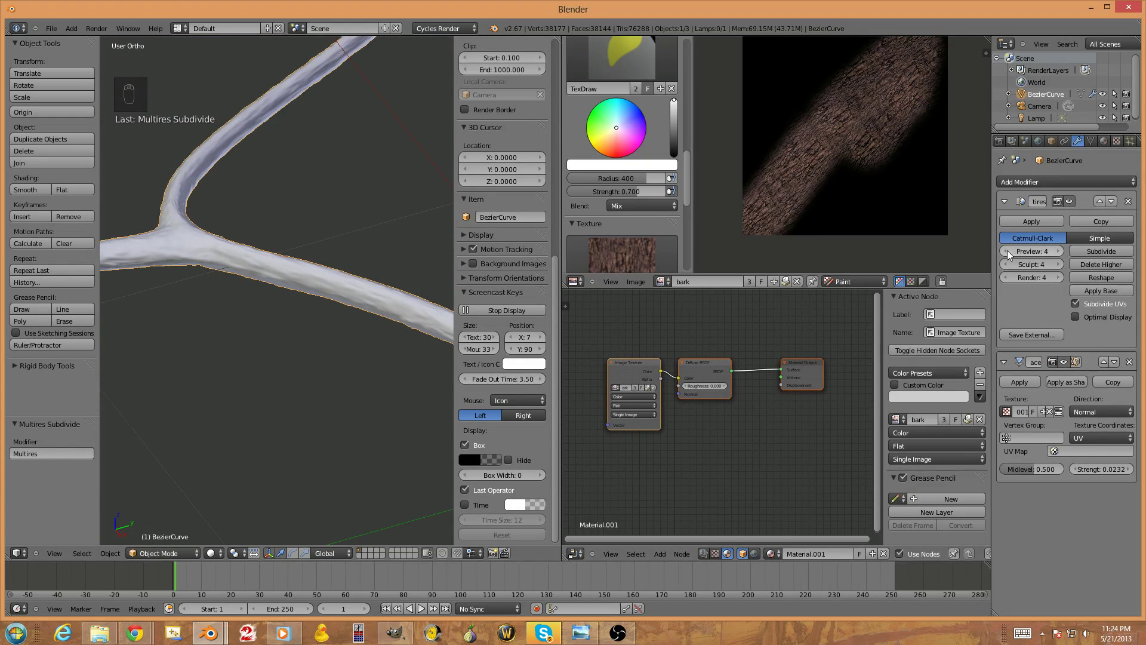
{"action": "left_click", "coordinate": [1008, 250]}
{"action": "left_click", "coordinate": [1008, 250]}
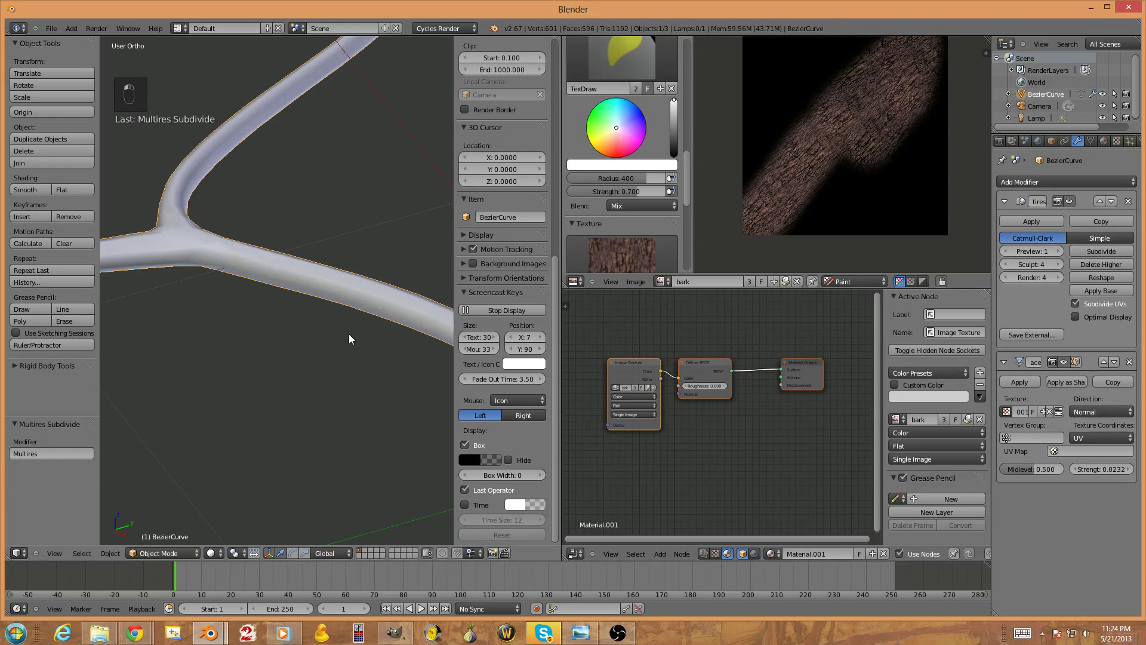
{"action": "middle_click_drag", "start_coordinate": [349, 334], "coordinate": [350, 356]}
Move the Image Texture node away from the Diffuse BSDF and link its color output to the Material Output's displacement
{"action": "middle_click_drag", "start_coordinate": [673, 453], "coordinate": [698, 425]}
{"action": "left_click", "coordinate": [644, 335]}
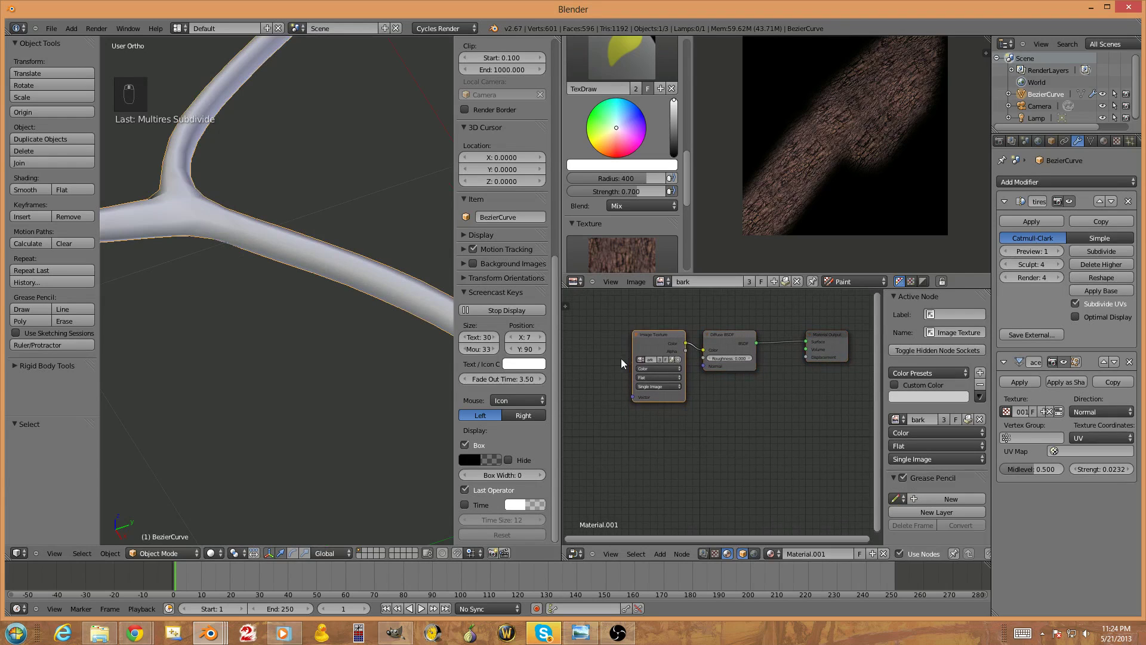
{"action": "left_click_drag", "start_coordinate": [651, 334], "coordinate": [616, 359]}
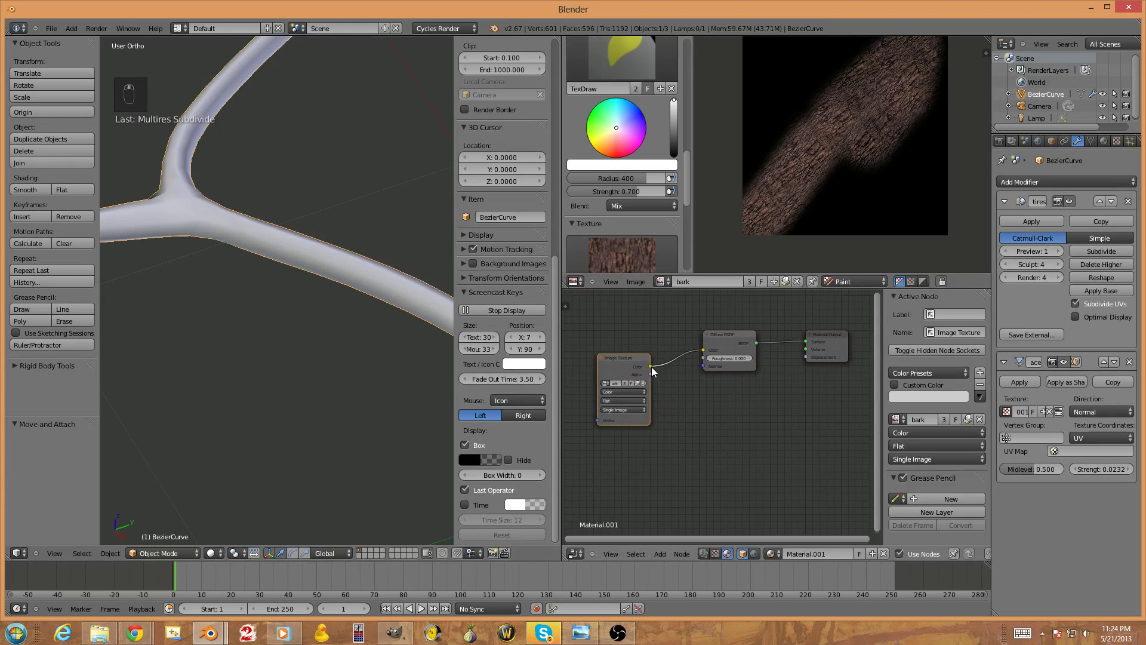
{"action": "left_click_drag", "start_coordinate": [682, 396], "coordinate": [808, 361]}
Insert a Math node set to Multiply into the displacement link and enter its second value
{"action": "key", "text": "shift+a"}
{"action": "mouse_move", "coordinate": [812, 490]}
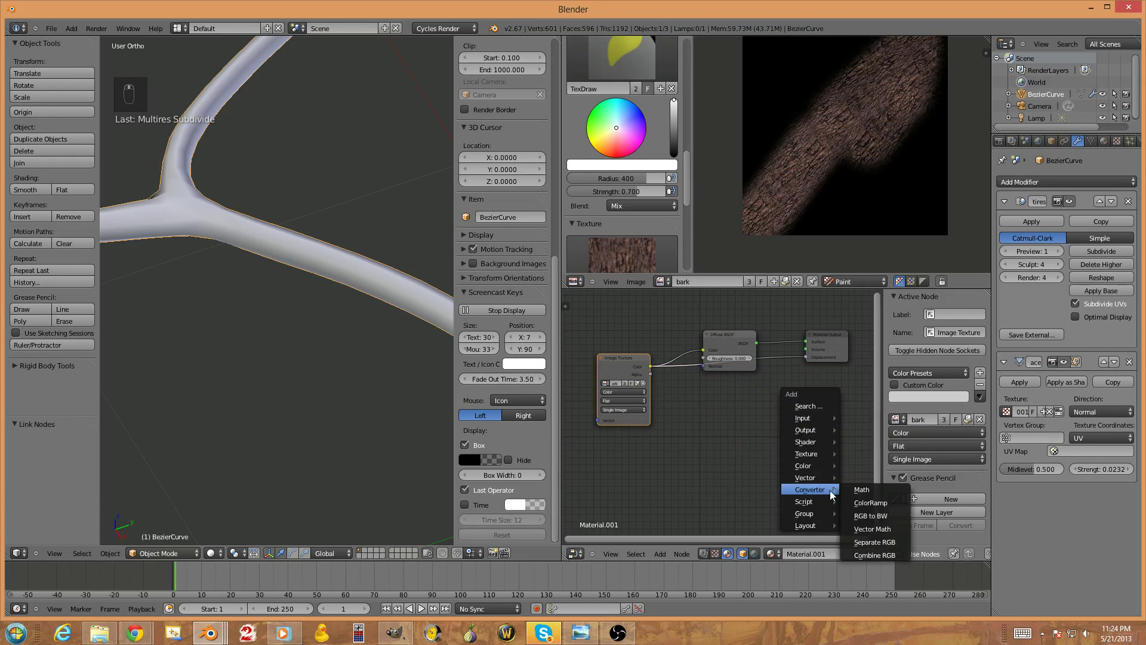
{"action": "left_click", "coordinate": [850, 487]}
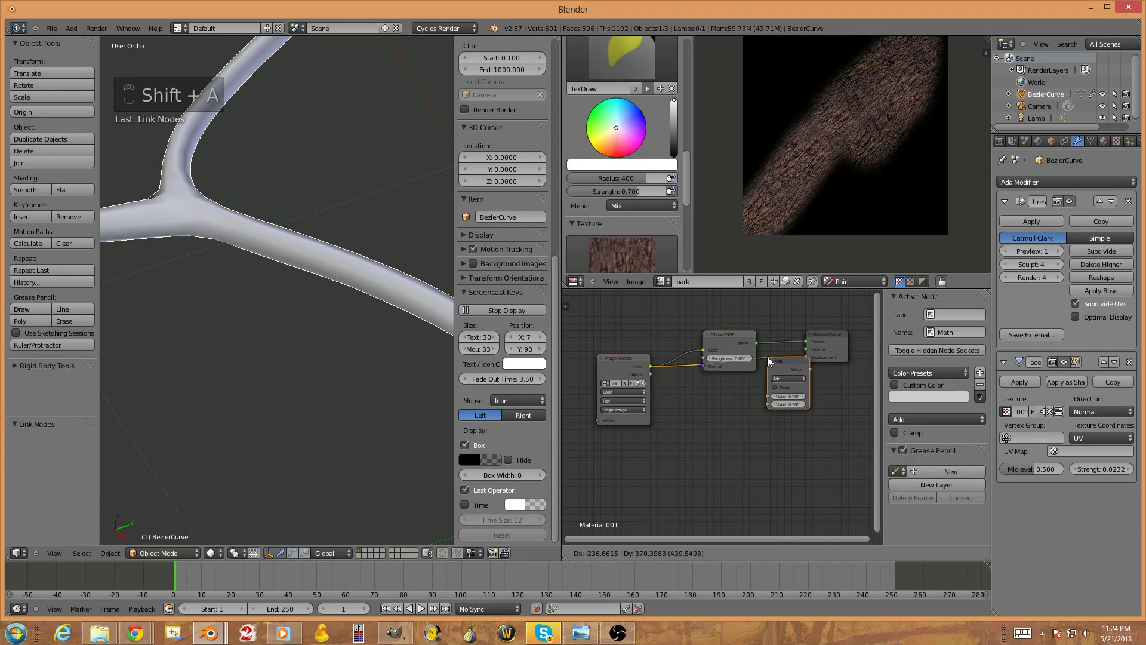
{"action": "left_click", "coordinate": [768, 356]}
{"action": "left_click", "coordinate": [789, 378]}
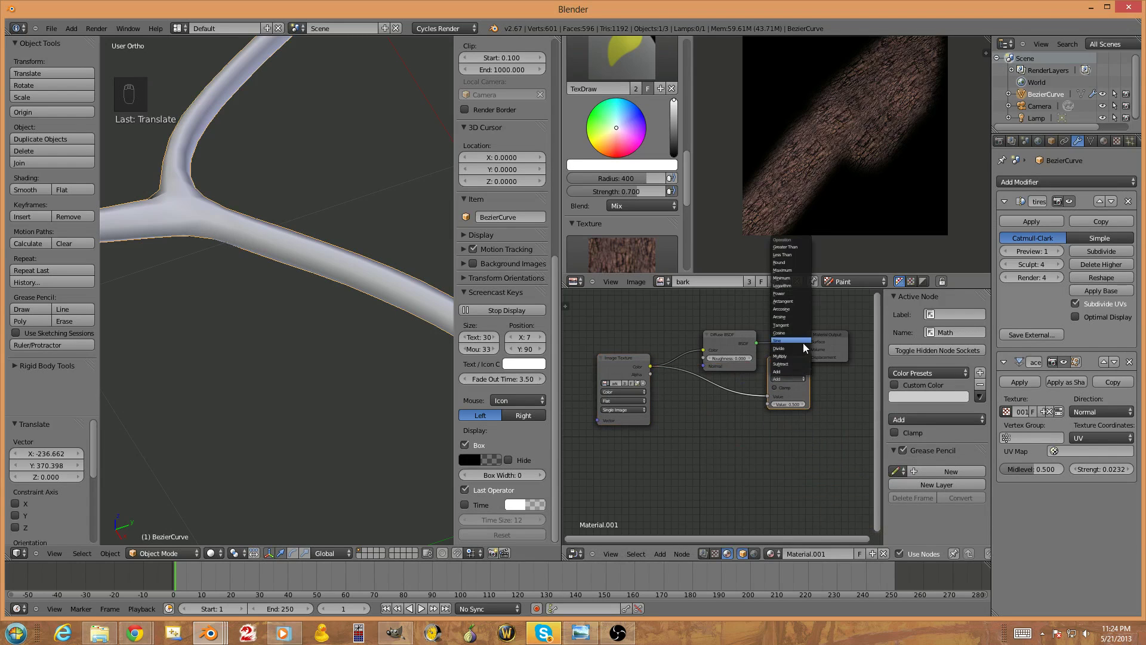
{"action": "left_click", "coordinate": [797, 356]}
{"action": "left_click", "coordinate": [792, 403]}
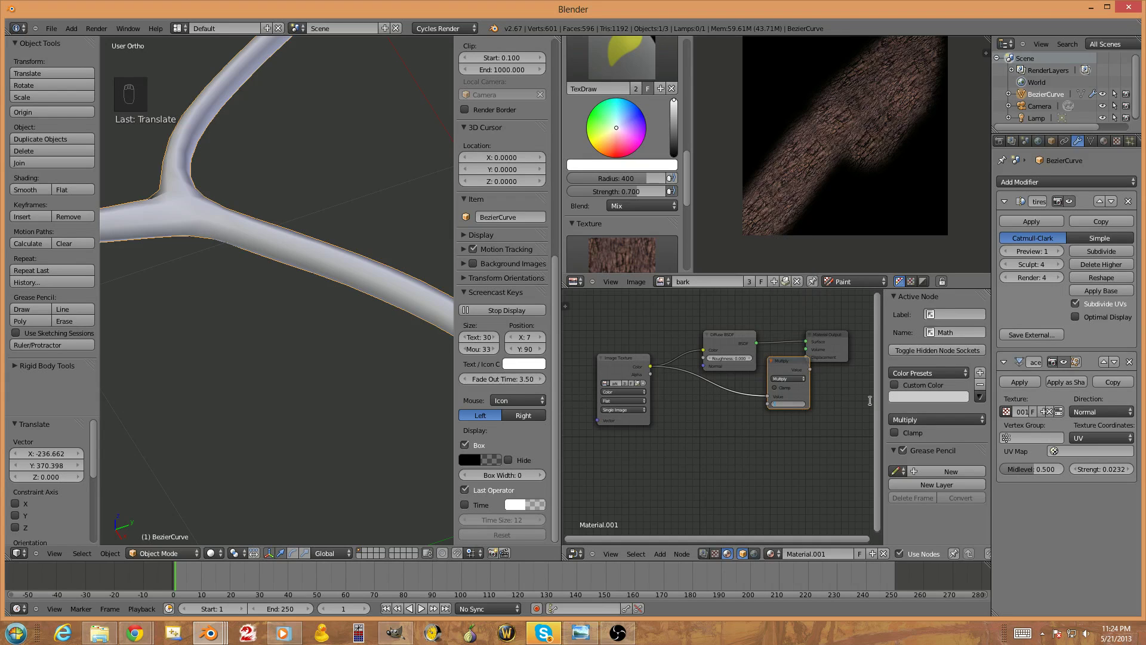
{"action": "key", "text": "Return"}
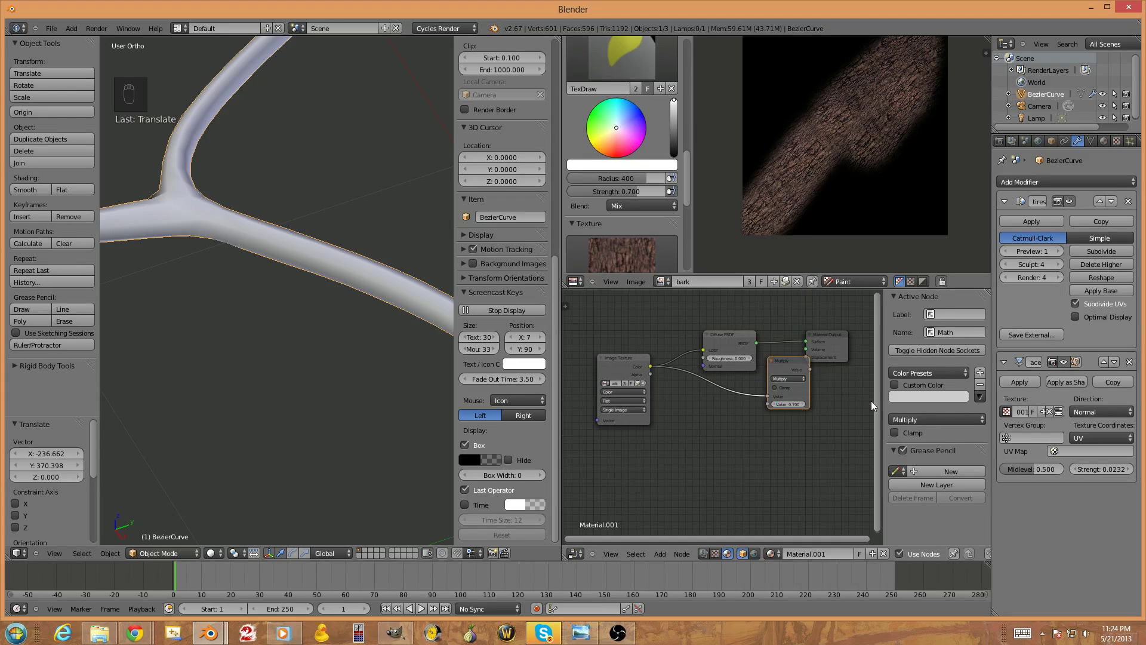
Switch the viewport to rendered shading and raise the branch's Multiresolution preview level to 4
{"action": "left_click", "coordinate": [217, 553]}
{"action": "left_click", "coordinate": [232, 477]}
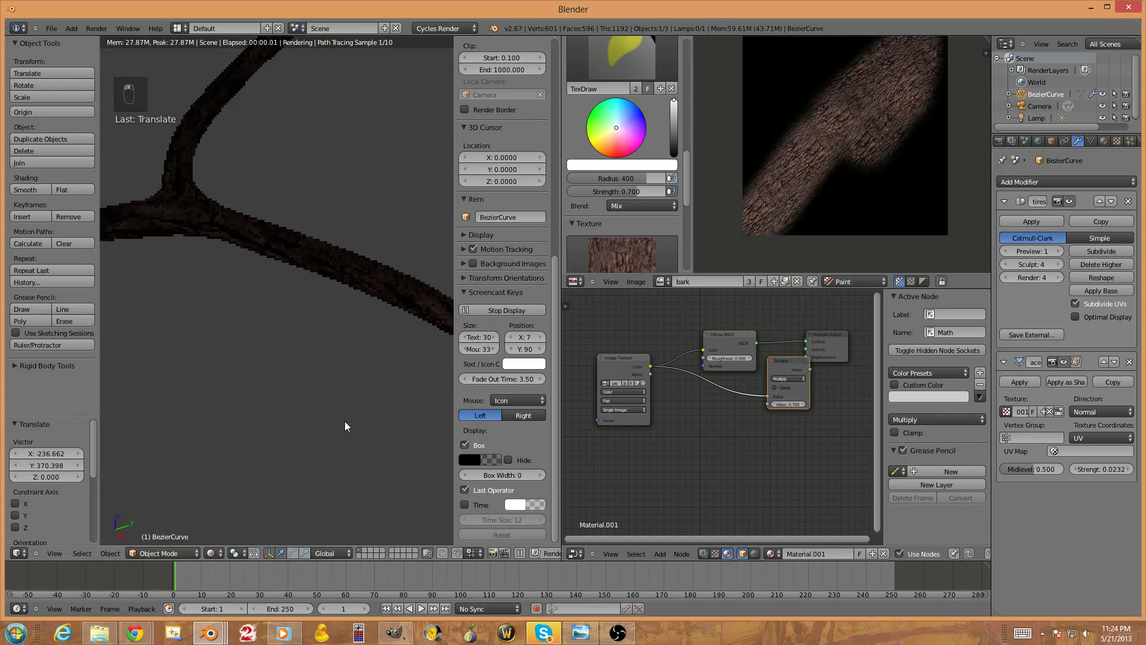
{"action": "middle_click_drag", "start_coordinate": [345, 396], "coordinate": [398, 379]}
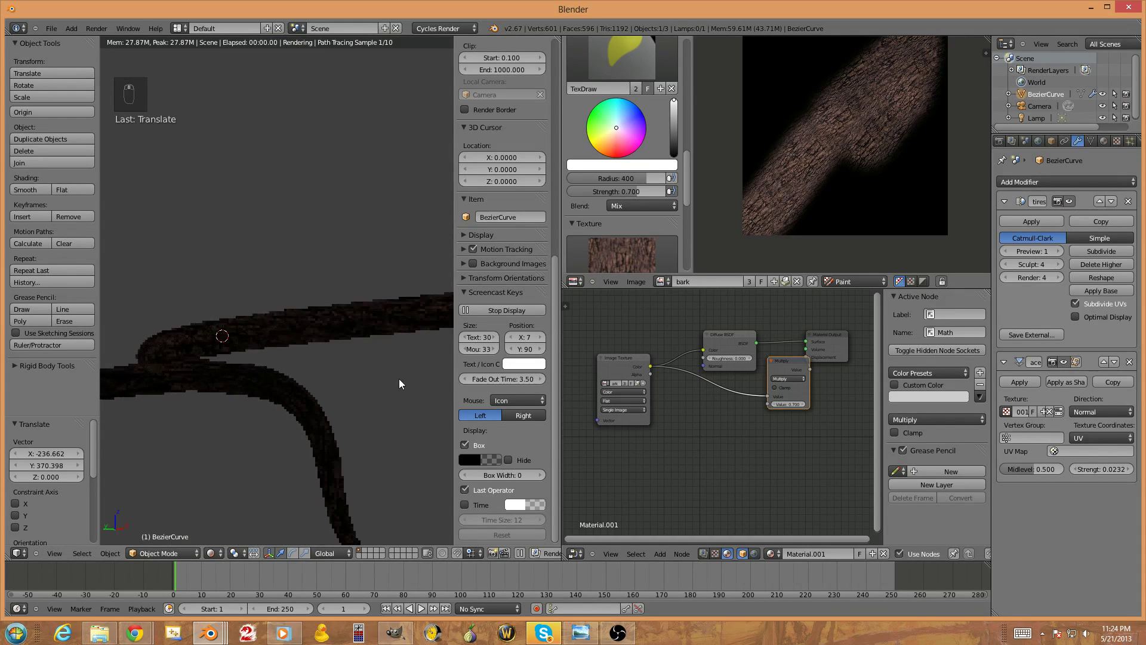
{"action": "left_click", "coordinate": [1059, 251]}
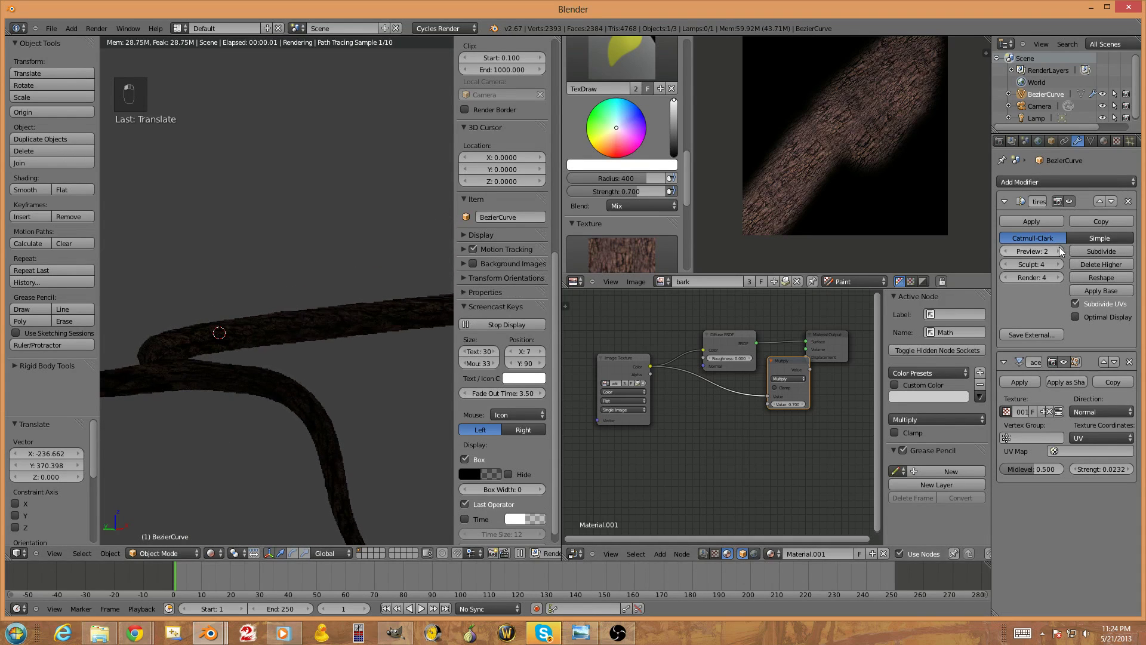
{"action": "left_click", "coordinate": [1061, 250]}
{"action": "middle_click_drag", "start_coordinate": [251, 274], "coordinate": [198, 313]}
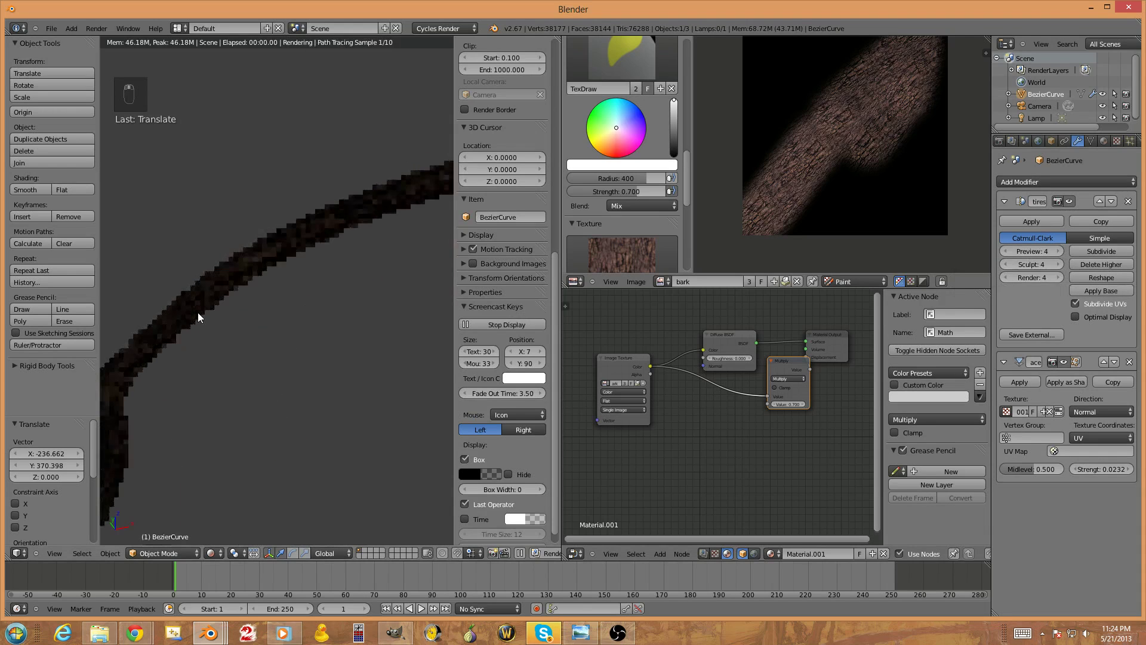
{"action": "scroll", "coordinate": [359, 302], "scroll_direction": "down", "scroll_amount": 3}
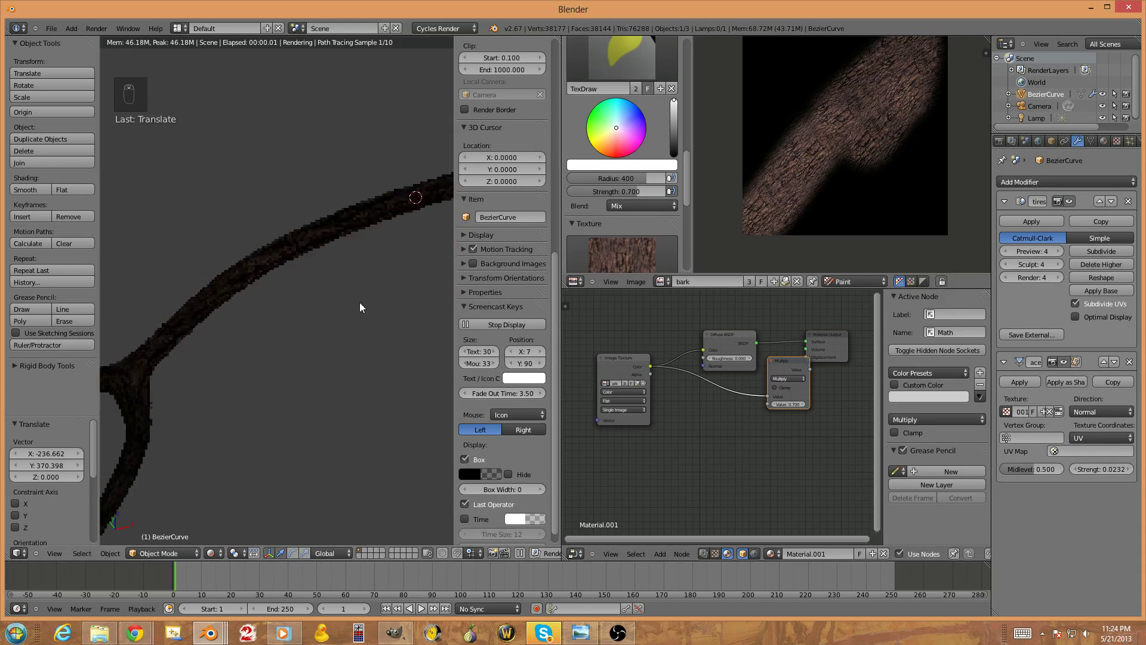
Change the scene lamp to a Sun and examine the rendered bark on the branch
{"action": "left_click", "coordinate": [1033, 119]}
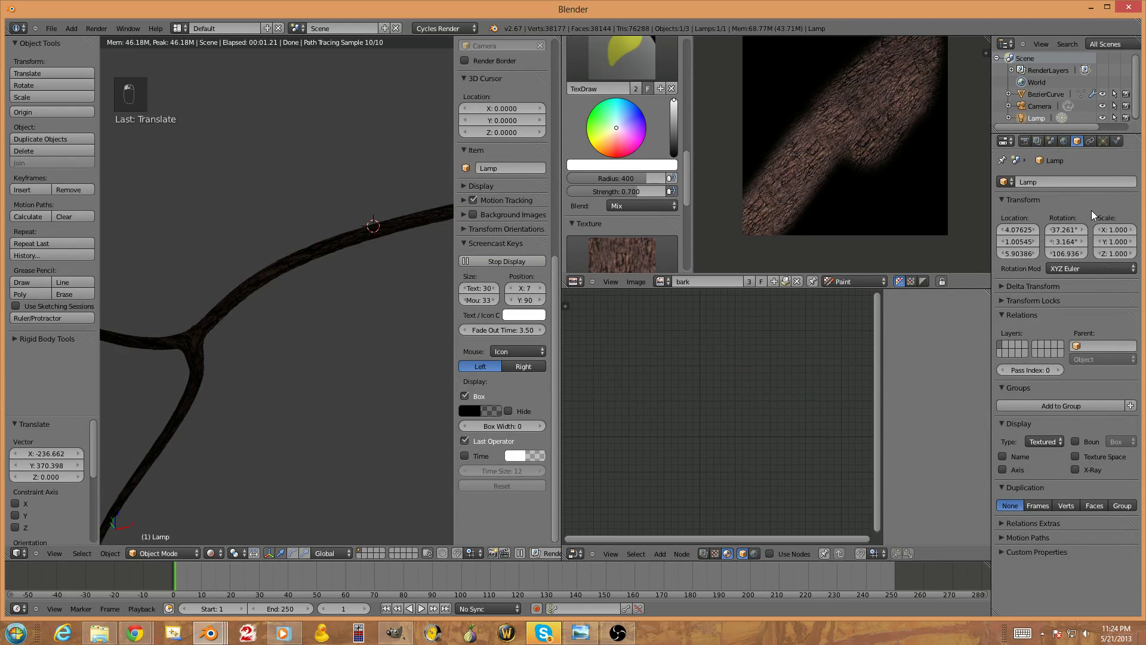
{"action": "left_click", "coordinate": [1105, 141]}
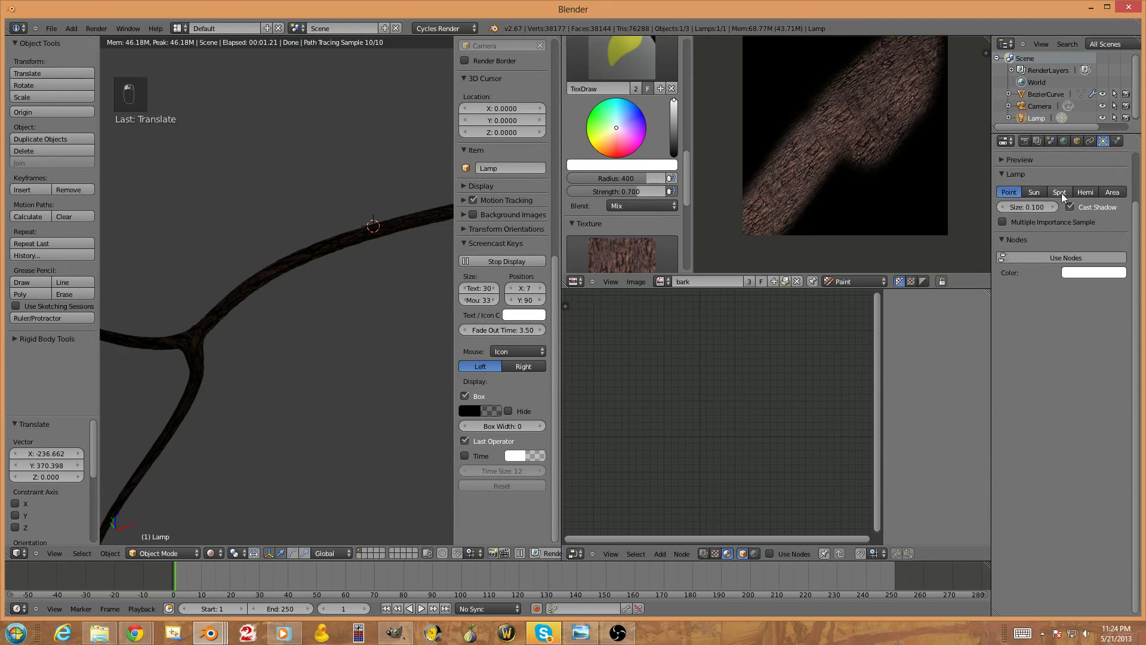
{"action": "left_click", "coordinate": [1036, 192]}
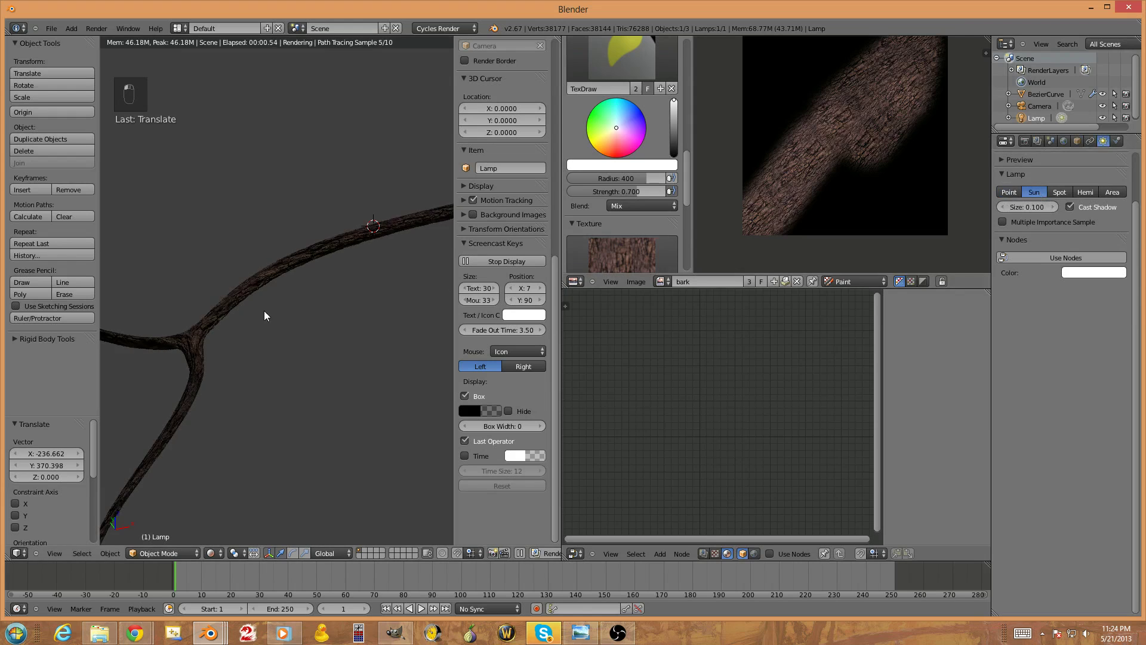
{"action": "scroll", "coordinate": [263, 307], "scroll_direction": "up", "scroll_amount": 3}
{"action": "scroll", "coordinate": [270, 306], "scroll_direction": "up", "scroll_amount": 1}
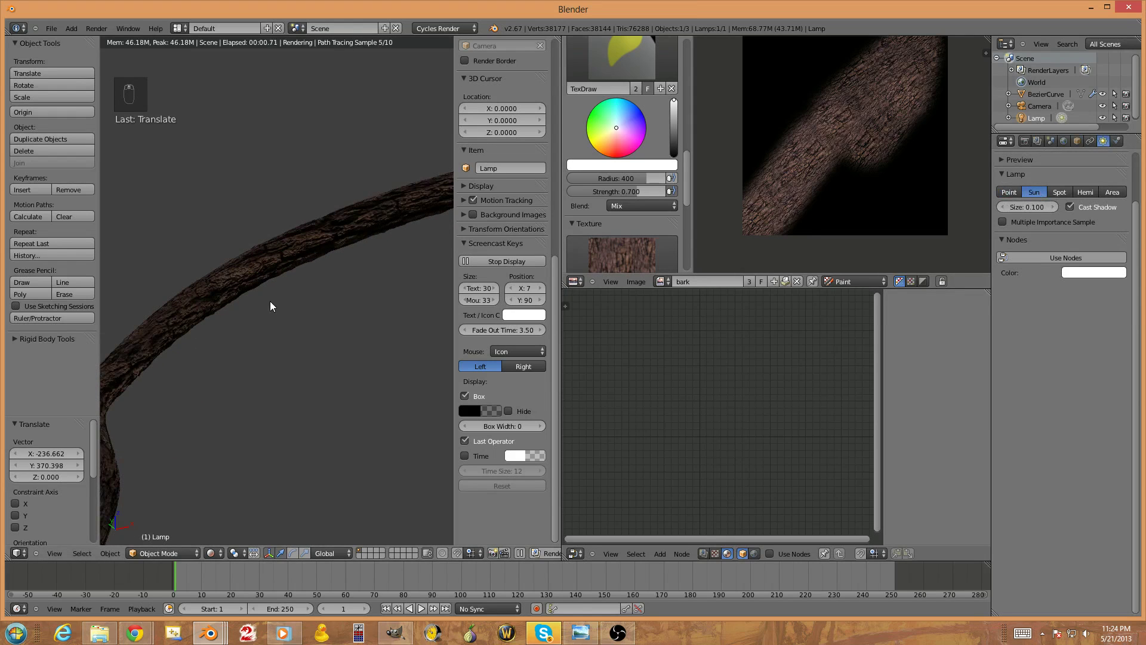
{"action": "scroll", "coordinate": [276, 300], "scroll_direction": "down", "scroll_amount": 5}
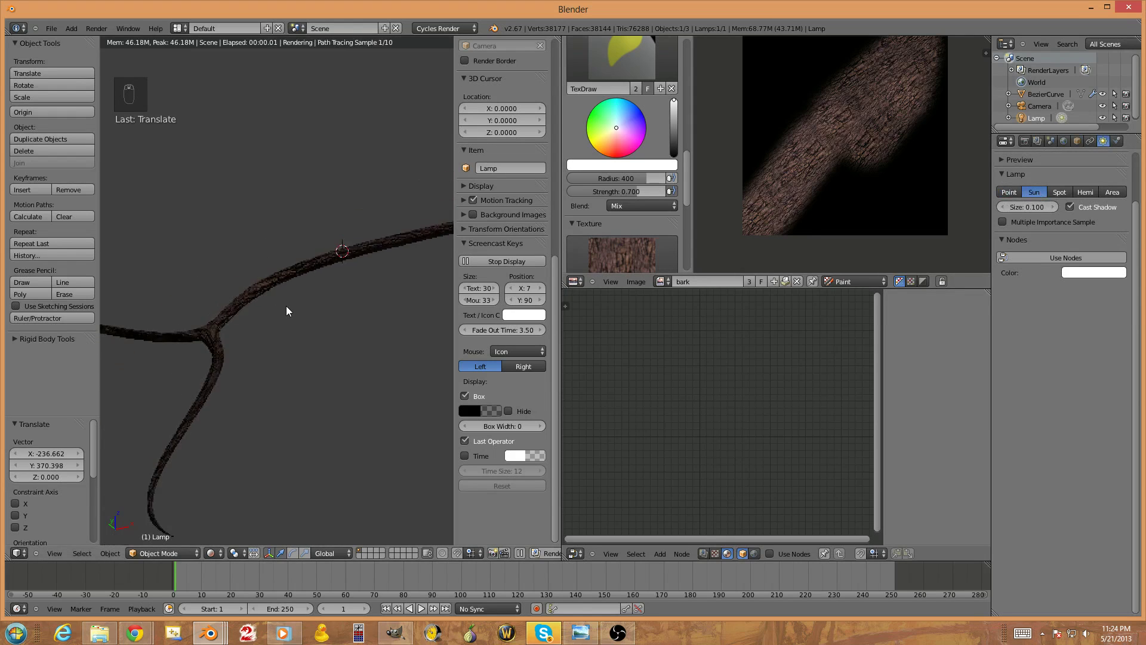
{"action": "middle_click_drag", "start_coordinate": [303, 278], "coordinate": [251, 322]}
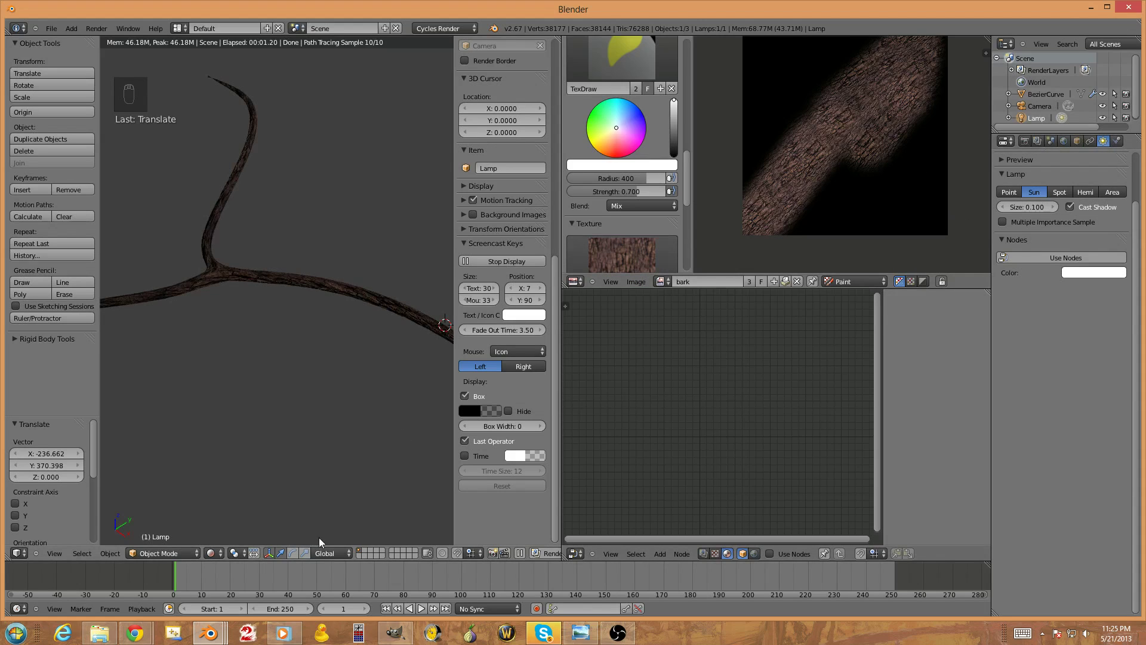
Return the viewport to solid shading and add a plane mesh at the 3D cursor
{"action": "left_click", "coordinate": [210, 554]}
{"action": "left_click", "coordinate": [222, 523]}
{"action": "mouse_move", "coordinate": [310, 395]}
{"action": "middle_mouse_down"}
{"action": "mouse_move", "coordinate": [264, 393]}
{"action": "mouse_move", "coordinate": [332, 349]}
{"action": "middle_mouse_up"}
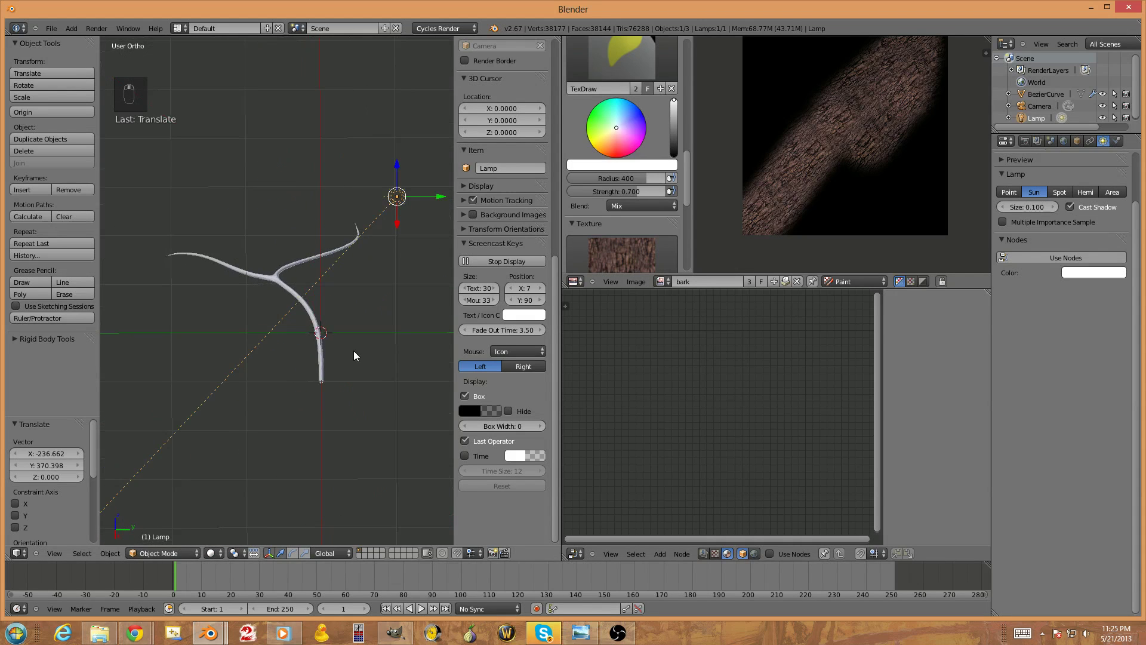
{"action": "key", "text": "shift+a"}
{"action": "mouse_move", "coordinate": [355, 353]}
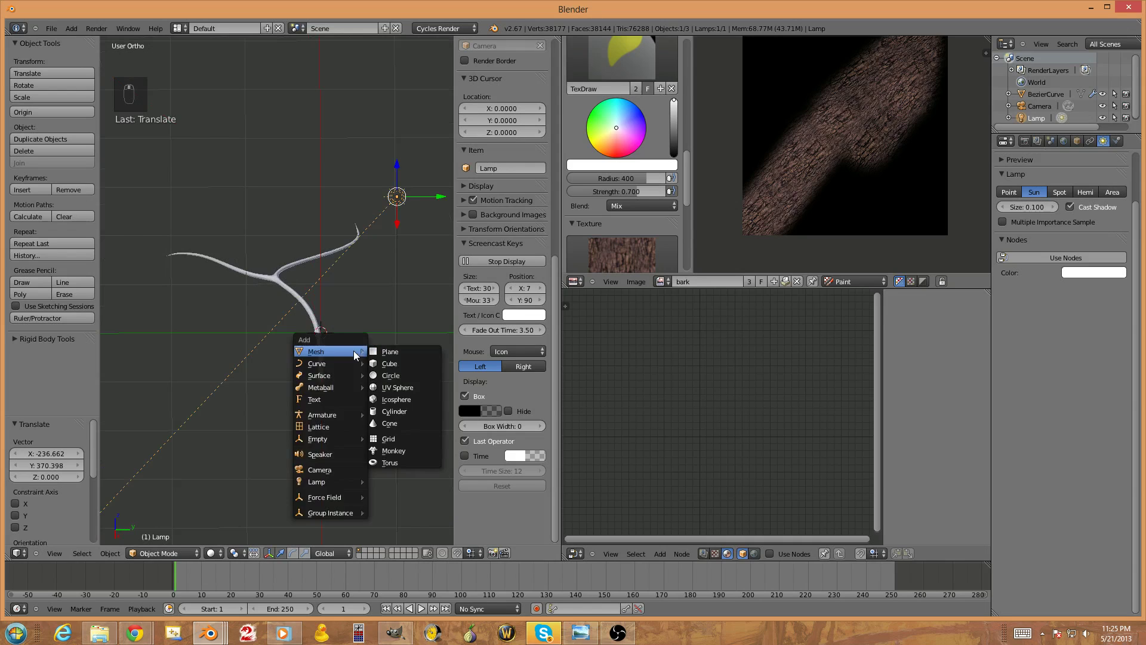
{"action": "left_click", "coordinate": [390, 351]}
{"action": "middle_click_drag", "start_coordinate": [379, 374], "coordinate": [368, 421]}
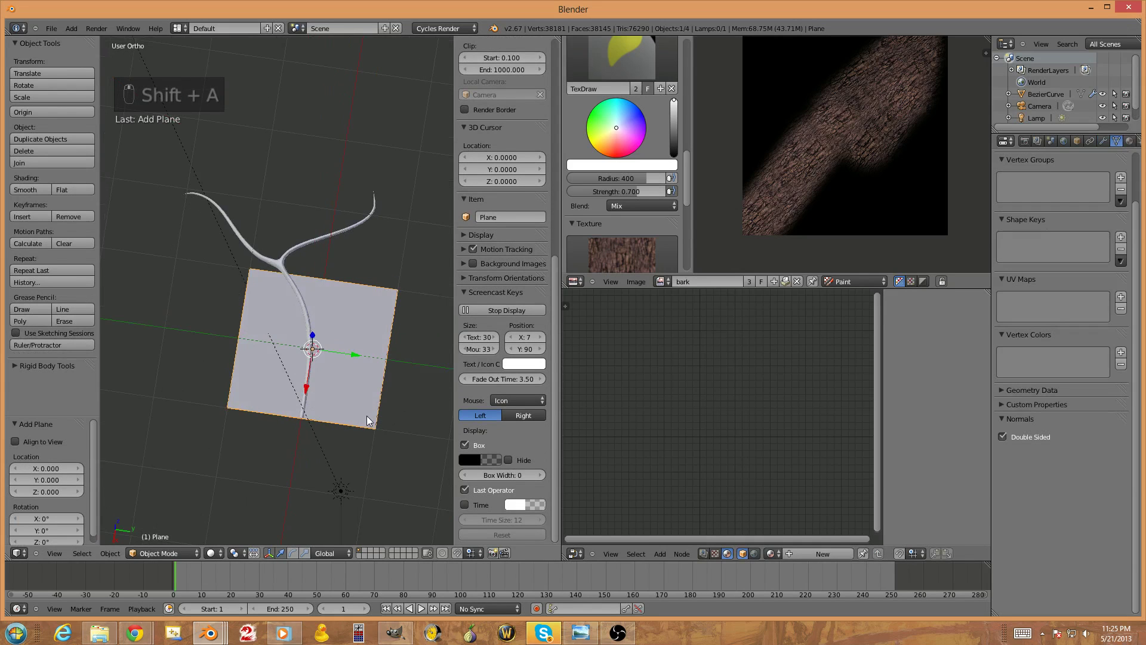
Enter Edit Mode on the plane
{"action": "key", "text": "Tab"}
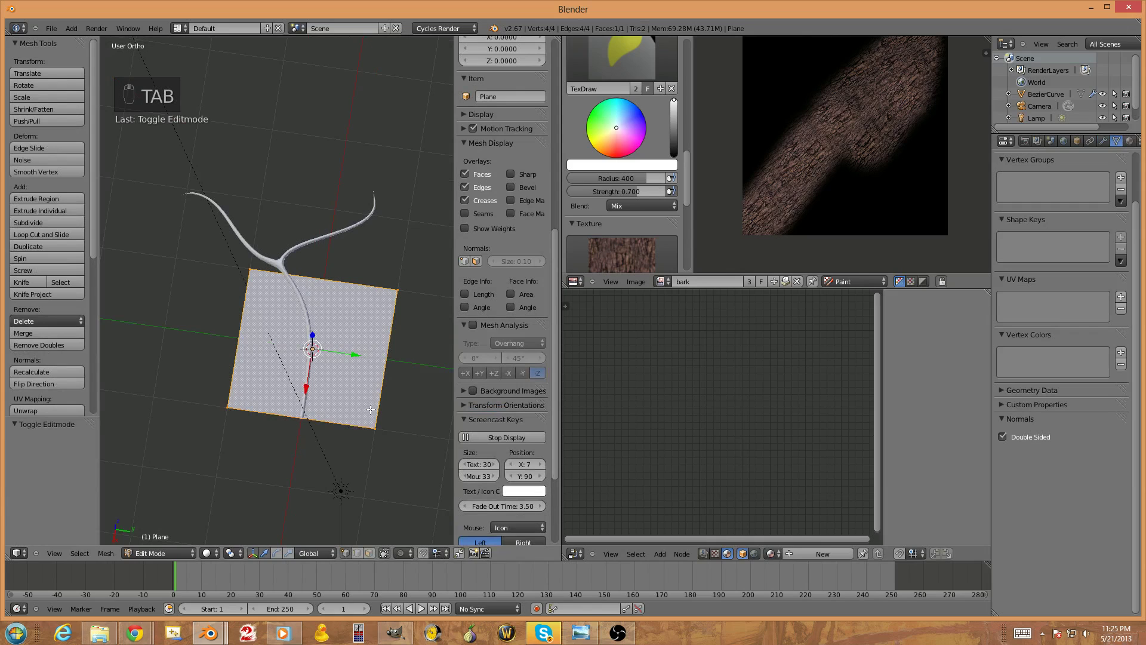
Try five loop cuts across the plane with an edge slide value of 7, and undo them
{"action": "key", "text": "ctrl+r"}
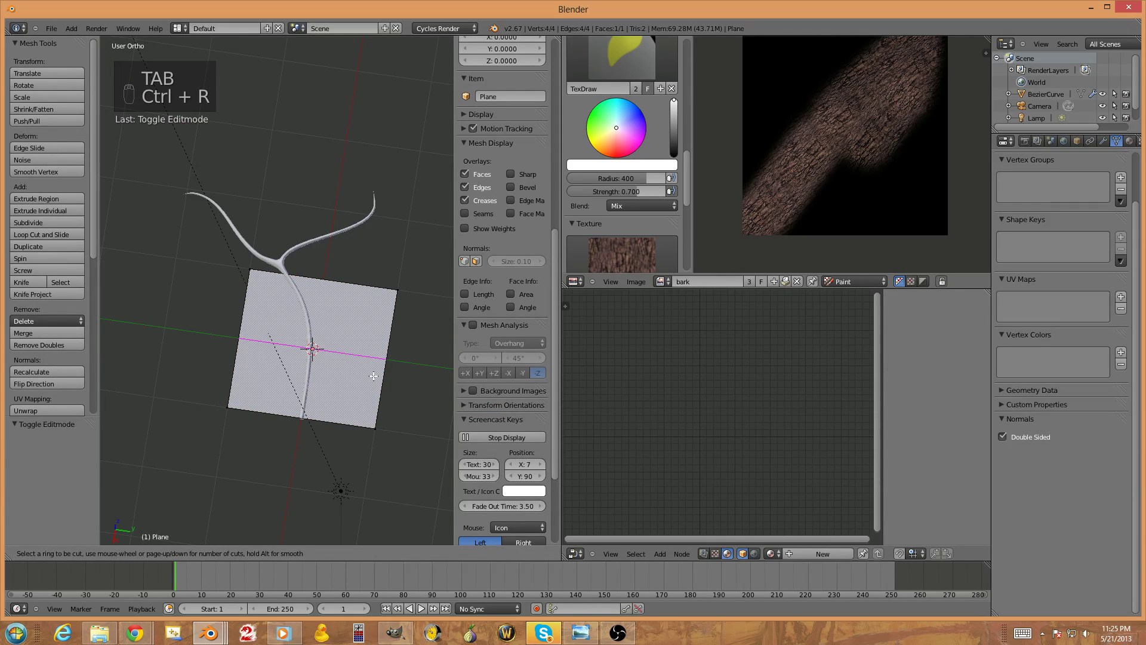
{"action": "scroll", "coordinate": [373, 375], "scroll_direction": "up", "scroll_amount": 4}
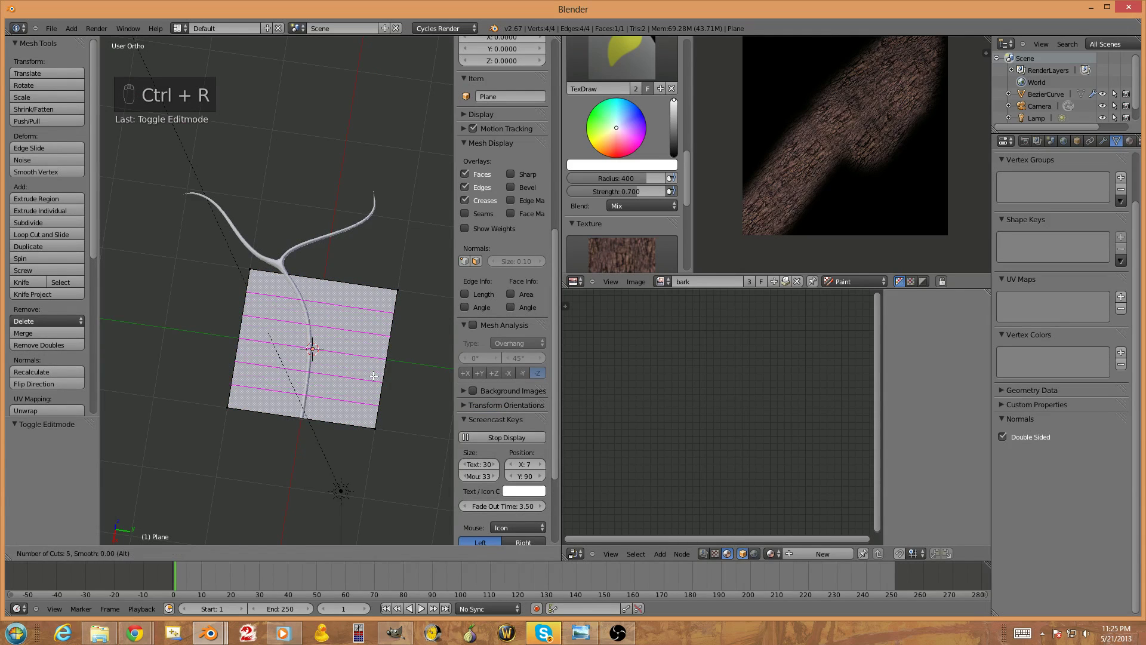
{"action": "left_click", "coordinate": [373, 375]}
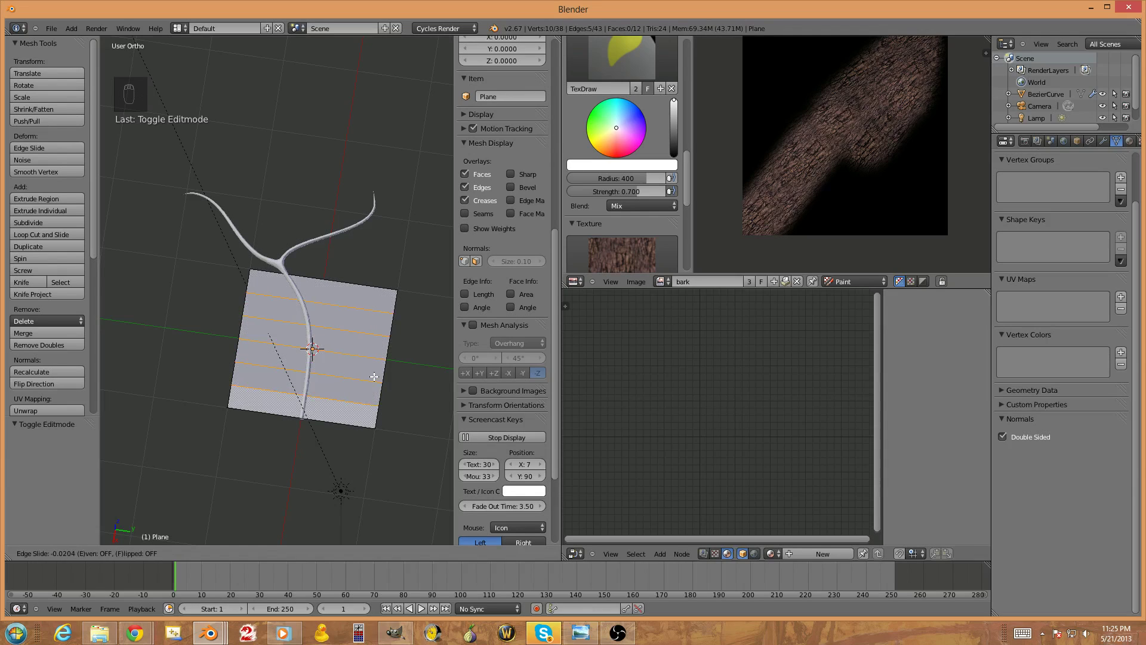
{"action": "type", "text": "7"}
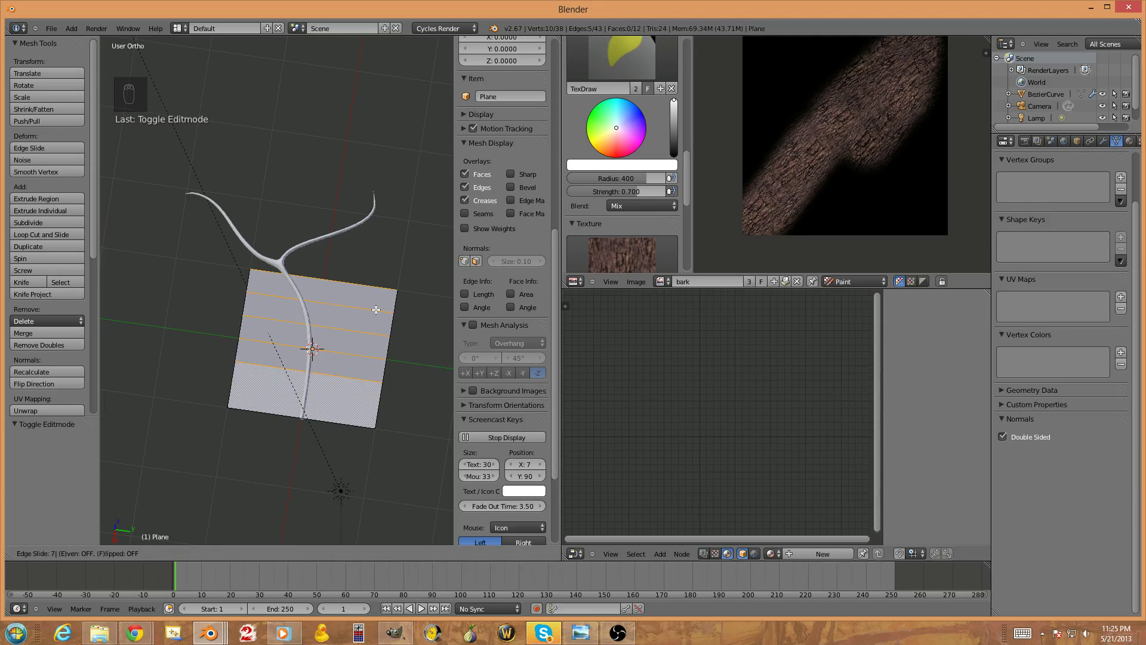
{"action": "key", "text": "Return"}
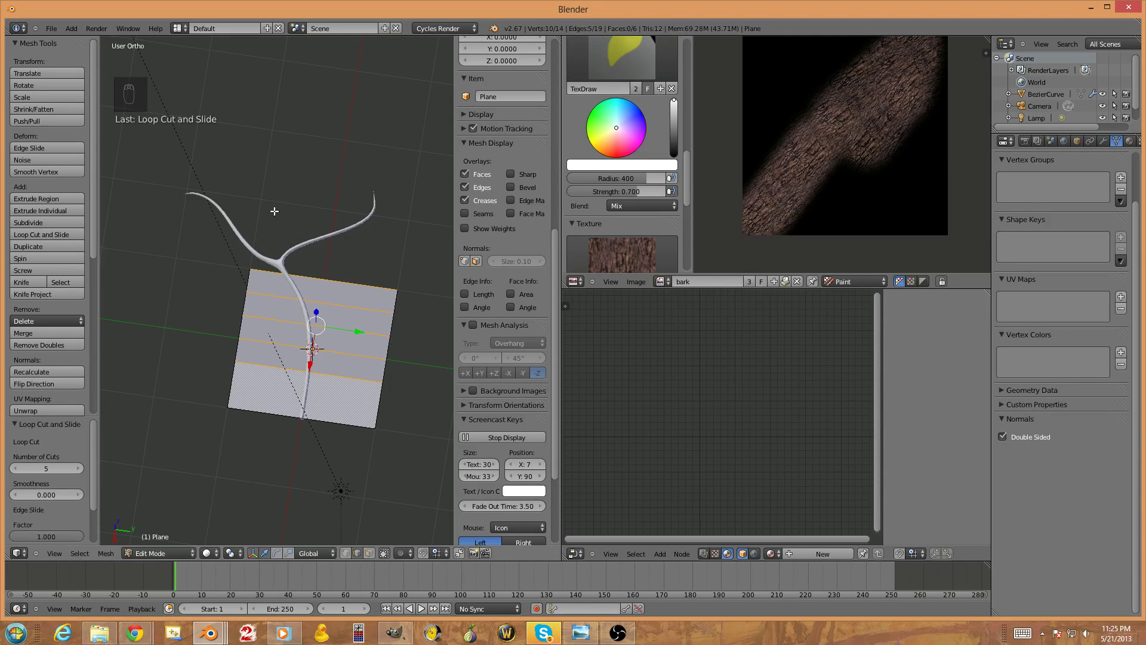
{"action": "key", "text": "ctrl+z"}
Divide the plane into six parallel strips with five evenly spaced loop cuts
{"action": "key", "text": "ctrl+r"}
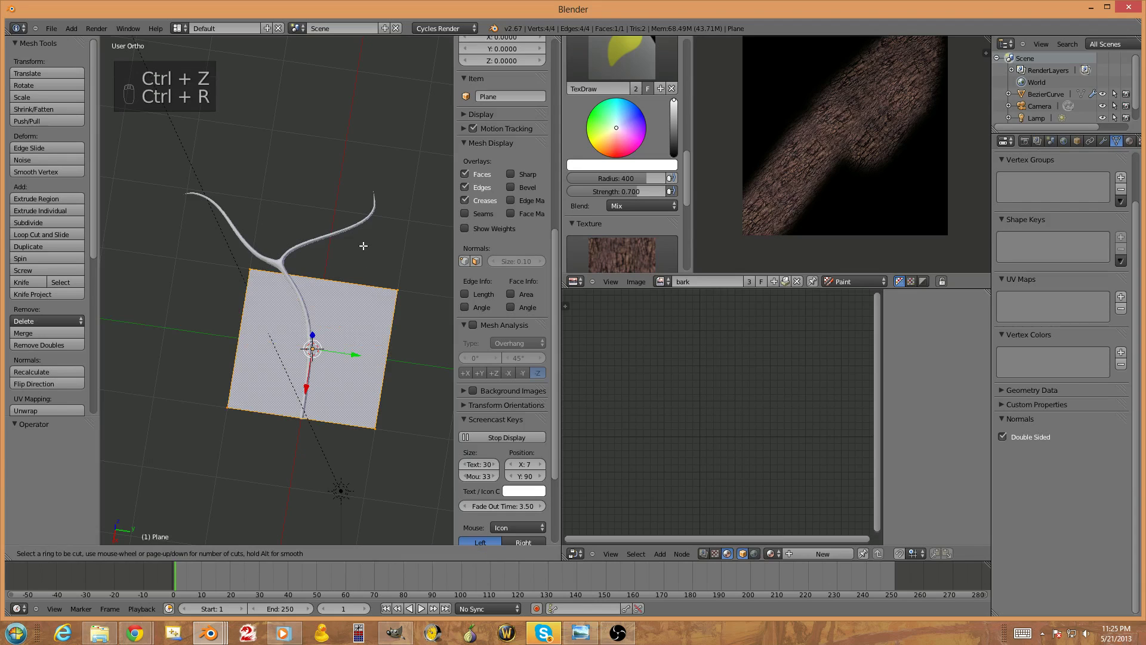
{"action": "scroll", "coordinate": [385, 346], "scroll_direction": "up", "scroll_amount": 3}
{"action": "scroll", "coordinate": [386, 346], "scroll_direction": "up", "scroll_amount": 1}
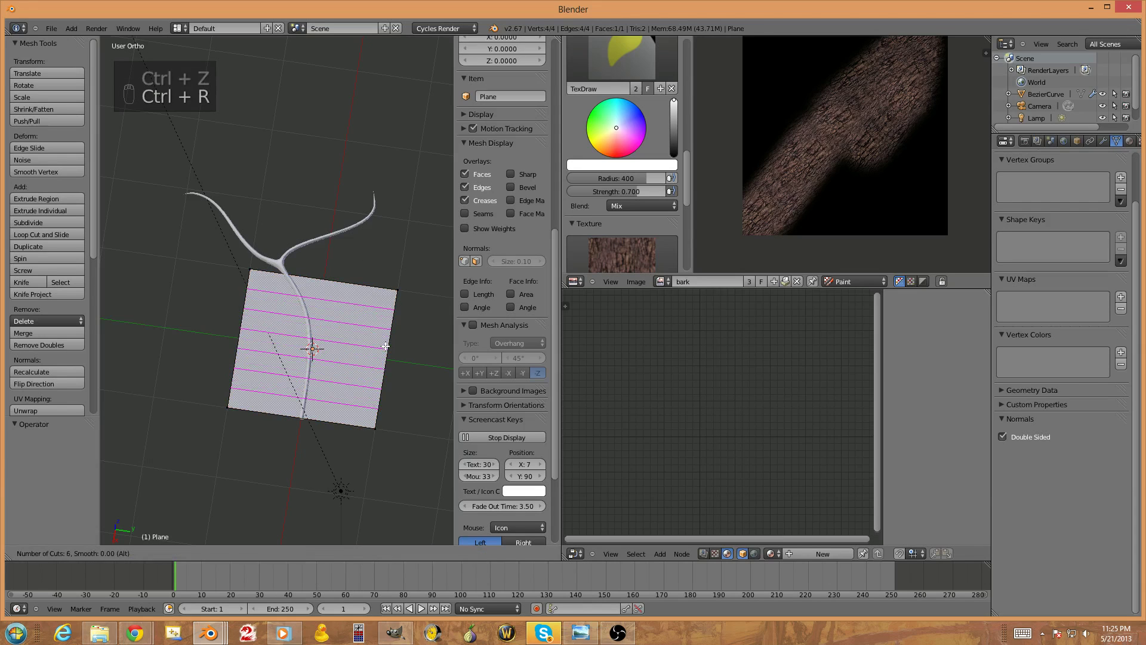
{"action": "left_click", "coordinate": [386, 345]}
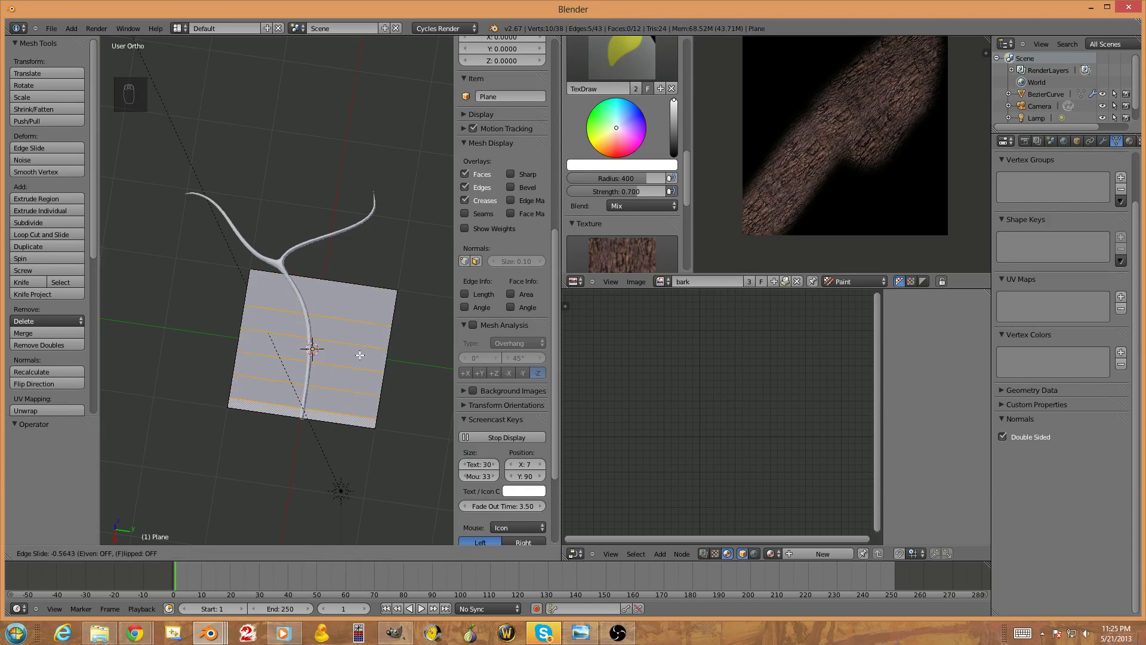
{"action": "left_click", "coordinate": [374, 348]}
Select the whole plane and map its UVs from the top view with Project from View (Bounds)
{"action": "middle_click_drag", "start_coordinate": [434, 250], "coordinate": [402, 376]}
{"action": "key", "text": "KP_7"}
{"action": "key", "text": "a"}
{"action": "key", "text": "a"}
{"action": "key", "text": "a"}
{"action": "key", "text": "a"}
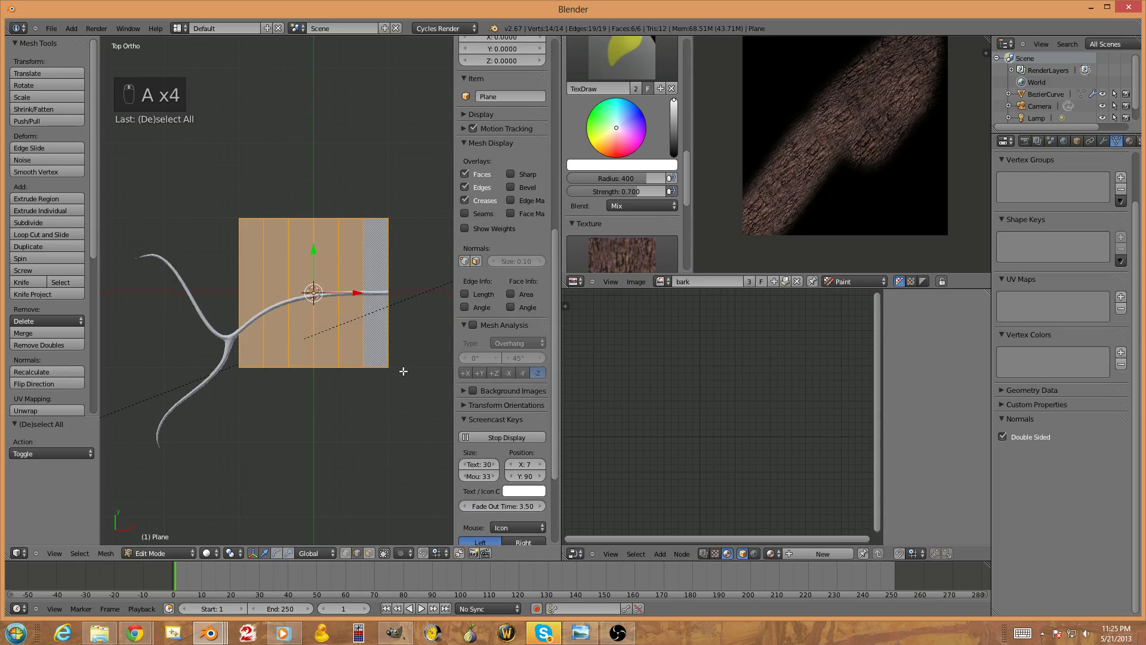
{"action": "scroll", "coordinate": [394, 369], "scroll_direction": "up", "scroll_amount": 2}
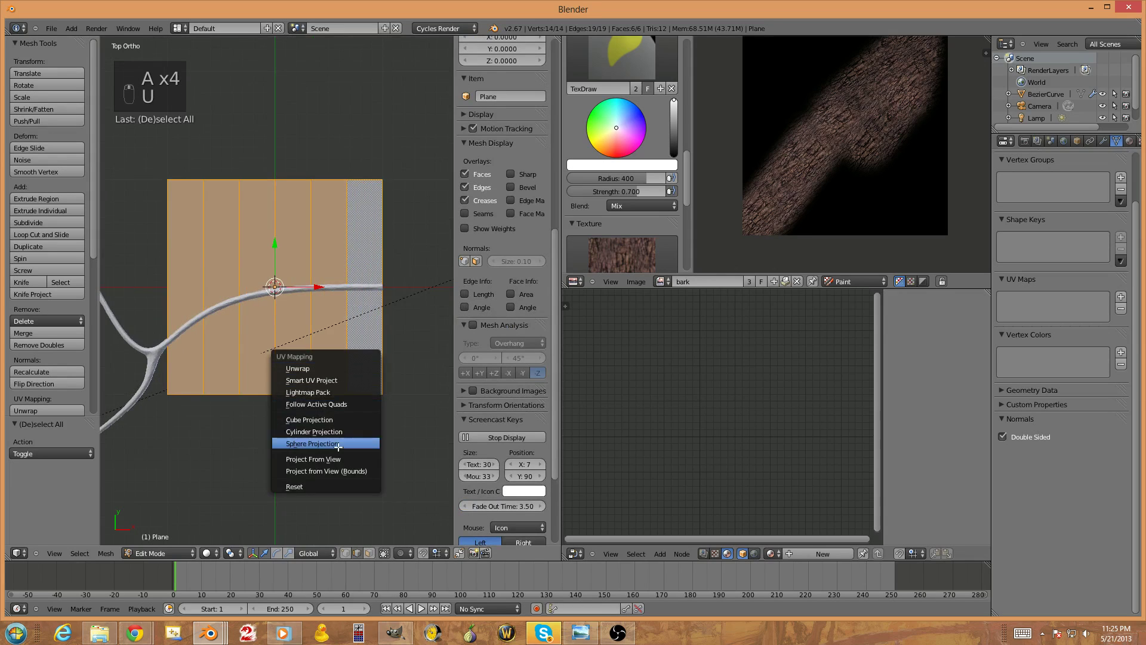
{"action": "left_click", "coordinate": [337, 470]}
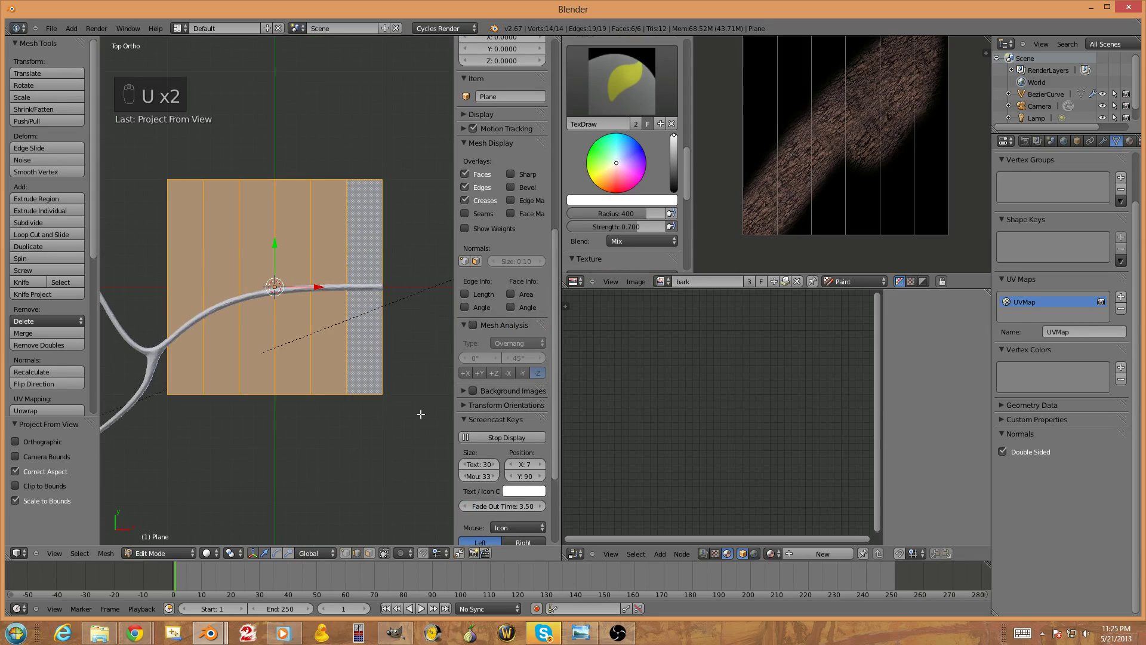
{"action": "mouse_move", "coordinate": [827, 182]}
{"action": "middle_mouse_down"}
{"action": "mouse_move", "coordinate": [808, 212]}
{"action": "mouse_move", "coordinate": [820, 180]}
{"action": "mouse_move", "coordinate": [798, 158]}
{"action": "middle_mouse_up"}
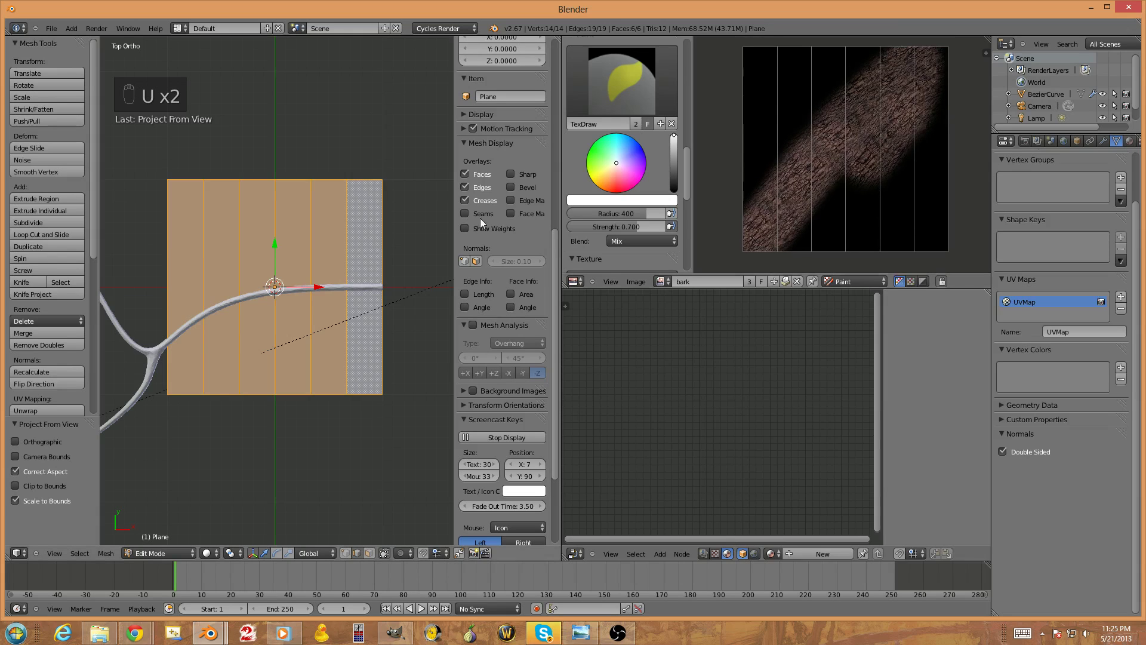
Try a standard Unwrap on the plane and restore the UVs with Project from View (Bounds)
{"action": "key", "text": "u"}
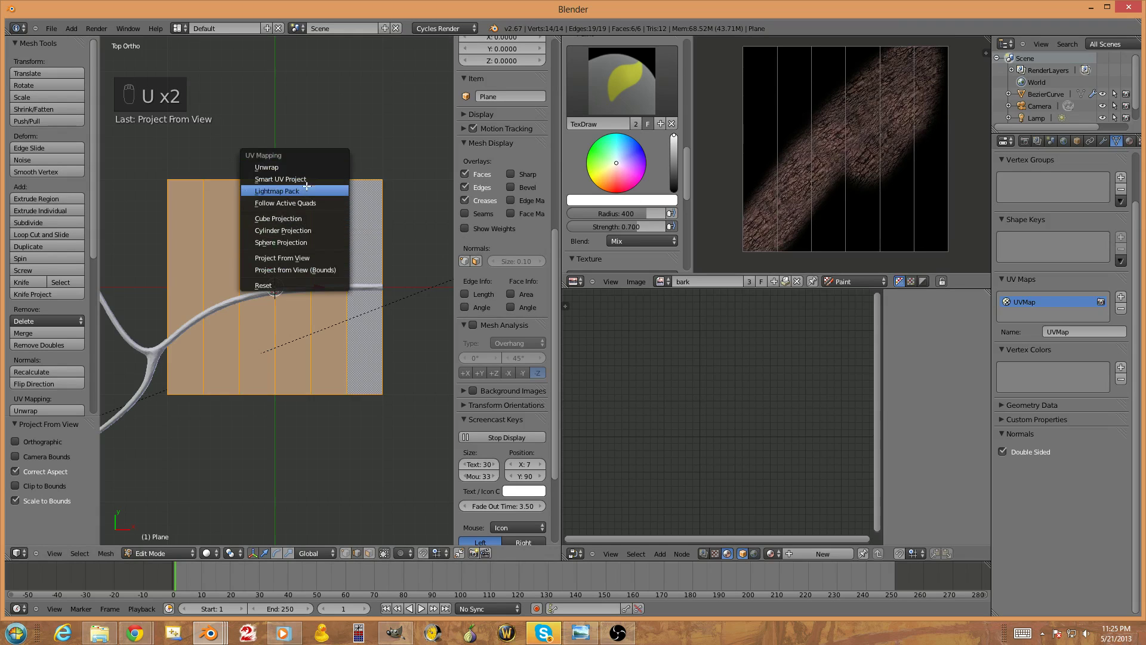
{"action": "left_click", "coordinate": [311, 168]}
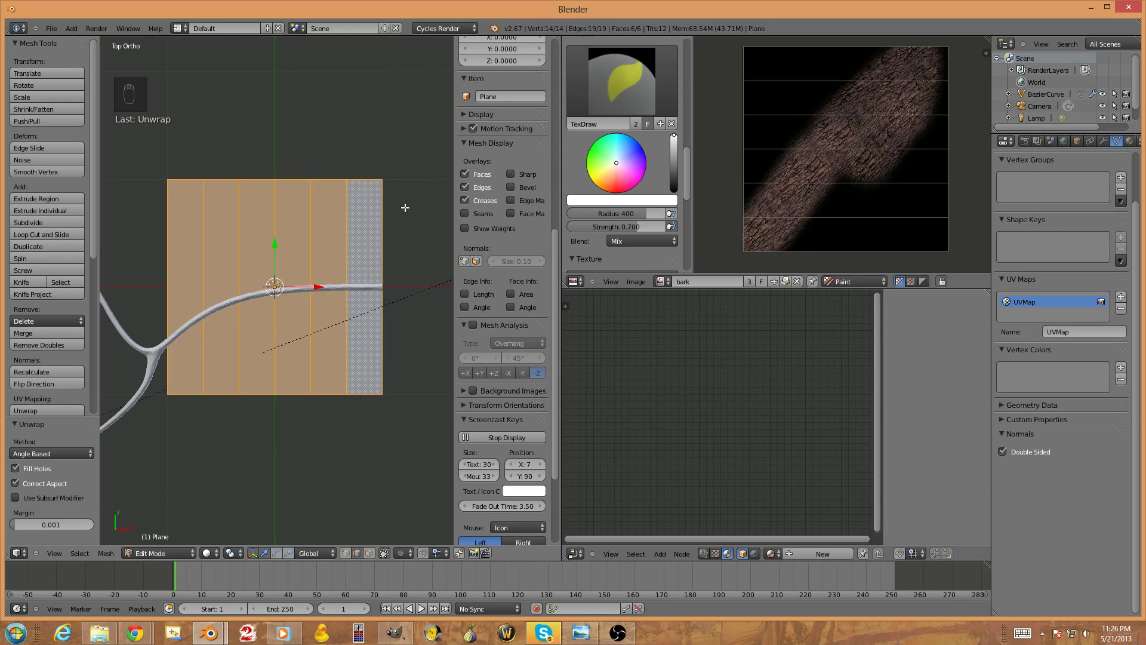
{"action": "key", "text": "u"}
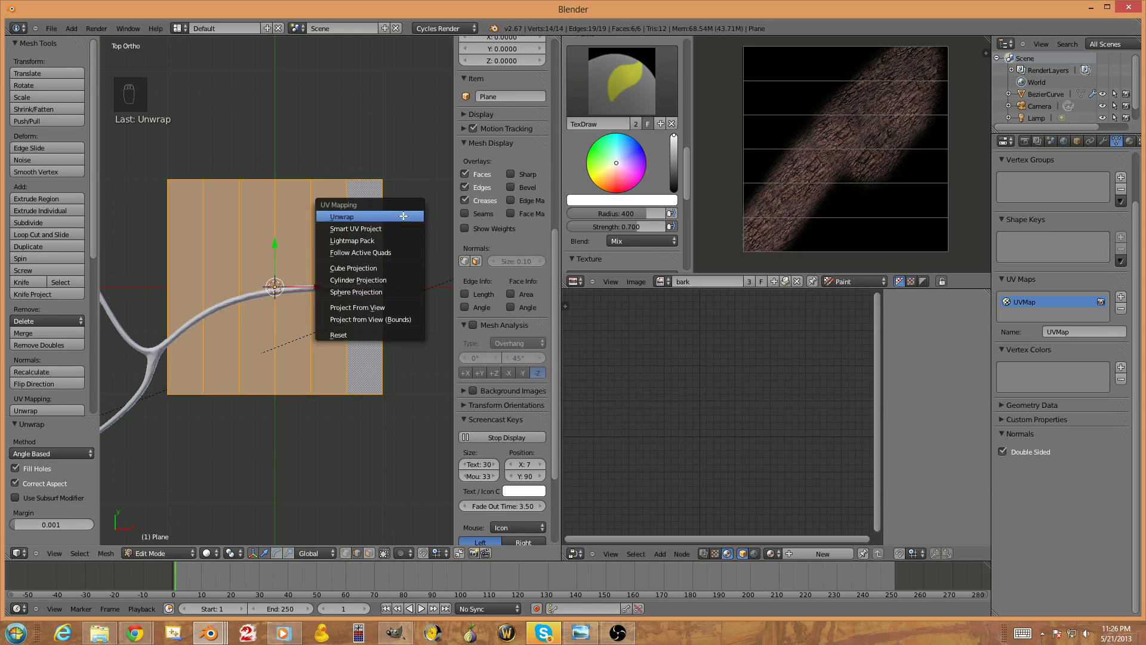
{"action": "left_click", "coordinate": [380, 320]}
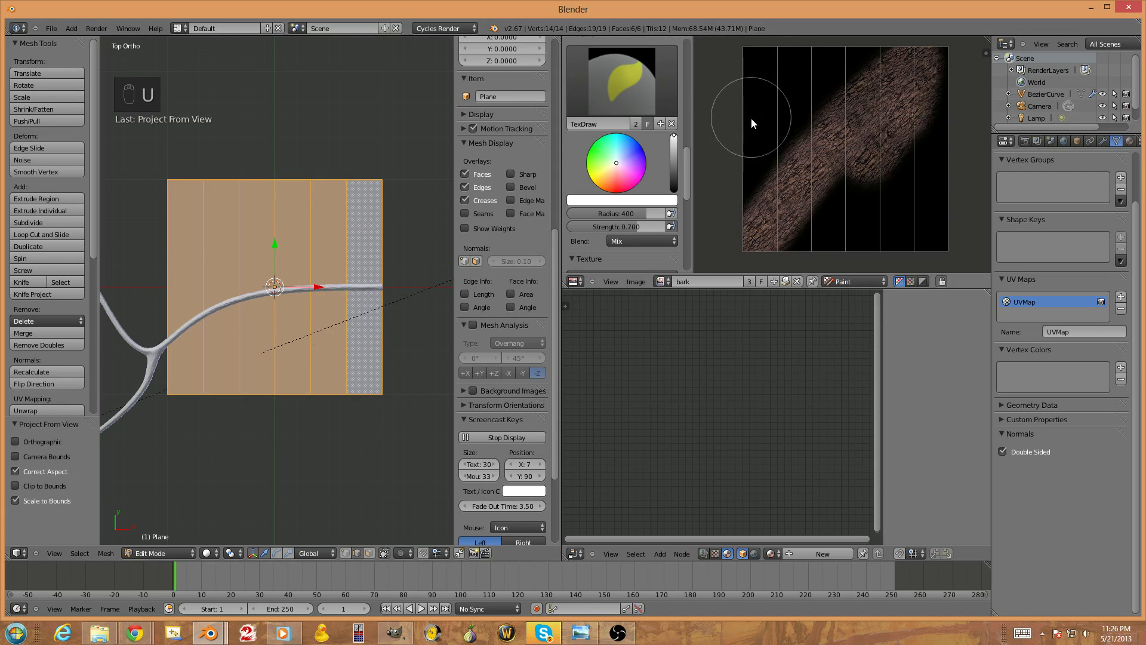
Open Maple leaf front.png from the Leaves textures folder as the image behind the plane's UVs
{"action": "left_click", "coordinate": [638, 281]}
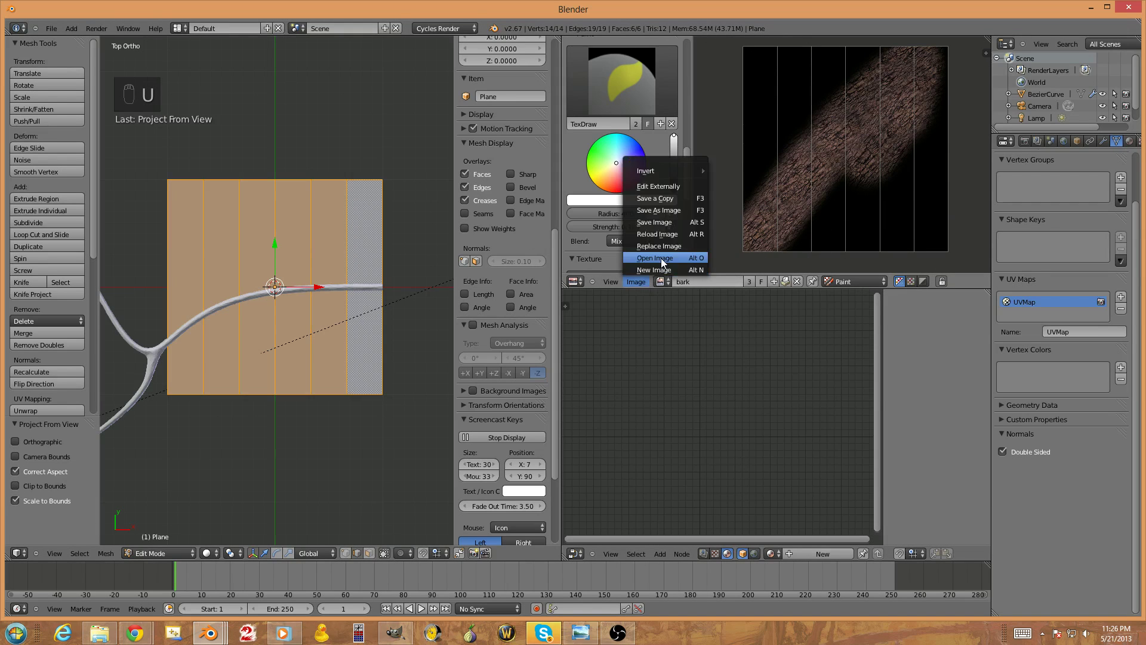
{"action": "left_click", "coordinate": [661, 257]}
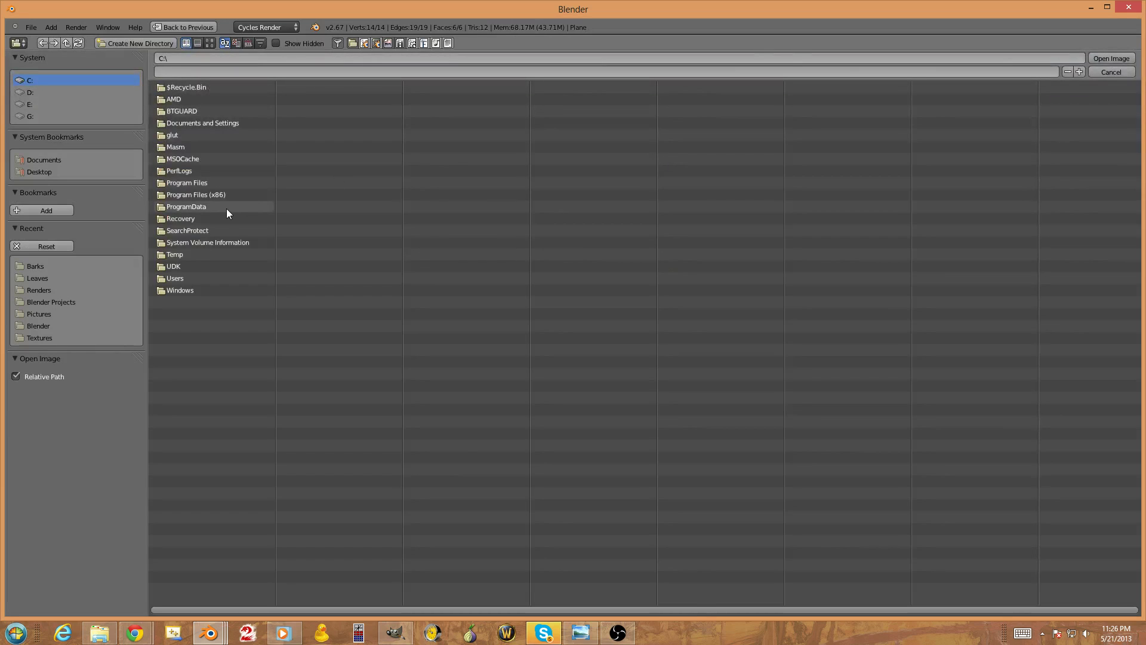
{"action": "left_click", "coordinate": [59, 279]}
{"action": "left_click", "coordinate": [213, 99]}
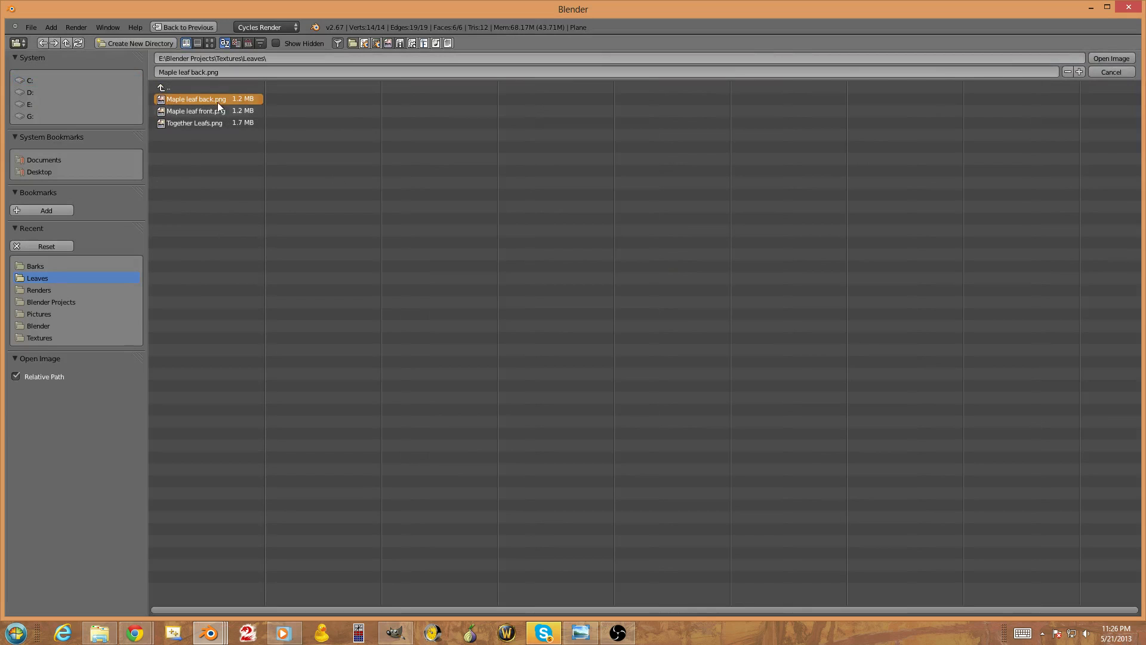
{"action": "left_click", "coordinate": [236, 111]}
{"action": "left_click", "coordinate": [1107, 59]}
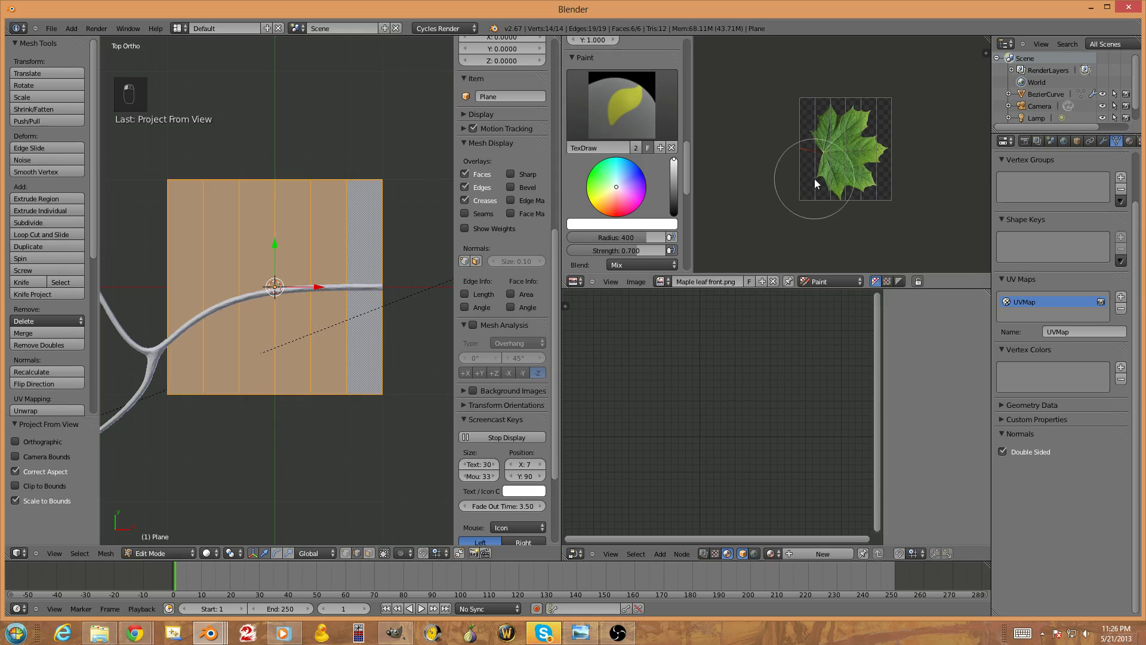
Return to the top view and create a new material for the plane
{"action": "middle_click_drag", "start_coordinate": [332, 326], "coordinate": [422, 246]}
{"action": "mouse_move", "coordinate": [796, 228]}
{"action": "middle_mouse_down"}
{"action": "mouse_move", "coordinate": [809, 203]}
{"action": "mouse_move", "coordinate": [776, 226]}
{"action": "mouse_move", "coordinate": [790, 230]}
{"action": "middle_mouse_up"}
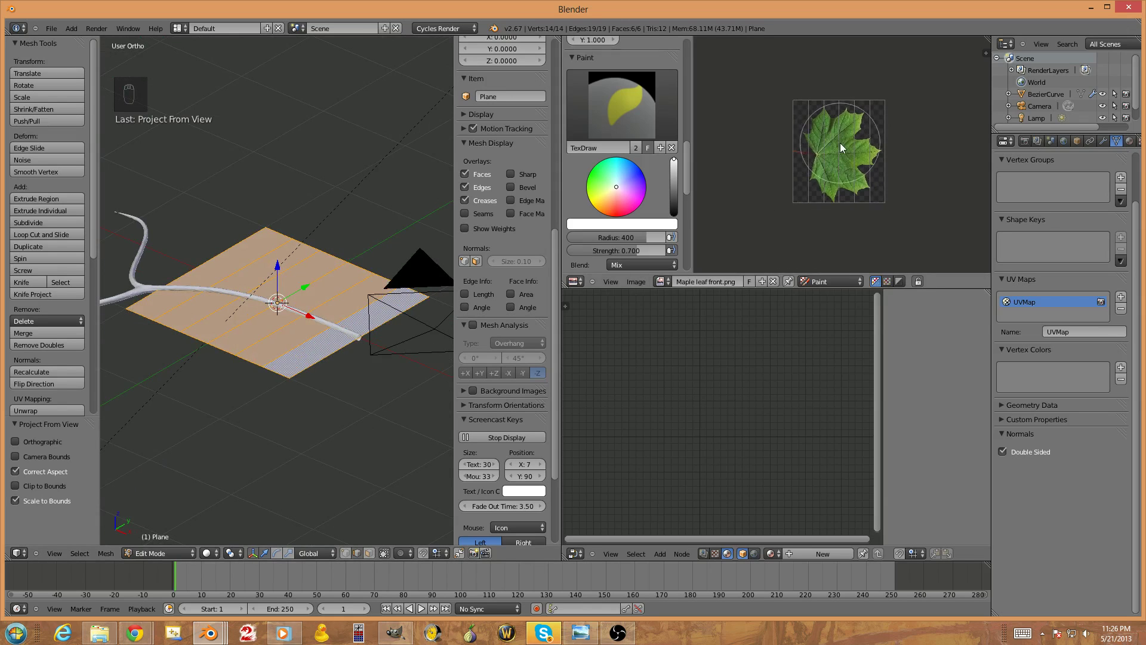
{"action": "middle_click_drag", "start_coordinate": [256, 185], "coordinate": [283, 339]}
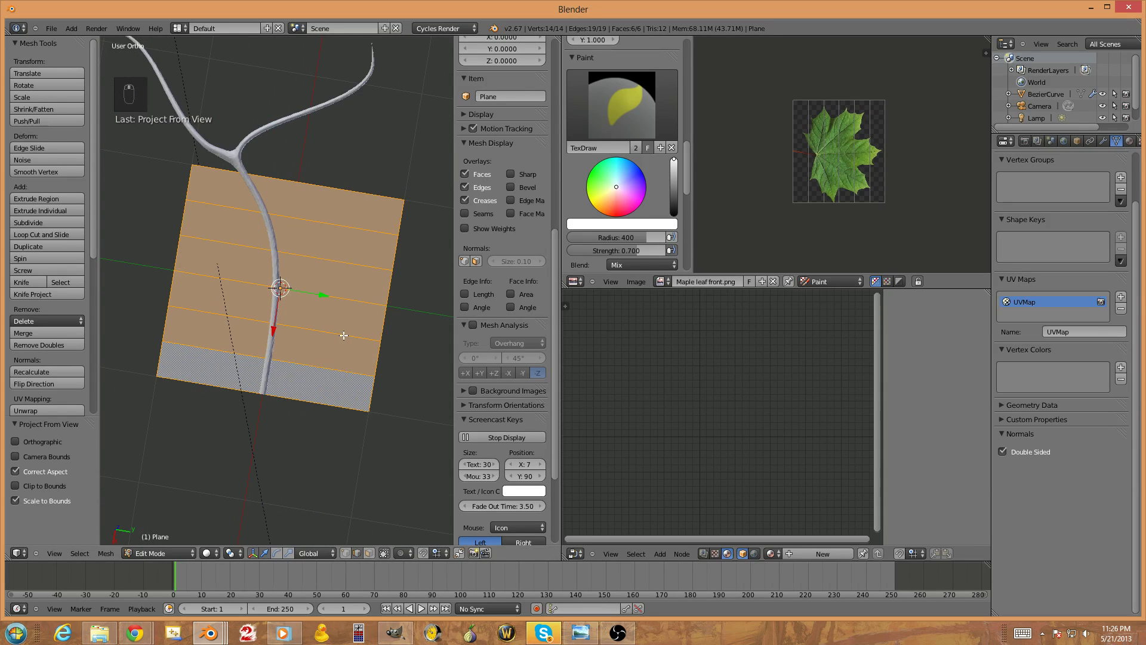
{"action": "key", "text": "KP_7"}
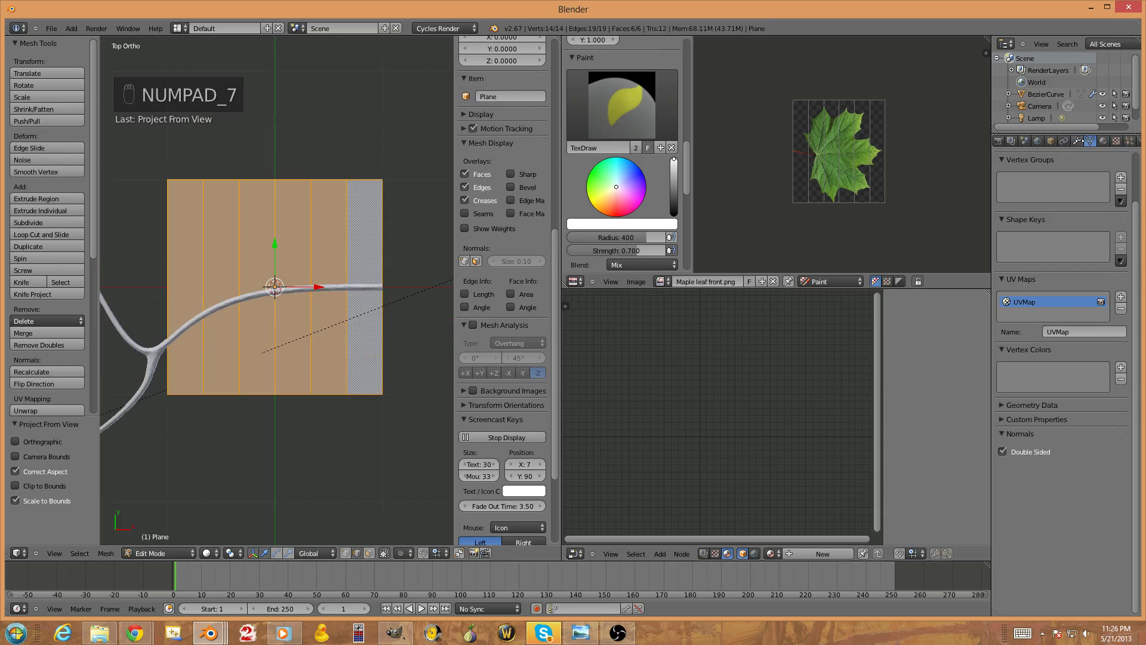
{"action": "left_click", "coordinate": [1104, 139]}
{"action": "left_click", "coordinate": [1037, 235]}
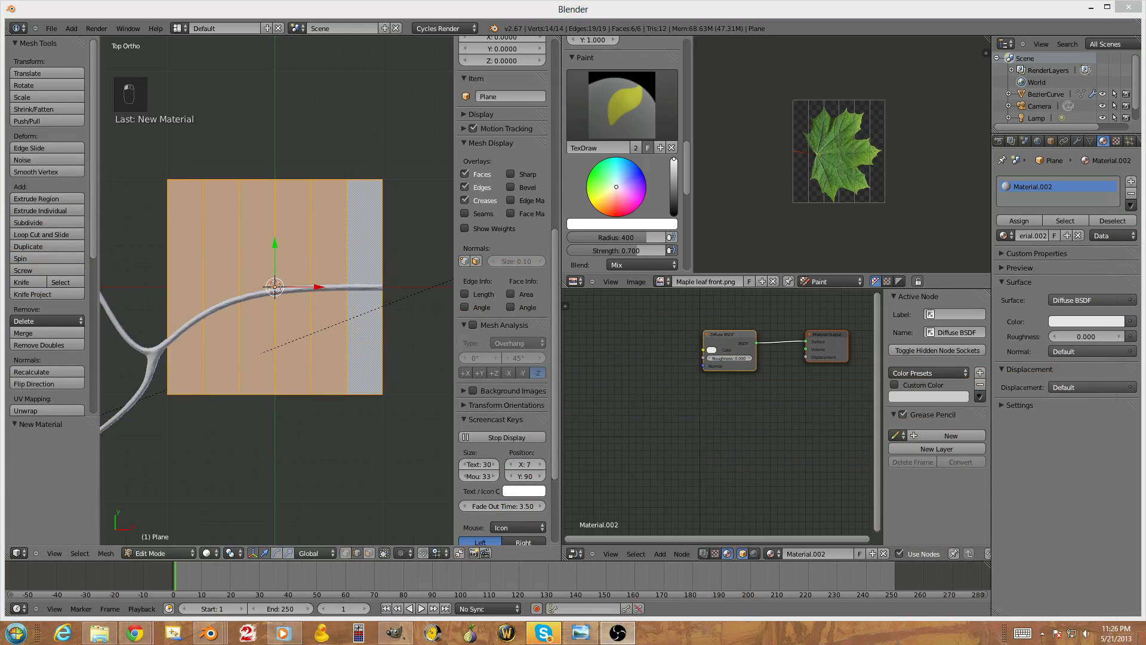
Enlarge the node editor area and delete the material's Diffuse BSDF node
{"action": "key", "text": "alt+Tab"}
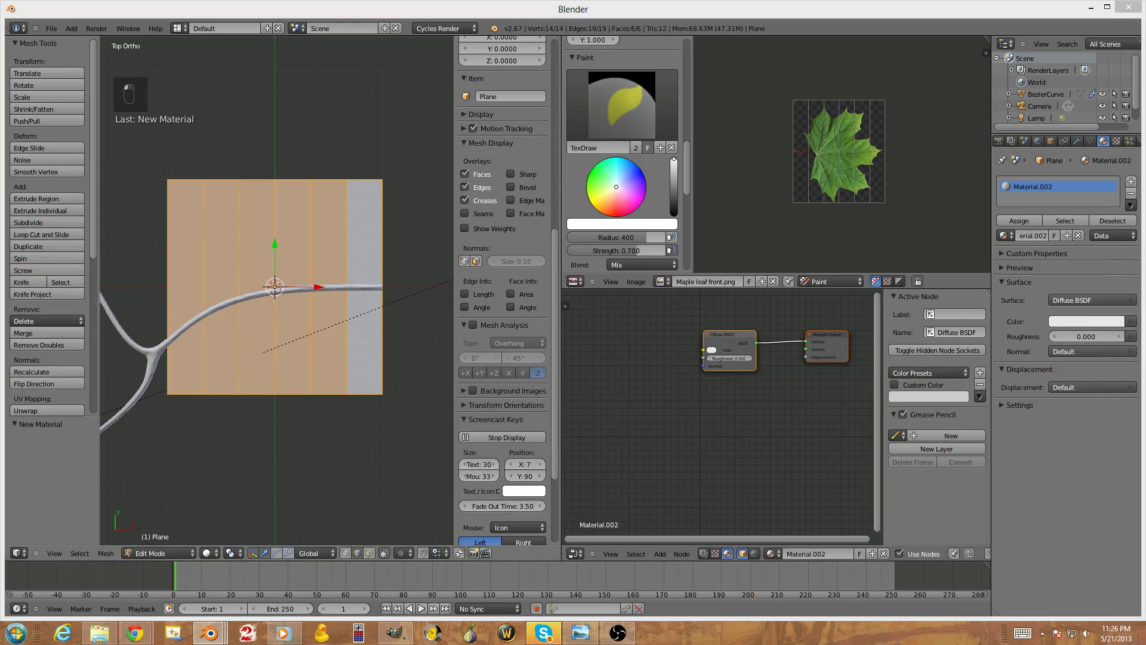
{"action": "left_click_drag", "start_coordinate": [578, 289], "coordinate": [360, 249]}
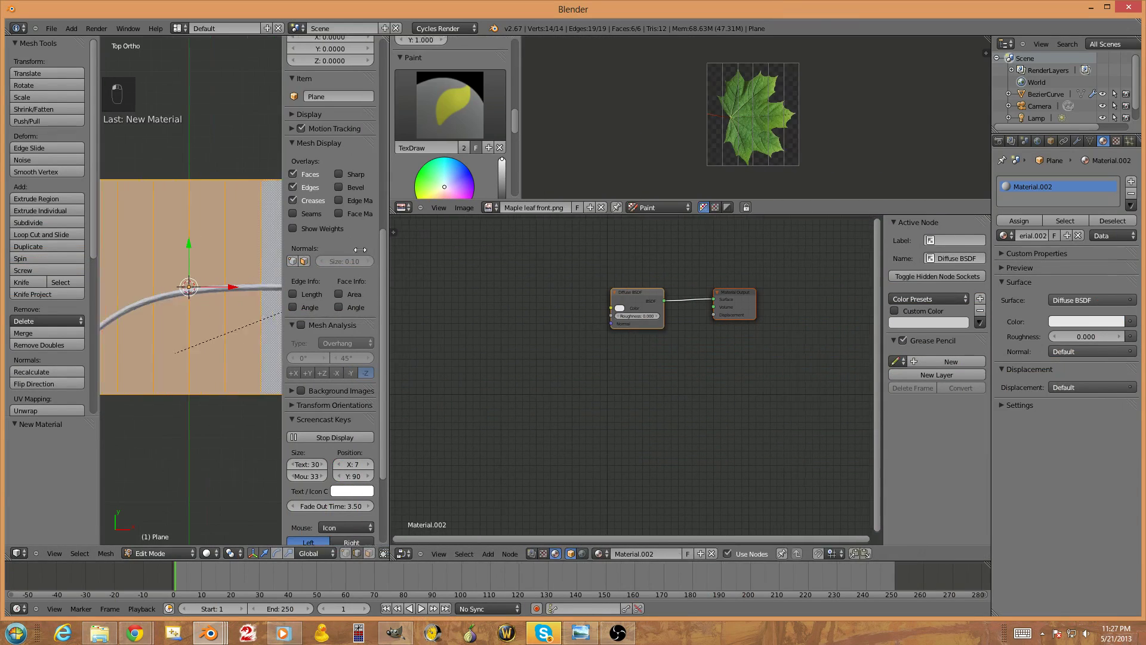
{"action": "middle_click_drag", "start_coordinate": [482, 309], "coordinate": [508, 341]}
{"action": "left_click", "coordinate": [597, 327]}
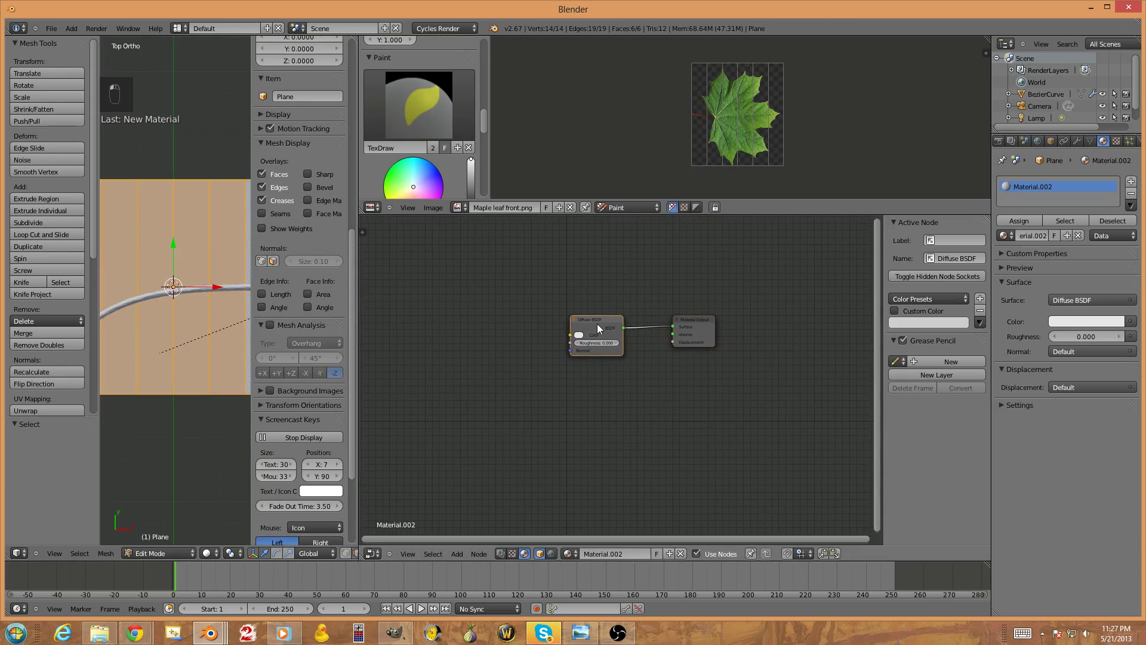
{"action": "key", "text": "x"}
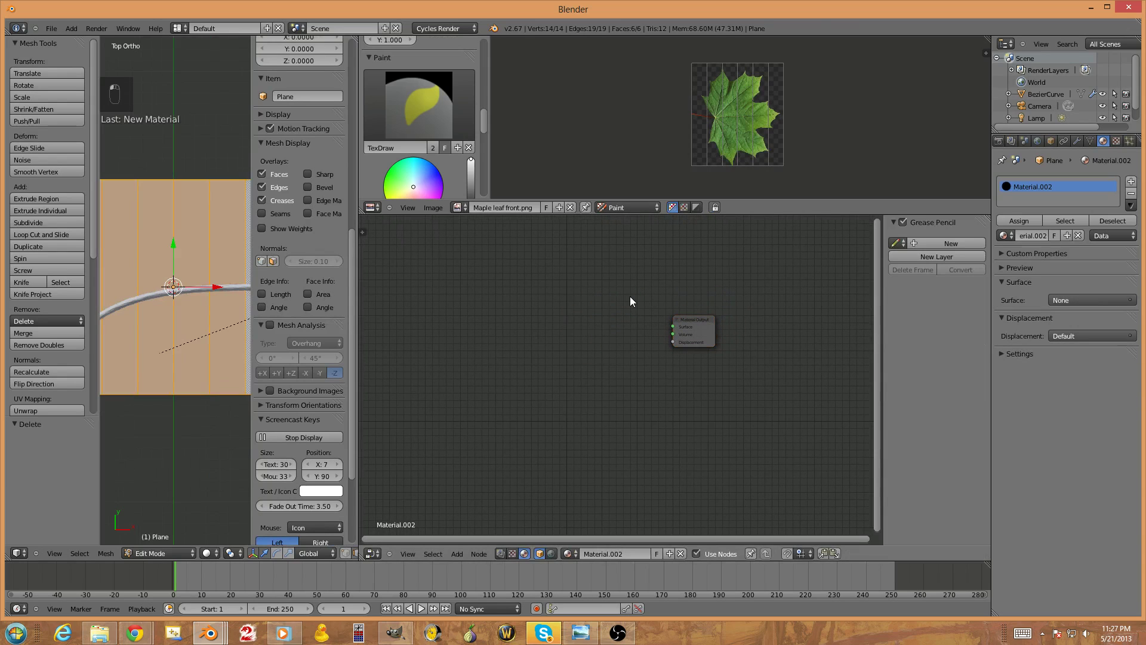
Set the material's surface to Transparent BSDF and detach that node from Material Output, placing it higher up
{"action": "key", "text": "shift+a"}
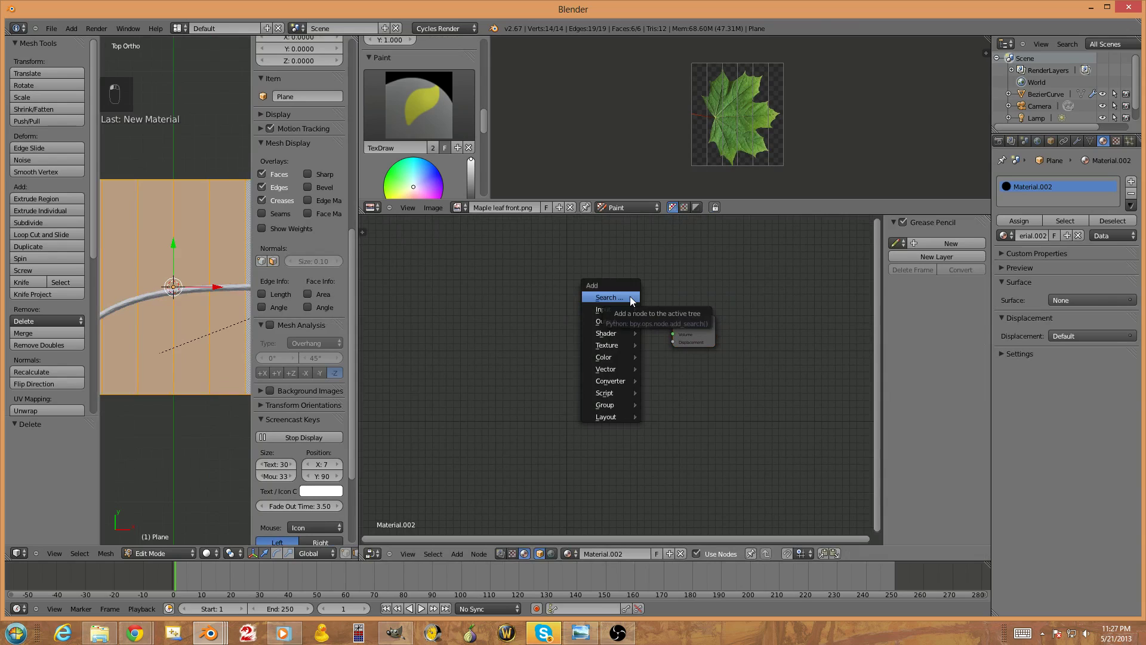
{"action": "left_click", "coordinate": [1070, 300]}
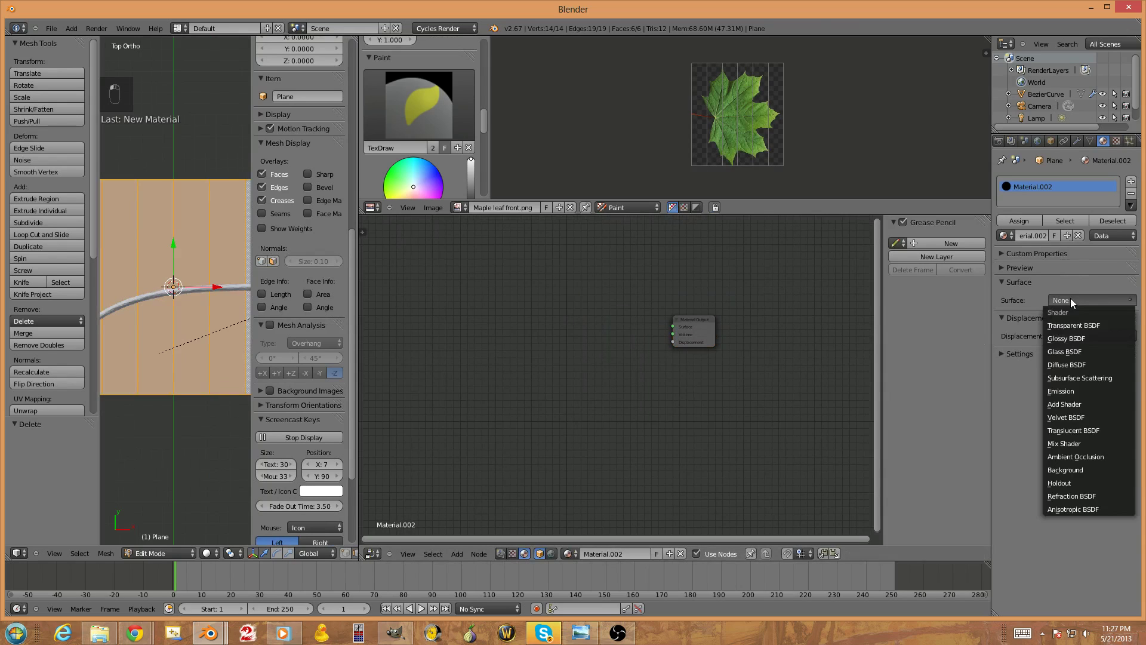
{"action": "left_click", "coordinate": [1078, 326]}
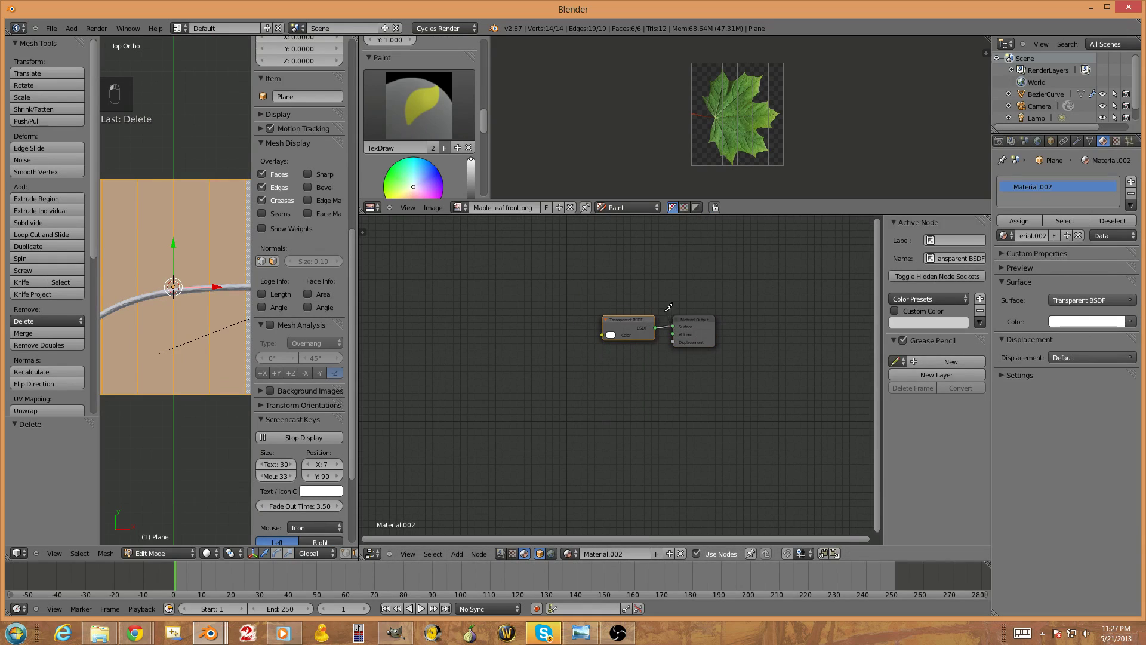
{"action": "right_click_drag", "start_coordinate": [670, 307], "coordinate": [668, 340], "text": "ctrl"}
{"action": "left_click_drag", "start_coordinate": [626, 320], "coordinate": [610, 287]}
{"action": "left_click", "coordinate": [599, 283]}
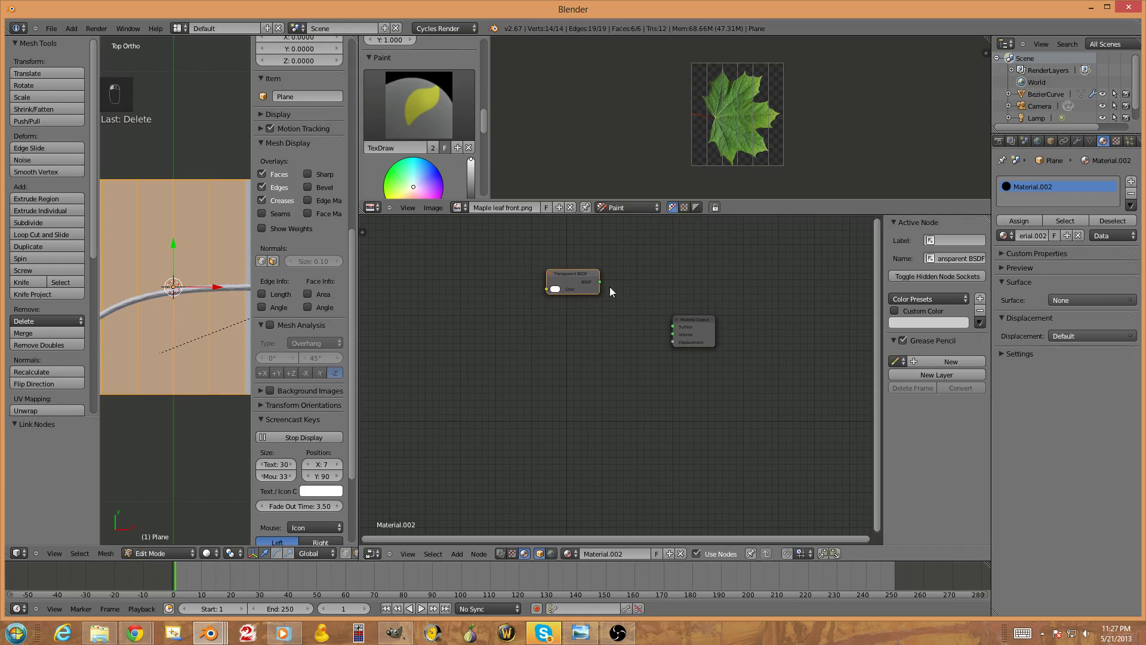
Add a Mix Shader node and place it just before the Material Output node
{"action": "key", "text": "shift+a"}
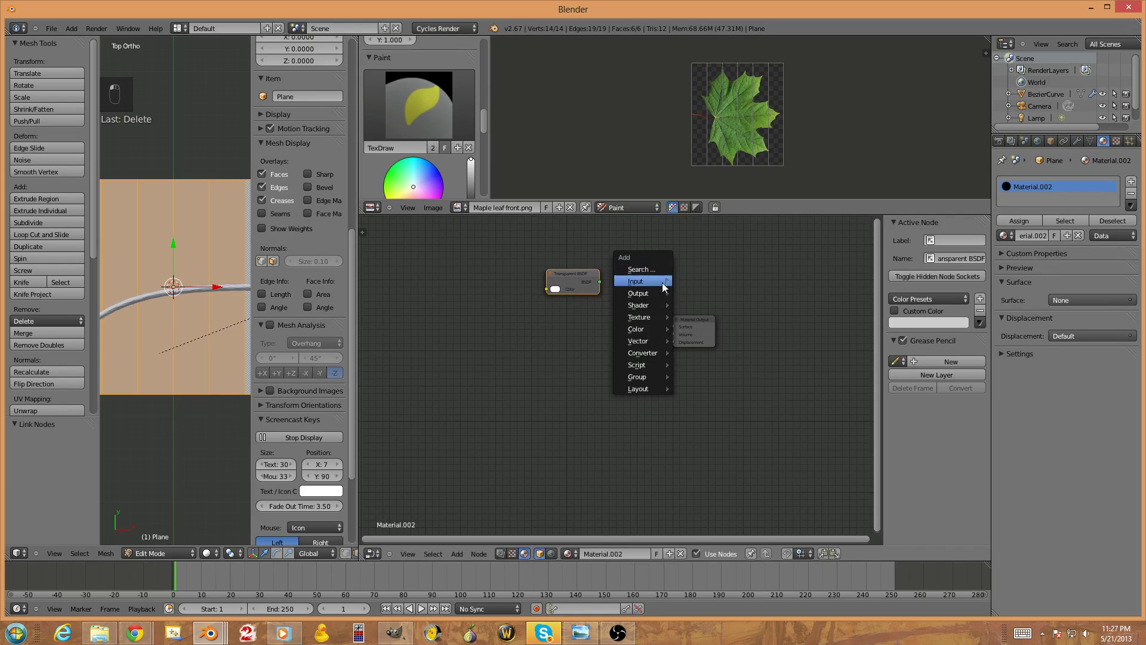
{"action": "mouse_move", "coordinate": [647, 305]}
{"action": "left_click", "coordinate": [694, 305]}
{"action": "left_click", "coordinate": [590, 317]}
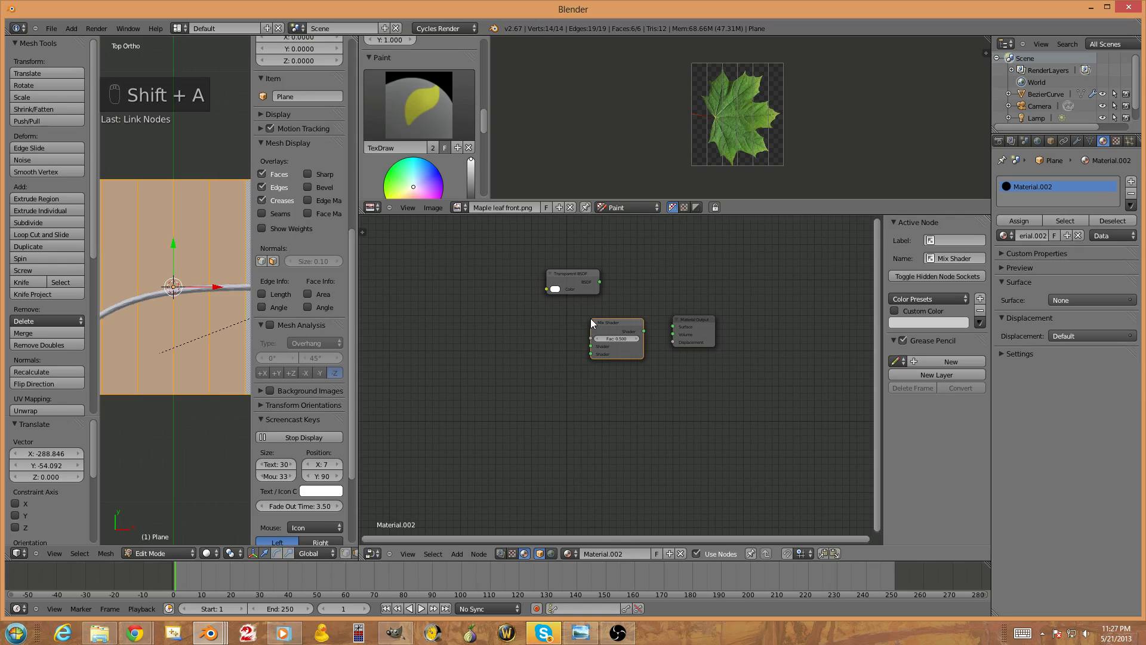
Add a Texture Coordinate node and place it well to the left of the Mix Shader node
{"action": "key", "text": "shift+a"}
{"action": "mouse_move", "coordinate": [650, 266]}
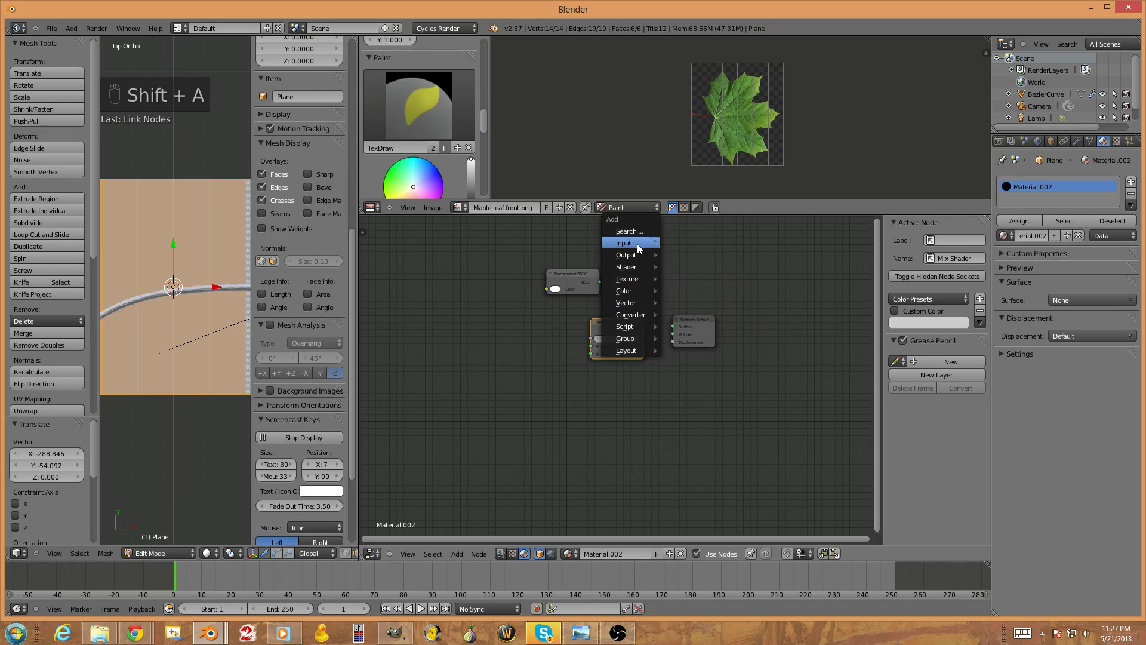
{"action": "mouse_move", "coordinate": [636, 244]}
{"action": "left_click", "coordinate": [685, 243]}
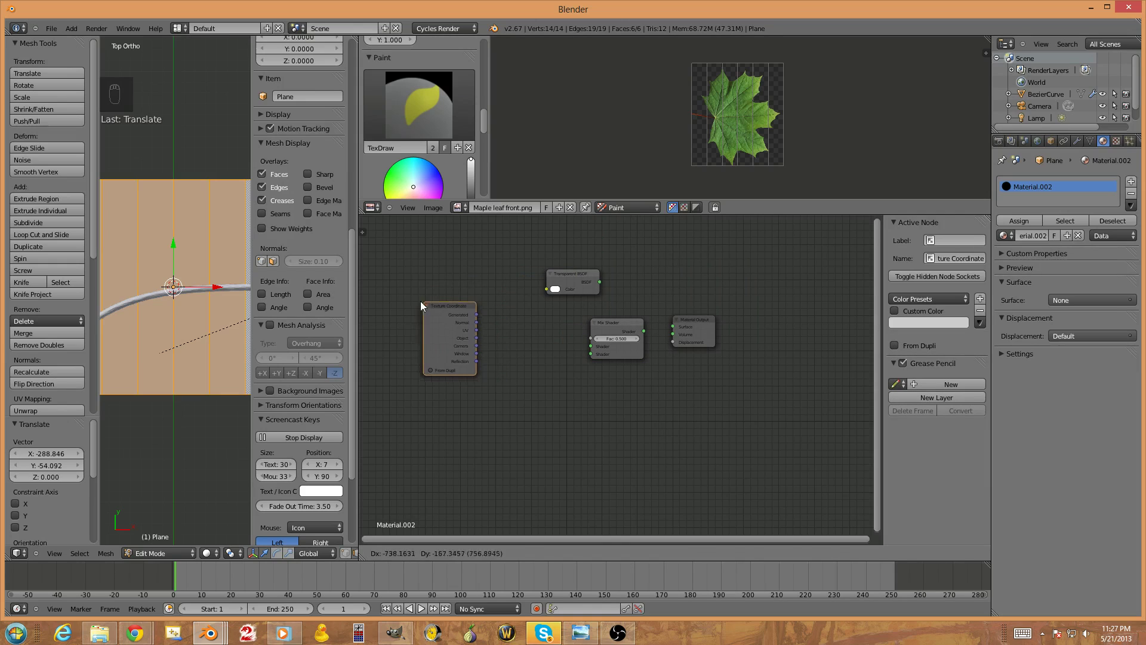
{"action": "left_click", "coordinate": [419, 301]}
Add an Image Texture node and place it between the Texture Coordinate and Mix Shader nodes
{"action": "key", "text": "shift+a"}
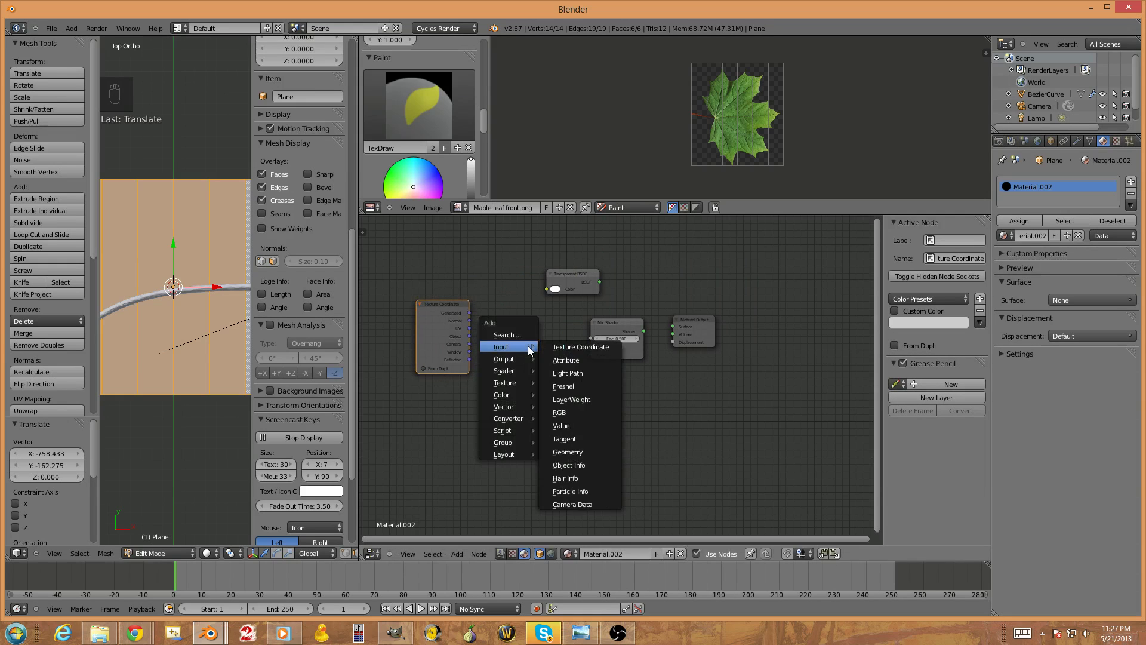
{"action": "mouse_move", "coordinate": [512, 381]}
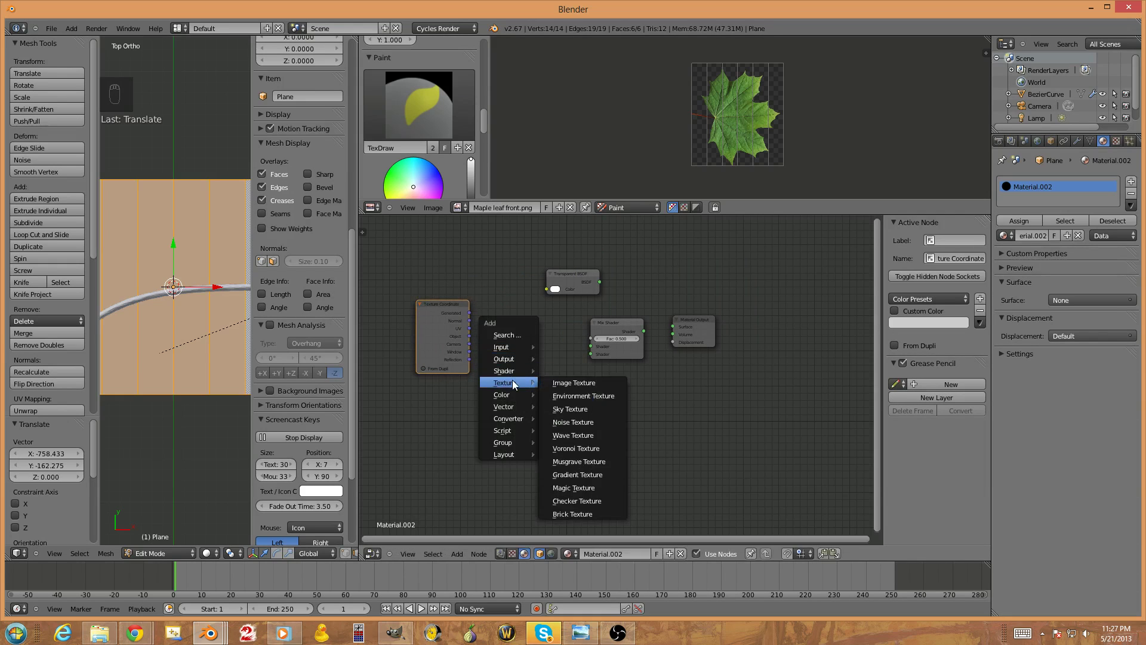
{"action": "left_click", "coordinate": [556, 382]}
{"action": "left_click", "coordinate": [500, 347]}
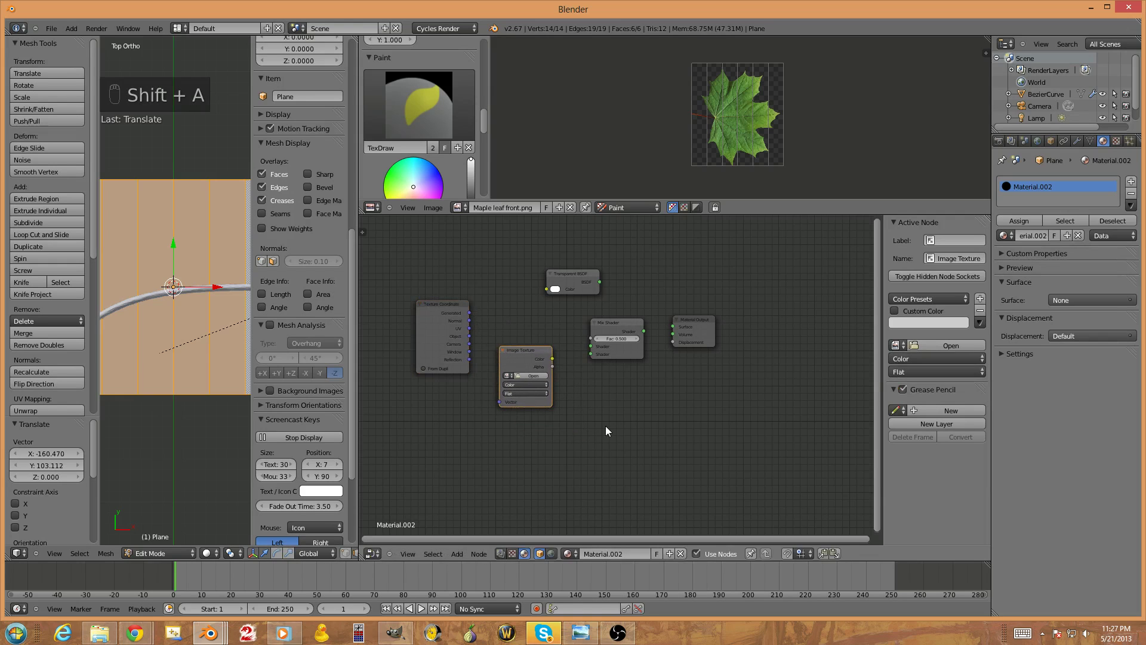
Set the material's surface to Diffuse BSDF, place that node below the Mix Shader, and cut its link to Material Output
{"action": "key", "text": "shift+a"}
{"action": "mouse_move", "coordinate": [606, 427]}
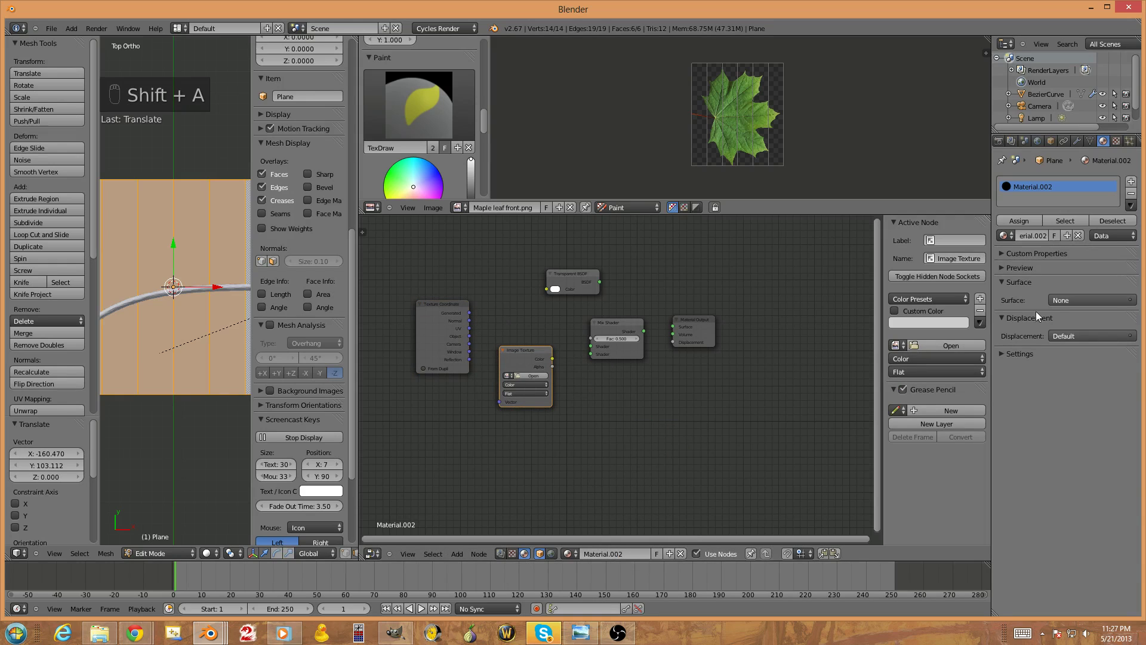
{"action": "left_click", "coordinate": [1060, 301]}
{"action": "left_click", "coordinate": [1090, 366]}
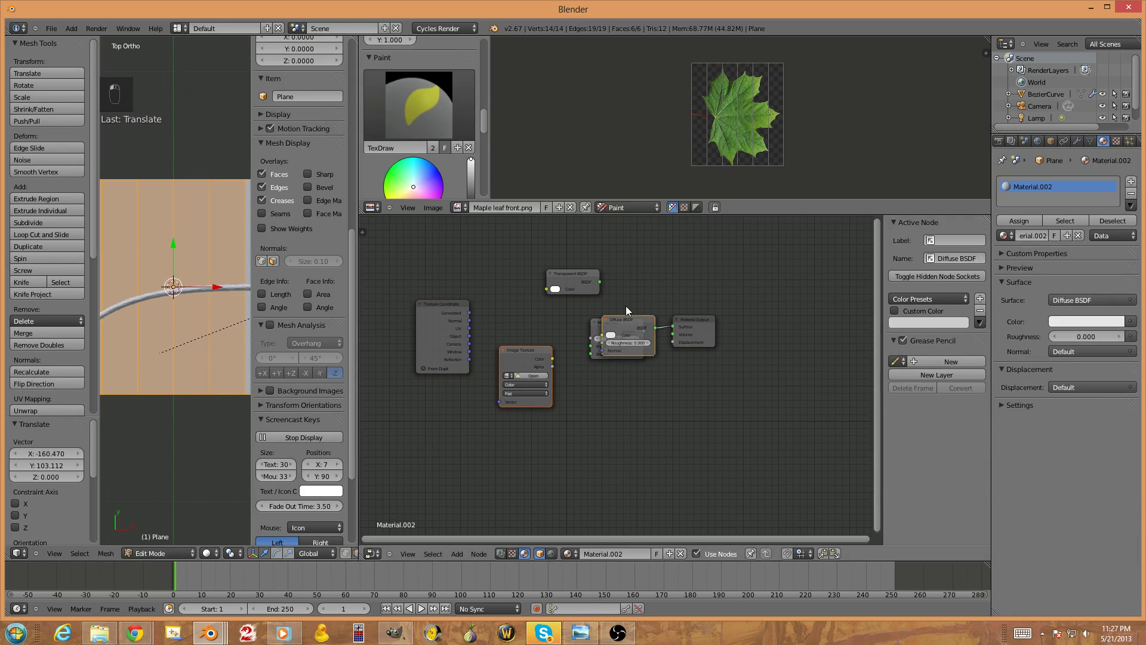
{"action": "left_click", "coordinate": [618, 360]}
{"action": "left_click_drag", "start_coordinate": [611, 325], "coordinate": [607, 407]}
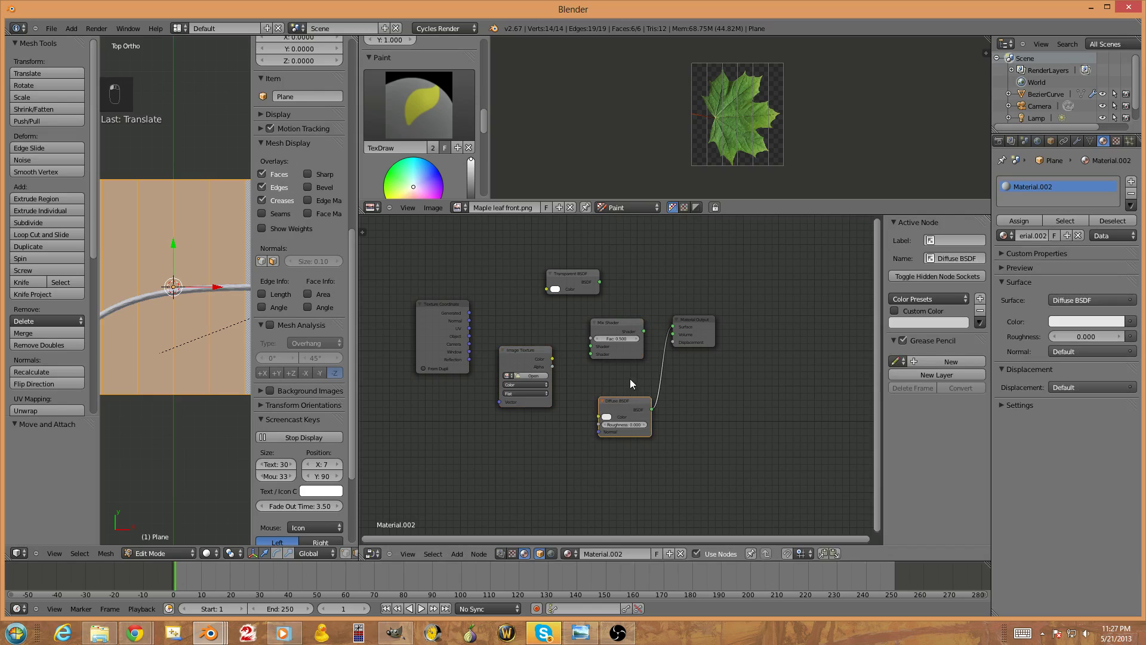
{"action": "right_click_drag", "start_coordinate": [654, 373], "coordinate": [670, 386], "text": "ctrl"}
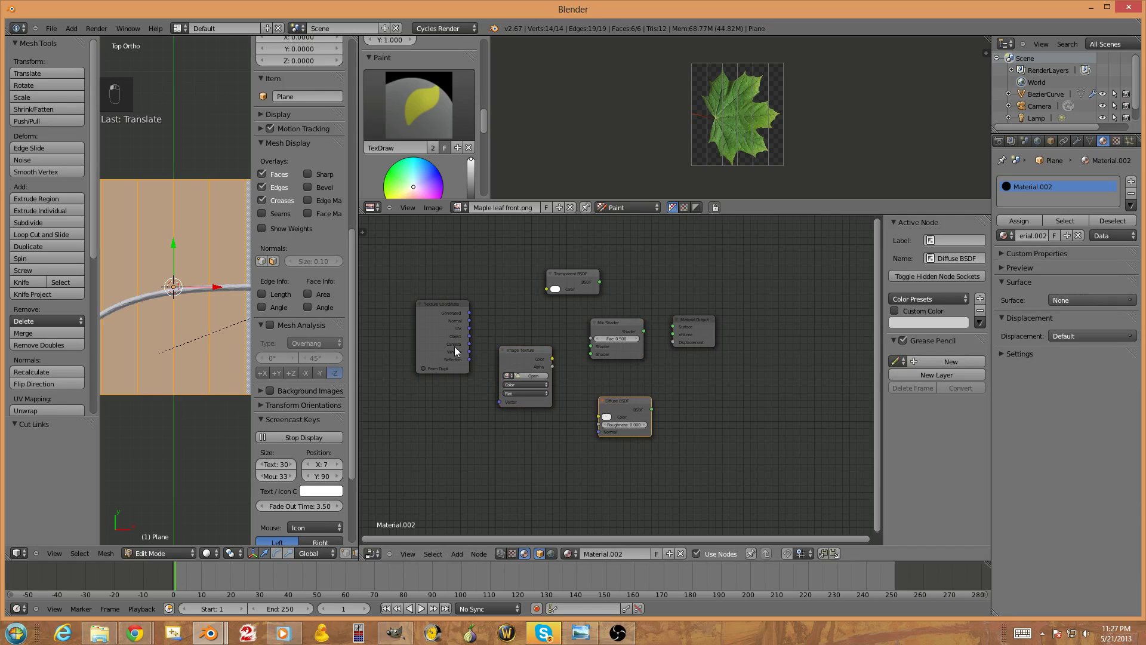
Link the Texture Coordinate's UV output to the Image Texture's Vector input and shift the Image Texture node slightly up
{"action": "left_click_drag", "start_coordinate": [470, 329], "coordinate": [499, 404]}
{"action": "left_click_drag", "start_coordinate": [518, 348], "coordinate": [521, 330]}
{"action": "scroll", "coordinate": [521, 331], "scroll_direction": "up", "scroll_amount": 2}
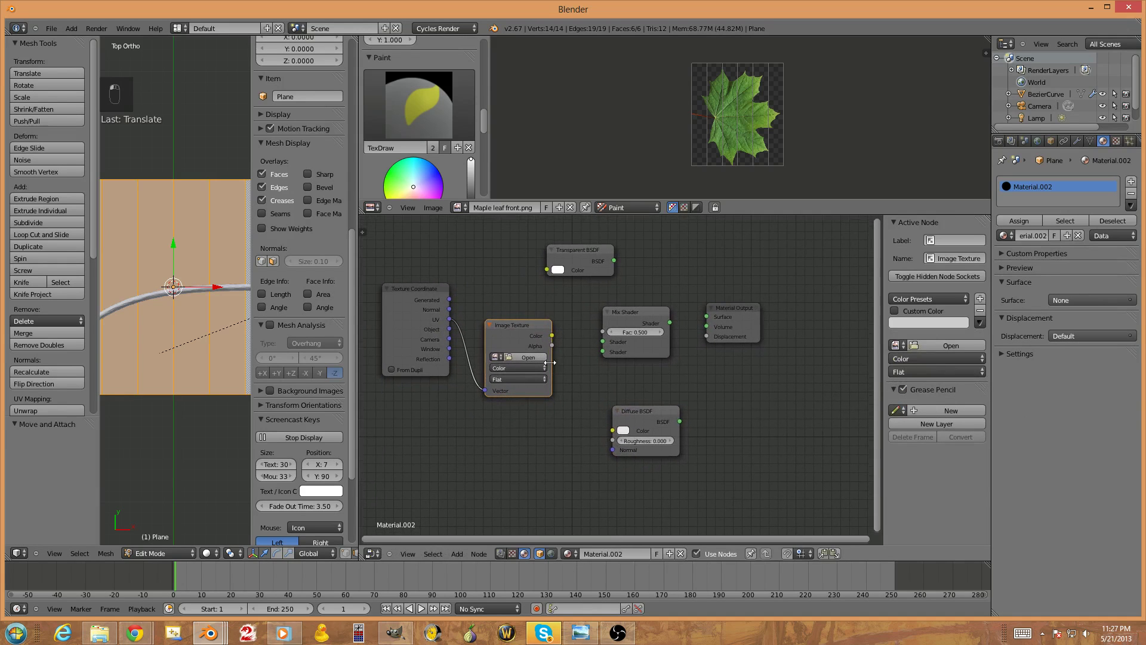
Link the Image Texture's Color output to the Diffuse BSDF's Color input and space the shader and output nodes further apart
{"action": "left_click_drag", "start_coordinate": [552, 334], "coordinate": [562, 328]}
{"action": "left_click_drag", "start_coordinate": [601, 352], "coordinate": [600, 352]}
{"action": "right_click_drag", "start_coordinate": [586, 327], "coordinate": [583, 353], "text": "ctrl"}
{"action": "left_click_drag", "start_coordinate": [554, 335], "coordinate": [593, 414]}
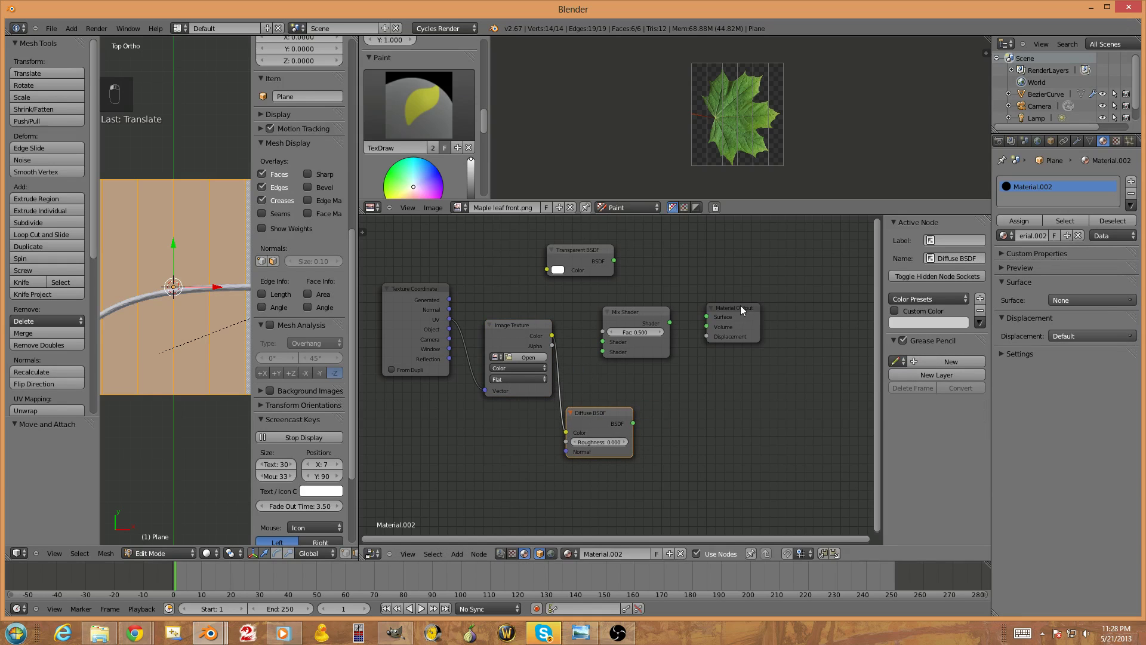
{"action": "left_click_drag", "start_coordinate": [741, 306], "coordinate": [815, 305]}
{"action": "left_click_drag", "start_coordinate": [634, 321], "coordinate": [742, 318]}
{"action": "left_click_drag", "start_coordinate": [604, 403], "coordinate": [634, 376]}
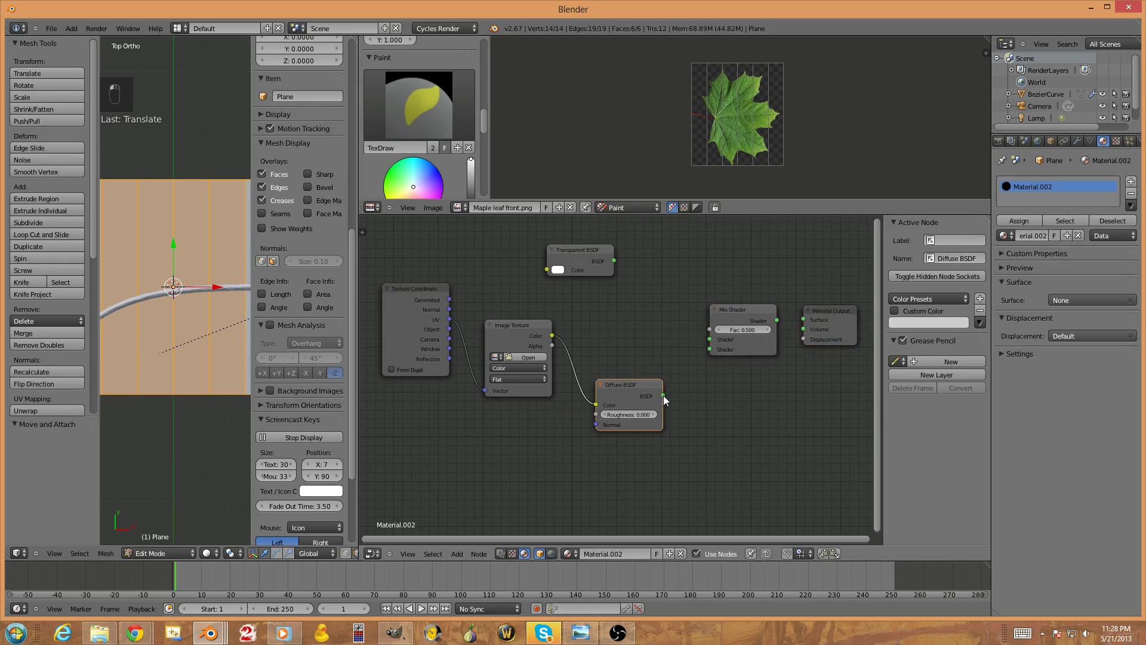
Feed the Mix Shader with the image's Alpha as Fac, Transparent BSDF as the first shader and Diffuse BSDF as the second
{"action": "left_click_drag", "start_coordinate": [711, 350], "coordinate": [711, 350]}
{"action": "left_click_drag", "start_coordinate": [674, 363], "coordinate": [708, 330]}
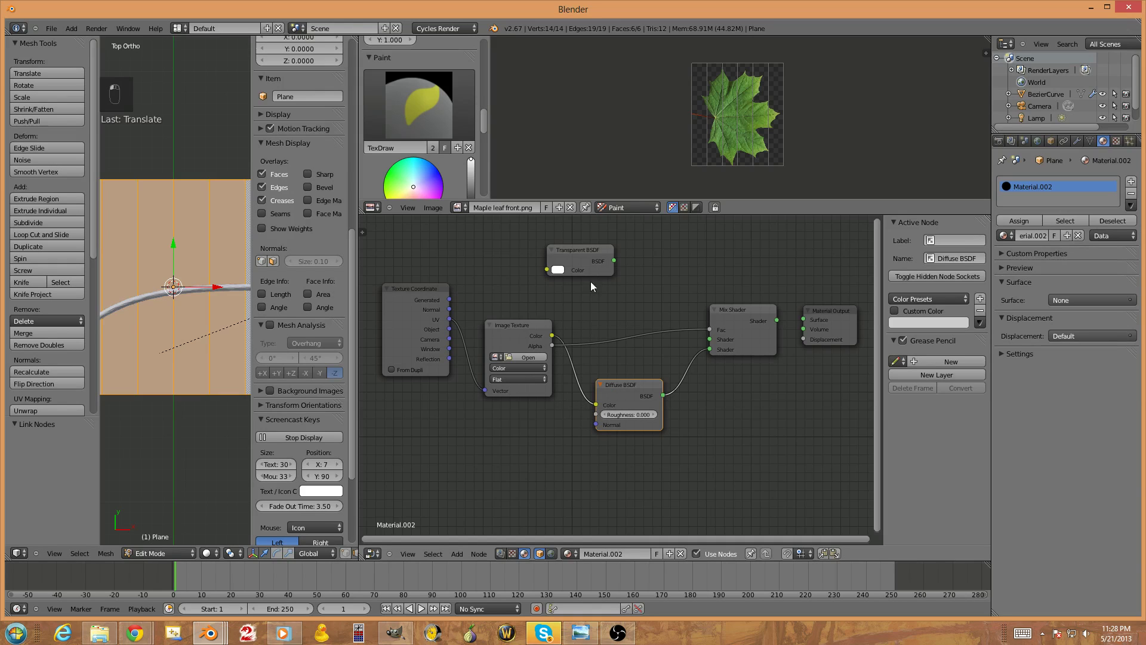
{"action": "left_click_drag", "start_coordinate": [614, 261], "coordinate": [709, 339]}
{"action": "left_click_drag", "start_coordinate": [575, 246], "coordinate": [617, 249]}
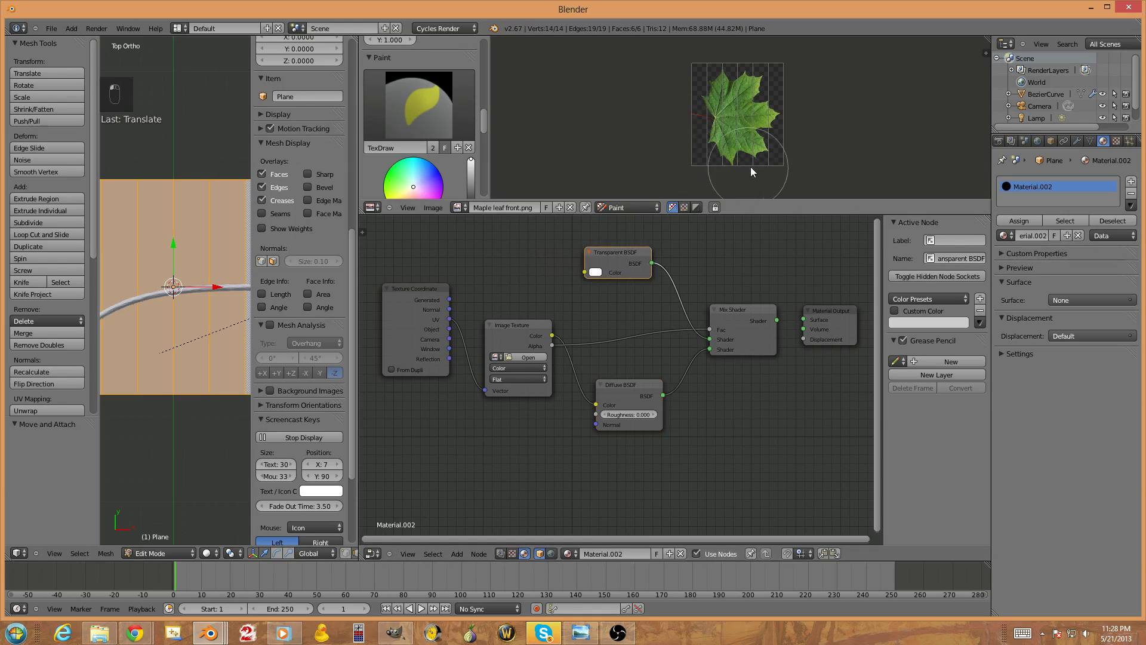
Try black as the Transparent BSDF's color and bring it back to white
{"action": "left_click", "coordinate": [595, 273]}
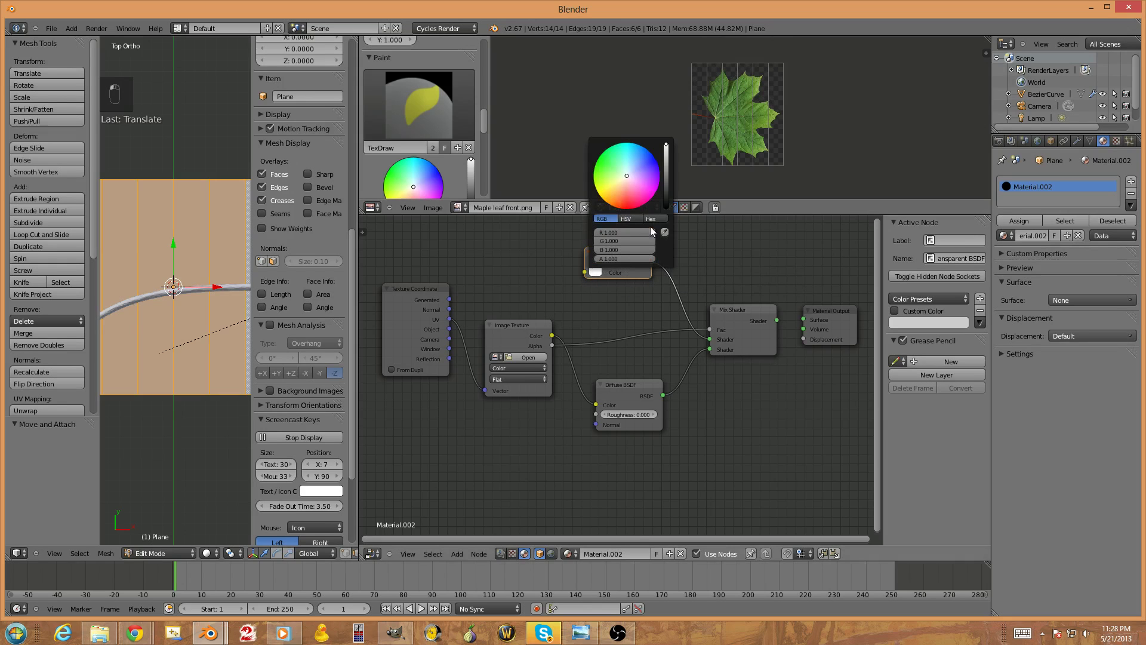
{"action": "left_click", "coordinate": [666, 156]}
{"action": "left_click_drag", "start_coordinate": [665, 171], "coordinate": [667, 231]}
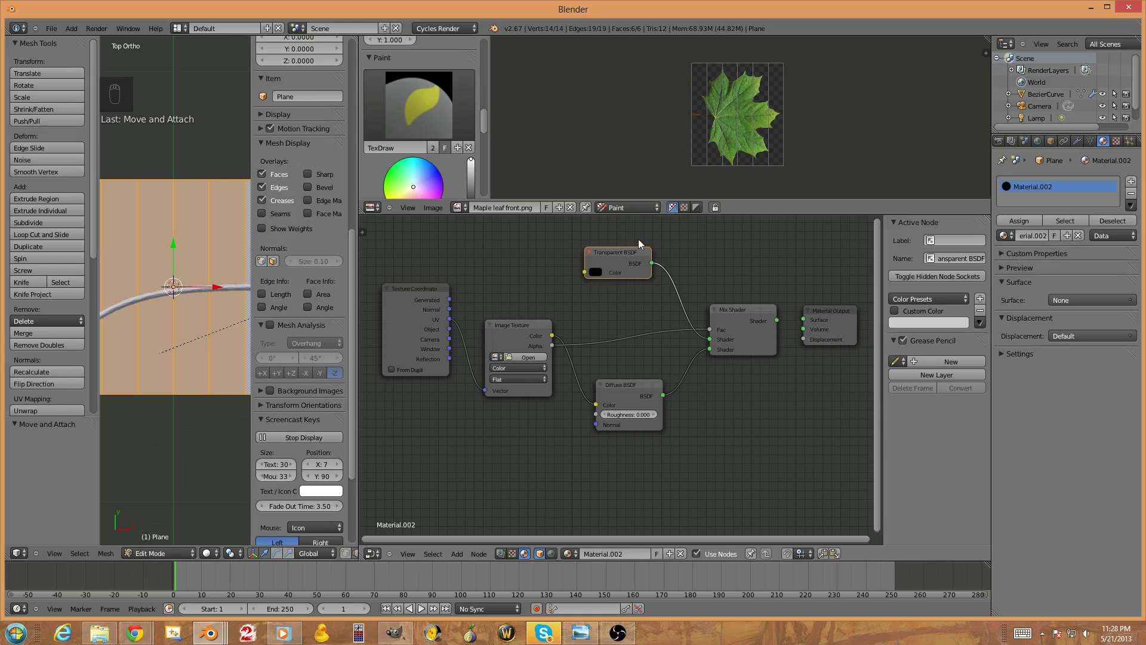
{"action": "left_click", "coordinate": [602, 273]}
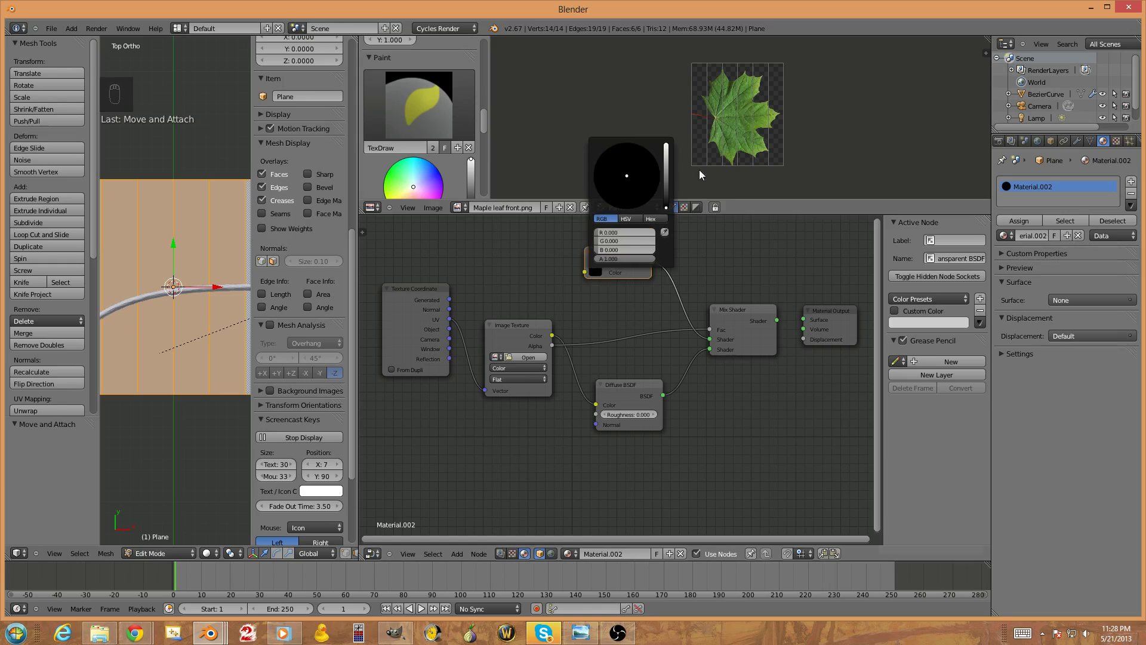
{"action": "left_click", "coordinate": [596, 274]}
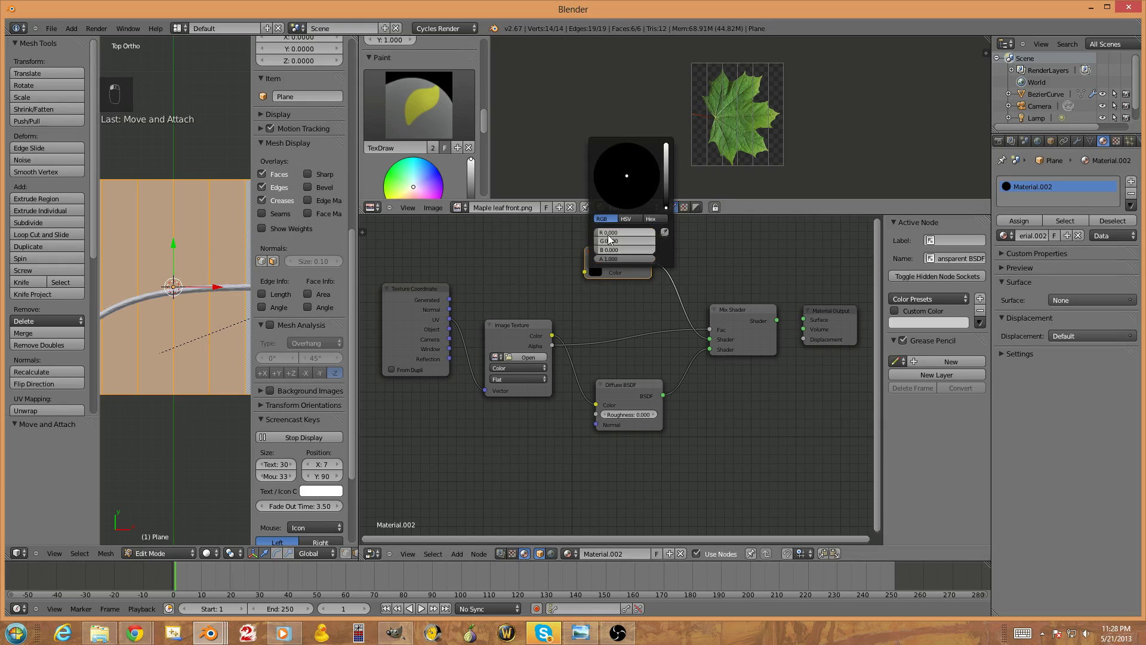
{"action": "left_click_drag", "start_coordinate": [667, 205], "coordinate": [669, 124]}
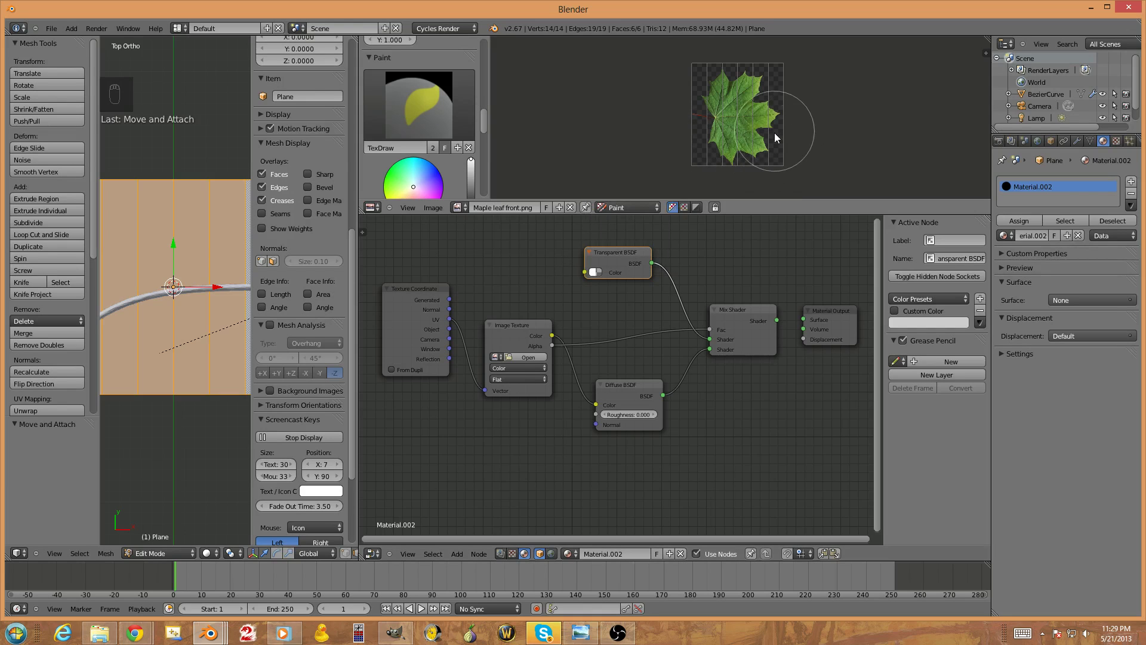
Link the Mix Shader to Material Output's Surface and the Image Texture's Color to its Displacement
{"action": "left_click", "coordinate": [775, 323]}
{"action": "left_click_drag", "start_coordinate": [801, 320], "coordinate": [800, 320]}
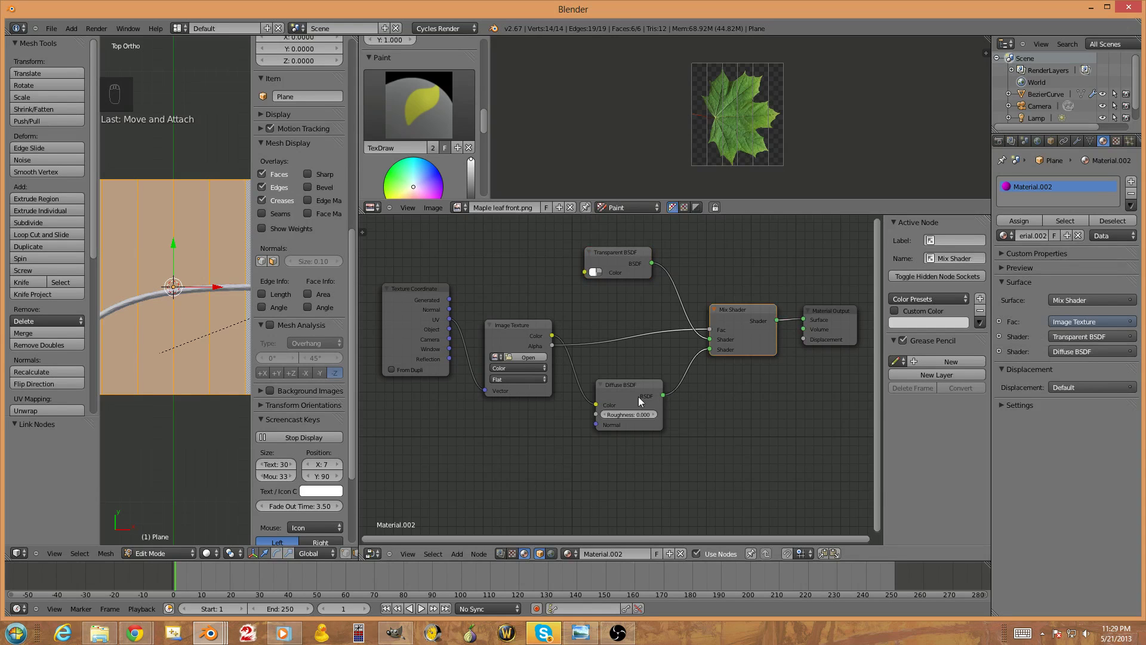
{"action": "left_click_drag", "start_coordinate": [553, 338], "coordinate": [803, 339]}
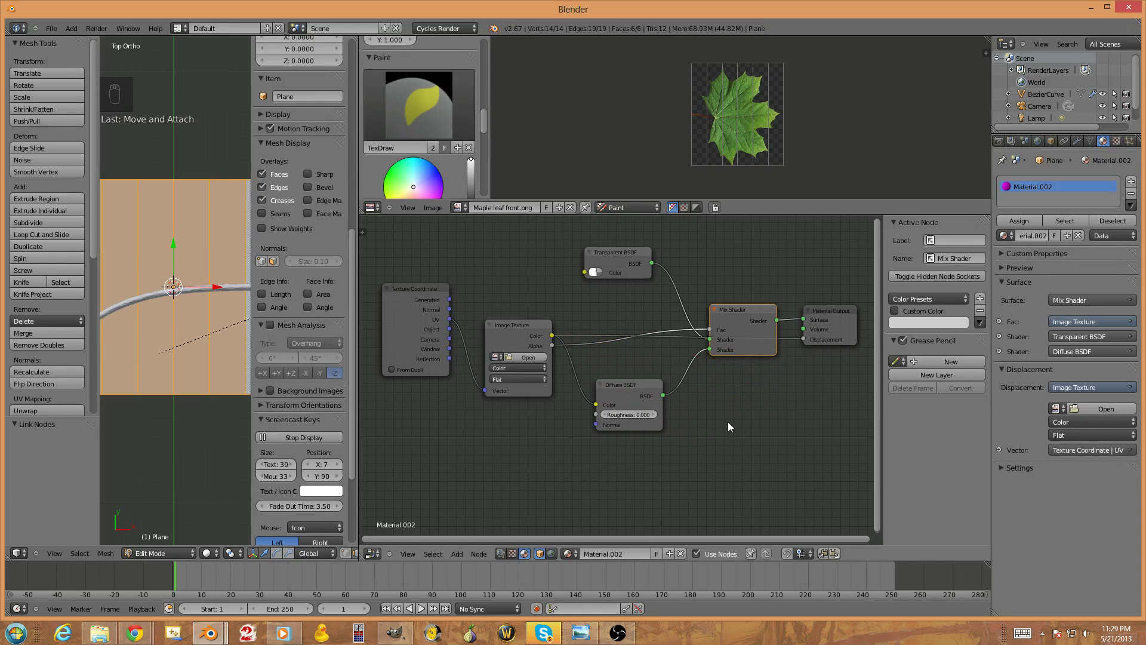
Add a Math node, insert it into the Displacement link, and place it below the Material Output node
{"action": "key", "text": "shift+a"}
{"action": "mouse_move", "coordinate": [729, 424]}
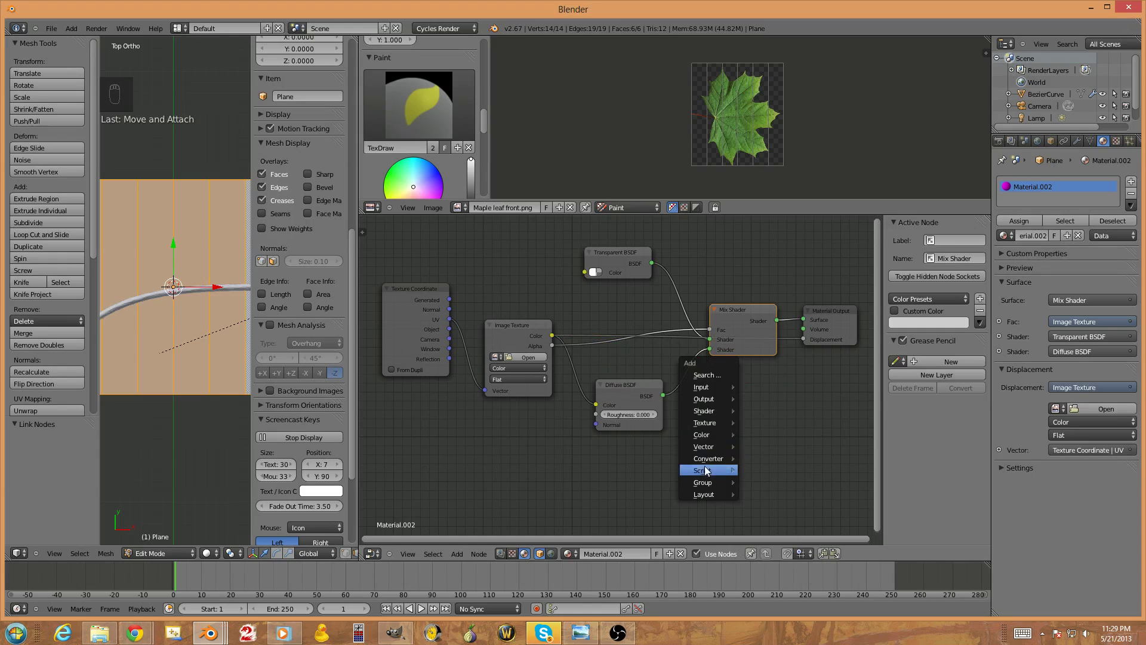
{"action": "mouse_move", "coordinate": [717, 458]}
{"action": "left_click", "coordinate": [758, 456]}
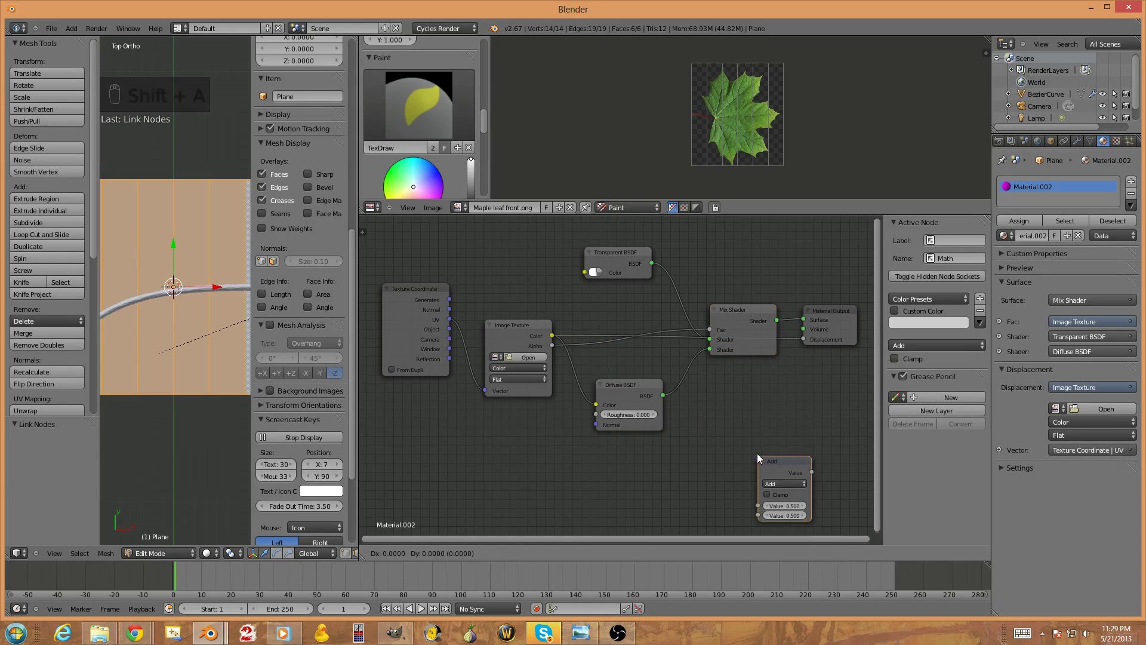
{"action": "left_click", "coordinate": [766, 331]}
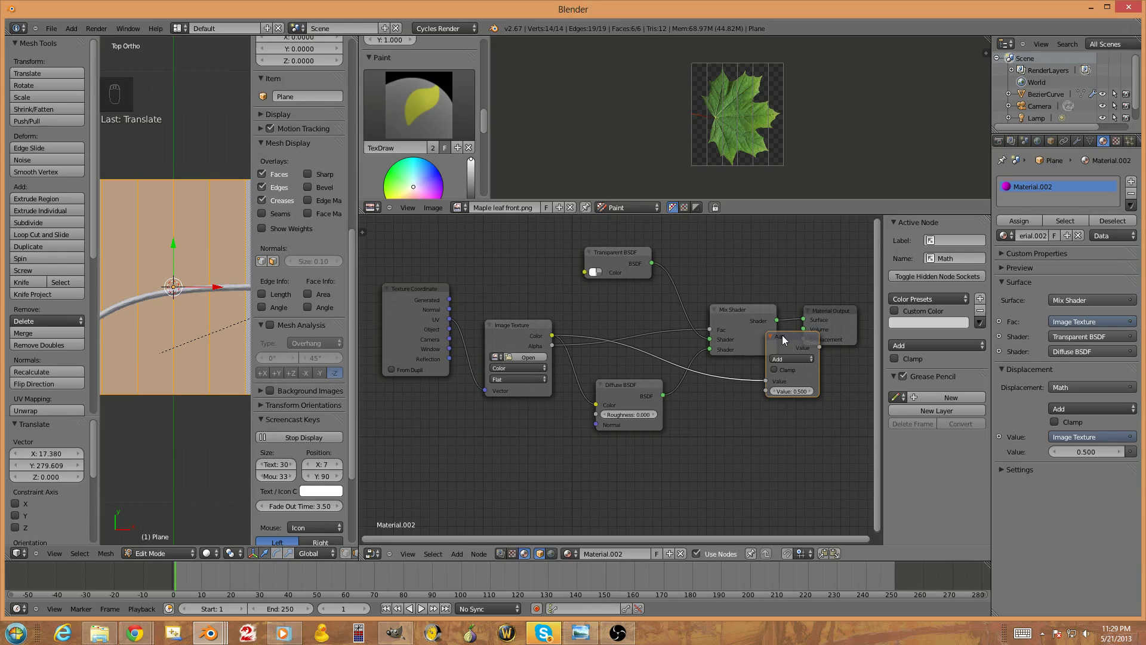
{"action": "left_click", "coordinate": [782, 335]}
{"action": "left_click_drag", "start_coordinate": [797, 338], "coordinate": [793, 379]}
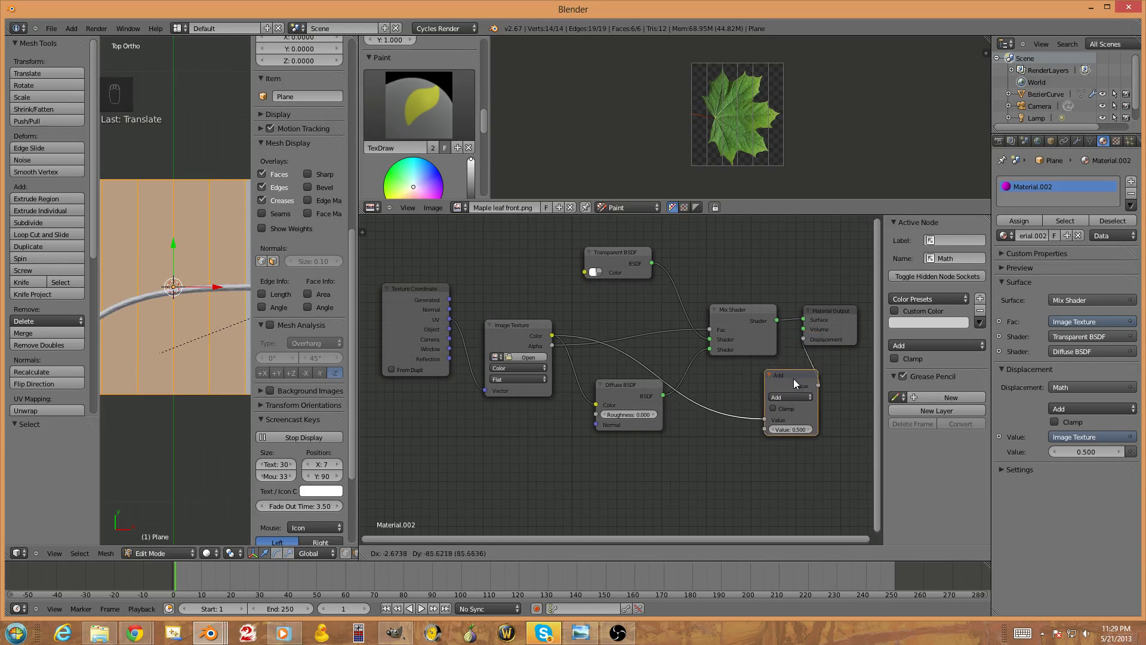
Set the Math node's operation to Multiply with a second value of 0.7
{"action": "left_click", "coordinate": [790, 395]}
{"action": "left_click", "coordinate": [798, 368]}
{"action": "left_click", "coordinate": [793, 428]}
{"action": "type", "text": "0.7"}
{"action": "key", "text": "Return"}
Preview the plane in Rendered viewport shading and assign Maple leaf front.png to the Image Texture node
{"action": "middle_click_drag", "start_coordinate": [190, 440], "coordinate": [206, 491]}
{"action": "left_click", "coordinate": [219, 553]}
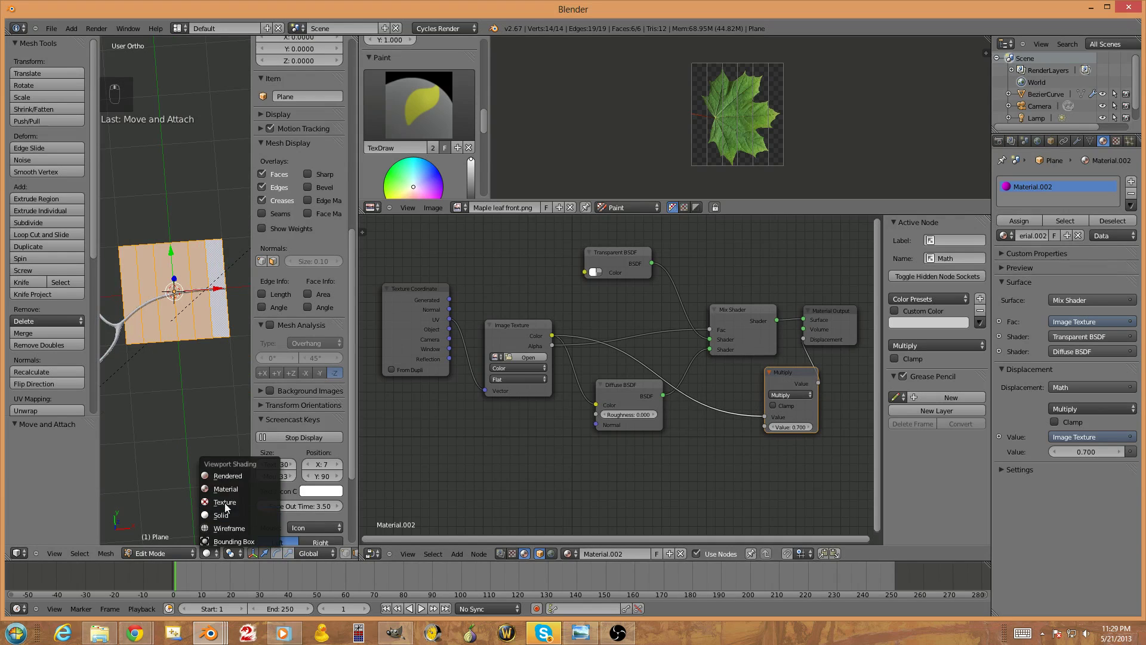
{"action": "left_click", "coordinate": [230, 488]}
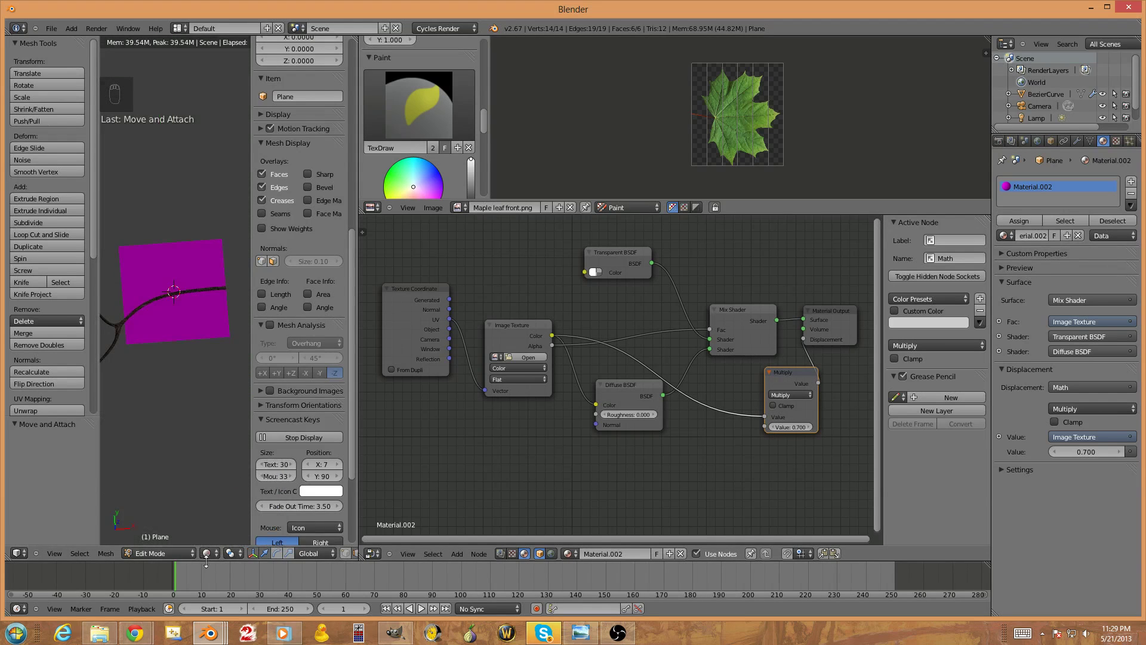
{"action": "left_click", "coordinate": [497, 357]}
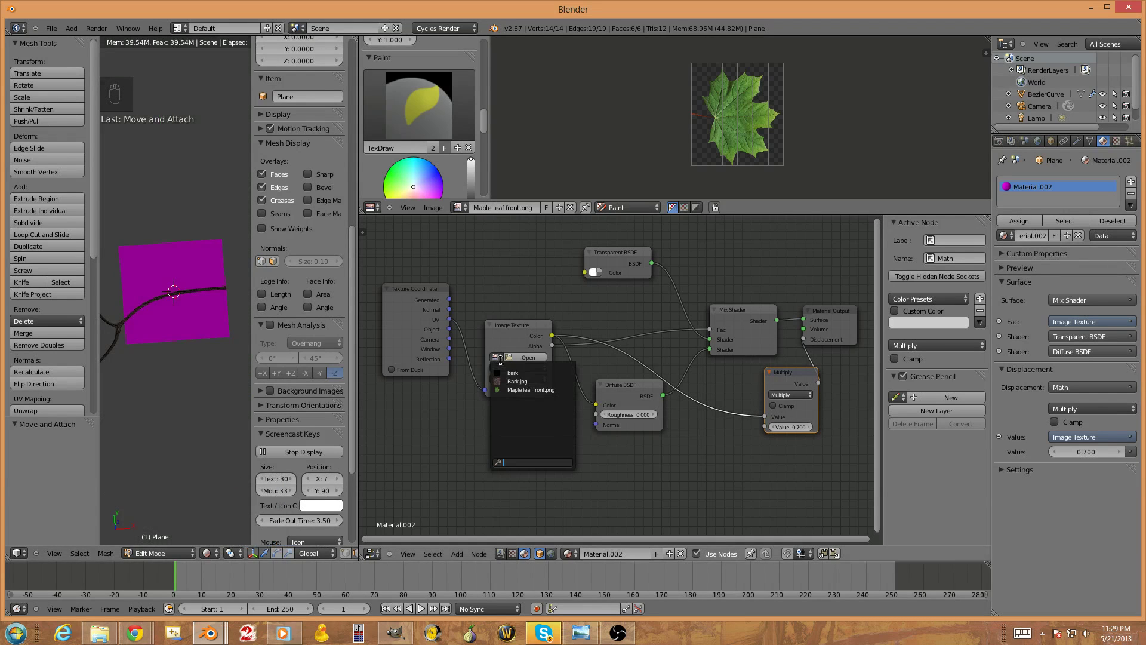
{"action": "left_click", "coordinate": [528, 391]}
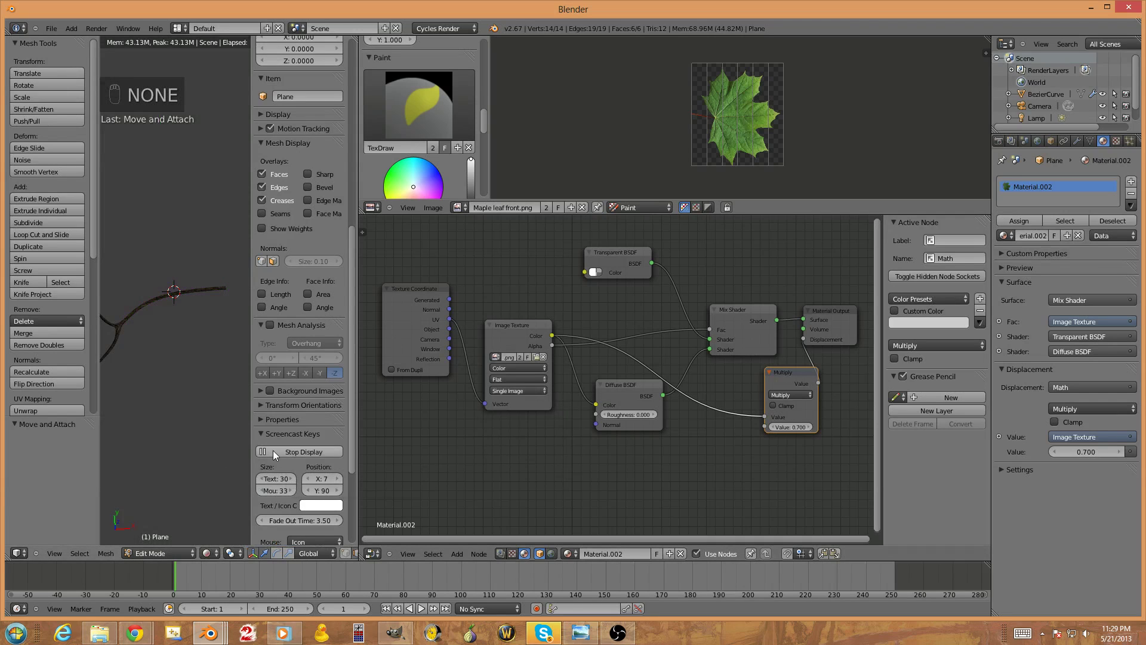
Return to Solid shading, widen the 3D view, and test-render the leaf and branch through the camera
{"action": "left_click", "coordinate": [206, 553]}
{"action": "left_click", "coordinate": [217, 514]}
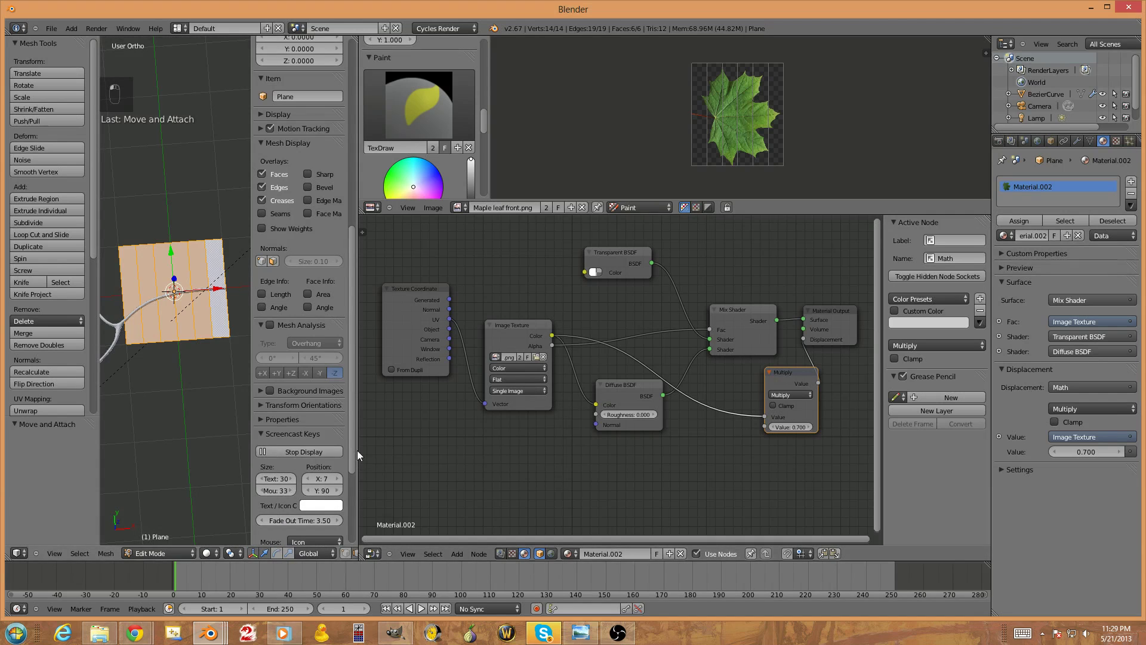
{"action": "left_click_drag", "start_coordinate": [358, 451], "coordinate": [525, 451]}
{"action": "key", "text": "KP_0"}
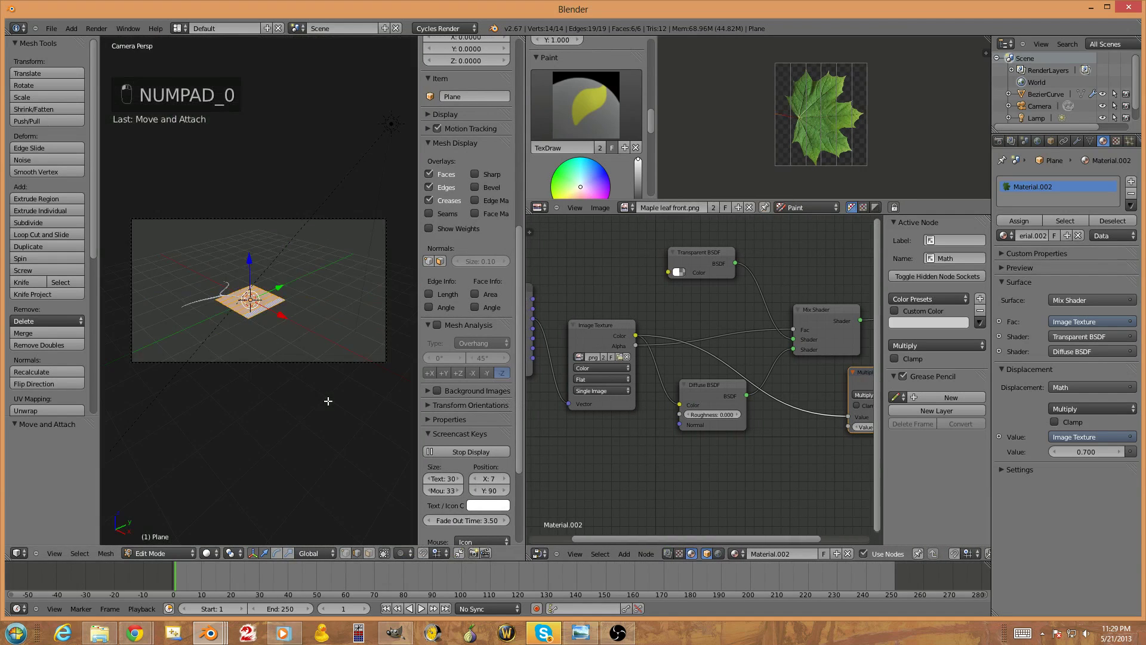
{"action": "key", "text": "F12"}
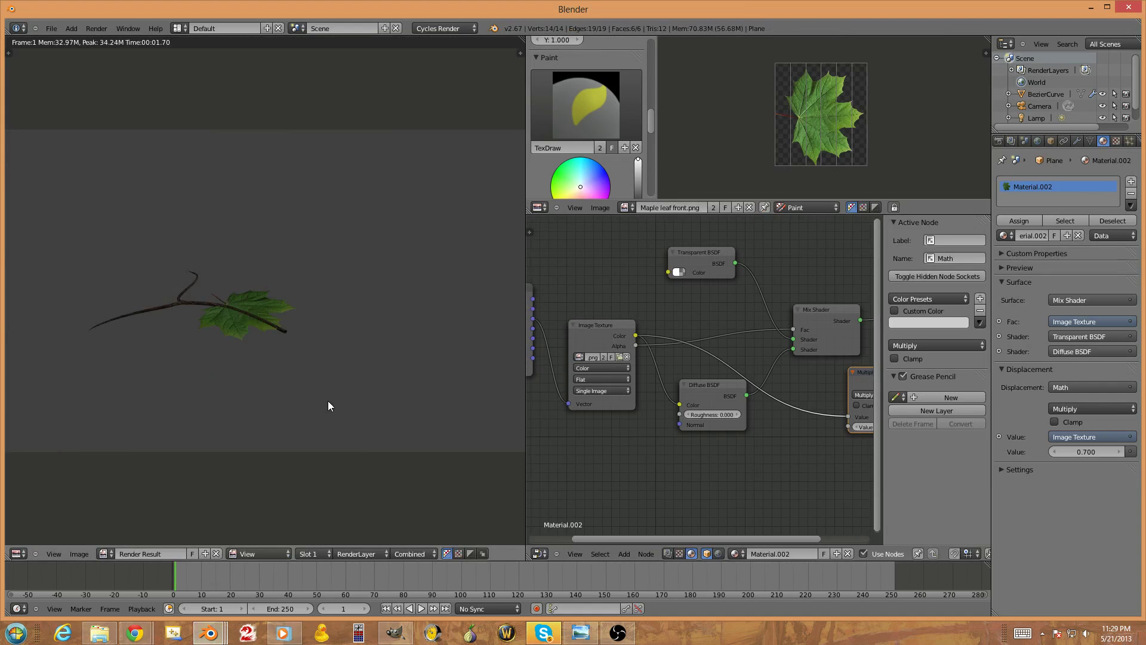
{"action": "key", "text": "Escape"}
Select the leaf plane's end edge on the positive X side and lower it along Z by about 0.233
{"action": "middle_click_drag", "start_coordinate": [328, 401], "coordinate": [248, 402]}
{"action": "scroll", "coordinate": [279, 339], "scroll_direction": "up", "scroll_amount": 3}
{"action": "middle_click_drag", "start_coordinate": [278, 339], "coordinate": [367, 286]}
{"action": "key", "text": "KP_7"}
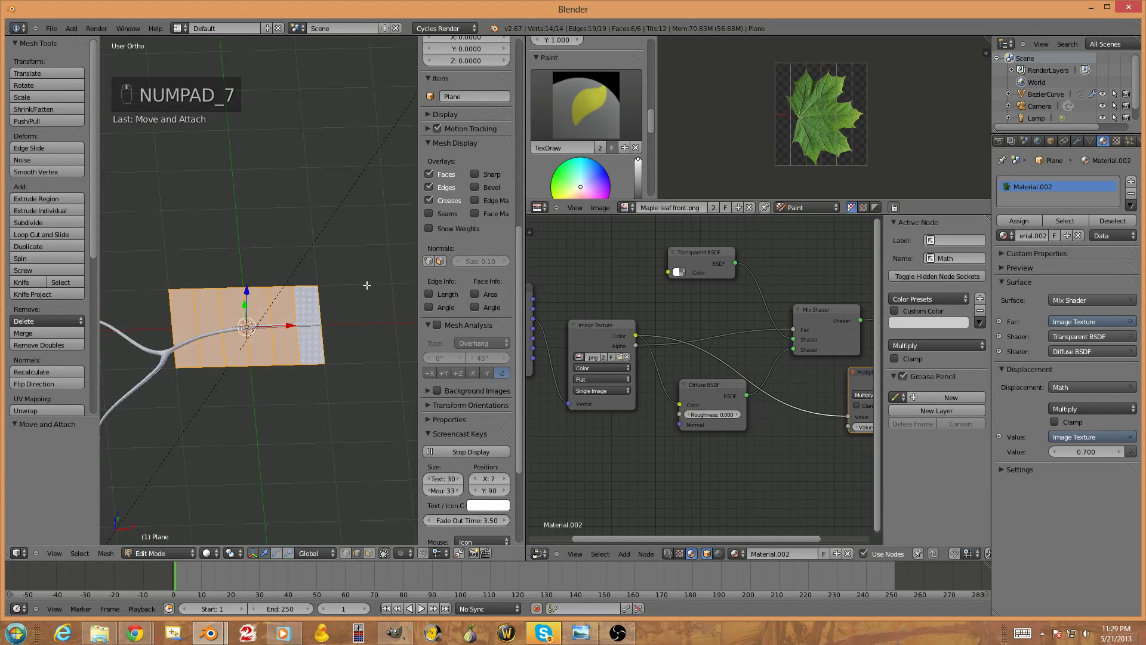
{"action": "right_click", "coordinate": [327, 334]}
{"action": "middle_click_drag", "start_coordinate": [364, 336], "coordinate": [369, 311]}
{"action": "key", "text": "g"}
{"action": "key", "text": "z"}
{"action": "right_click", "coordinate": [366, 331]}
{"action": "key", "text": "g"}
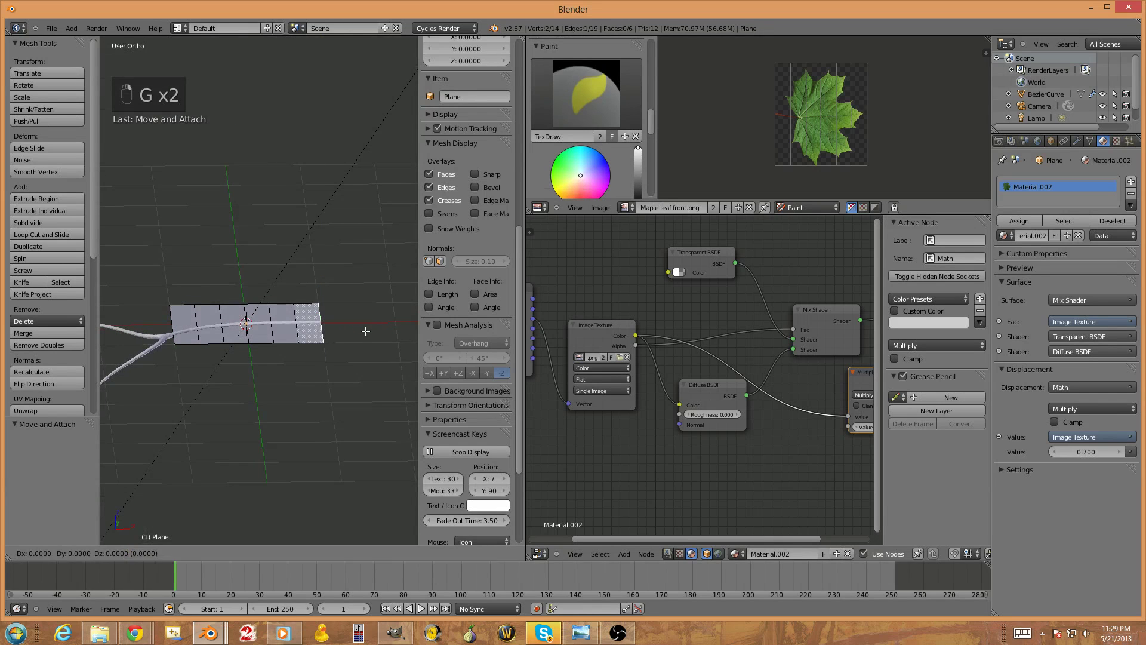
{"action": "key", "text": "z"}
{"action": "left_click", "coordinate": [363, 348]}
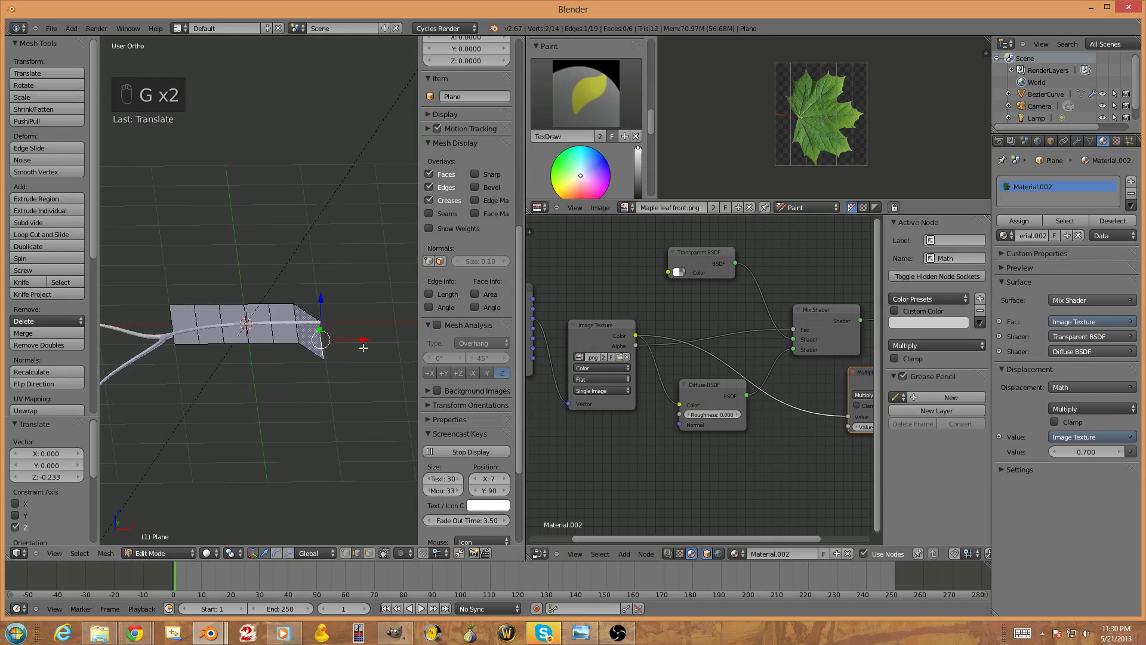
Enable proportional editing with Smooth falloff and lower the leaf plane's positive-X end edge along Z by about 0.224
{"action": "key", "text": "o"}
{"action": "key", "text": "g"}
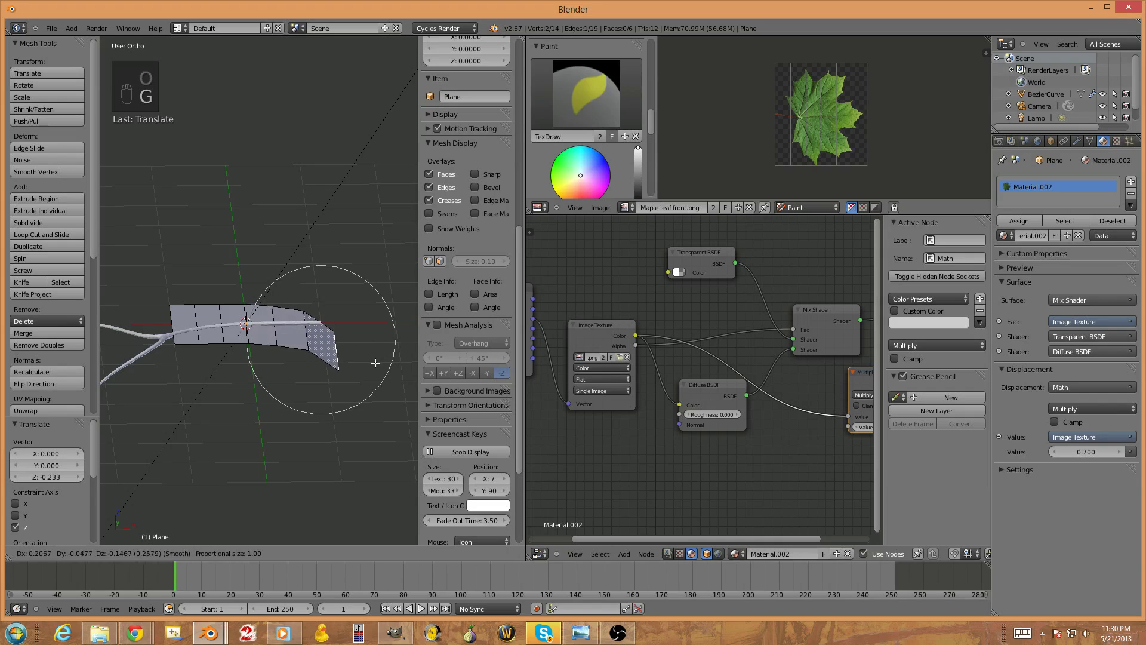
{"action": "right_click", "coordinate": [376, 362]}
{"action": "key", "text": "g"}
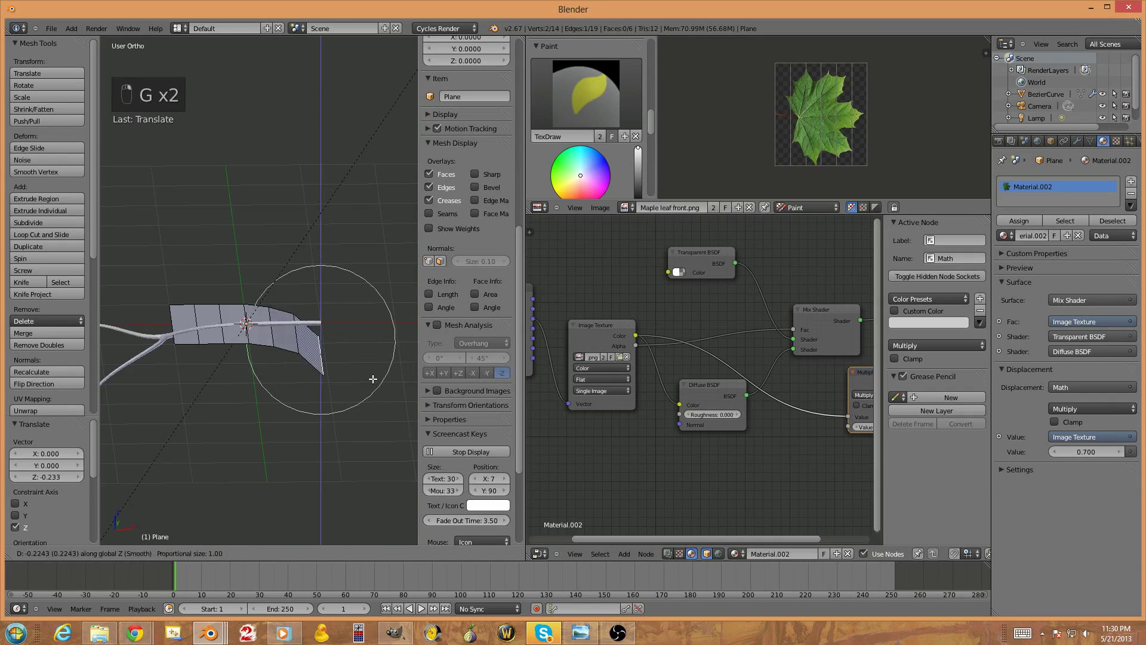
{"action": "left_click", "coordinate": [340, 370]}
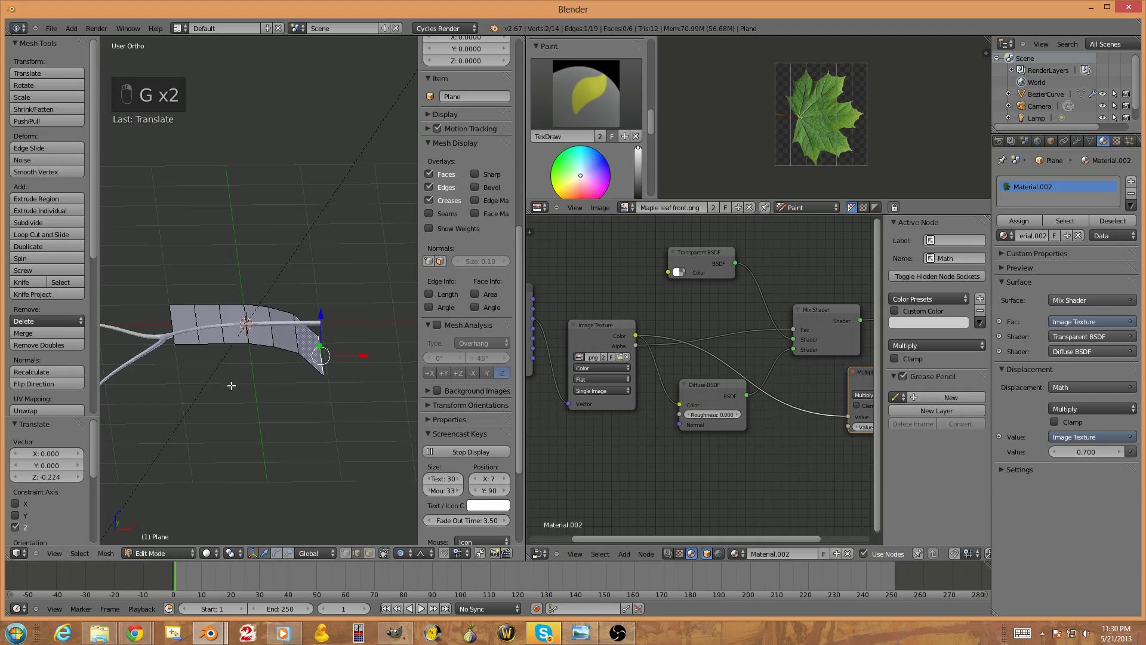
{"action": "left_click", "coordinate": [421, 556]}
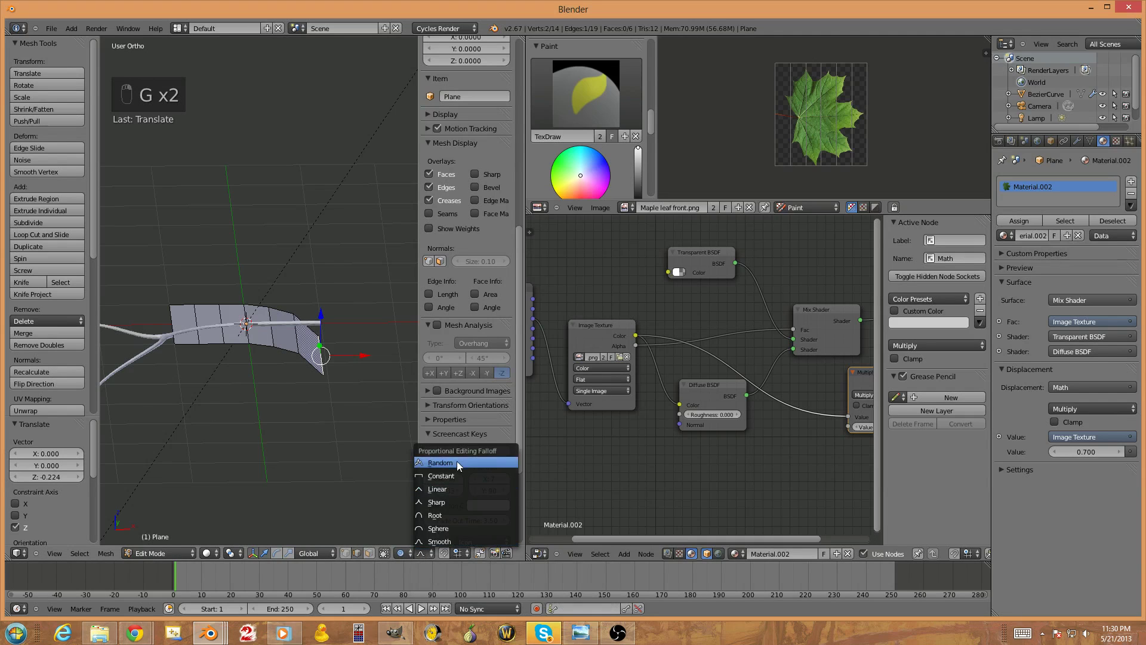
{"action": "left_click", "coordinate": [427, 542]}
Select the plane's negative-X end edge, lower it by about 0.13 with proportional editing, and scale it to about 0.931
{"action": "right_click", "coordinate": [172, 326]}
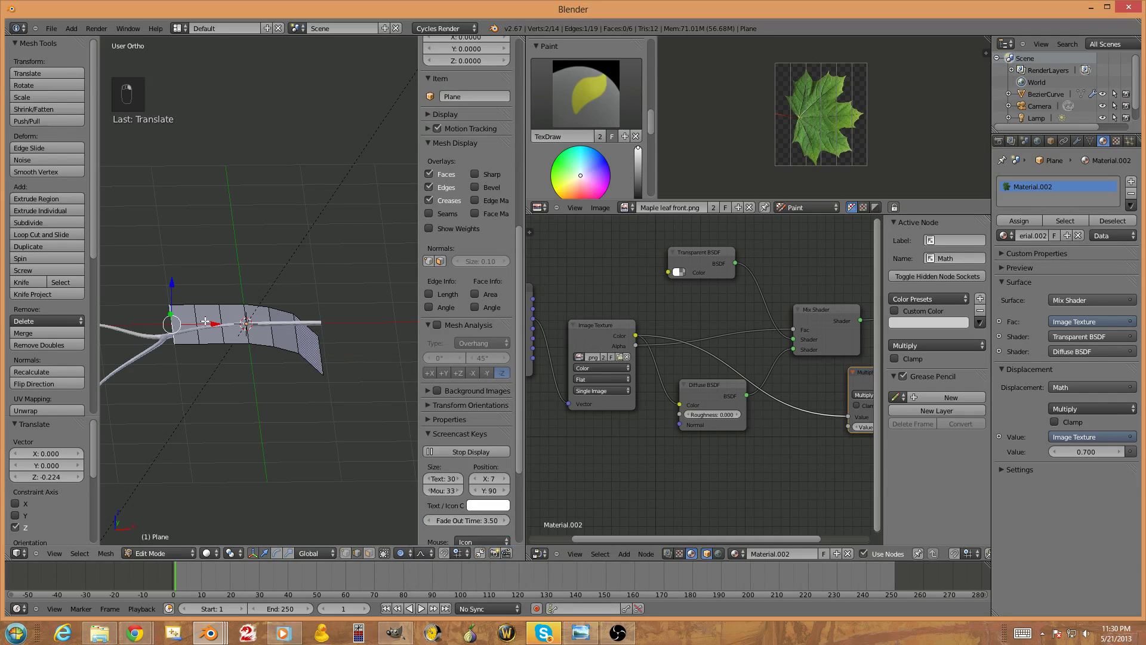
{"action": "key", "text": "g"}
{"action": "scroll", "coordinate": [191, 352], "scroll_direction": "up", "scroll_amount": 6}
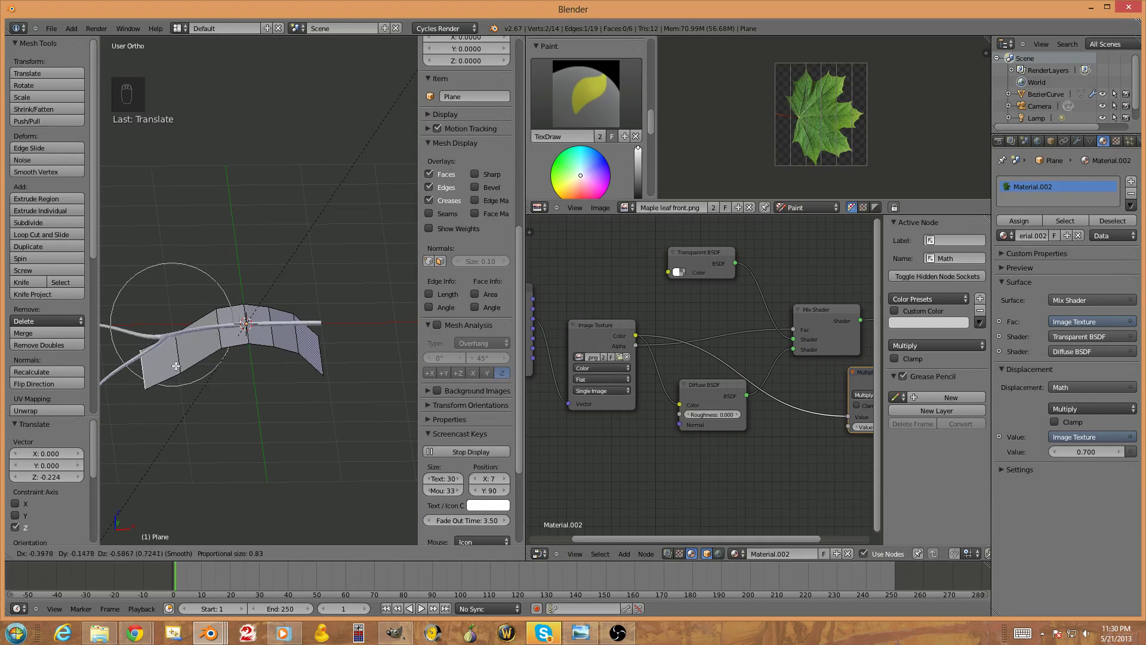
{"action": "left_click", "coordinate": [183, 357]}
{"action": "middle_click_drag", "start_coordinate": [218, 337], "coordinate": [359, 330]}
{"action": "key", "text": "g"}
{"action": "left_click", "coordinate": [269, 338]}
{"action": "key", "text": "s"}
{"action": "left_click", "coordinate": [351, 329]}
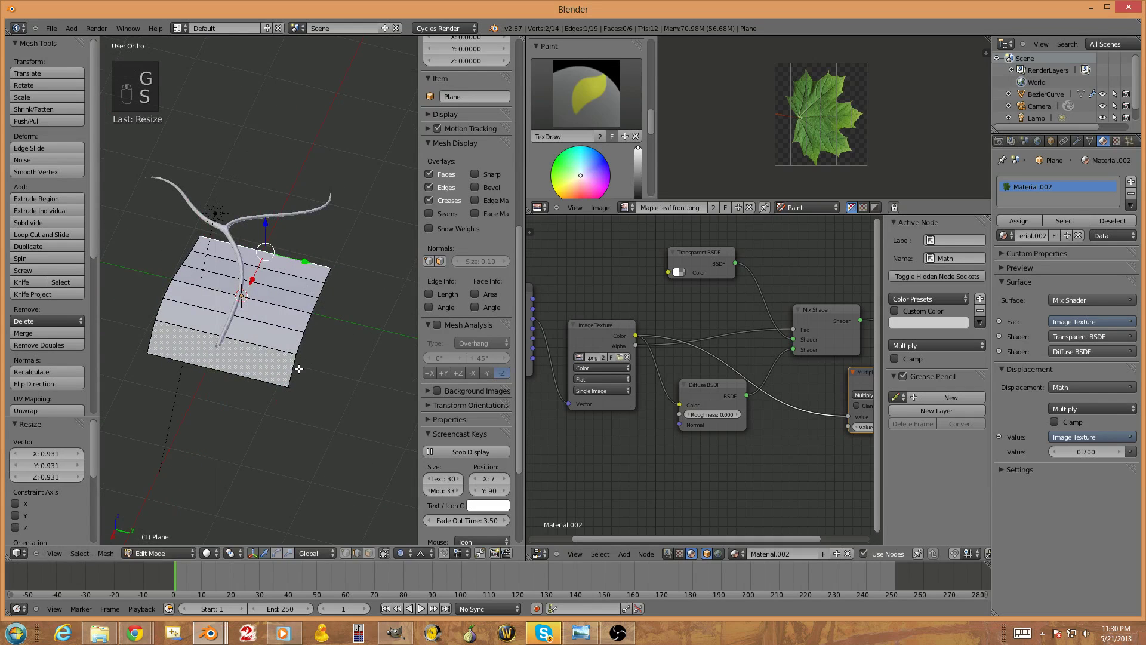
{"action": "key", "text": "s"}
{"action": "right_click", "coordinate": [342, 394]}
Deselect the whole mesh, check the bent leaf in Rendered viewport shading, and return to Solid shading
{"action": "key", "text": "a"}
{"action": "key", "text": "a"}
{"action": "key", "text": "a"}
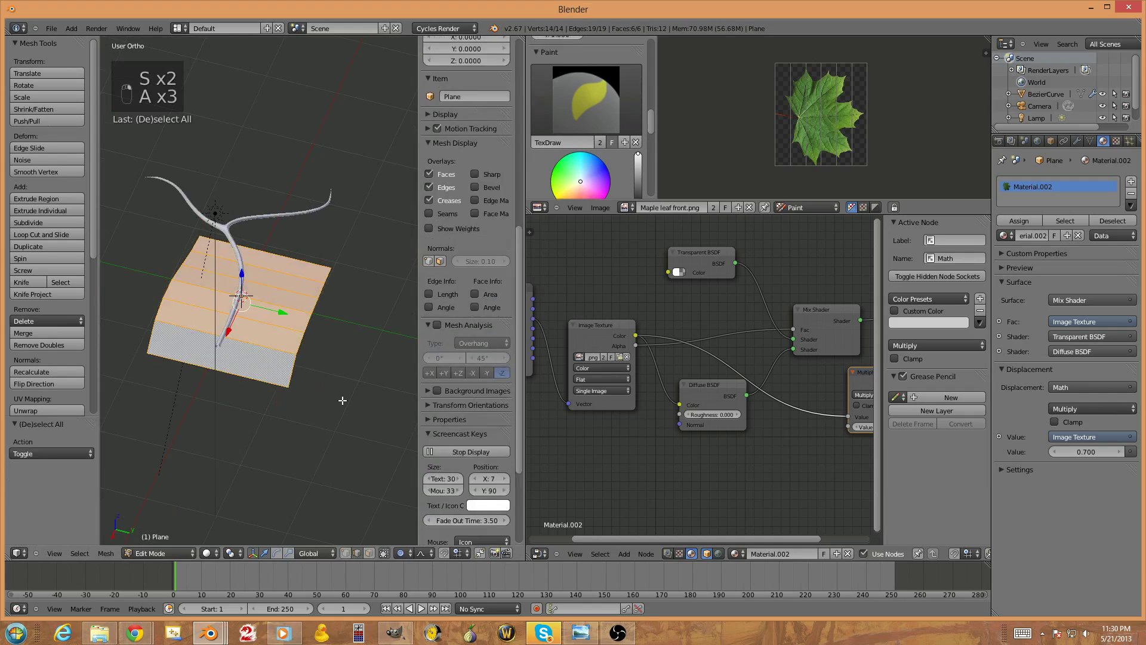
{"action": "key", "text": "a"}
{"action": "key", "text": "a"}
{"action": "middle_click_drag", "start_coordinate": [351, 402], "coordinate": [251, 397]}
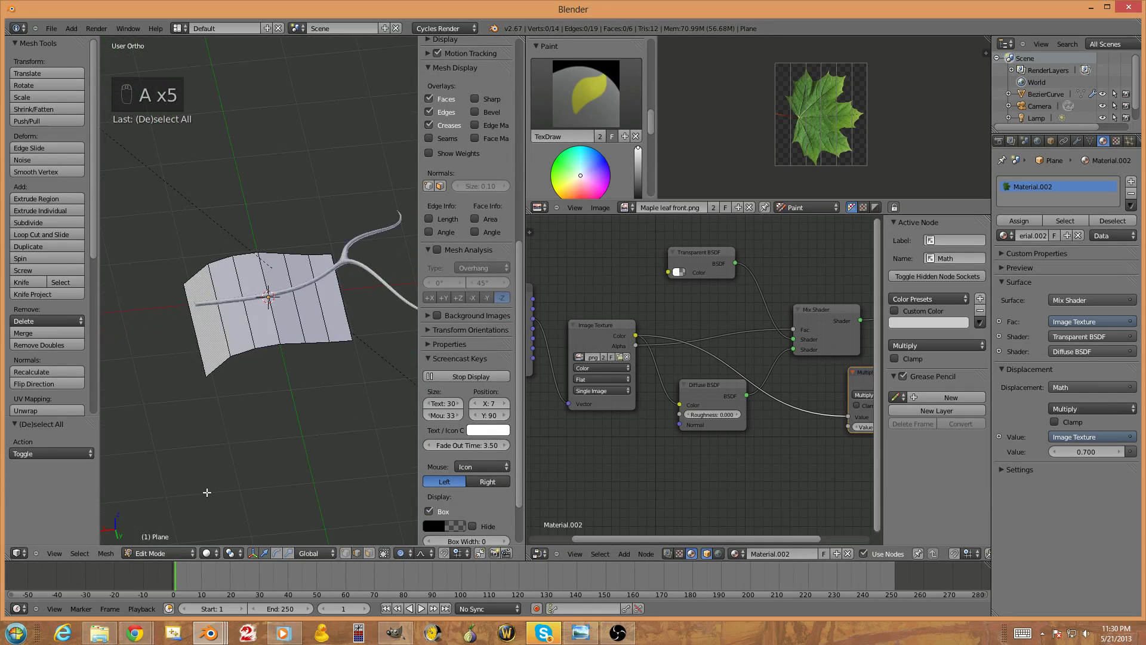
{"action": "left_click", "coordinate": [212, 553]}
{"action": "left_click", "coordinate": [238, 479]}
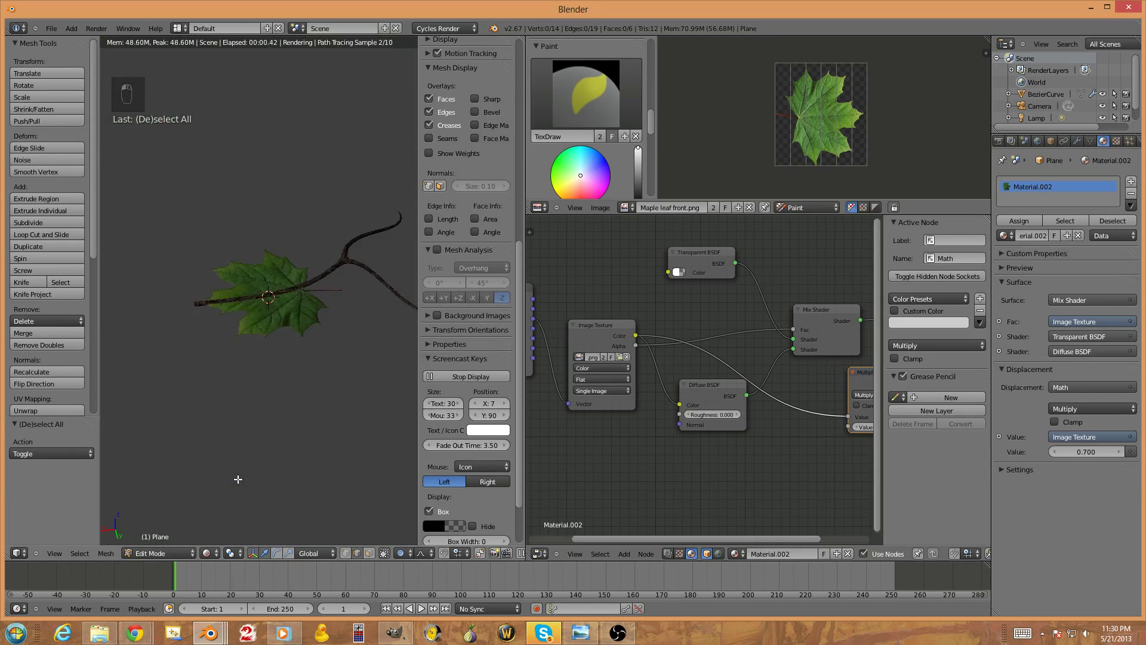
{"action": "middle_click_drag", "start_coordinate": [234, 534], "coordinate": [237, 465]}
{"action": "left_click", "coordinate": [215, 555]}
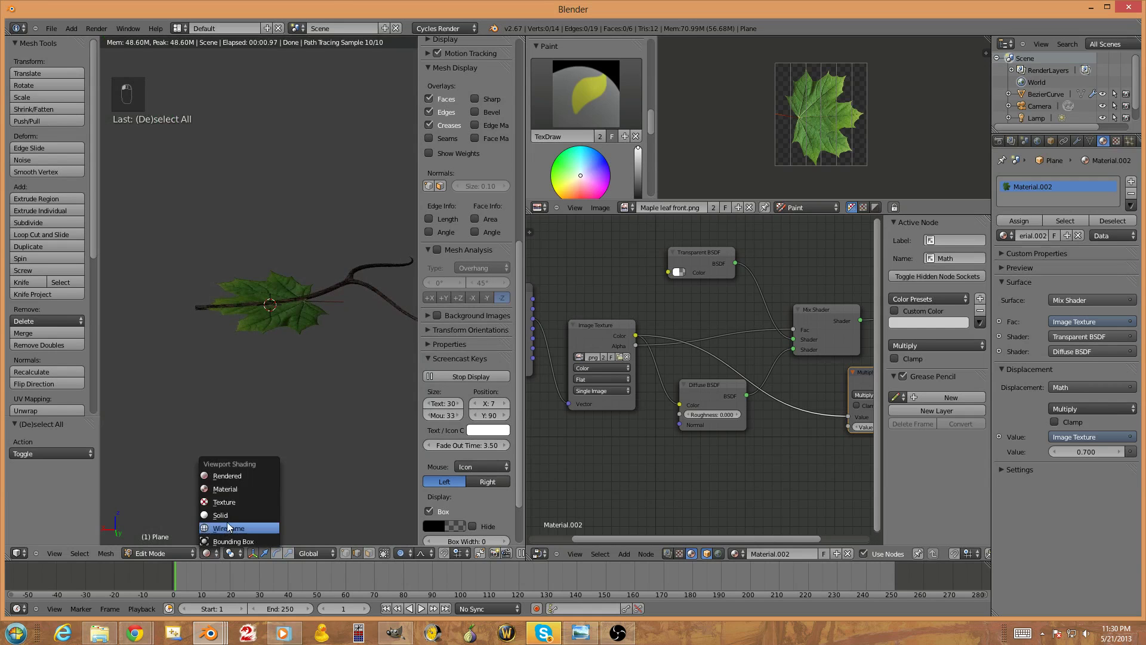
{"action": "left_click", "coordinate": [232, 515]}
Leave Edit Mode and inspect the leaf and branch from another angle in Rendered shading, returning to Solid
{"action": "key", "text": "Tab"}
{"action": "left_click", "coordinate": [217, 554]}
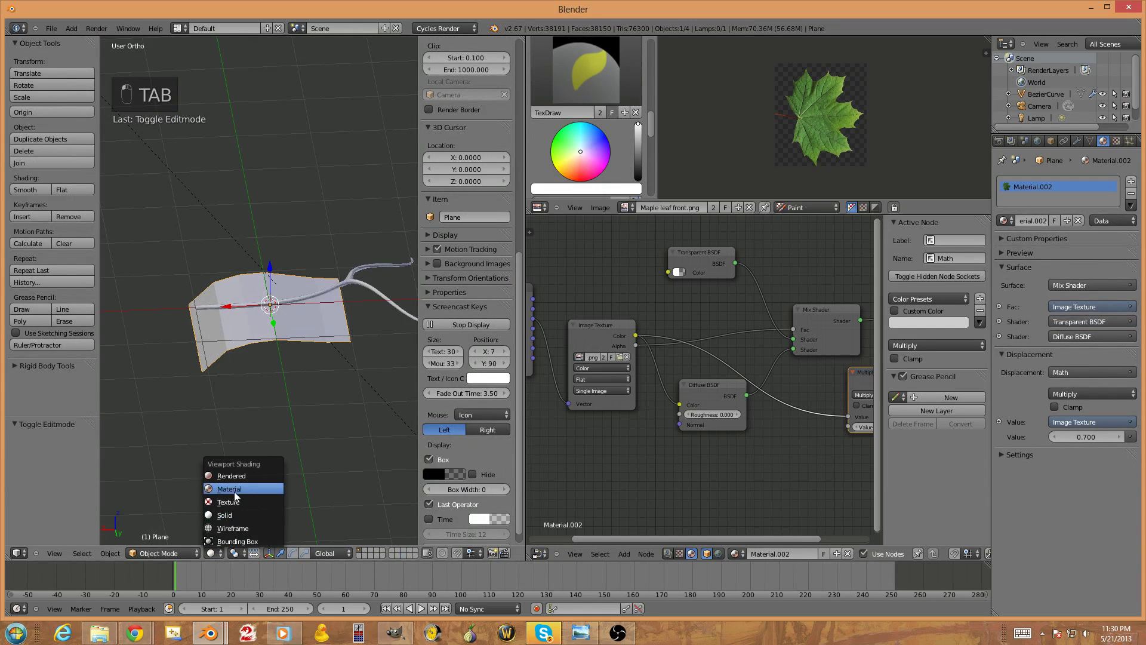
{"action": "left_click", "coordinate": [245, 476]}
{"action": "mouse_move", "coordinate": [248, 476]}
{"action": "middle_mouse_down"}
{"action": "mouse_move", "coordinate": [282, 420]}
{"action": "mouse_move", "coordinate": [274, 498]}
{"action": "mouse_move", "coordinate": [336, 486]}
{"action": "middle_mouse_up"}
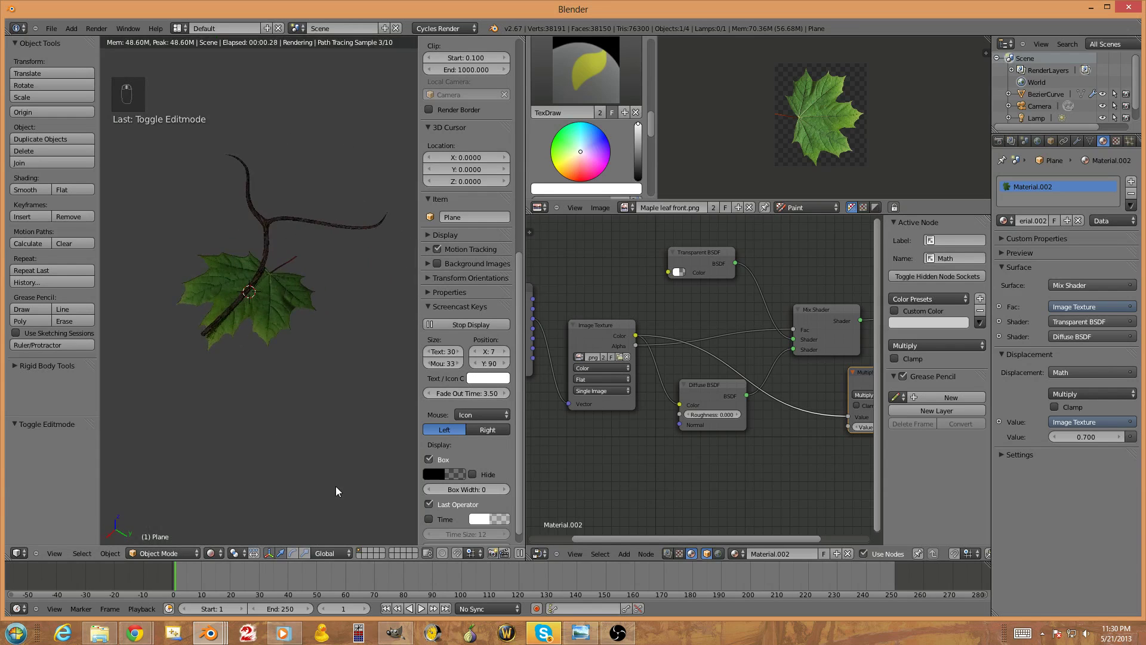
{"action": "left_click", "coordinate": [221, 555]}
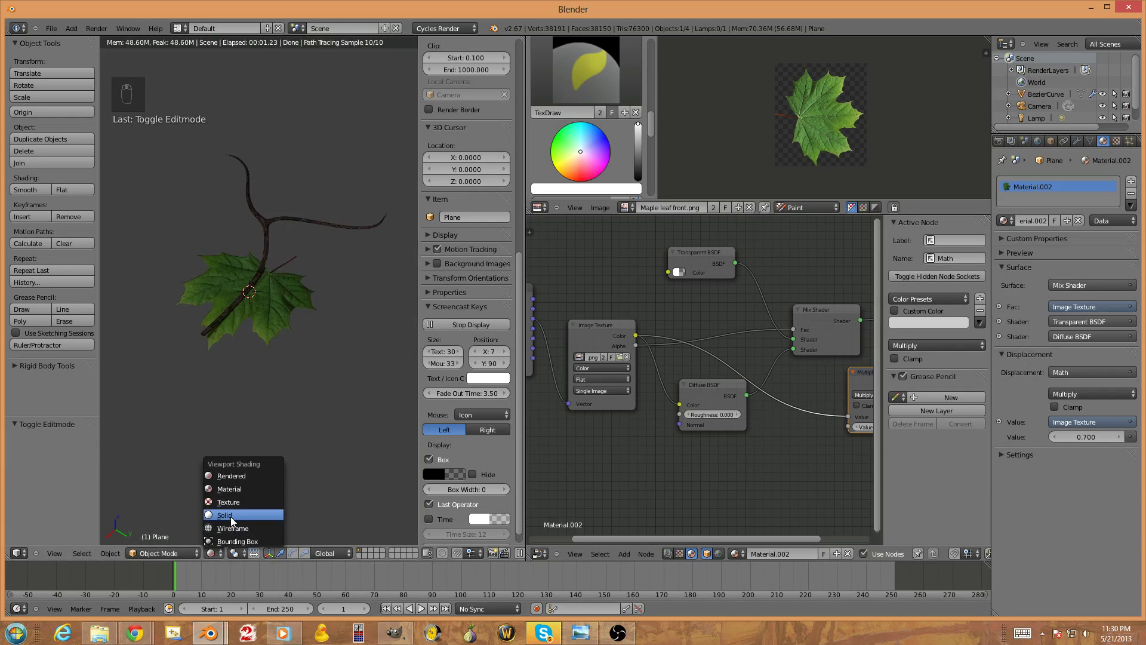
{"action": "left_click", "coordinate": [230, 517]}
Examine where the leaf's stem ends from the top view in Rendered shading, and switch back to Solid
{"action": "key", "text": "KP_7"}
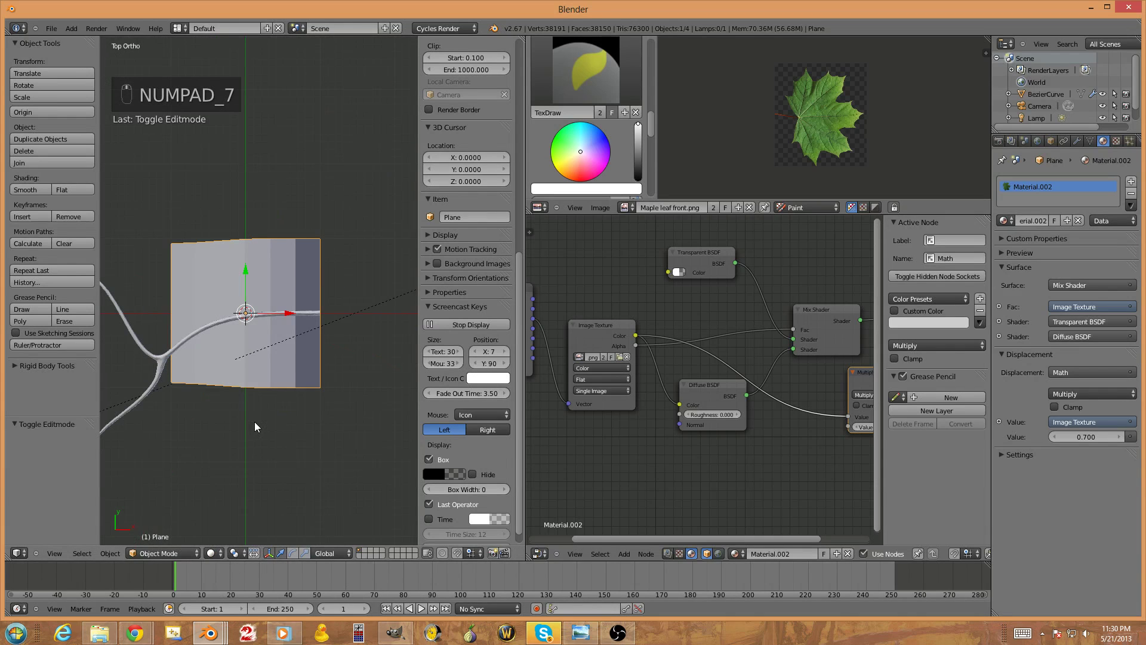
{"action": "scroll", "coordinate": [279, 359], "scroll_direction": "down", "scroll_amount": 3}
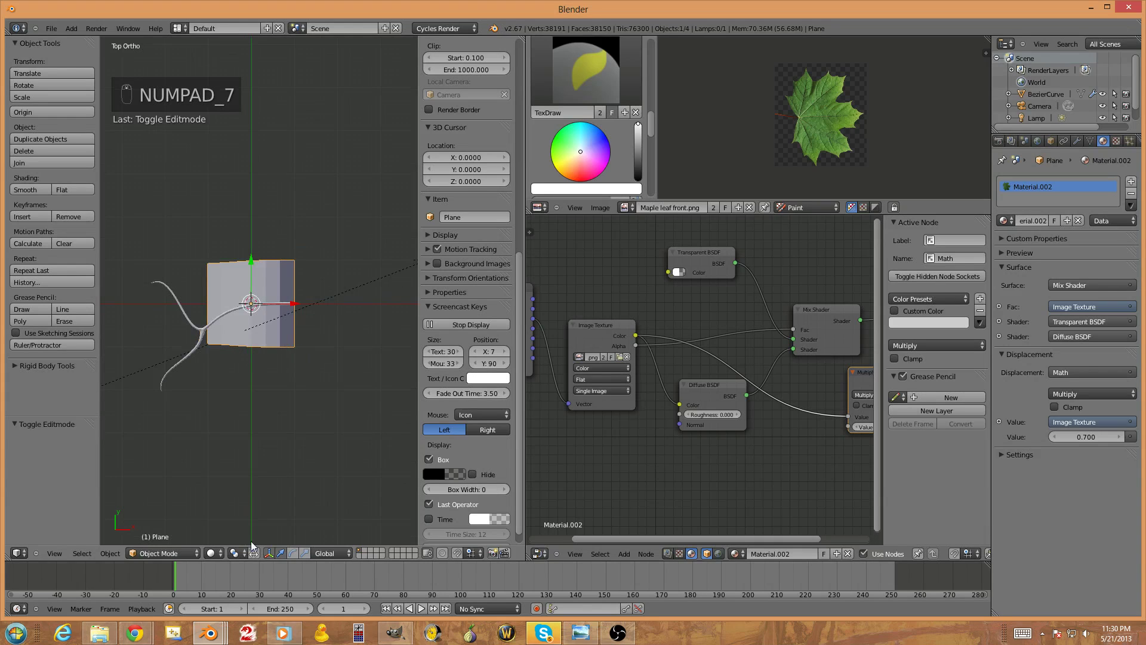
{"action": "left_click", "coordinate": [218, 556]}
{"action": "left_click", "coordinate": [229, 477]}
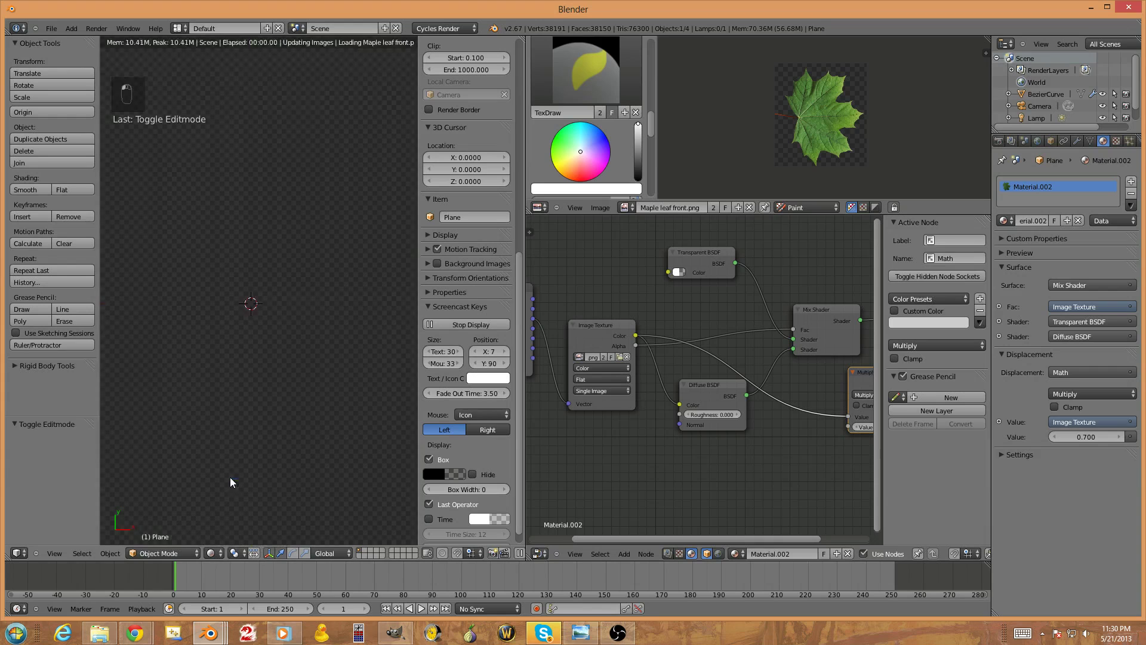
{"action": "scroll", "coordinate": [221, 295], "scroll_direction": "up", "scroll_amount": 5}
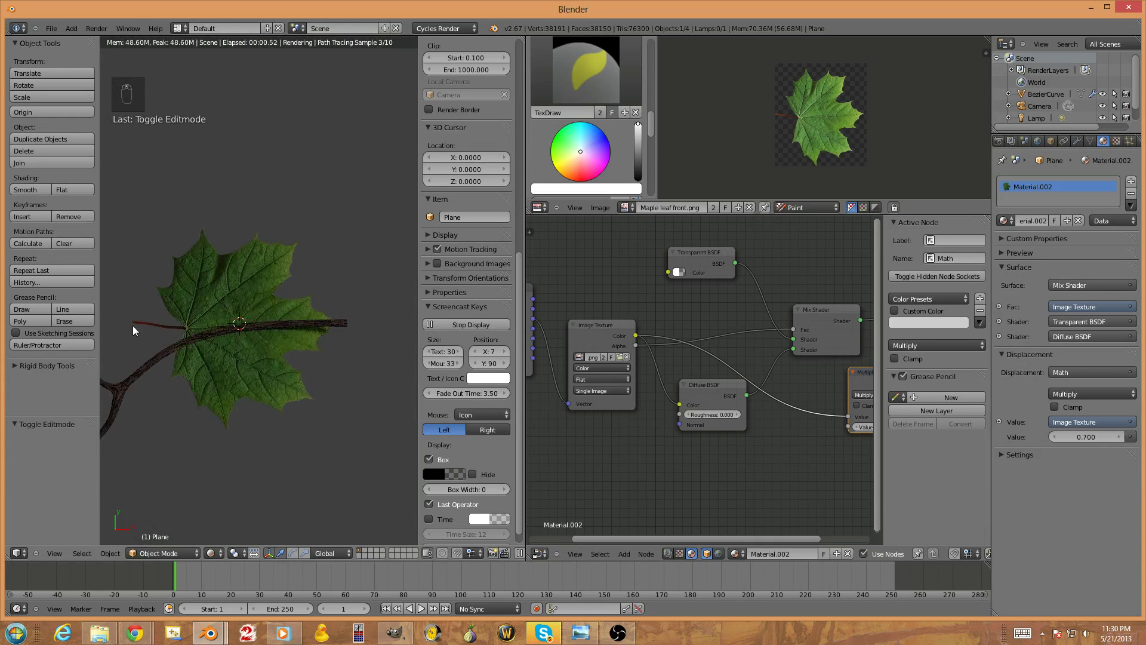
{"action": "left_click", "coordinate": [212, 553]}
{"action": "left_click", "coordinate": [228, 515]}
Add a single loop cut running lengthwise through the leaf plane's center in Edit Mode
{"action": "middle_click_drag", "start_coordinate": [186, 460], "coordinate": [304, 344]}
{"action": "key", "text": "Tab"}
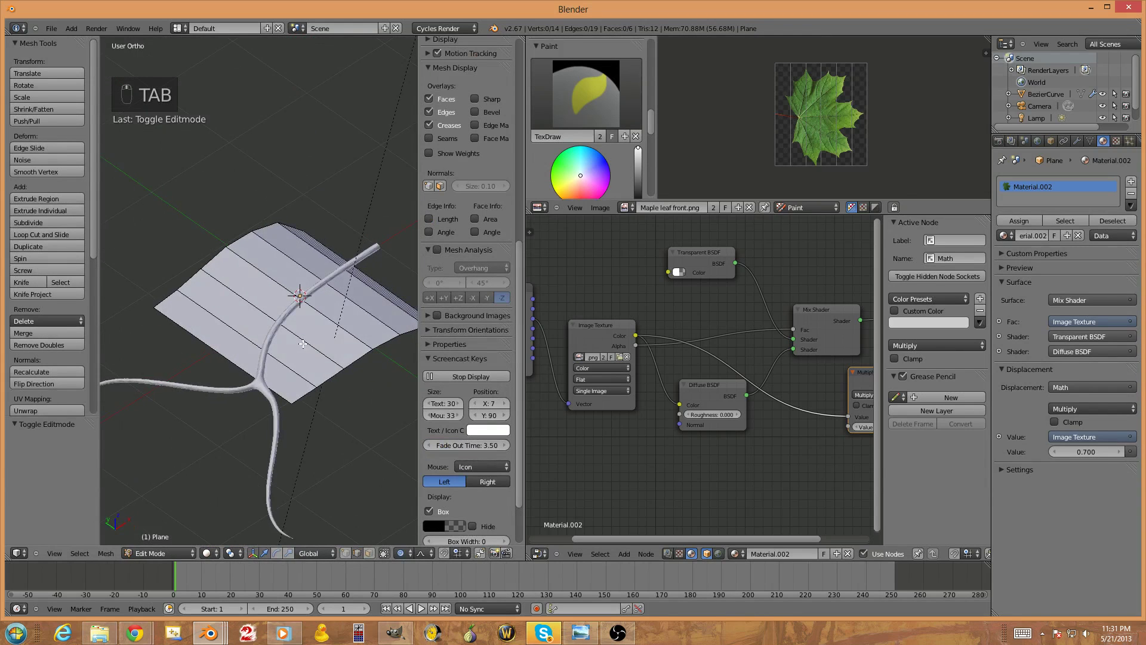
{"action": "key", "text": "ctrl+r"}
{"action": "left_click", "coordinate": [301, 299]}
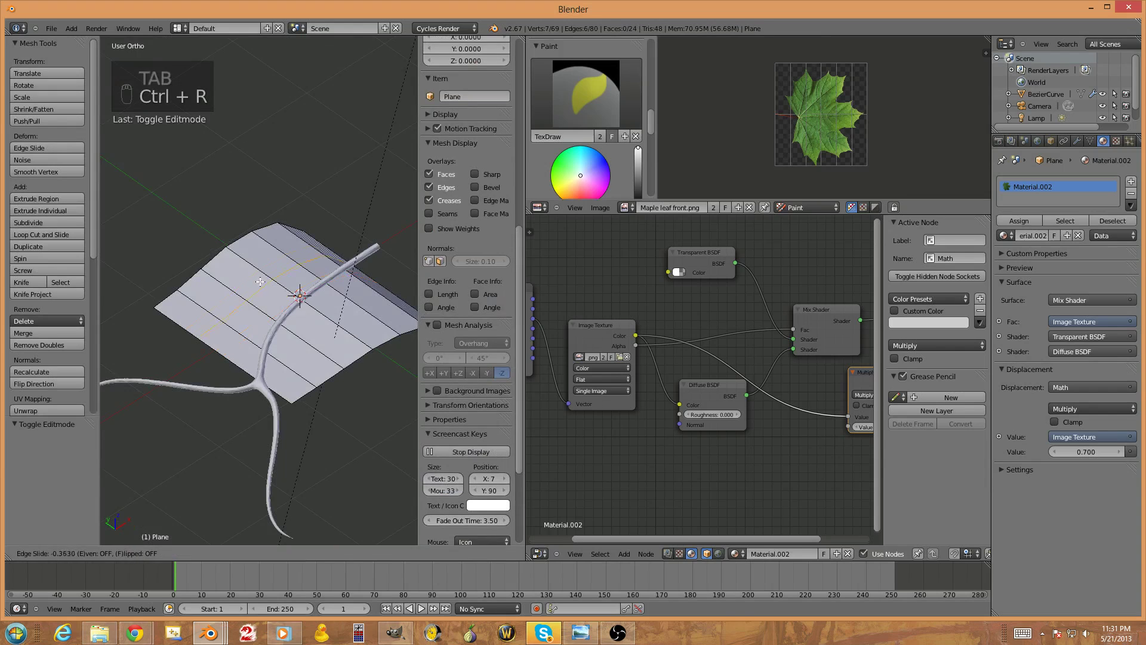
{"action": "left_click", "coordinate": [295, 319]}
In vertex select mode, select the middle vertex of the plane's stem-side edge and snap the 3D cursor to it
{"action": "key", "text": "a"}
{"action": "key", "text": "ctrl+Tab"}
{"action": "left_click", "coordinate": [232, 358]}
{"action": "right_click", "coordinate": [224, 358]}
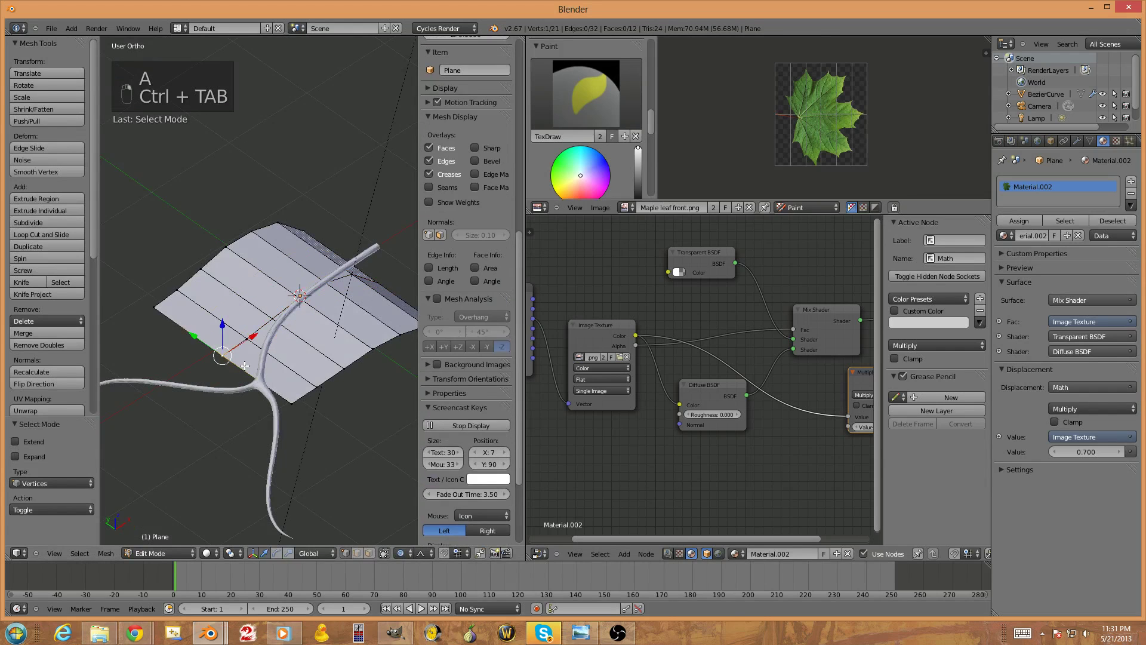
{"action": "key", "text": "g"}
{"action": "scroll", "coordinate": [234, 367], "scroll_direction": "up", "scroll_amount": 5}
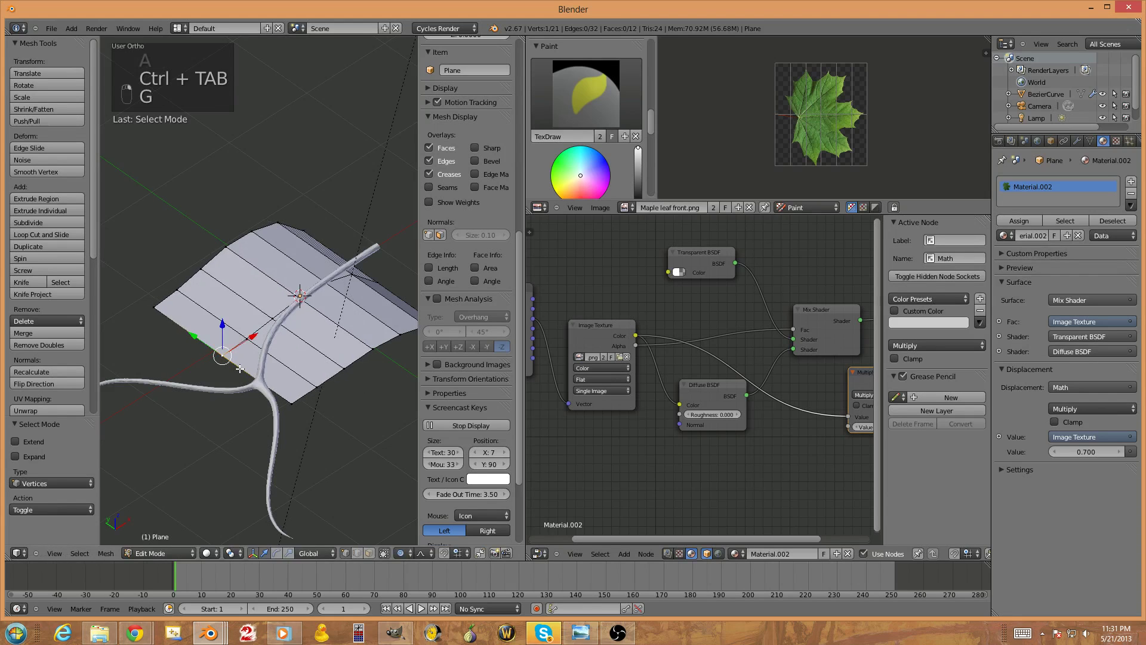
{"action": "key", "text": "shift+s"}
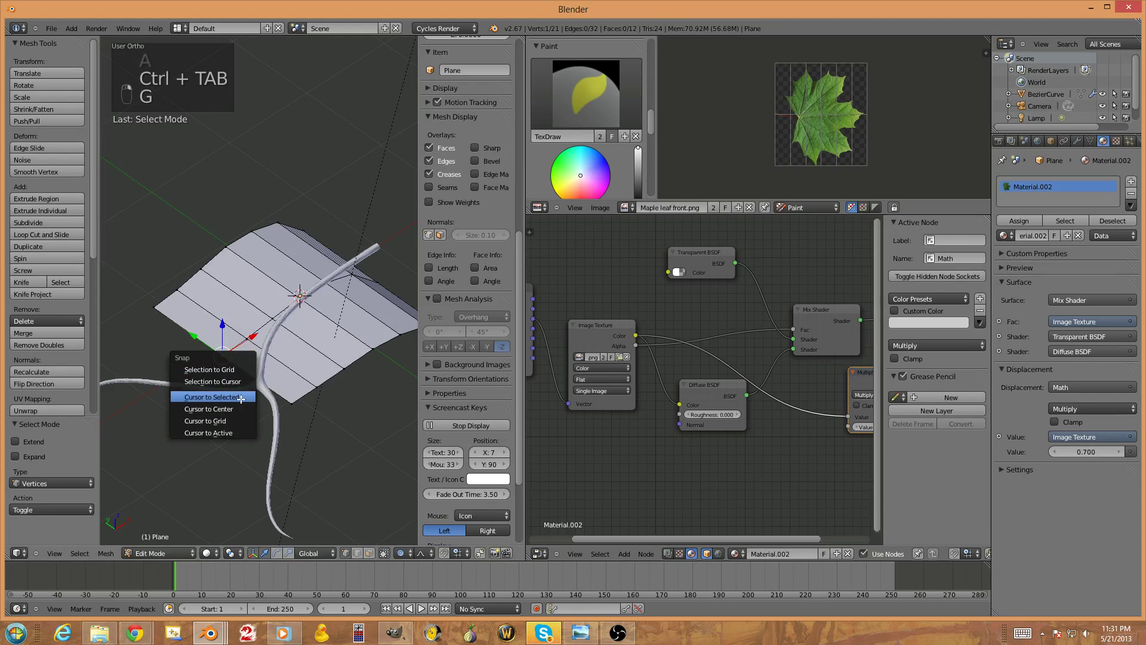
{"action": "left_click", "coordinate": [240, 398]}
Set the leaf plane's origin to the 3D cursor in Object Mode
{"action": "key", "text": "Tab"}
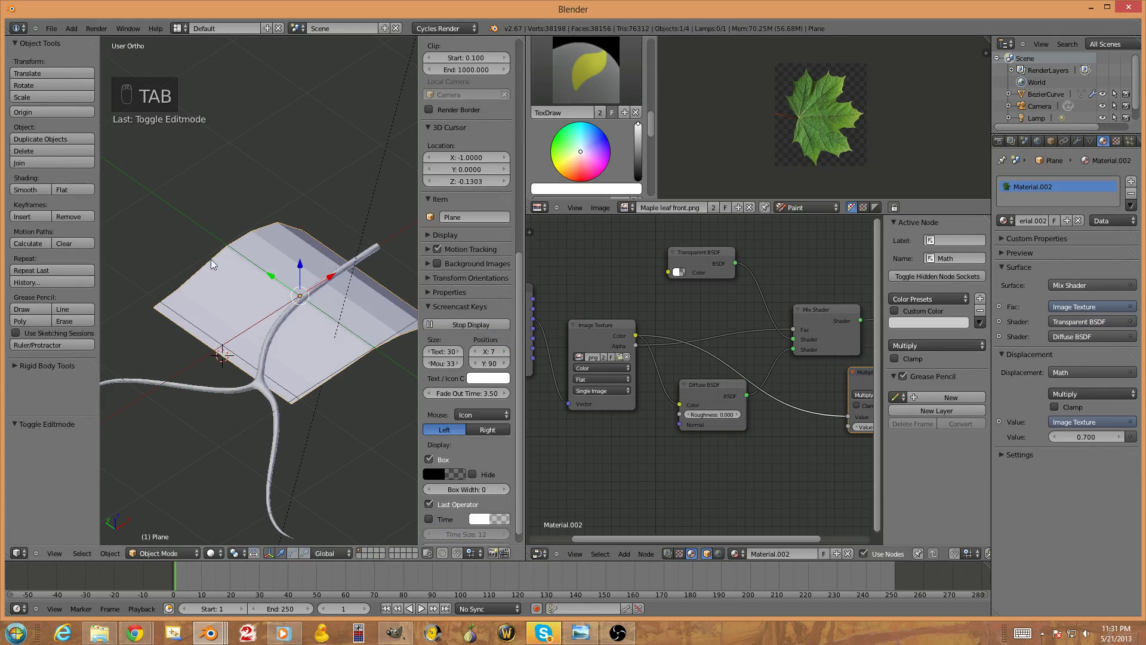
{"action": "left_click", "coordinate": [48, 110]}
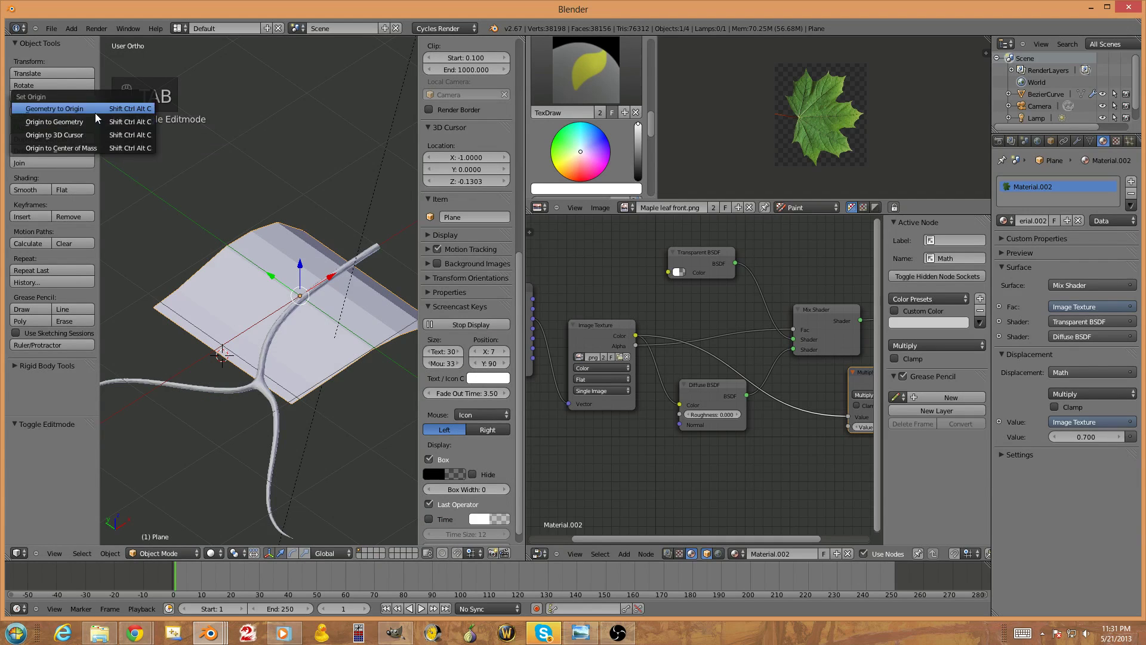
{"action": "left_click", "coordinate": [94, 132]}
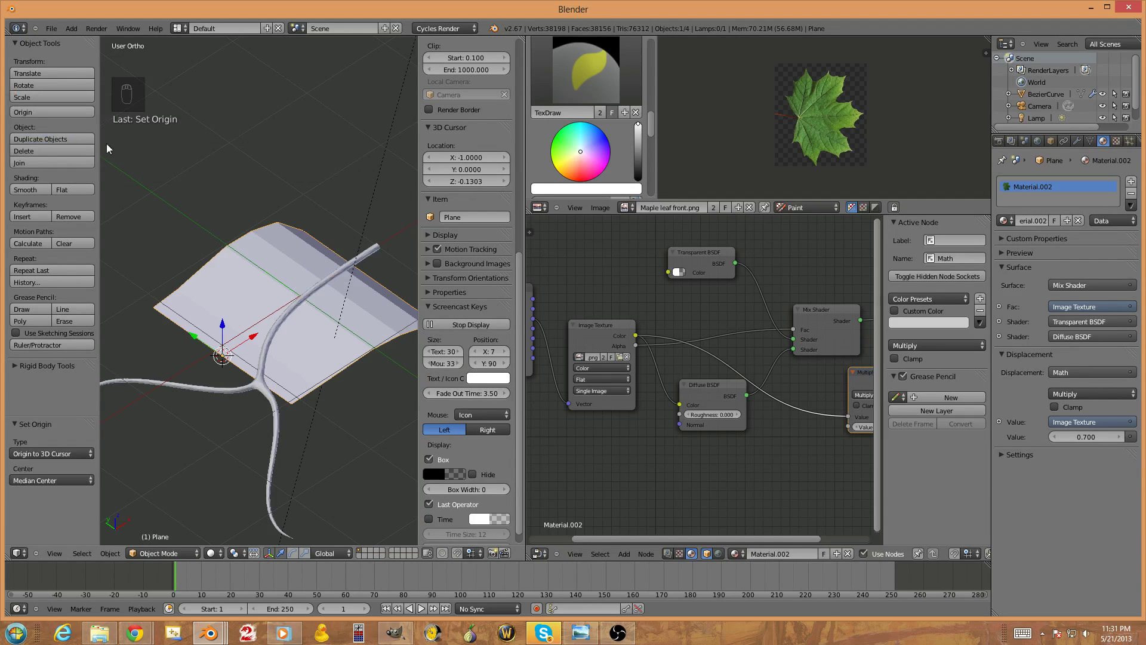
{"action": "key", "text": "g"}
{"action": "key", "text": "r"}
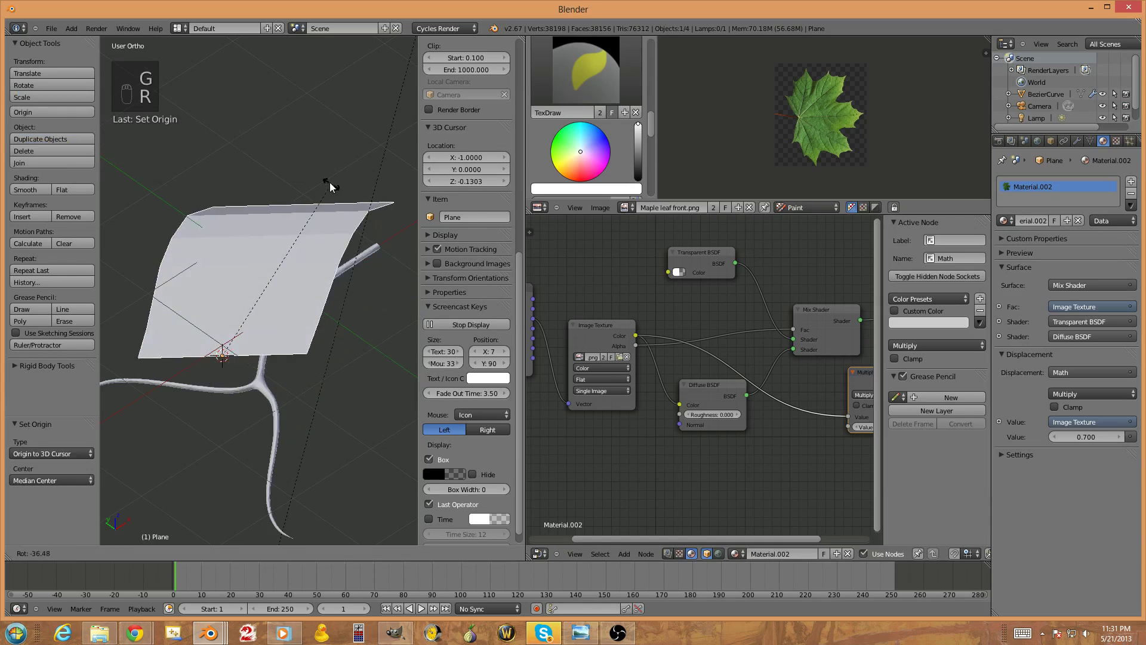
{"action": "key", "text": "g"}
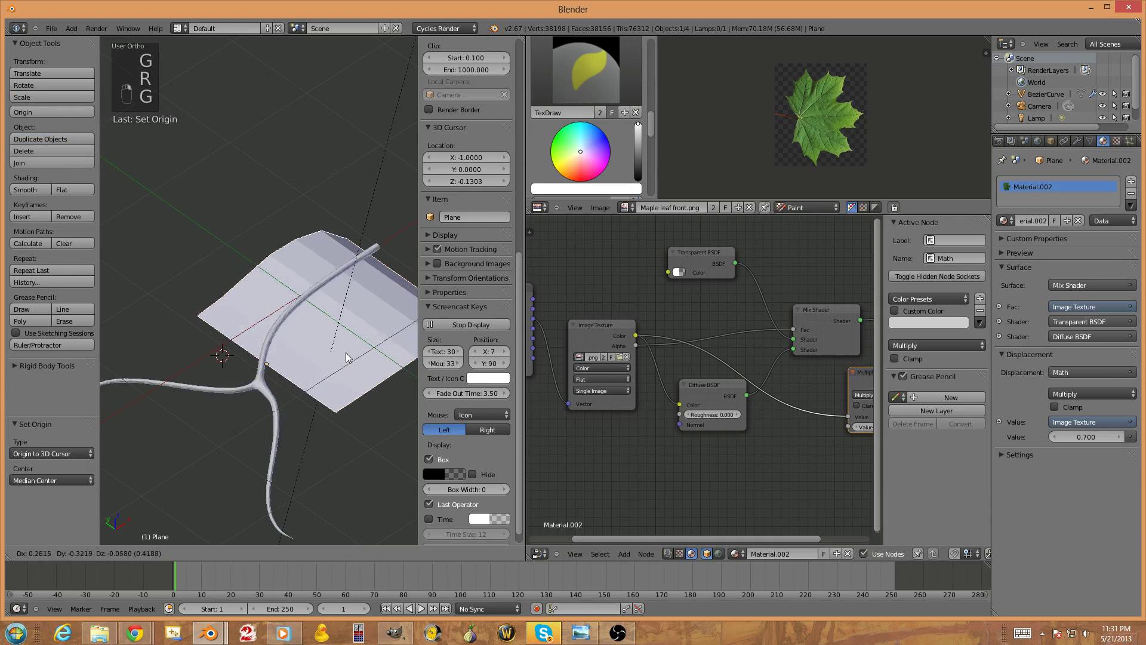
{"action": "right_click", "coordinate": [275, 258]}
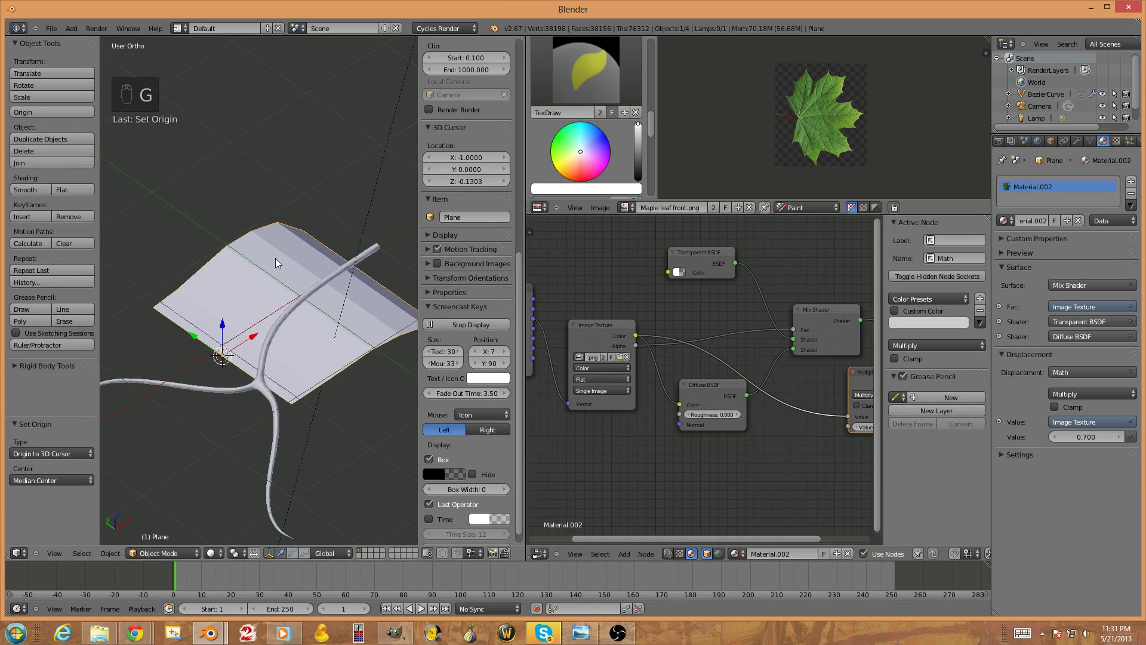
Edit the branch mesh, select a vertex near the tip of one fork, and snap the 3D cursor to it
{"action": "key", "text": "KP_7"}
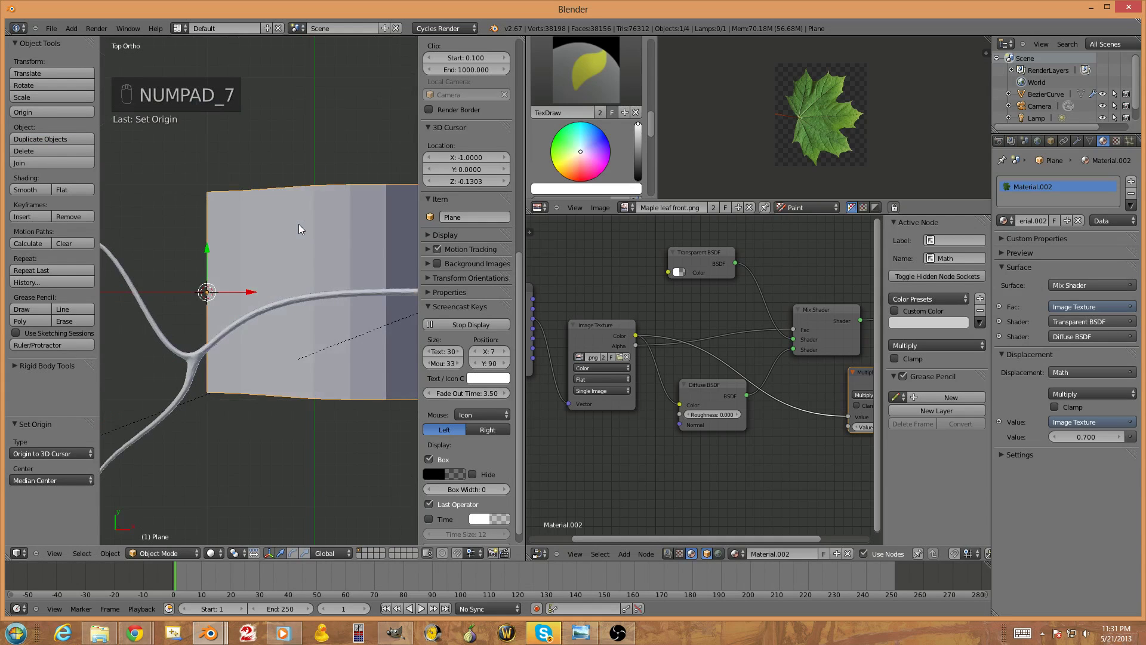
{"action": "right_click", "coordinate": [213, 363]}
{"action": "key", "text": "Tab"}
{"action": "middle_click_drag", "start_coordinate": [214, 363], "coordinate": [276, 324]}
{"action": "scroll", "coordinate": [227, 296], "scroll_direction": "up", "scroll_amount": 3}
{"action": "right_click", "coordinate": [342, 345]}
{"action": "scroll", "coordinate": [342, 345], "scroll_direction": "up", "scroll_amount": 2}
{"action": "middle_click_drag", "start_coordinate": [342, 345], "coordinate": [287, 368]}
{"action": "key", "text": "shift+s"}
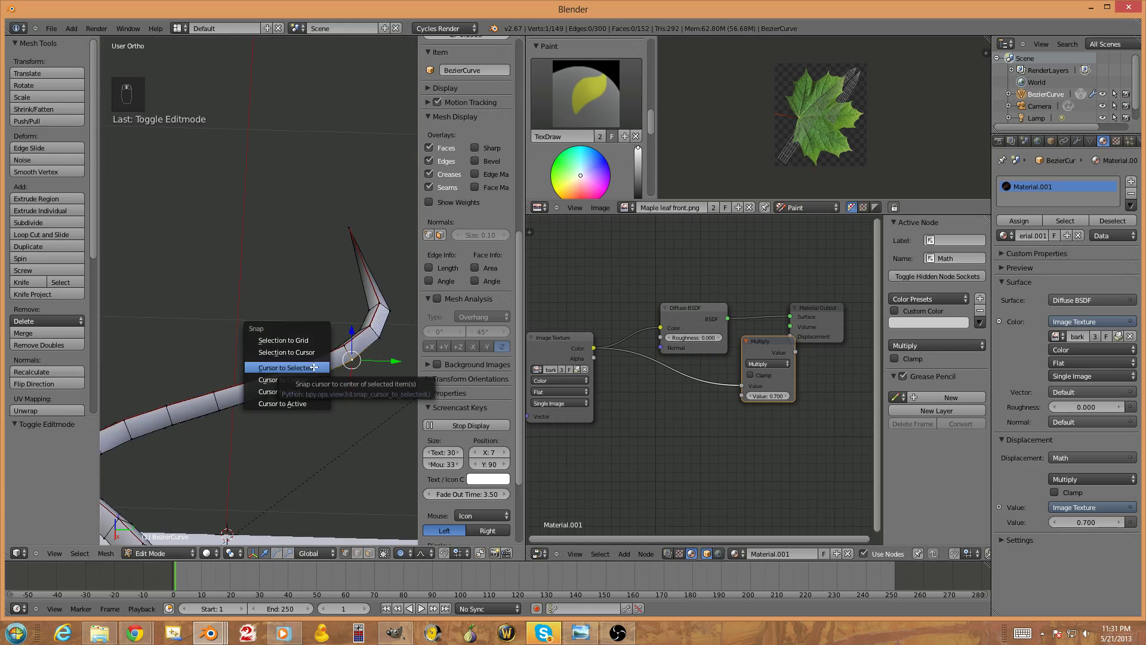
{"action": "left_click", "coordinate": [315, 369]}
Return to Object Mode, select the leaf plane, and snap it to the 3D cursor on the branch
{"action": "middle_click_drag", "start_coordinate": [316, 368], "coordinate": [308, 402]}
{"action": "key", "text": "Tab"}
{"action": "right_click", "coordinate": [311, 418]}
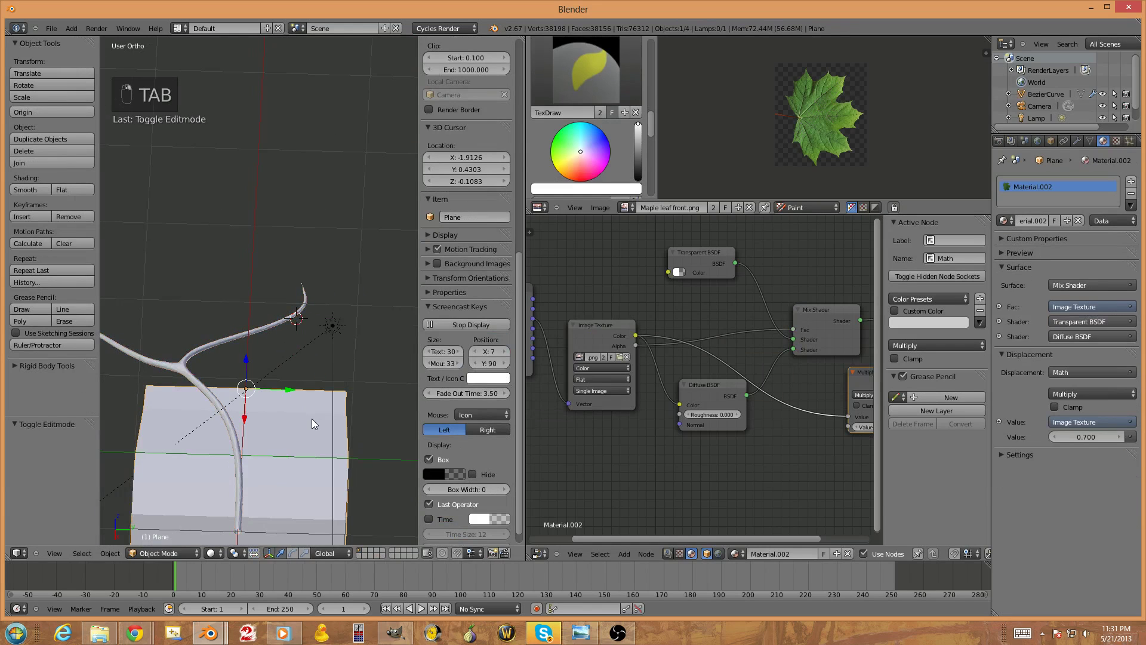
{"action": "key", "text": "g"}
{"action": "right_click", "coordinate": [324, 413]}
{"action": "key", "text": "shift+s"}
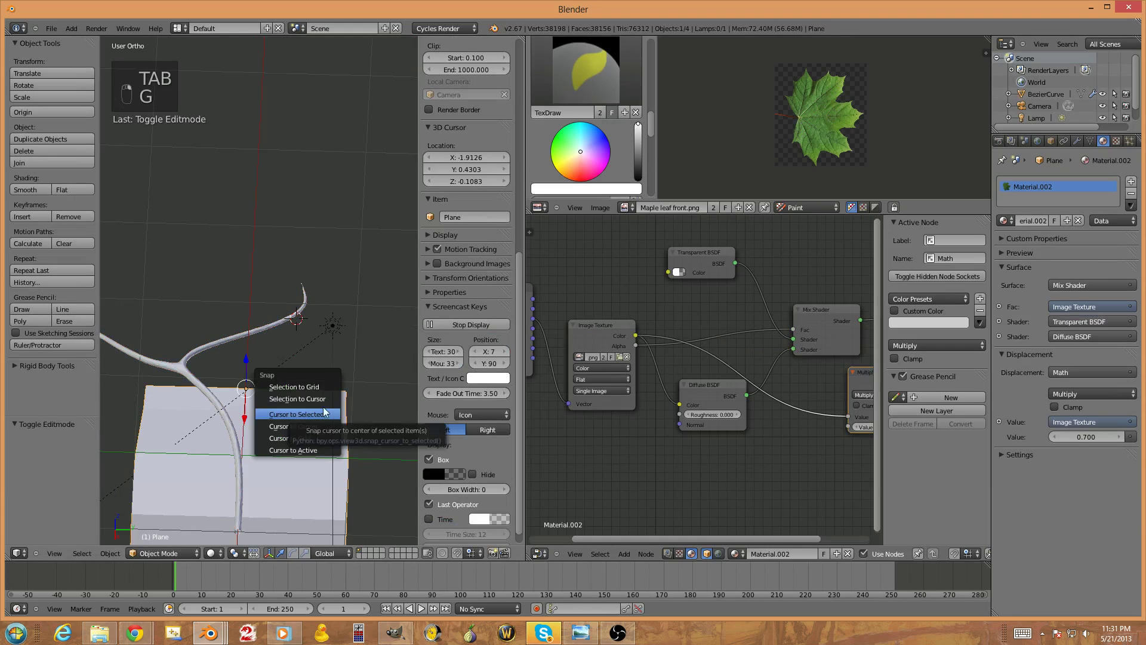
{"action": "left_click", "coordinate": [324, 400]}
Rotate the leaf plane about the global Z axis by about 50.3 degrees
{"action": "mouse_move", "coordinate": [324, 401]}
{"action": "middle_mouse_down"}
{"action": "mouse_move", "coordinate": [357, 436]}
{"action": "mouse_move", "coordinate": [342, 406]}
{"action": "middle_mouse_up"}
{"action": "key", "text": "r"}
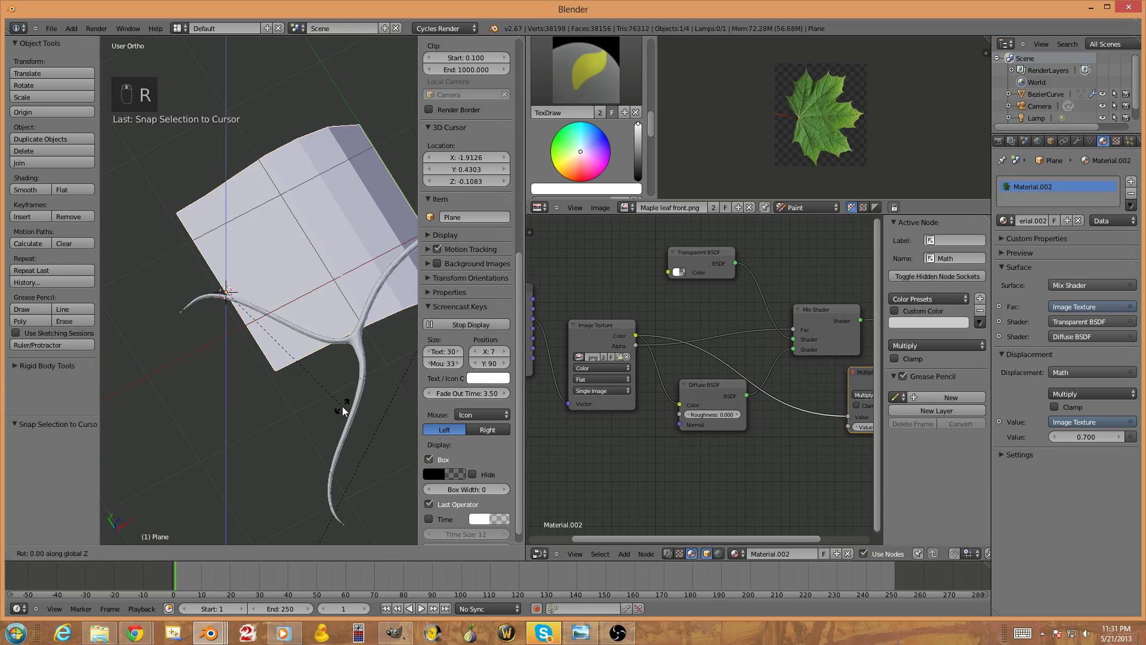
{"action": "left_click", "coordinate": [371, 279]}
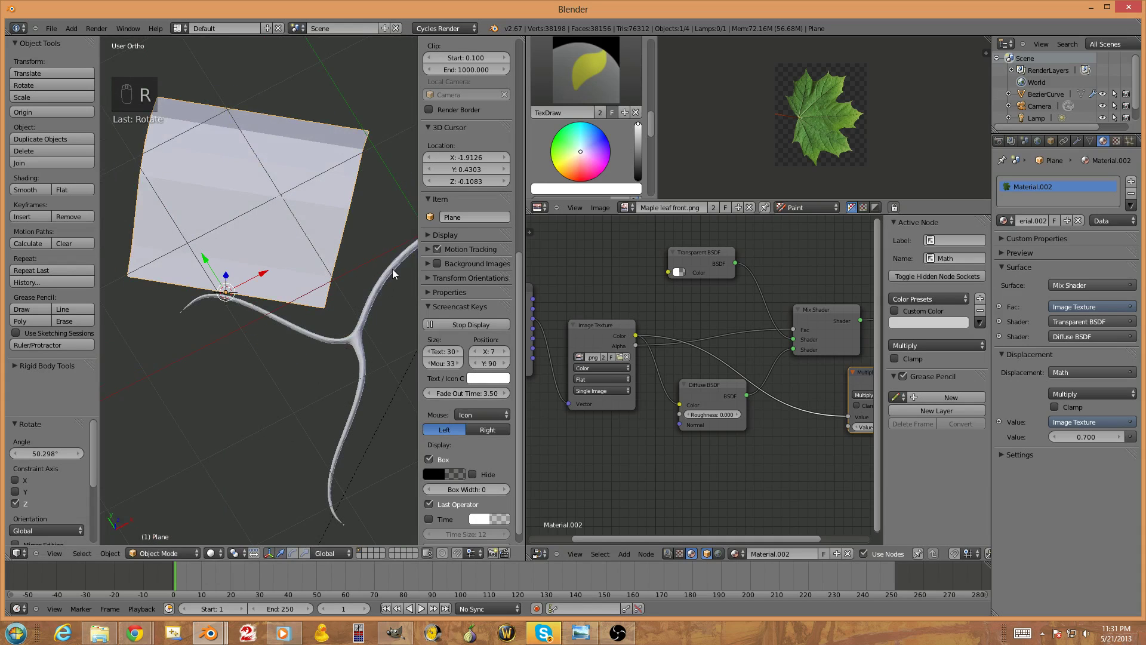
Move the leaf plane in top view by about -0.056 in X and -0.017 in Y to seat it against the branch
{"action": "key", "text": "KP_7"}
{"action": "key", "text": "g"}
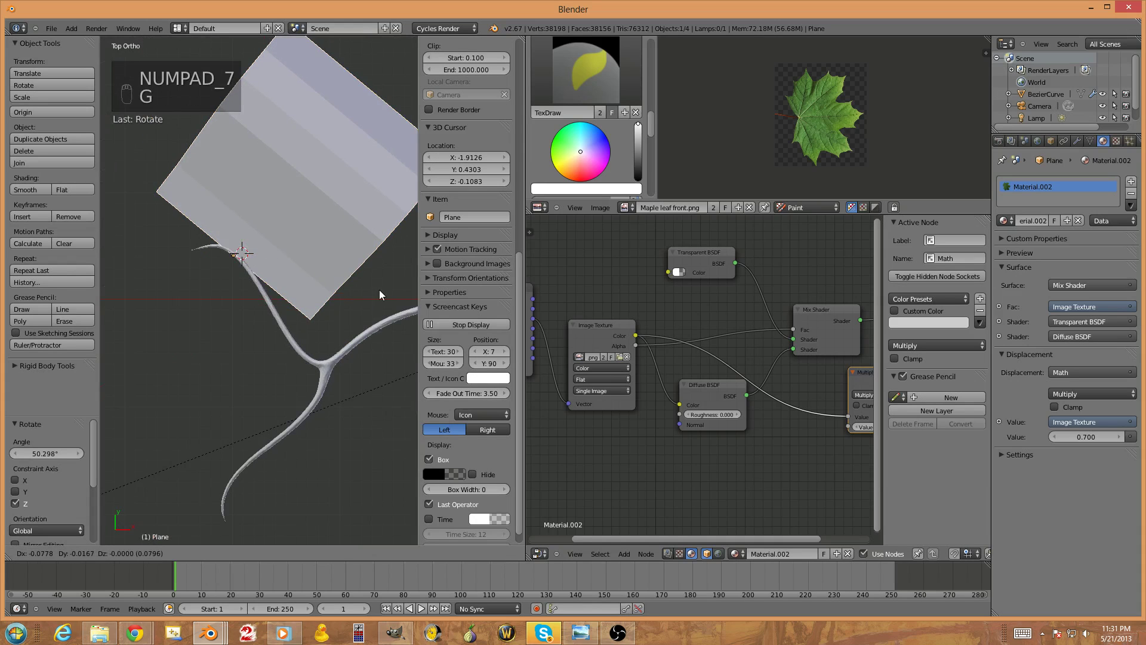
{"action": "left_click", "coordinate": [382, 289]}
{"action": "middle_click_drag", "start_coordinate": [317, 311], "coordinate": [339, 242]}
{"action": "key", "text": "r"}
{"action": "key", "text": "x"}
{"action": "right_click", "coordinate": [347, 271]}
{"action": "key", "text": "r"}
{"action": "key", "text": "x"}
{"action": "key", "text": "x"}
{"action": "right_click", "coordinate": [348, 276]}
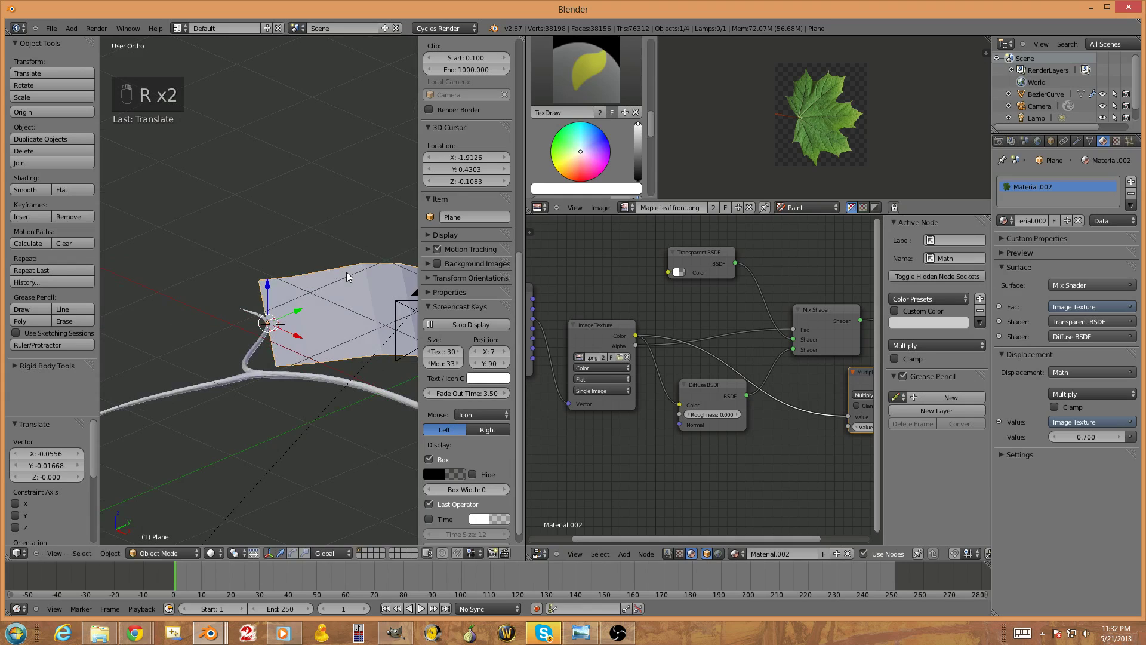
Rotate the leaf plane about its local Y axis by about 15.6 degrees
{"action": "key", "text": "r"}
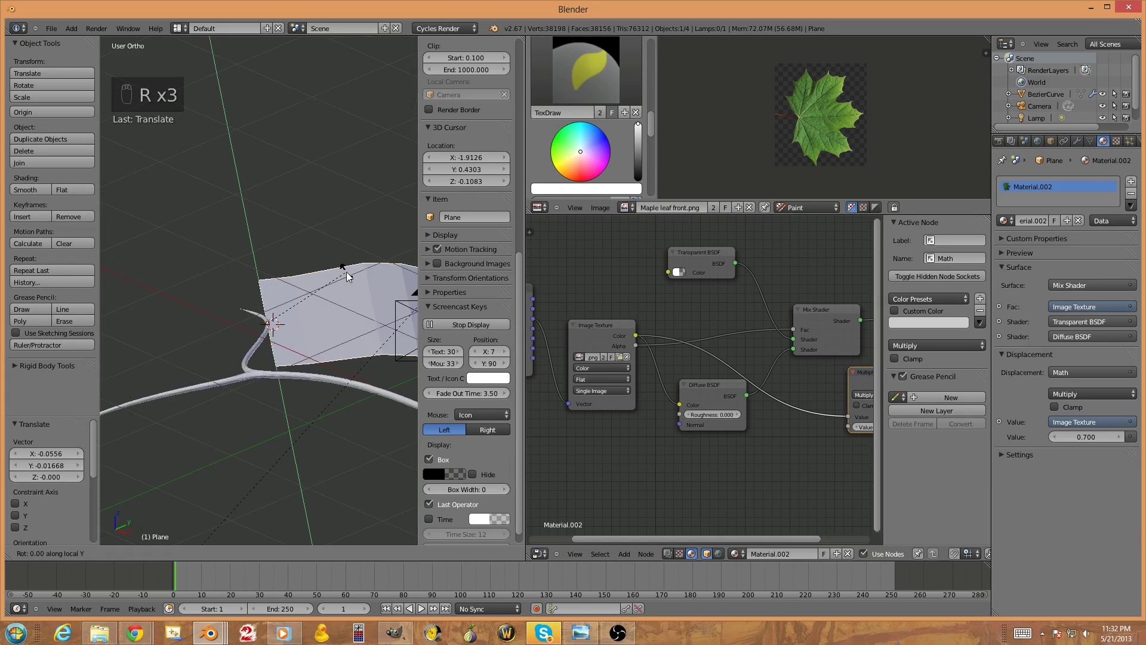
{"action": "left_click", "coordinate": [336, 302]}
{"action": "middle_click_drag", "start_coordinate": [335, 301], "coordinate": [271, 328]}
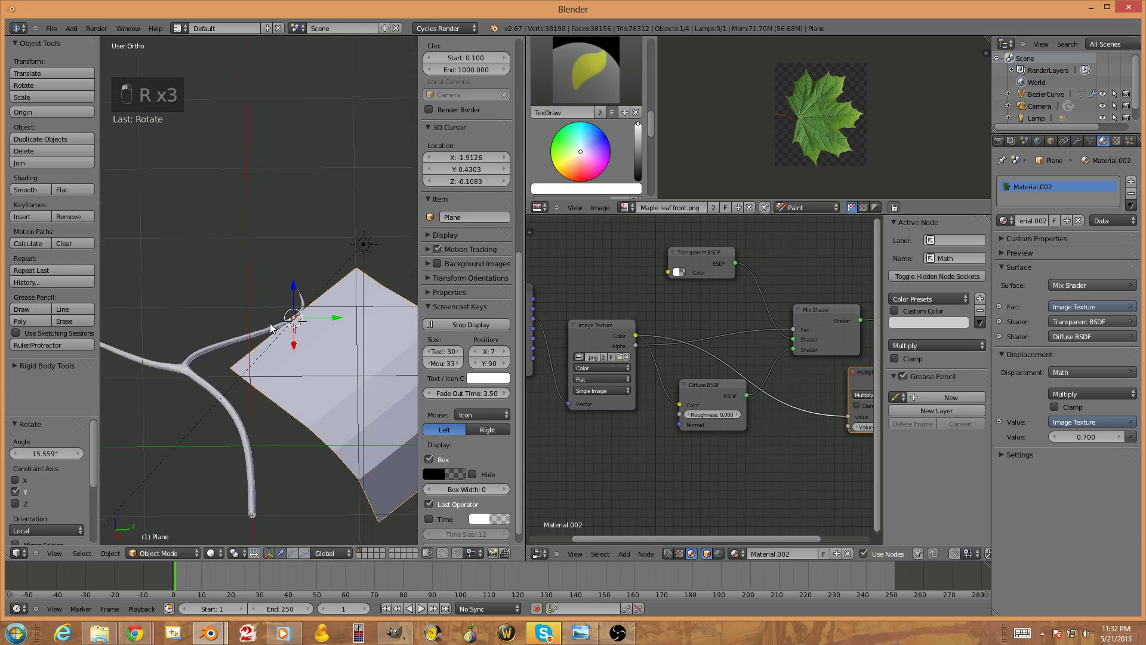
Render the scene from the camera to check the leaf on the branch, and return to the 3D view
{"action": "key", "text": "F12"}
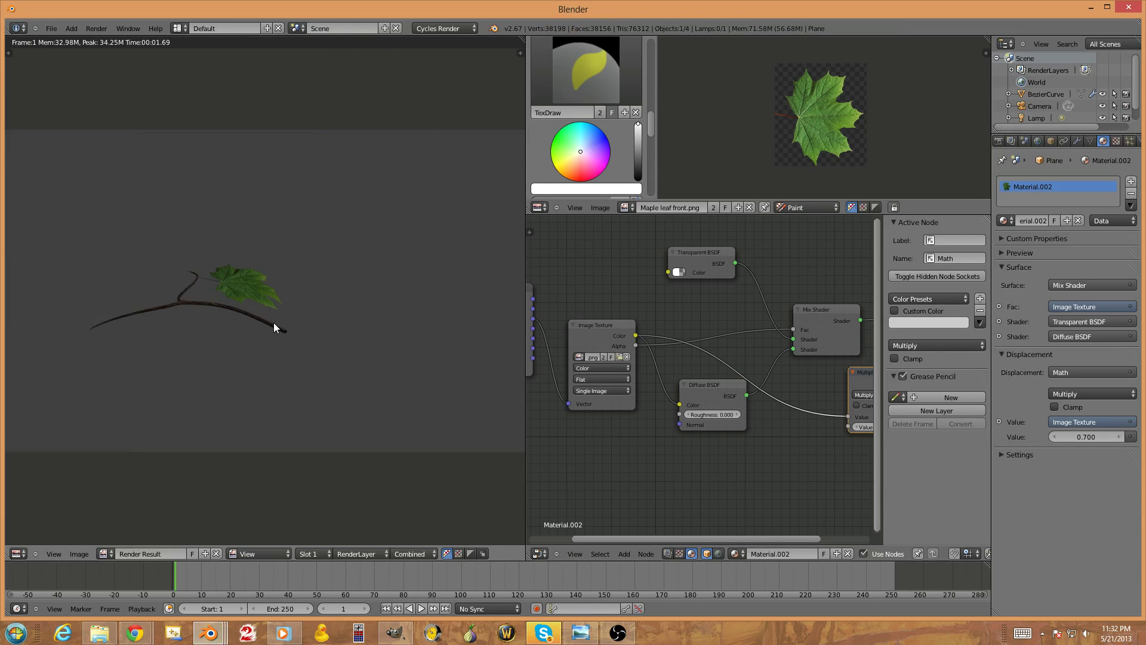
{"action": "key", "text": "Escape"}
{"action": "middle_click_drag", "start_coordinate": [274, 327], "coordinate": [250, 399]}
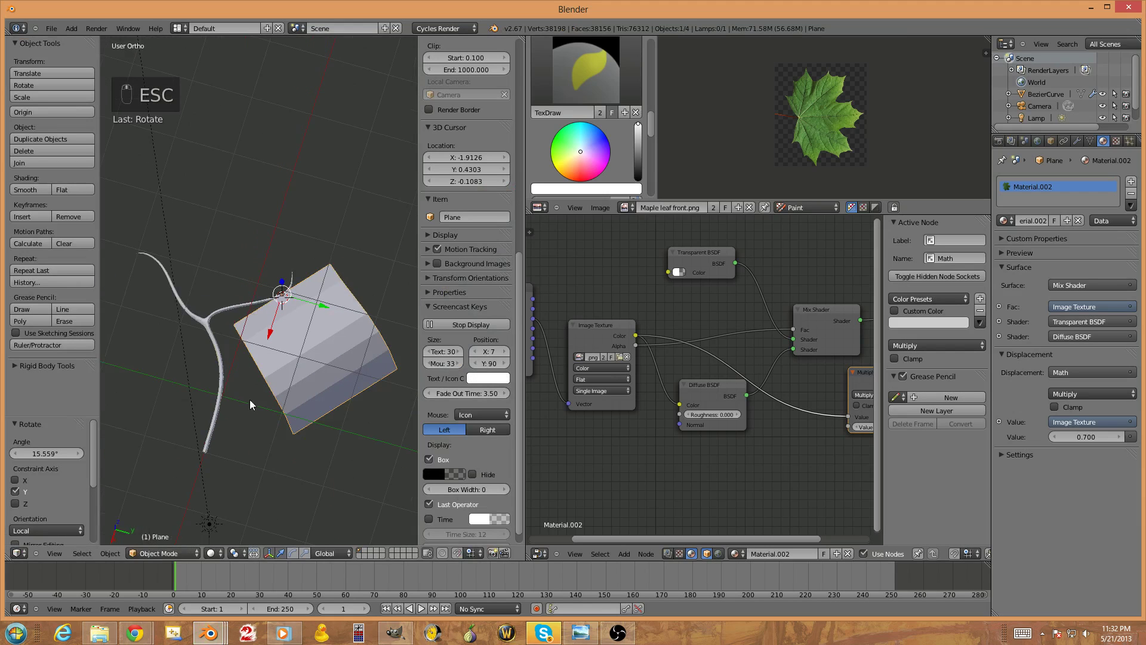
Inspect the leaf's stem attachment in Rendered viewport shading, and return the viewport to Solid shading
{"action": "left_click", "coordinate": [214, 553]}
{"action": "left_click", "coordinate": [238, 479]}
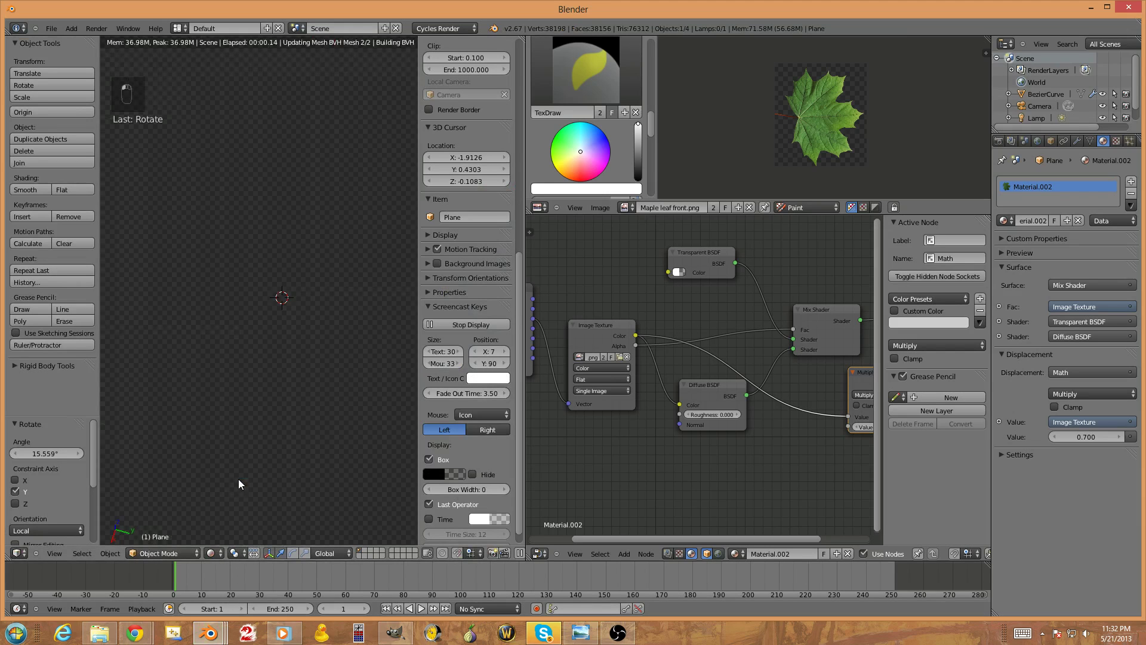
{"action": "middle_click_drag", "start_coordinate": [249, 467], "coordinate": [196, 428]}
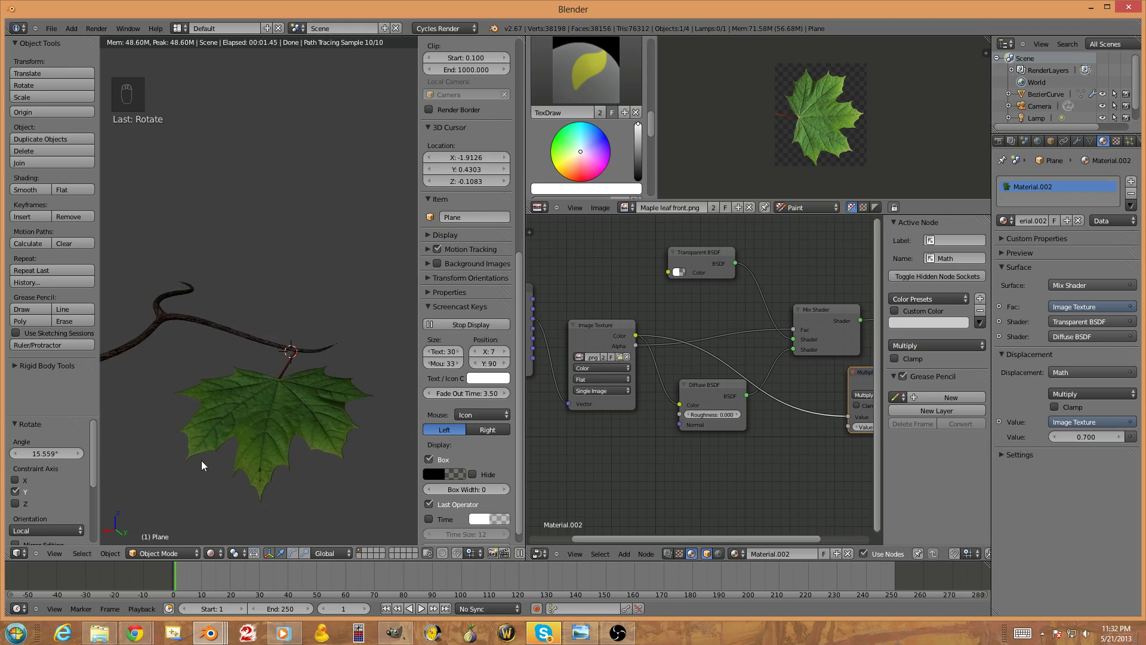
{"action": "left_click", "coordinate": [209, 553]}
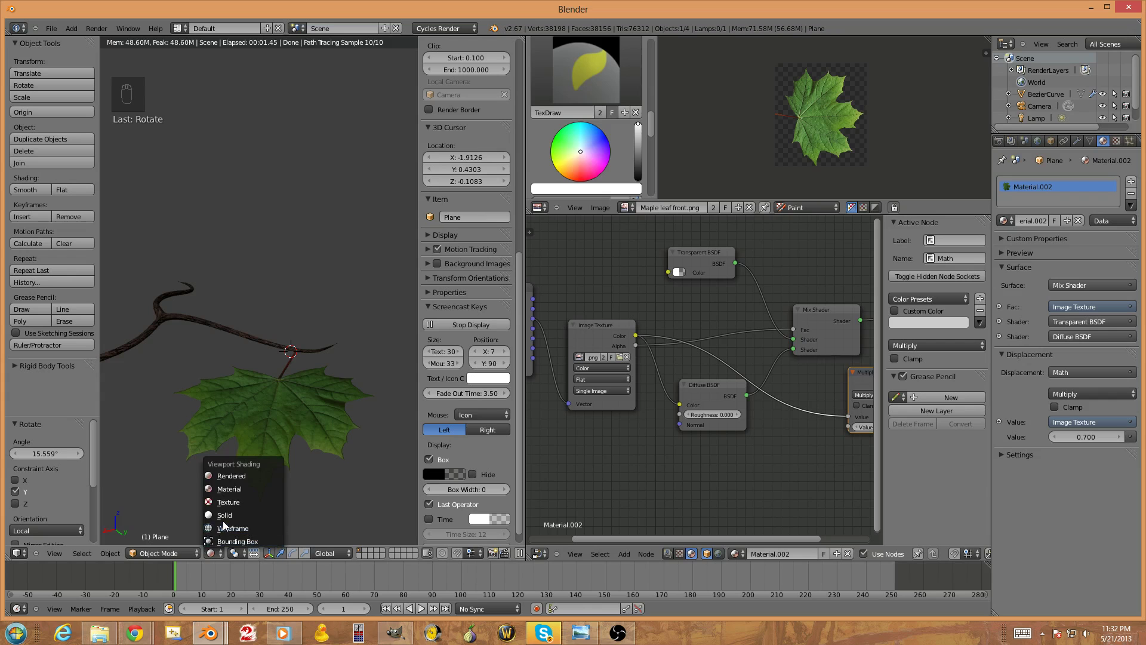
{"action": "left_click", "coordinate": [226, 515]}
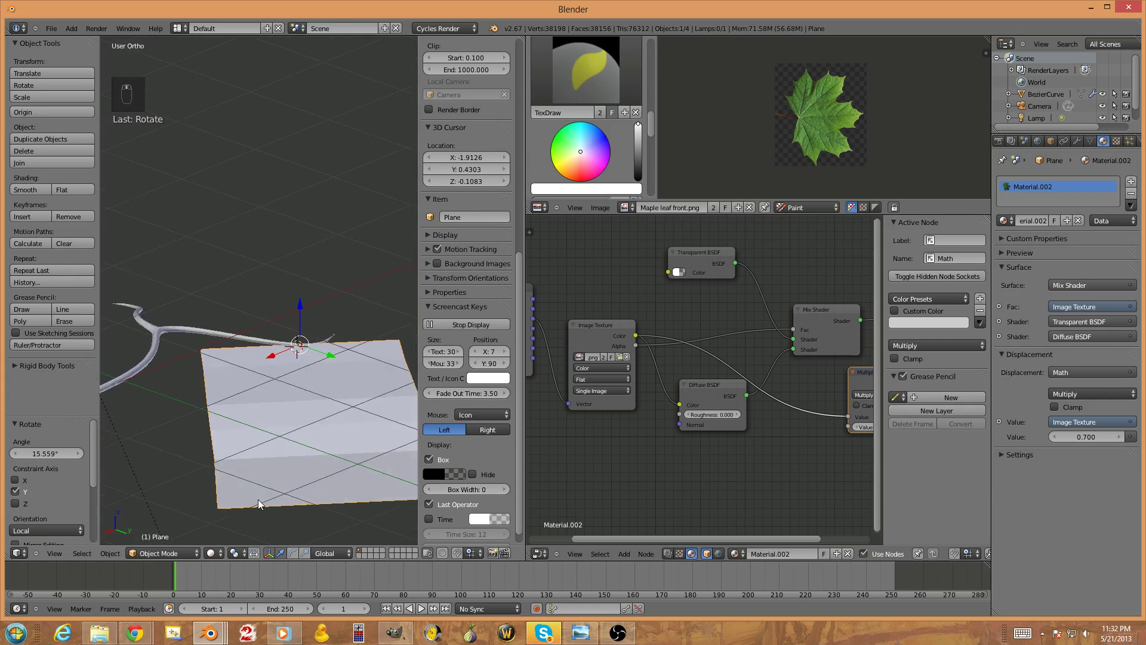
{"action": "scroll", "coordinate": [258, 503], "scroll_direction": "down", "scroll_amount": 5}
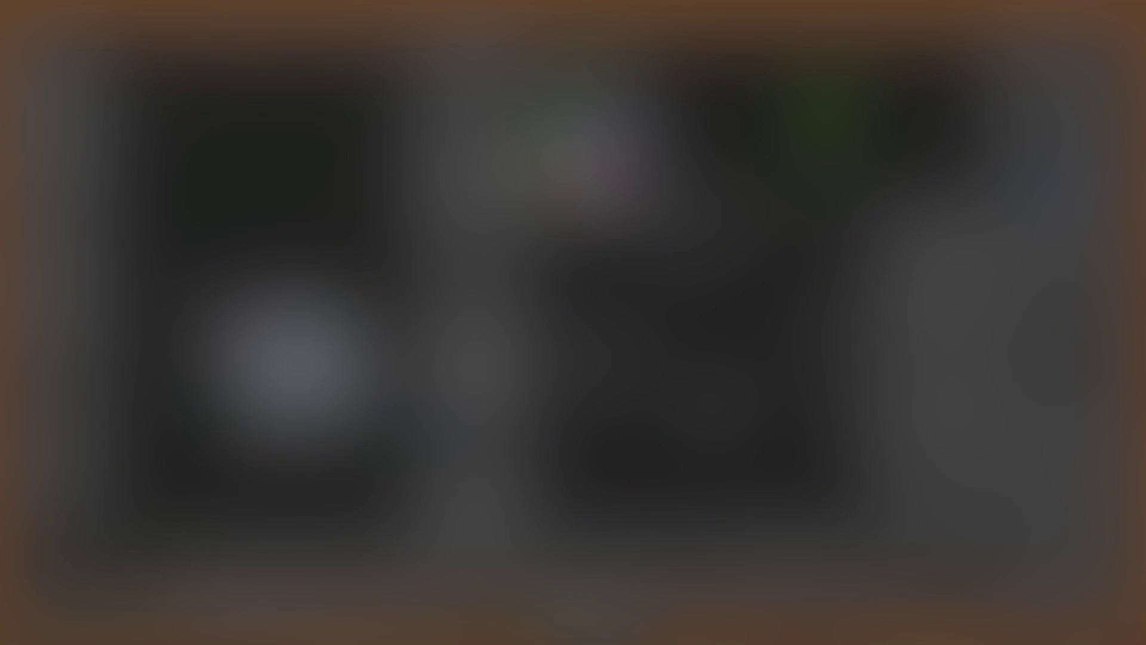